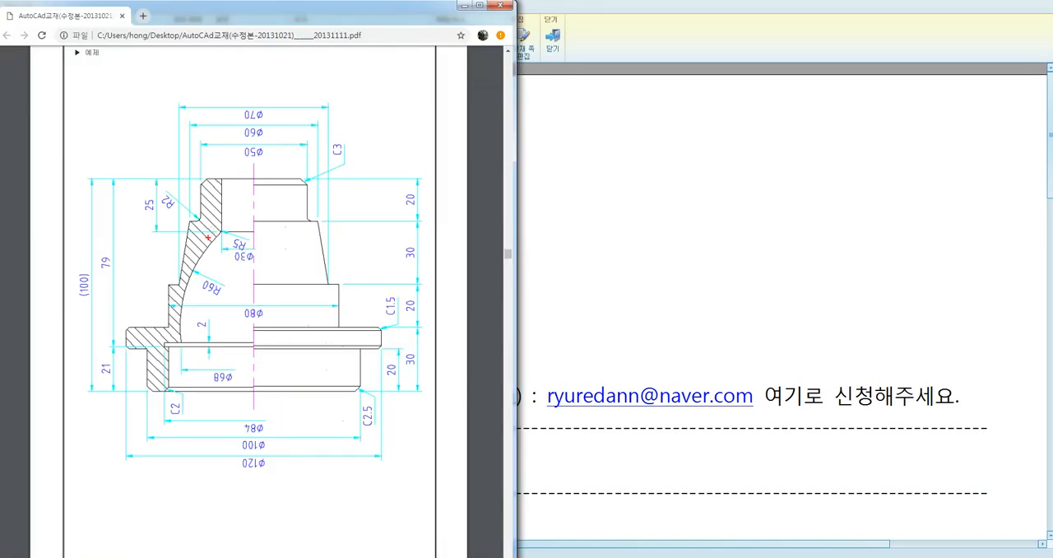
drag(215, 189, 185, 281)
mouse_move(320, 96)
mouse_down()
mouse_move(344, 130)
mouse_move(368, 140)
mouse_move(376, 123)
mouse_move(383, 137)
mouse_up()
mouse_move(393, 98)
mouse_down()
mouse_move(408, 89)
mouse_move(410, 122)
mouse_up()
drag(424, 84, 426, 125)
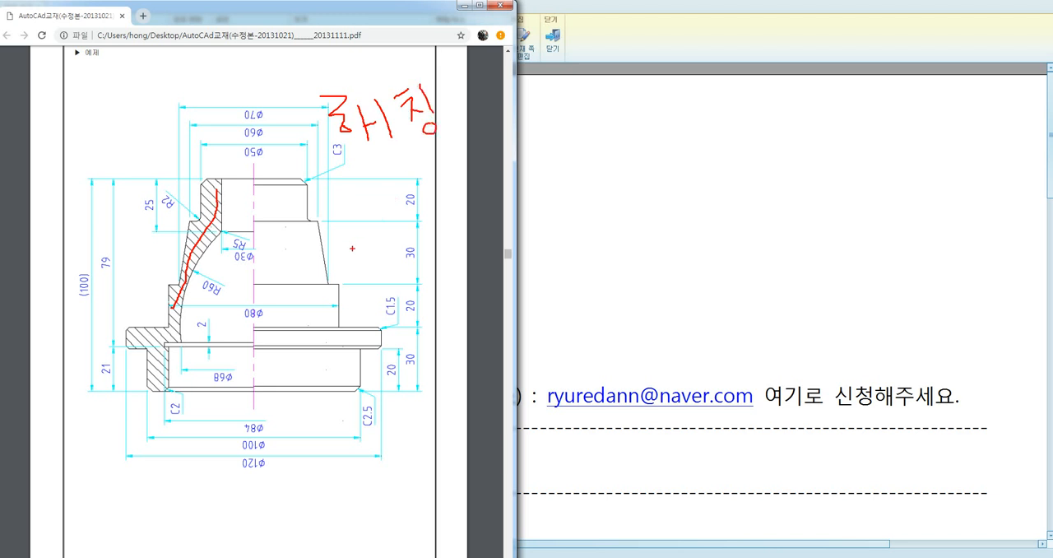
mouse_move(95, 129)
mouse_down()
mouse_move(131, 138)
mouse_move(132, 154)
mouse_move(153, 146)
mouse_up()
key(Escape)
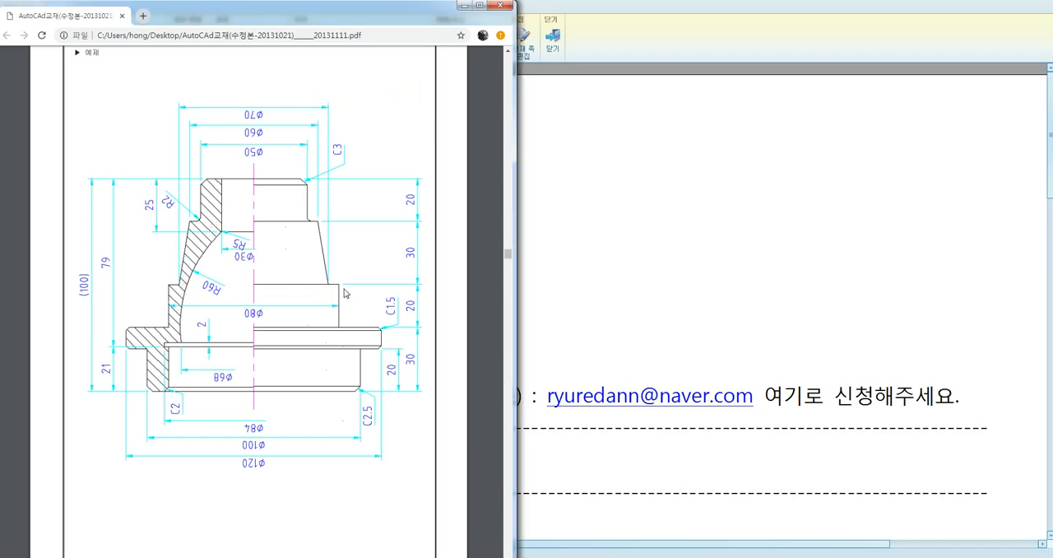
Step: Switch to AutoCAD and, with ortho mode on, draw a 100 by 100 square in the empty drawing
key(alt+Tab)
key(F8)
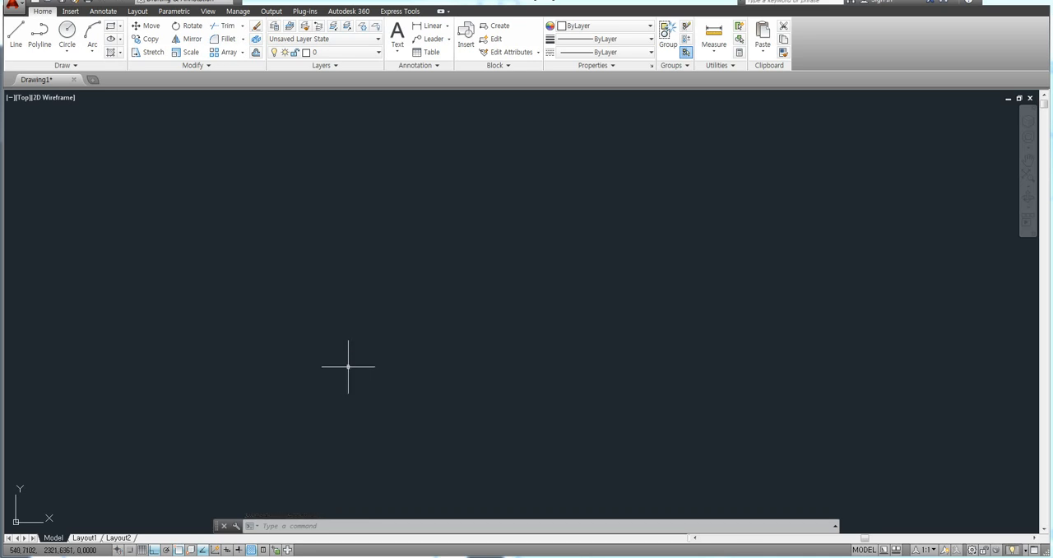
text(re)
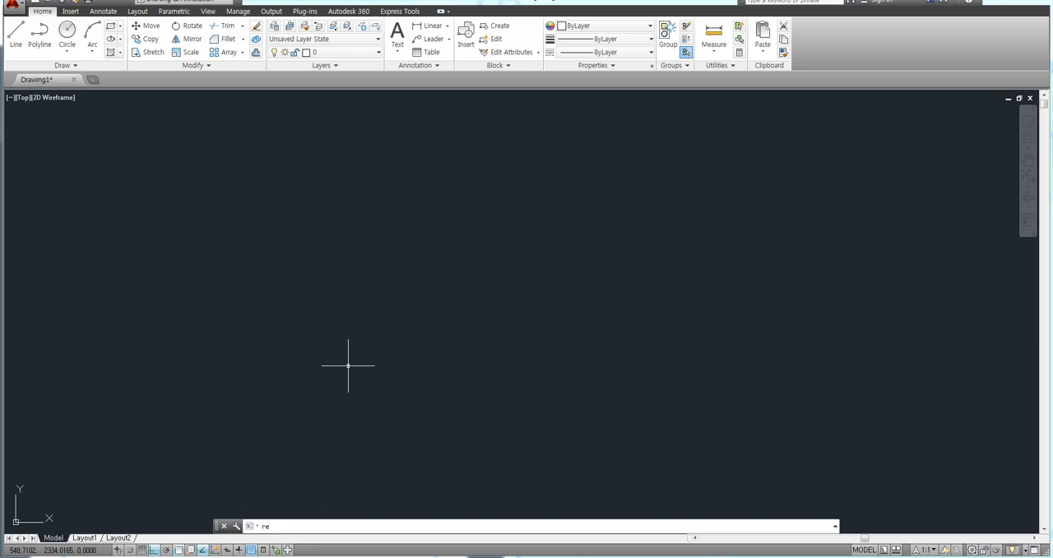
text(c)
key(Return)
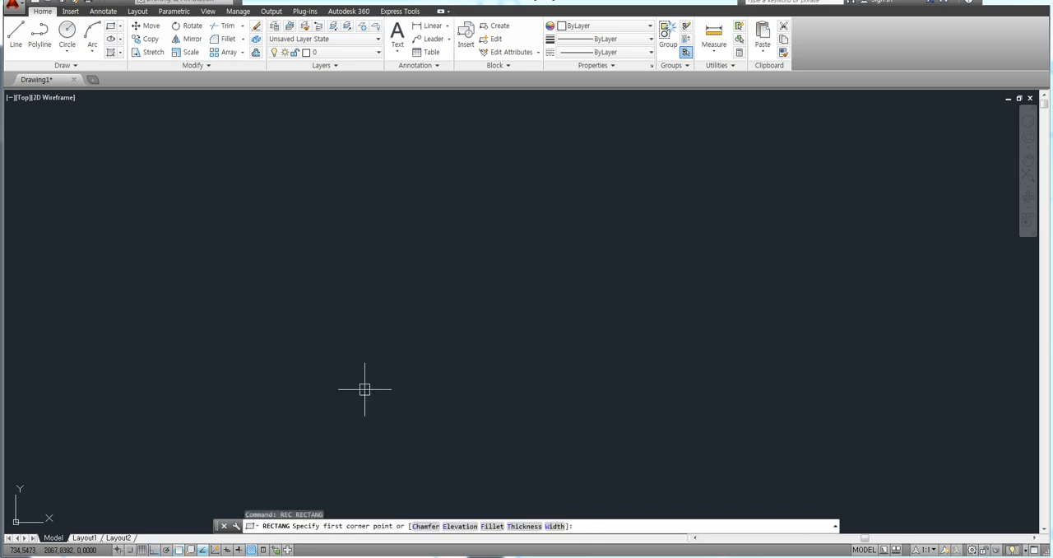
click(343, 404)
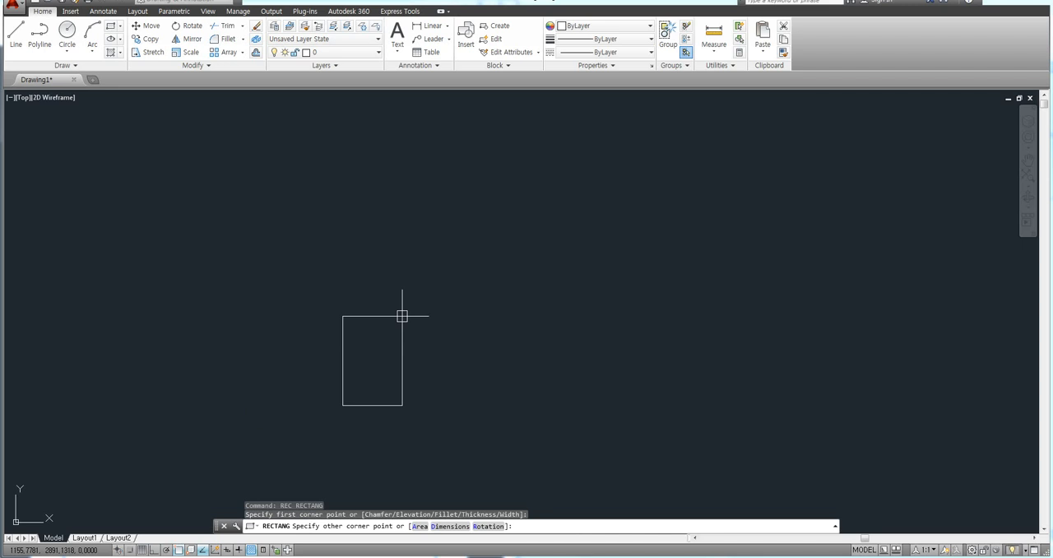
text(@100,100)
key(Return)
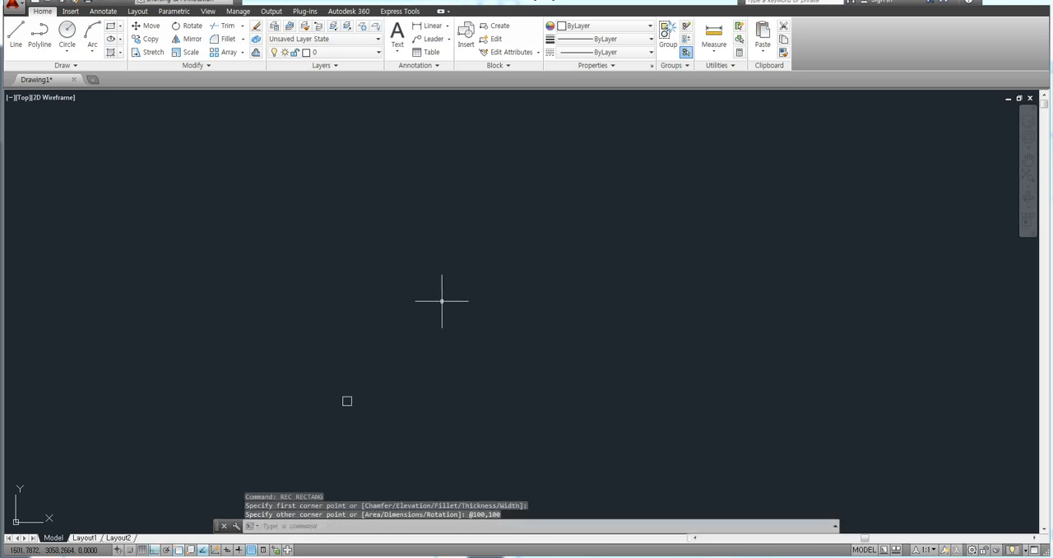
scroll(352, 388, up, 5)
scroll(349, 306, up, 4)
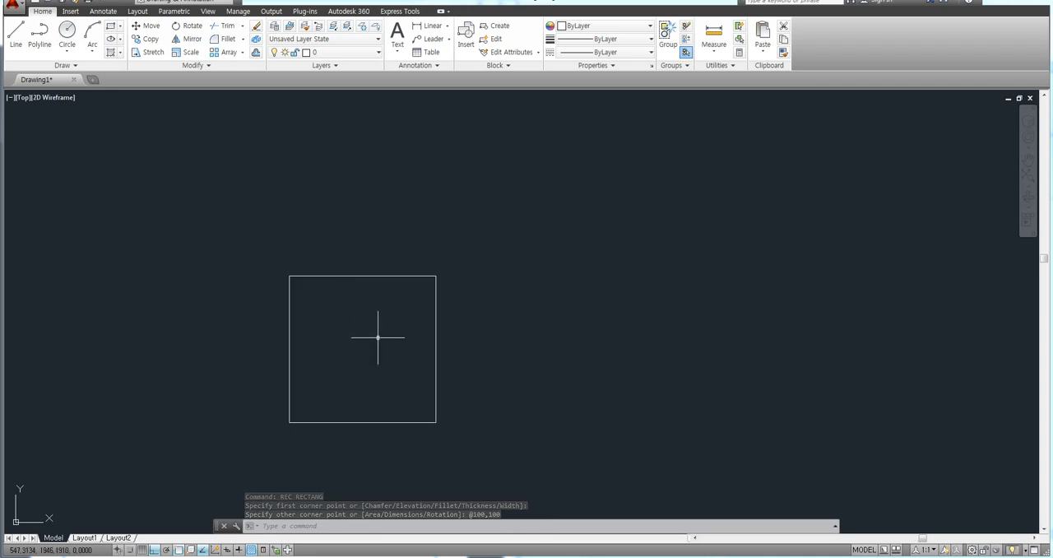
Step: Offset the square inward by 20 to make a smaller concentric square
text(o)
key(Return)
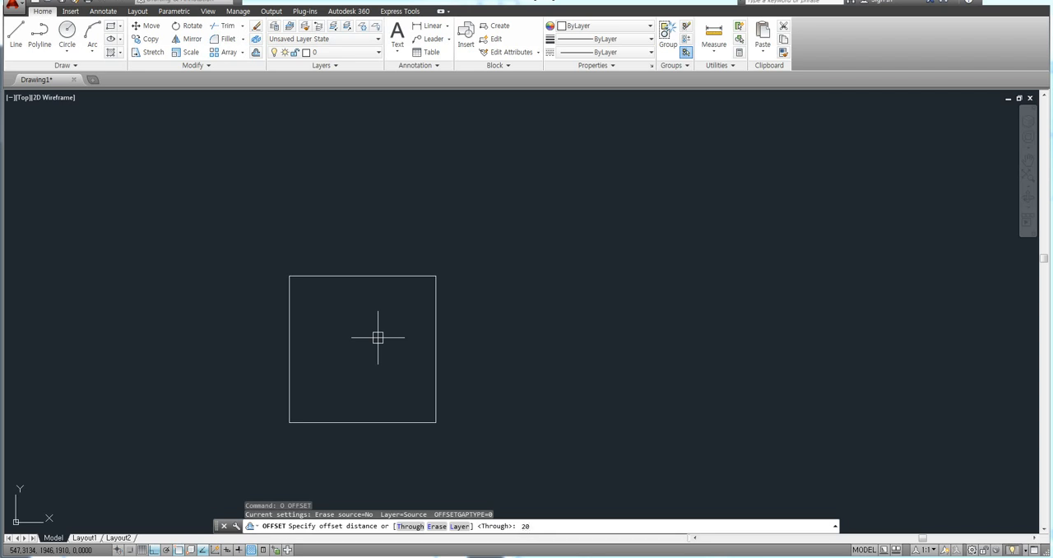
key(Return)
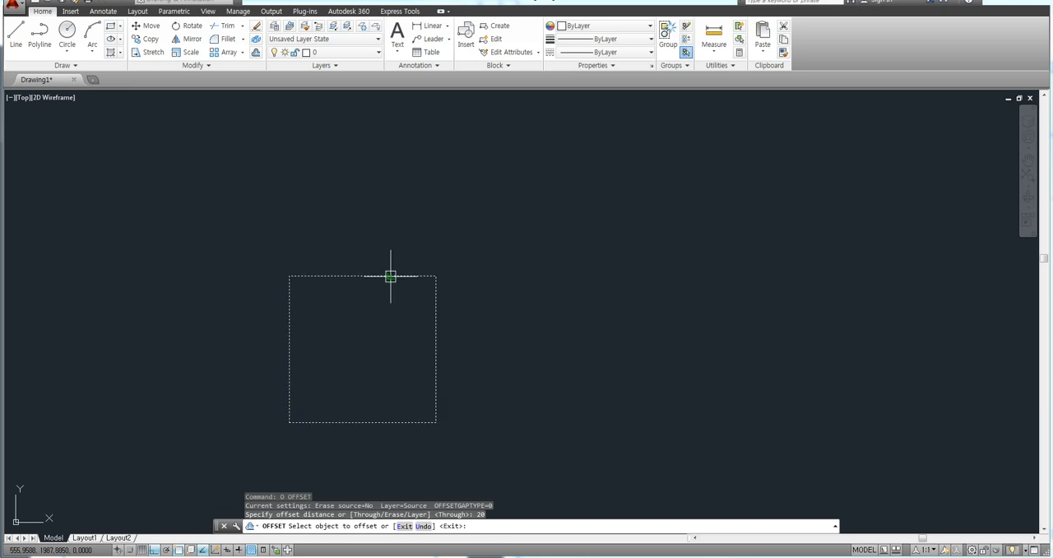
click(391, 277)
click(364, 355)
key(Return)
scroll(360, 359, up, 2)
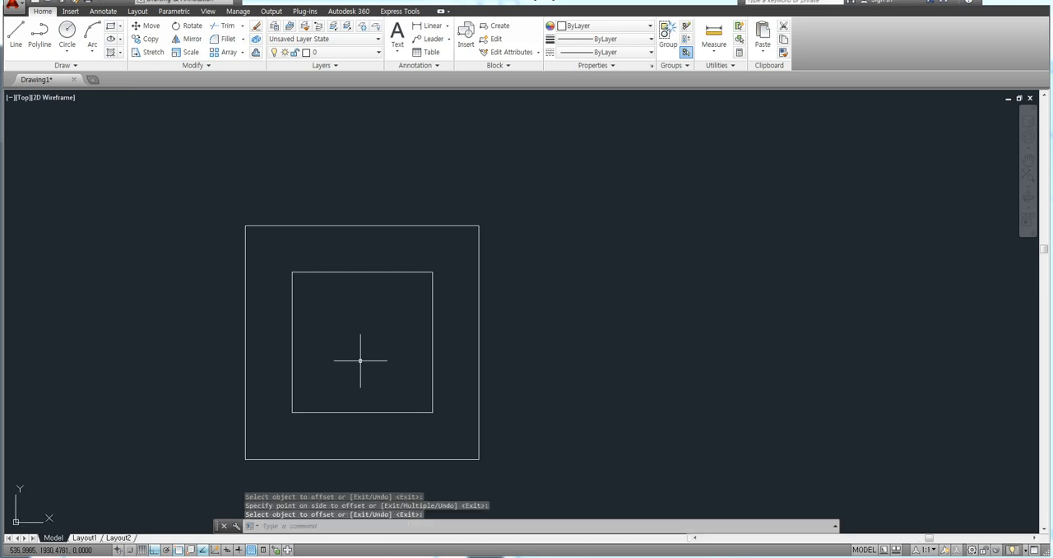
Step: Draw a circle of radius 15 near the centre of the inner square
text(c)
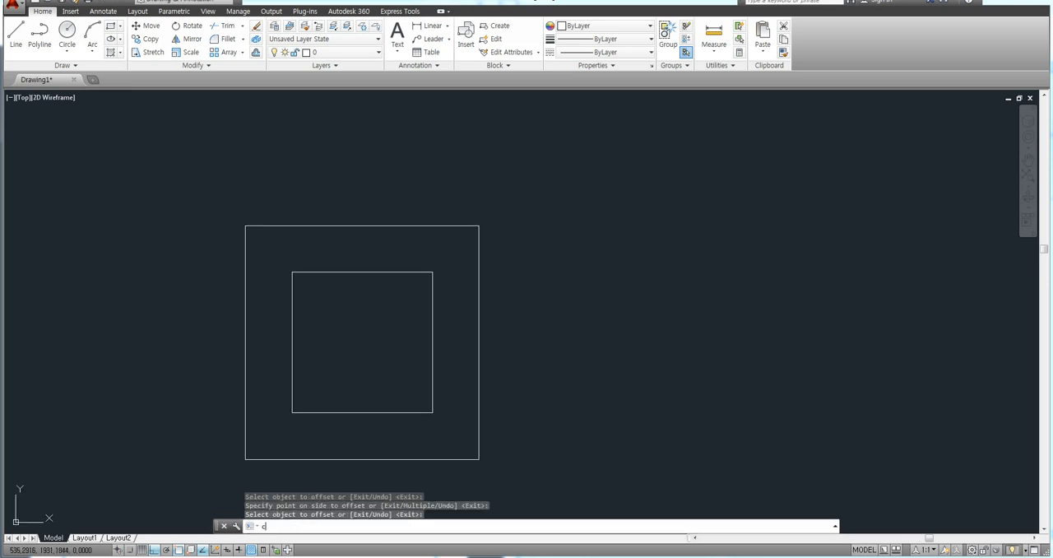
key(Return)
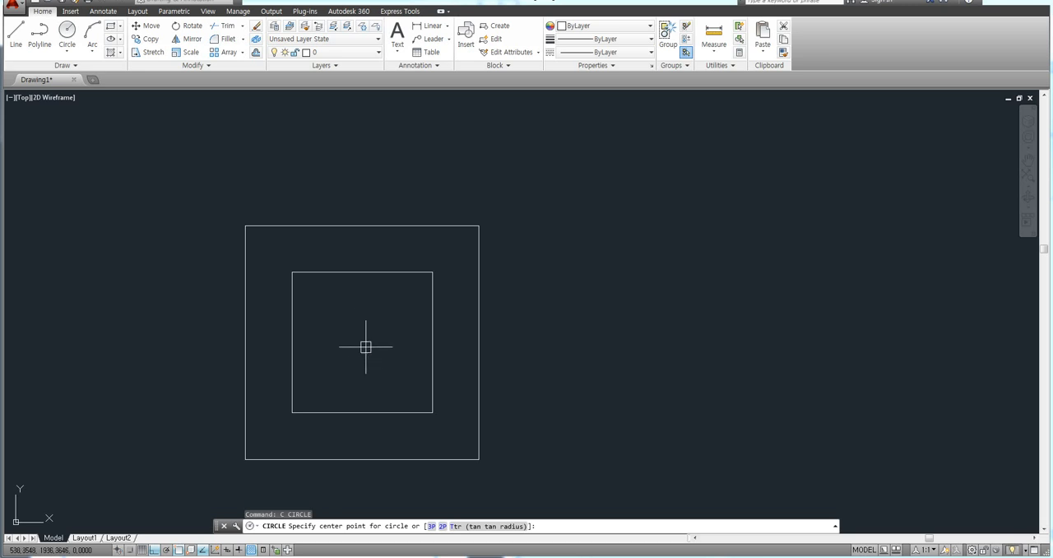
click(359, 337)
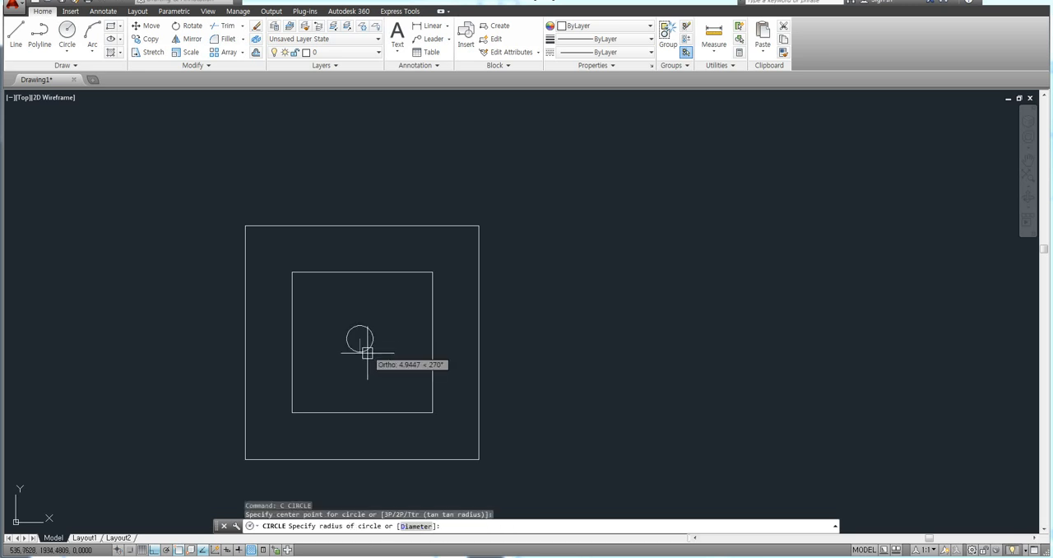
text(1)
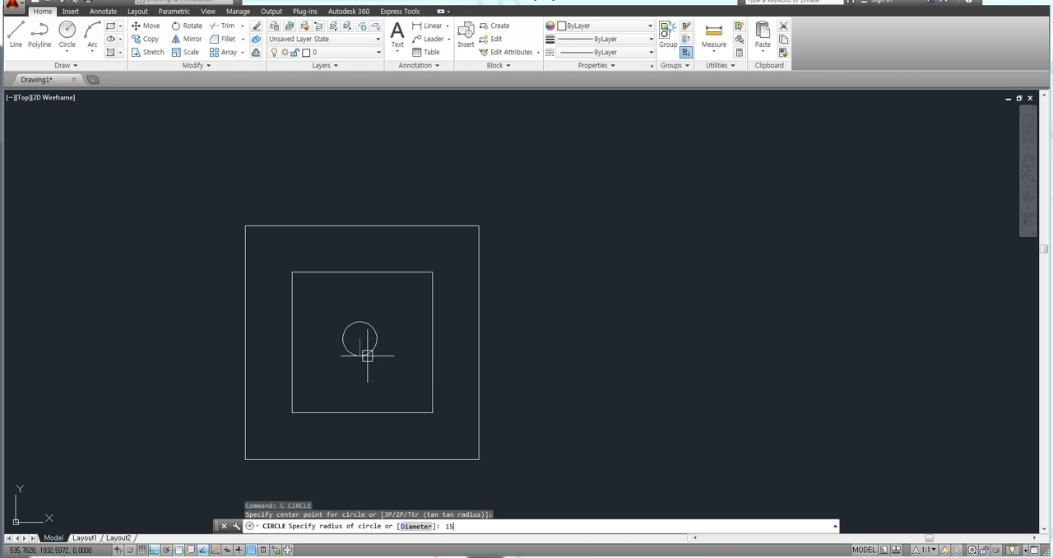
text(5)
key(Return)
middle_drag(578, 357, 571, 333)
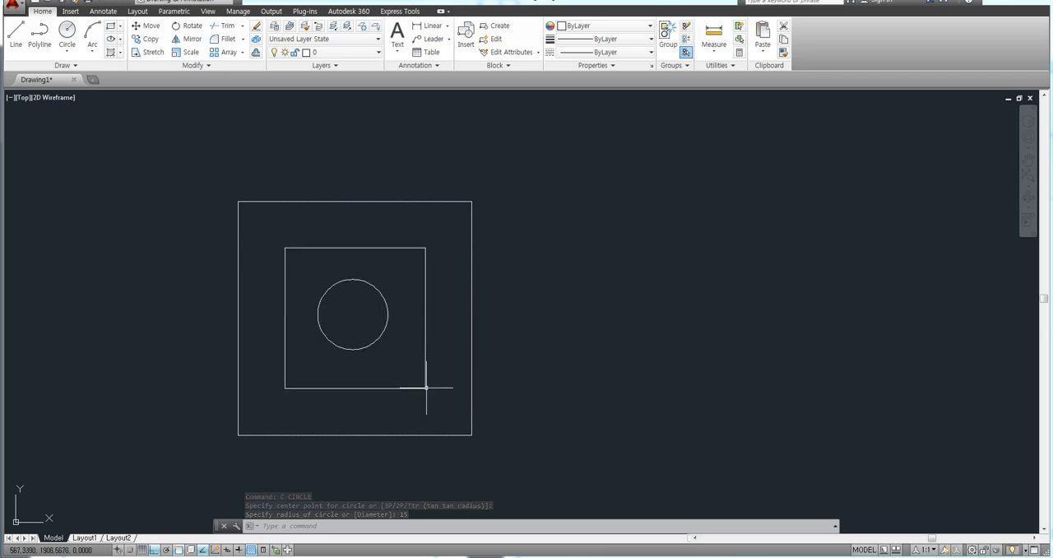
click(471, 334)
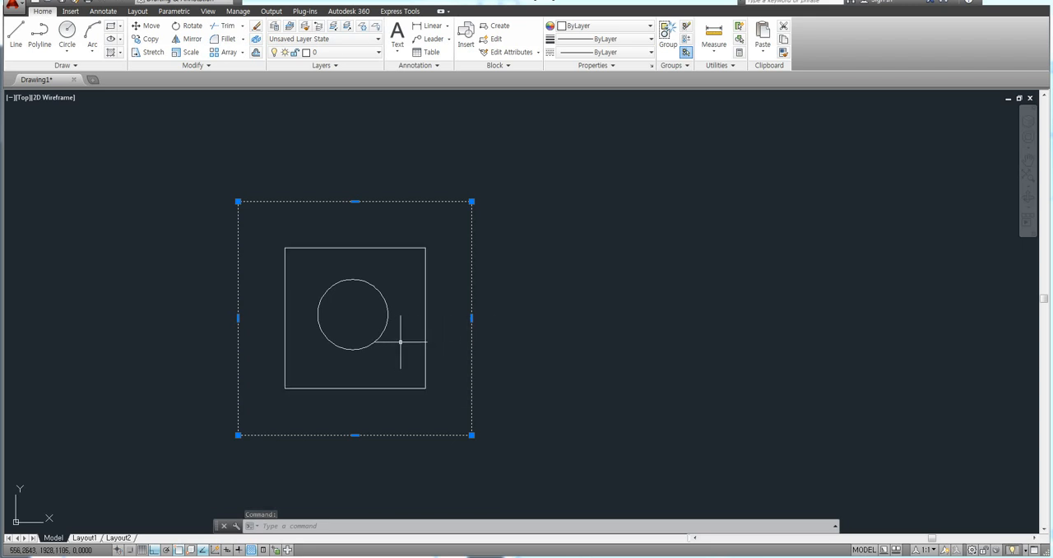
key(Escape)
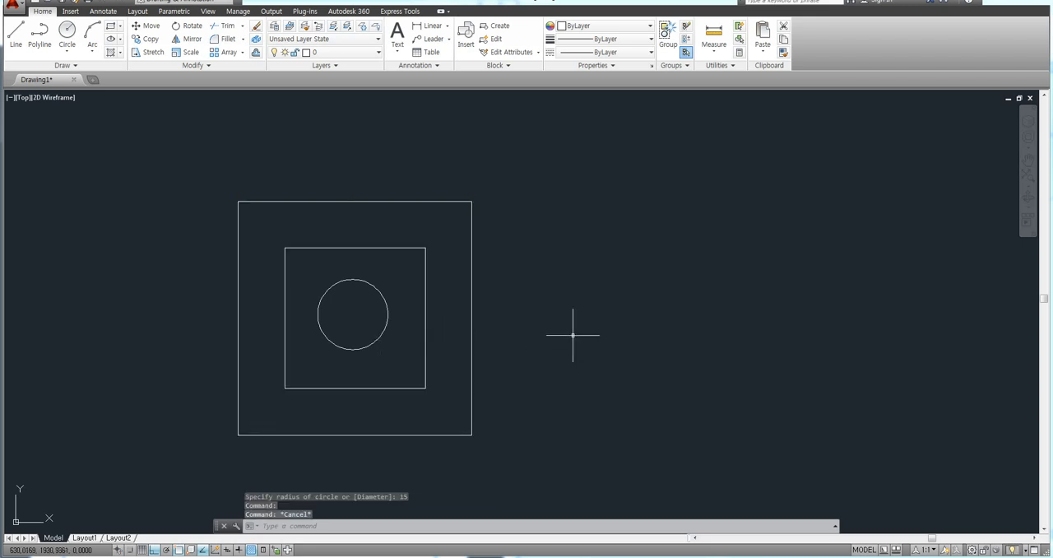
middle_drag(573, 335, 631, 310)
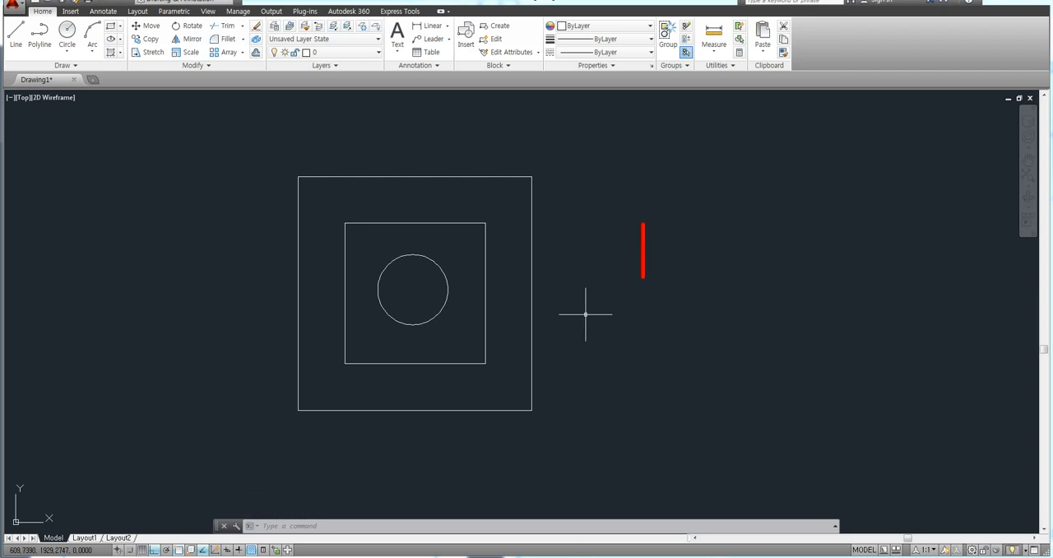
text(Hatch)
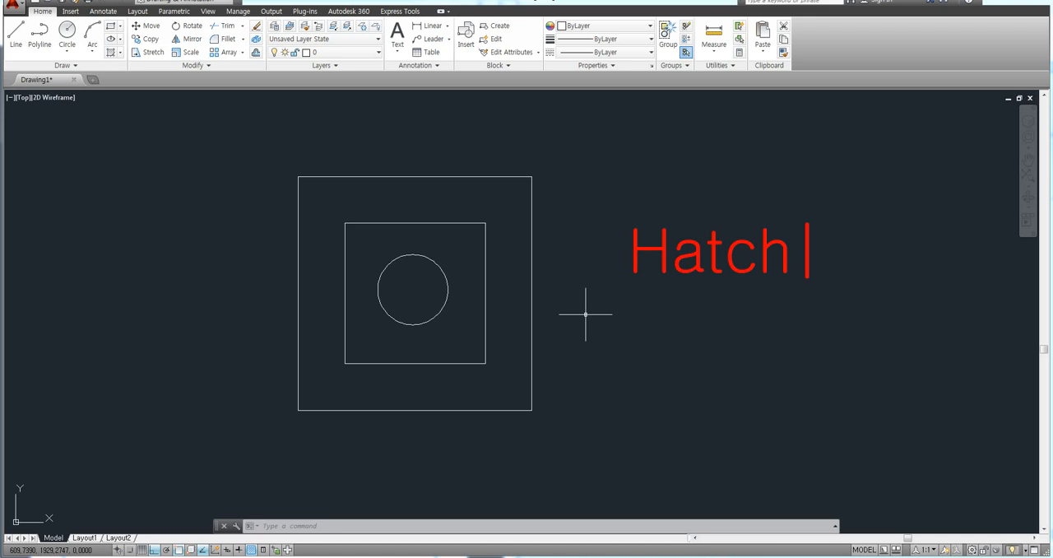
key(Escape)
ctrl+drag(619, 218, 673, 279)
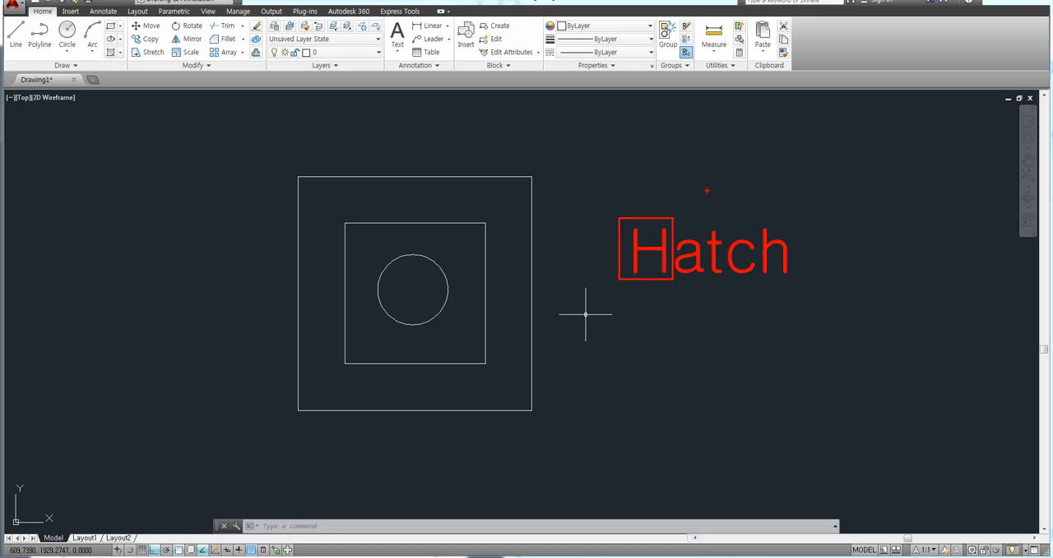
key(Escape)
Step: Start a hatch and choose to define its boundary by picking internal points
text(HATCH)
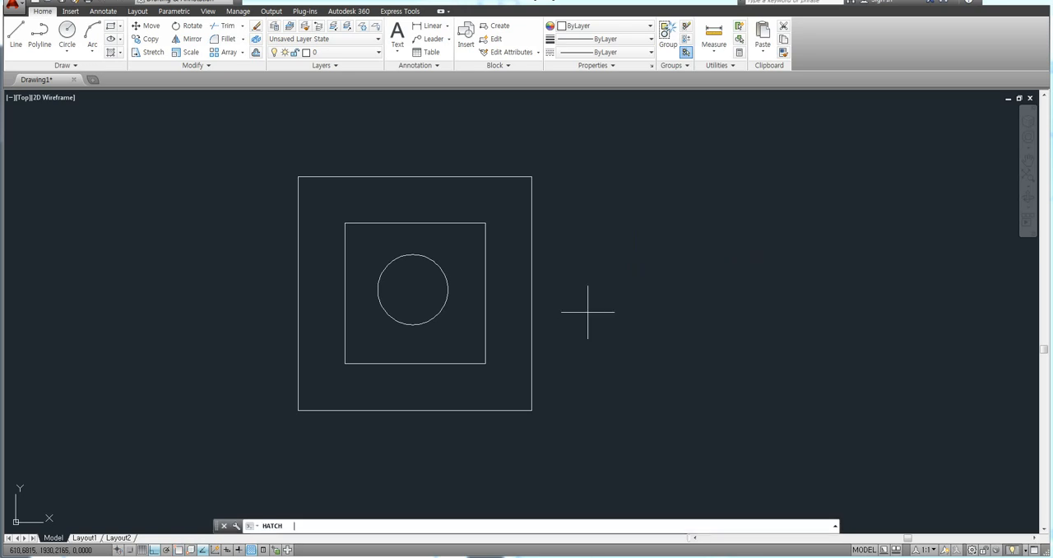
key(Return)
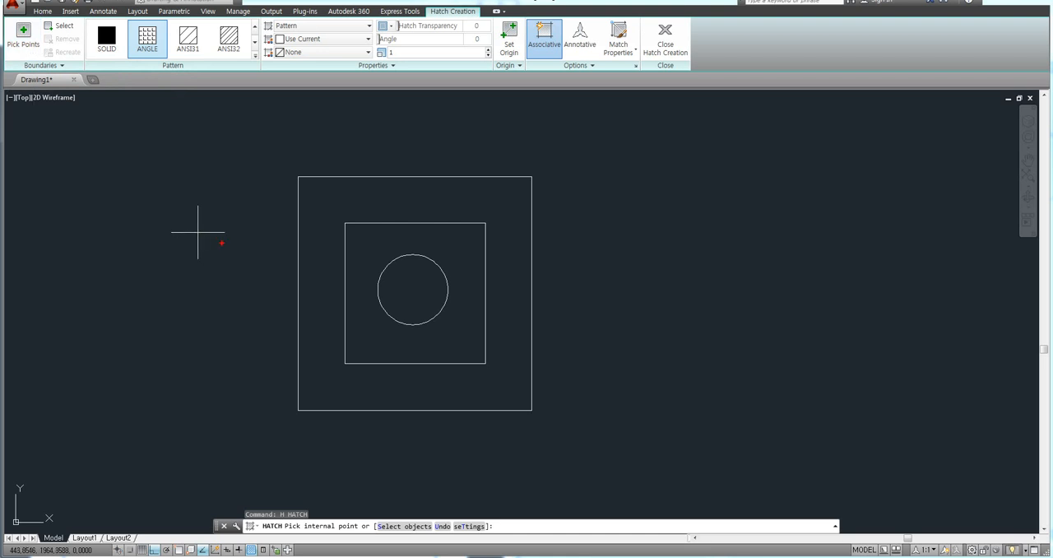
mouse_move(211, 272)
mouse_down()
mouse_move(166, 232)
mouse_move(203, 199)
mouse_move(241, 247)
mouse_up()
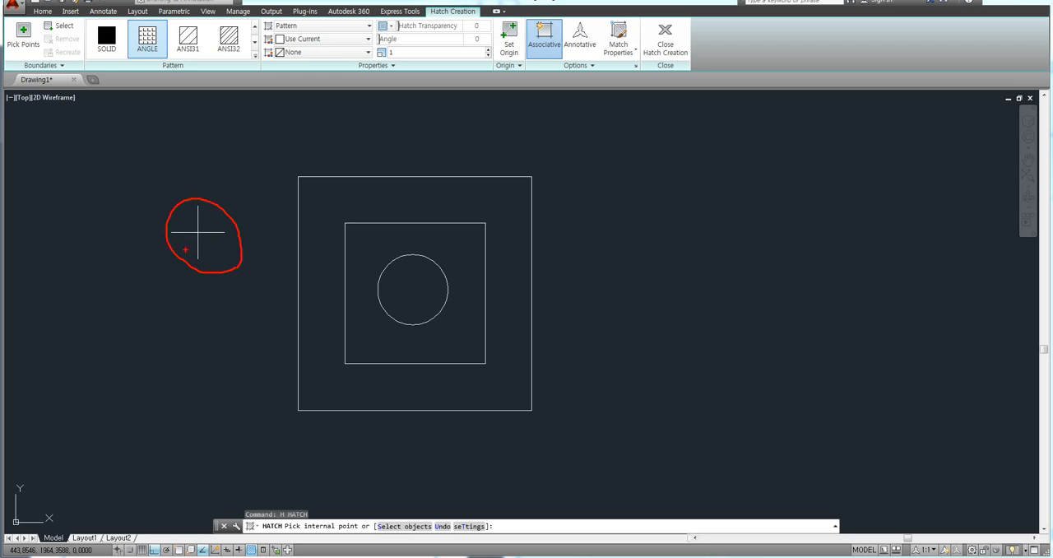
mouse_move(210, 252)
mouse_down()
mouse_move(175, 227)
mouse_move(217, 216)
mouse_up()
mouse_move(35, 56)
mouse_down()
mouse_move(10, 23)
mouse_move(40, 60)
mouse_up()
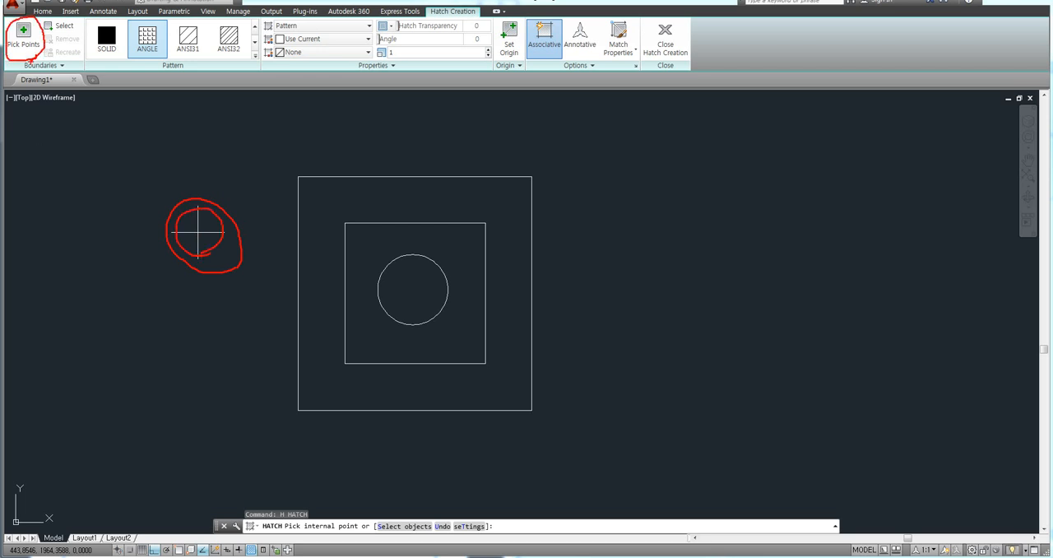
key(Escape)
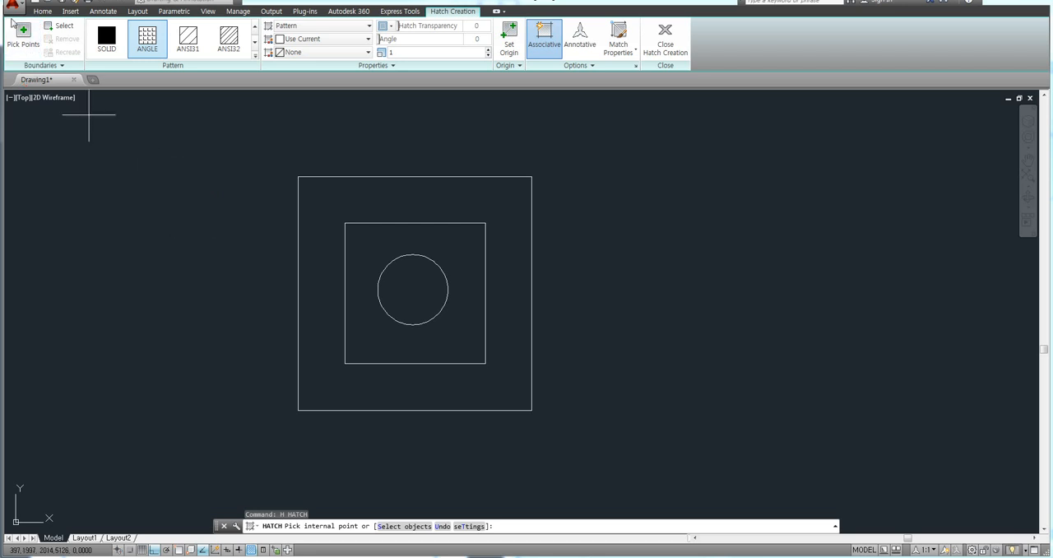
click(25, 45)
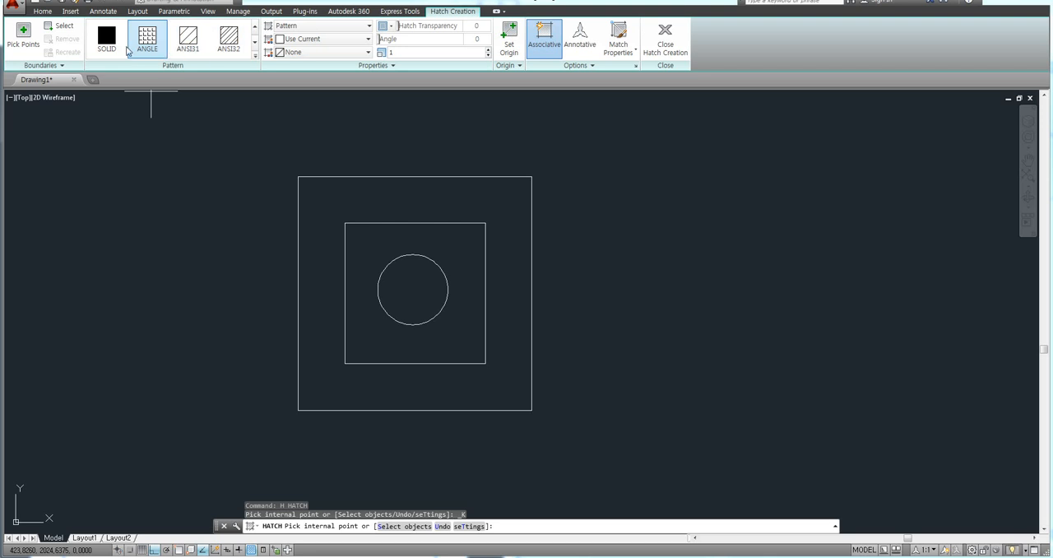
Step: Choose the ANSI31 hatch pattern and apply it to the area between the outer and inner squares
click(257, 62)
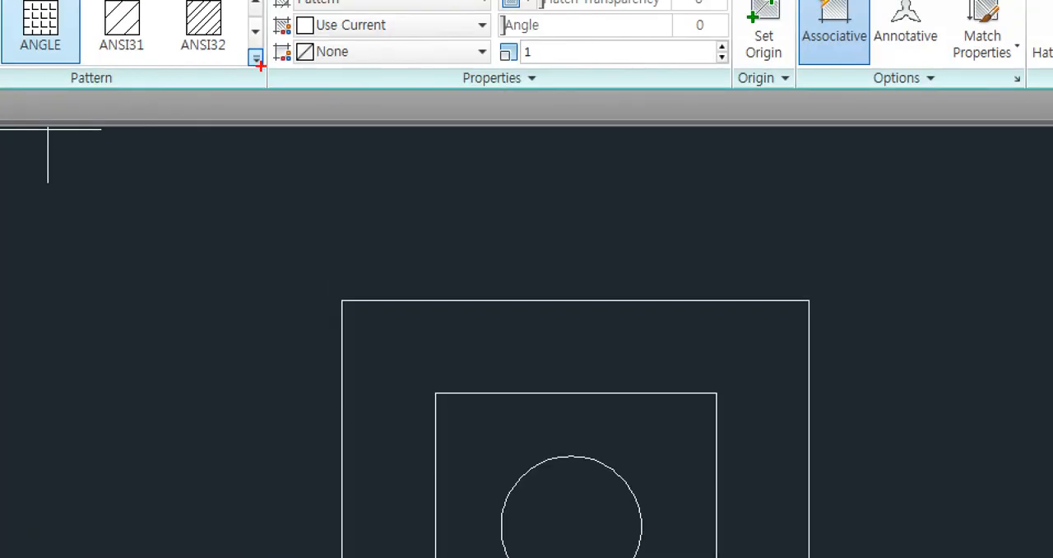
mouse_move(264, 71)
mouse_down()
mouse_move(244, 68)
mouse_move(267, 50)
mouse_move(265, 71)
mouse_up()
key(Escape)
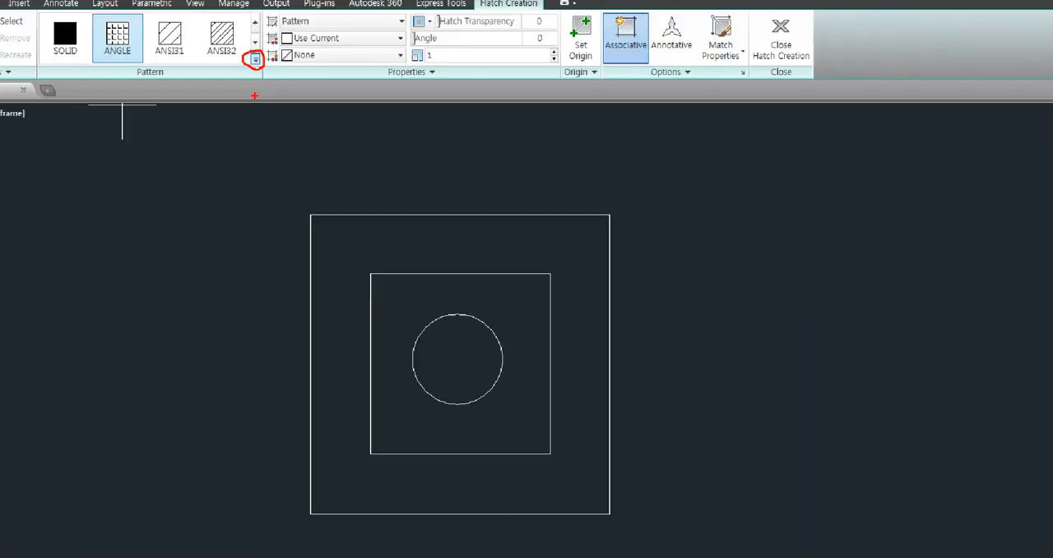
click(255, 55)
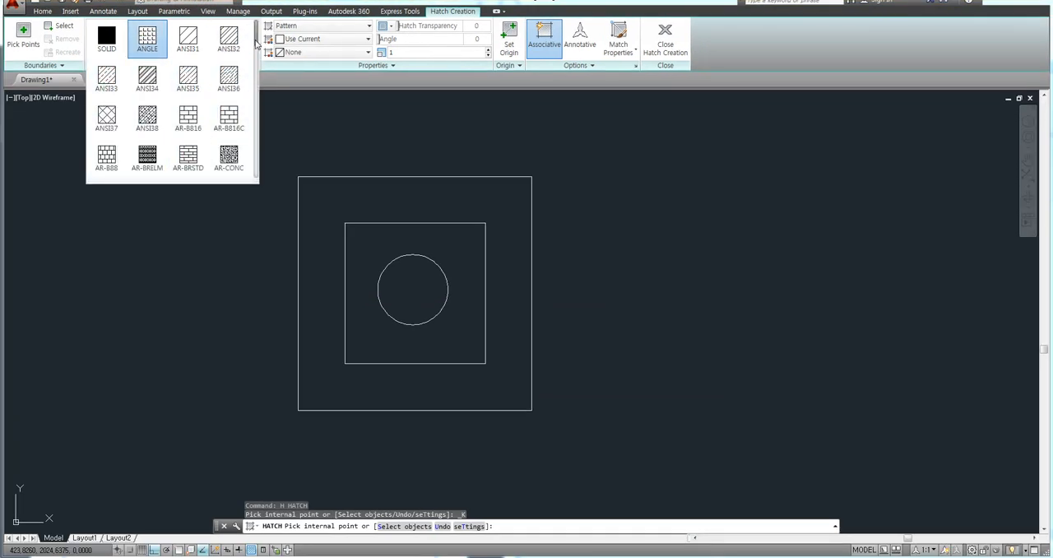
mouse_move(255, 43)
mouse_down()
mouse_move(258, 170)
mouse_move(258, 39)
mouse_up()
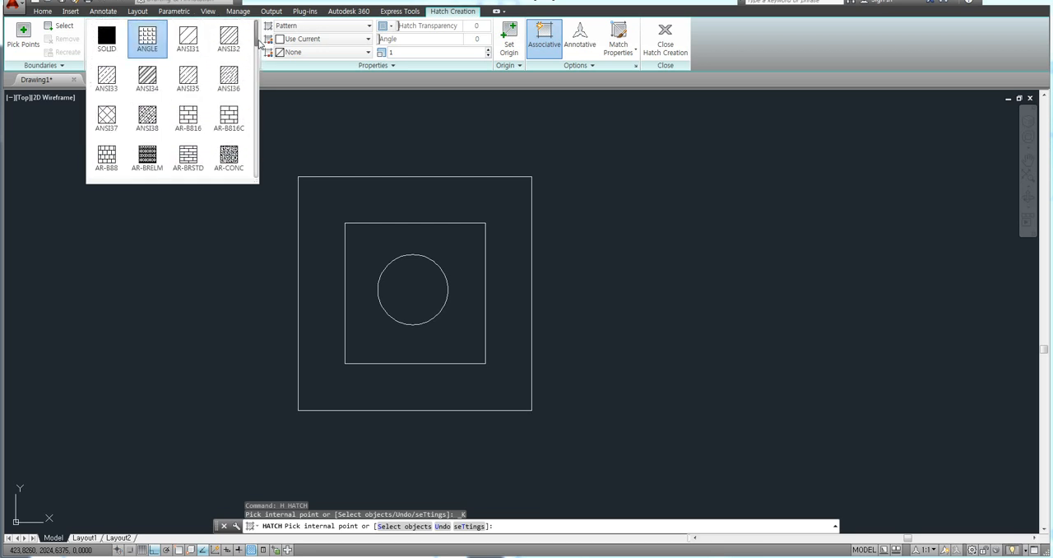
click(190, 50)
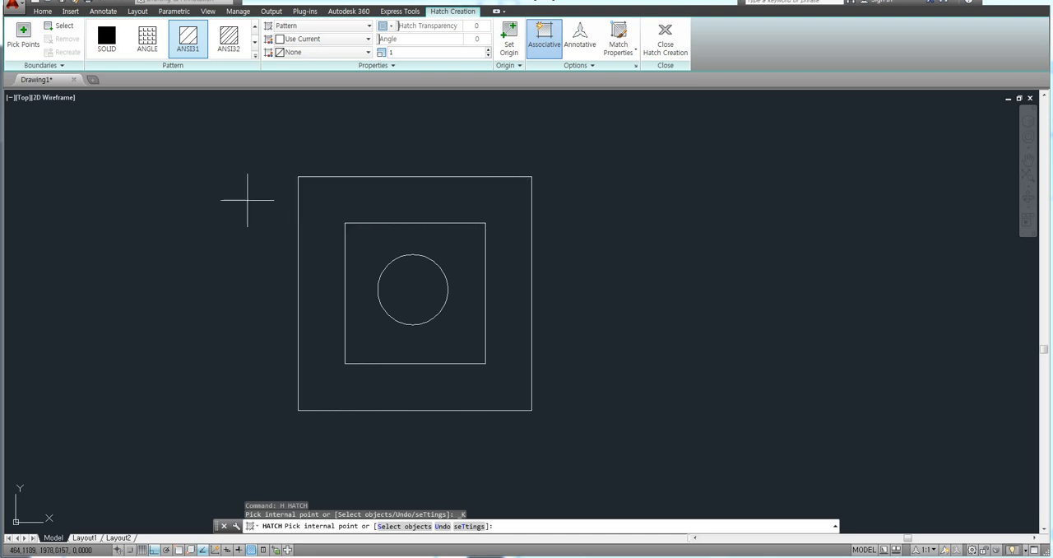
click(333, 202)
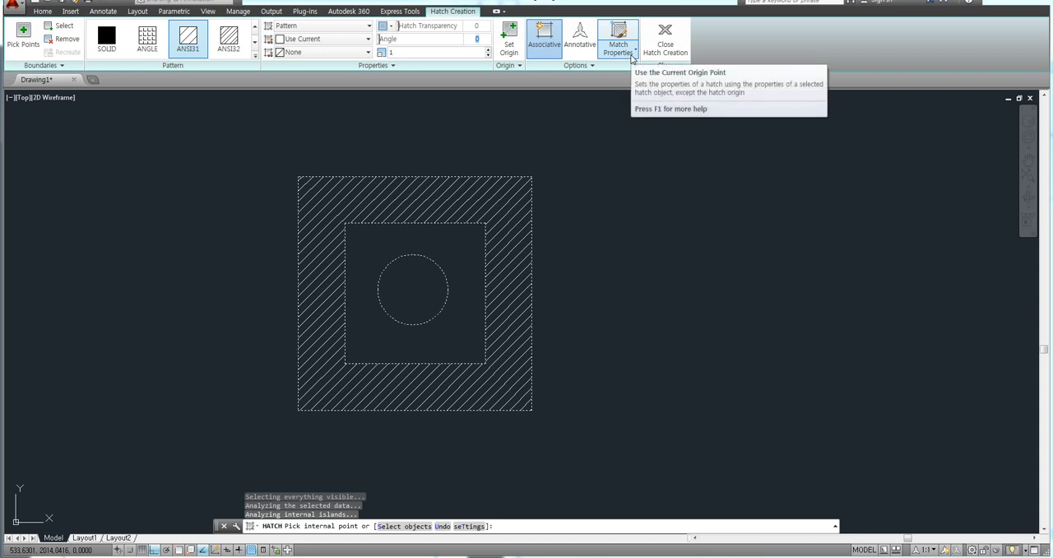
Step: Set the angle of the hatch between the two squares to 90
text(90)
key(Return)
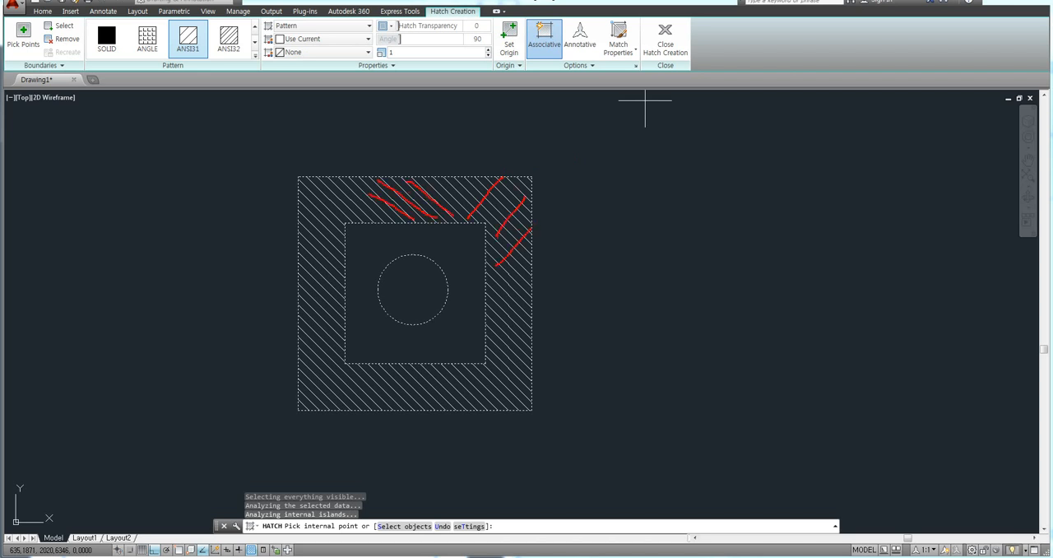
key(Escape)
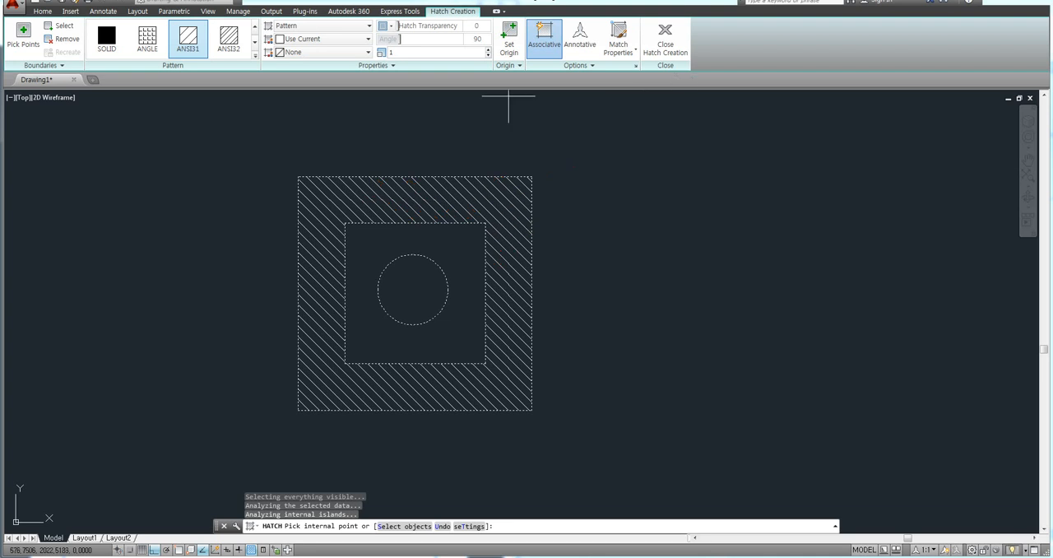
Step: Set the angle of the hatch between the two squares to 45
click(476, 41)
text(45)
key(Return)
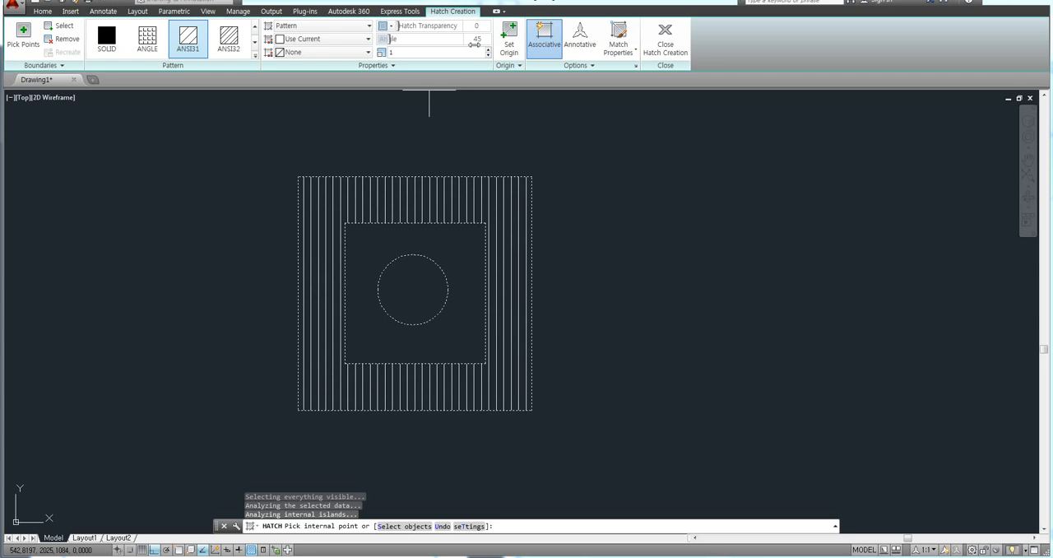
Step: Set the angle of the hatch between the two squares to 0
click(476, 40)
text(0)
key(Return)
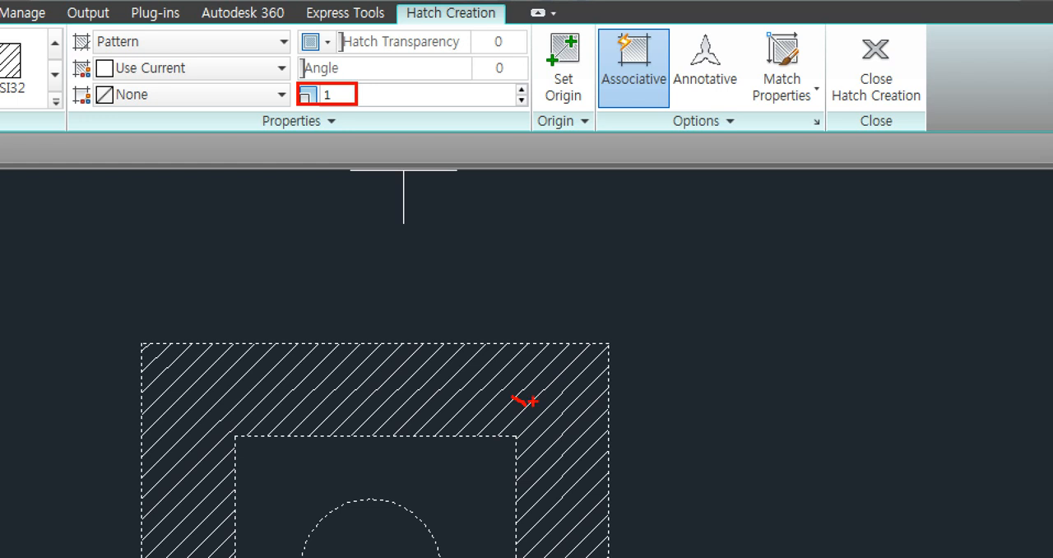
mouse_move(339, 113)
mouse_down()
mouse_move(287, 80)
mouse_move(344, 100)
mouse_up()
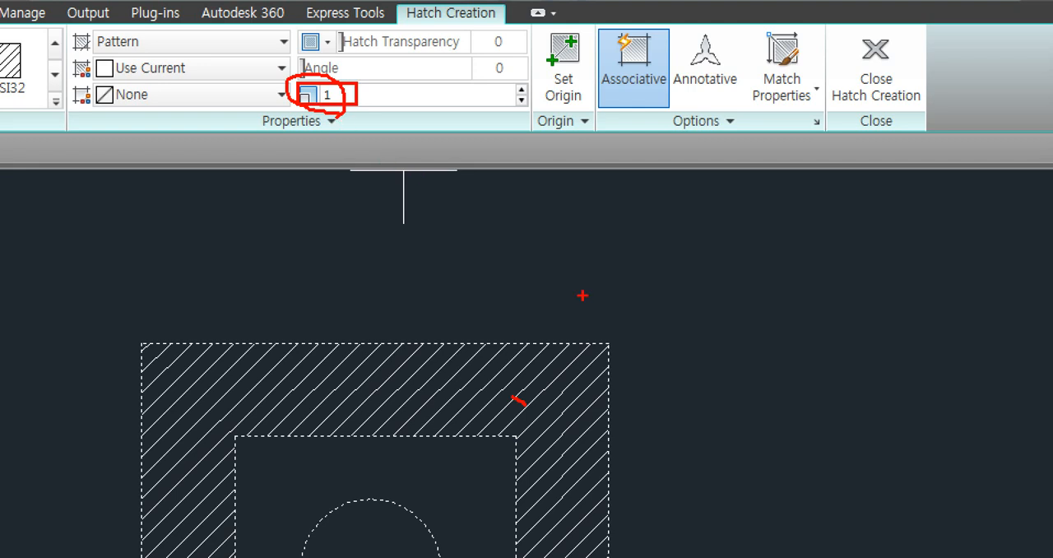
key(Escape)
key(ctrl+2)
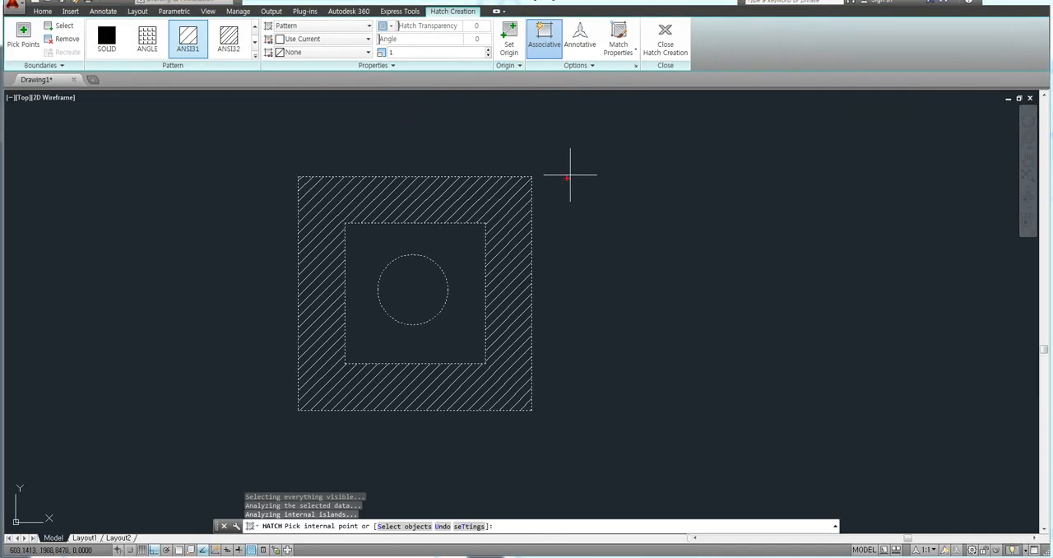
drag(567, 177, 559, 399)
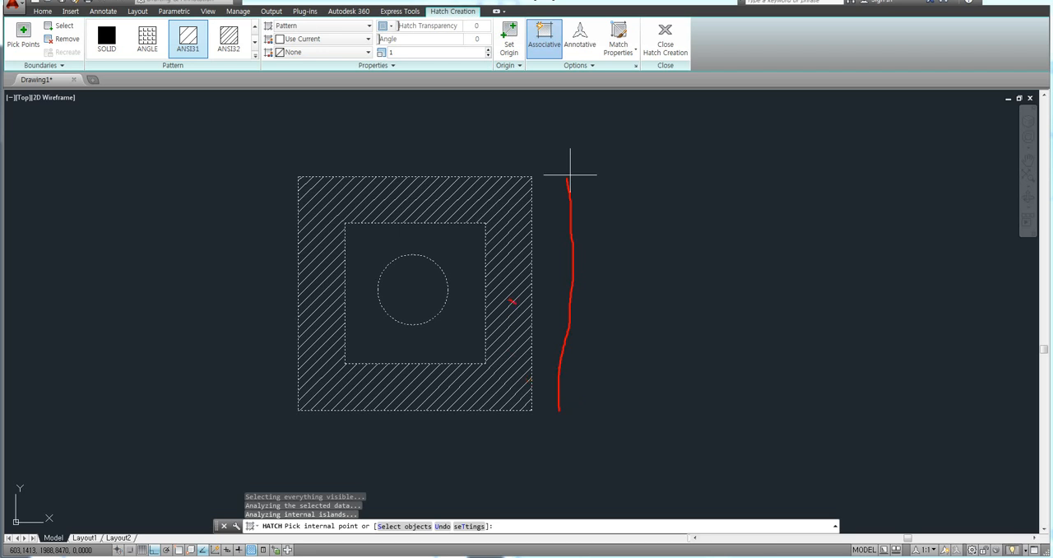
key(Escape)
Step: Set the scale of the ANSI31 hatch between the two squares to 3
click(409, 54)
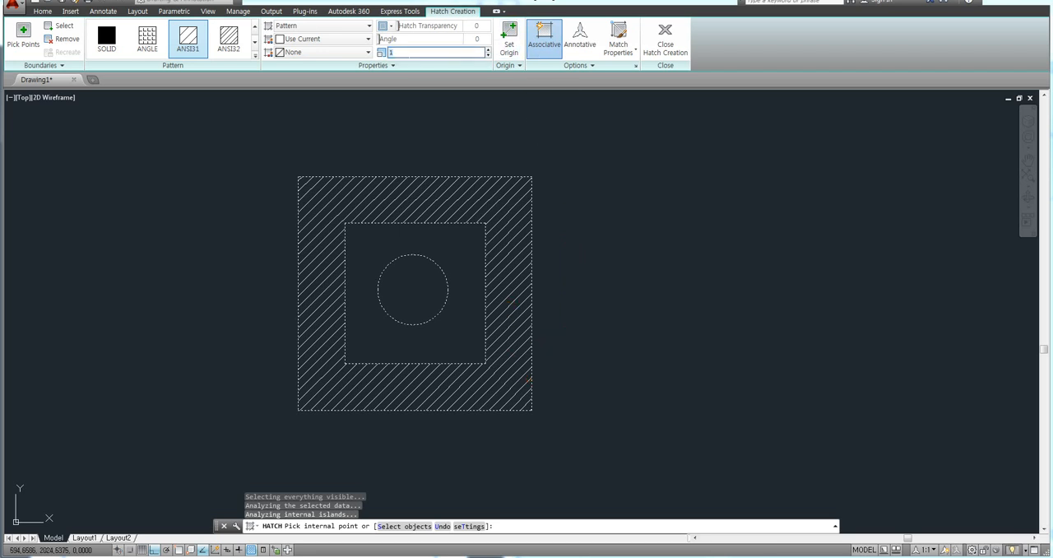
text(3)
key(Return)
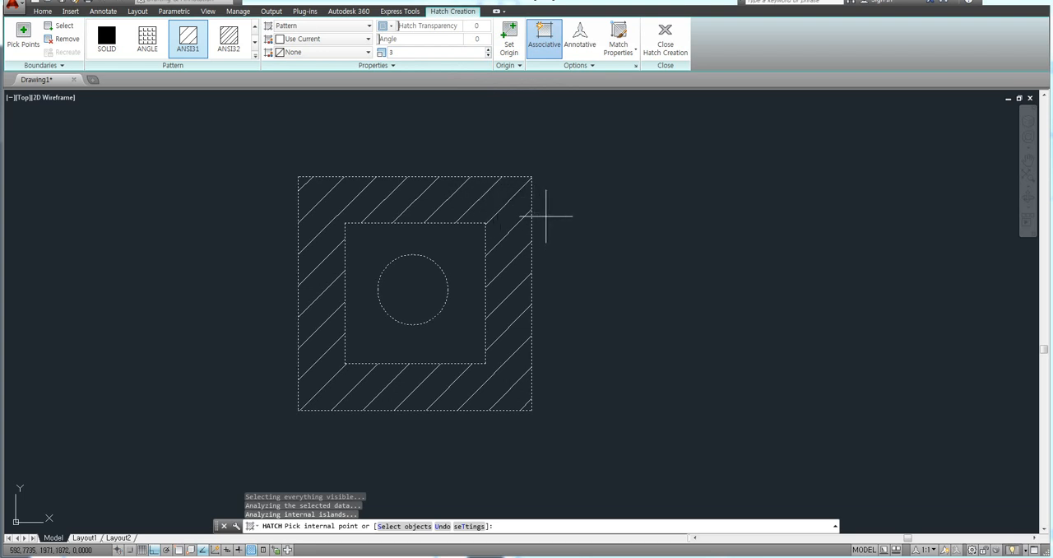
mouse_move(534, 181)
mouse_down()
mouse_move(582, 178)
mouse_move(573, 421)
mouse_move(602, 420)
mouse_up()
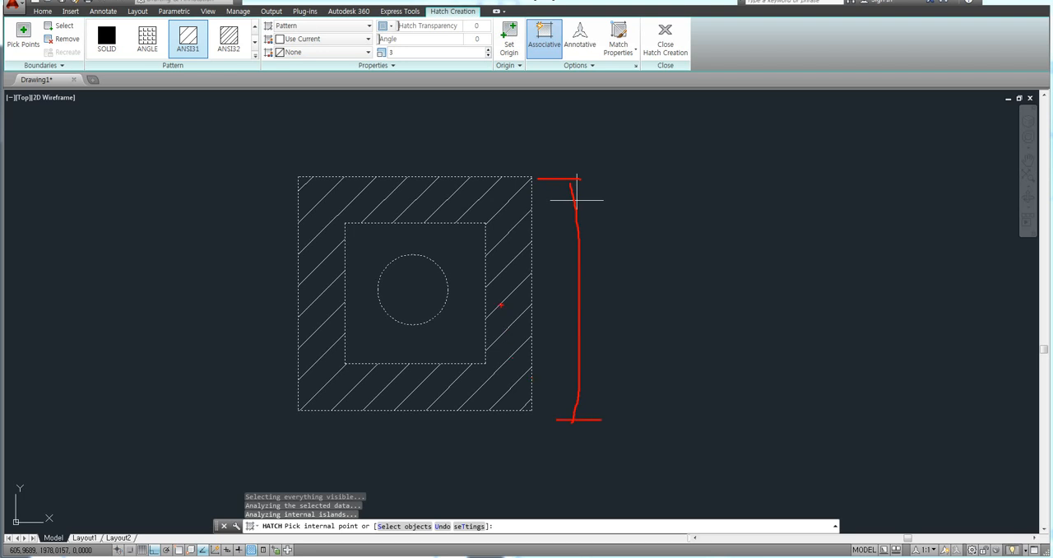
drag(502, 302, 515, 324)
mouse_move(411, 62)
mouse_down()
mouse_move(385, 61)
mouse_move(398, 46)
mouse_move(401, 60)
mouse_up()
mouse_move(418, 52)
mouse_down()
mouse_move(432, 52)
mouse_move(397, 64)
mouse_move(382, 45)
mouse_move(403, 59)
mouse_up()
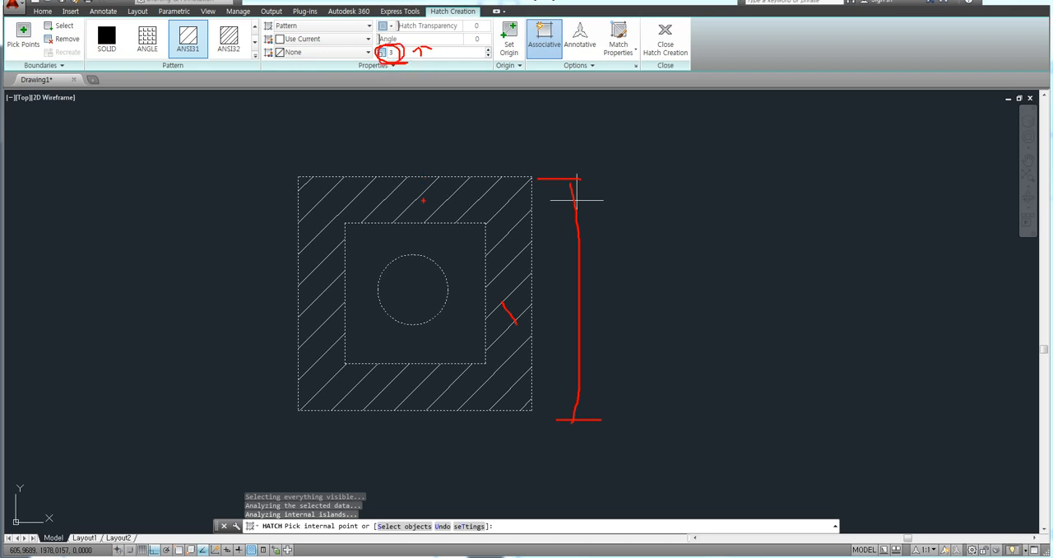
mouse_move(422, 207)
mouse_down()
mouse_move(385, 196)
mouse_move(414, 211)
mouse_up()
drag(416, 51, 445, 48)
key(Escape)
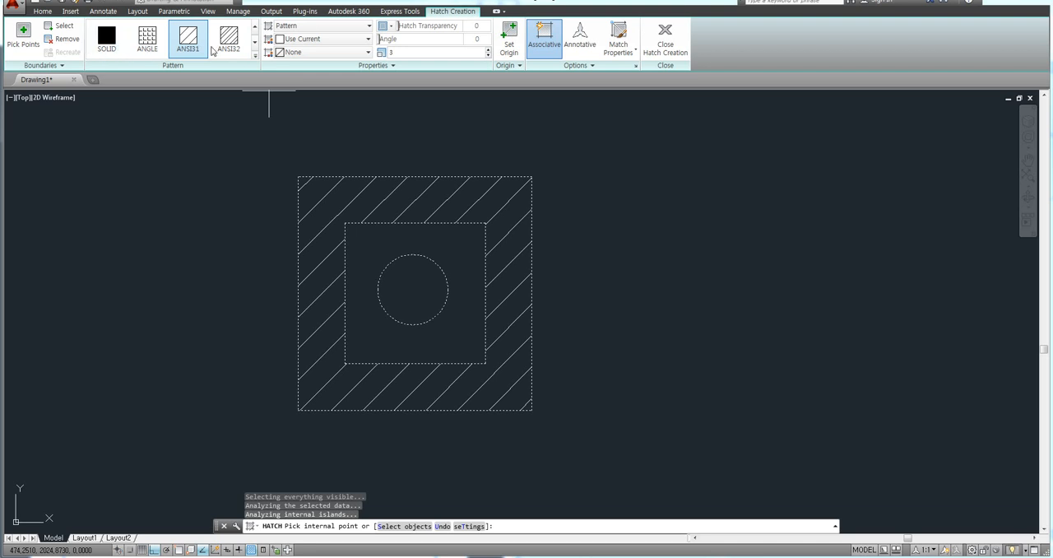
Step: Change the pattern of the hatch between the two squares to NET
click(255, 56)
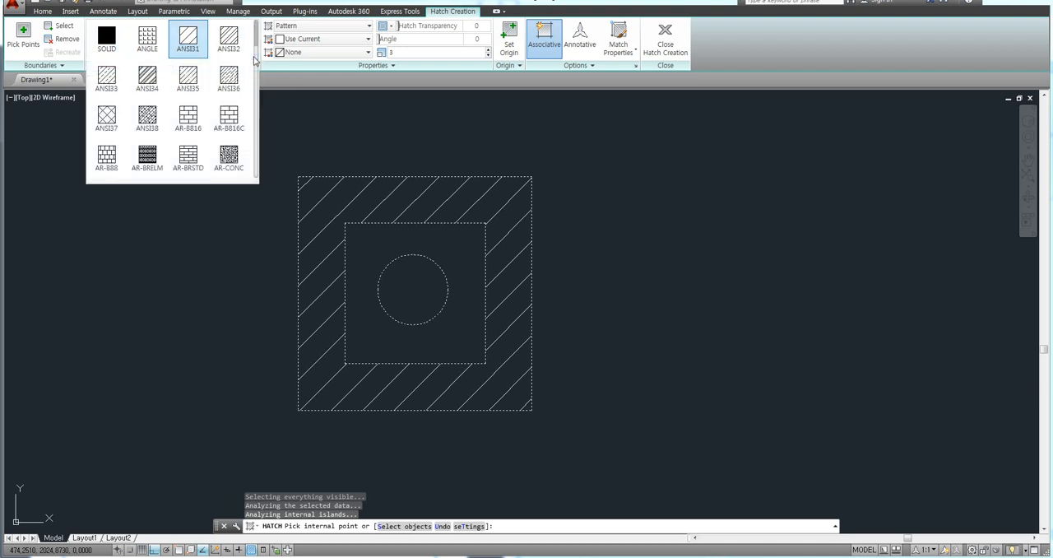
scroll(256, 52, down, 1)
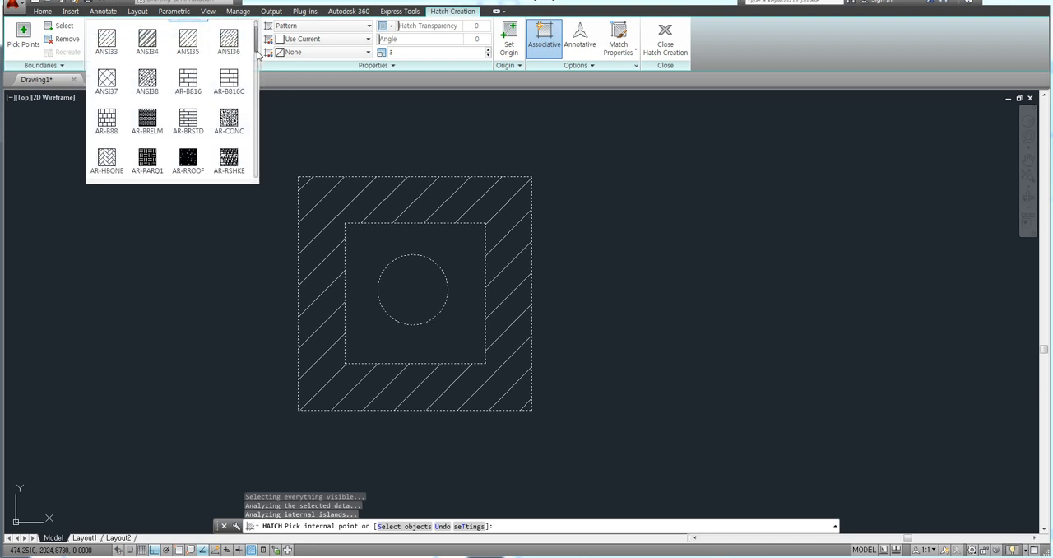
drag(257, 53, 257, 166)
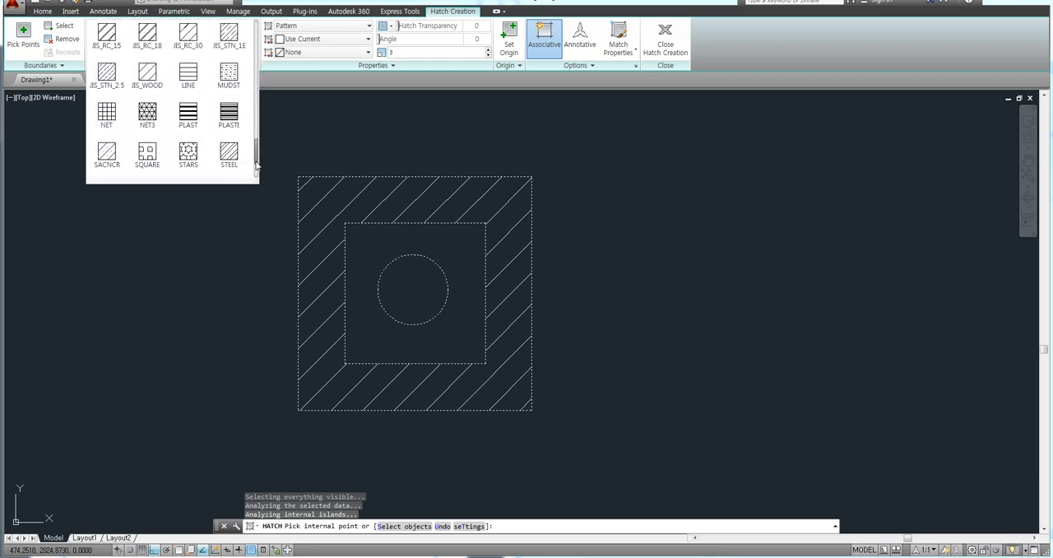
click(104, 119)
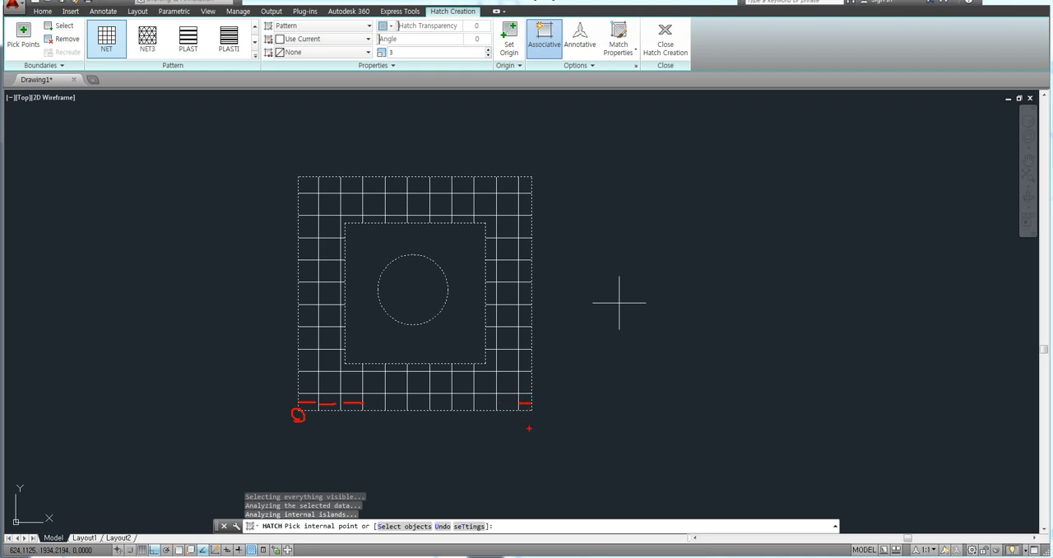
drag(533, 412, 529, 415)
mouse_move(530, 395)
mouse_down()
mouse_move(553, 416)
mouse_move(431, 409)
mouse_up()
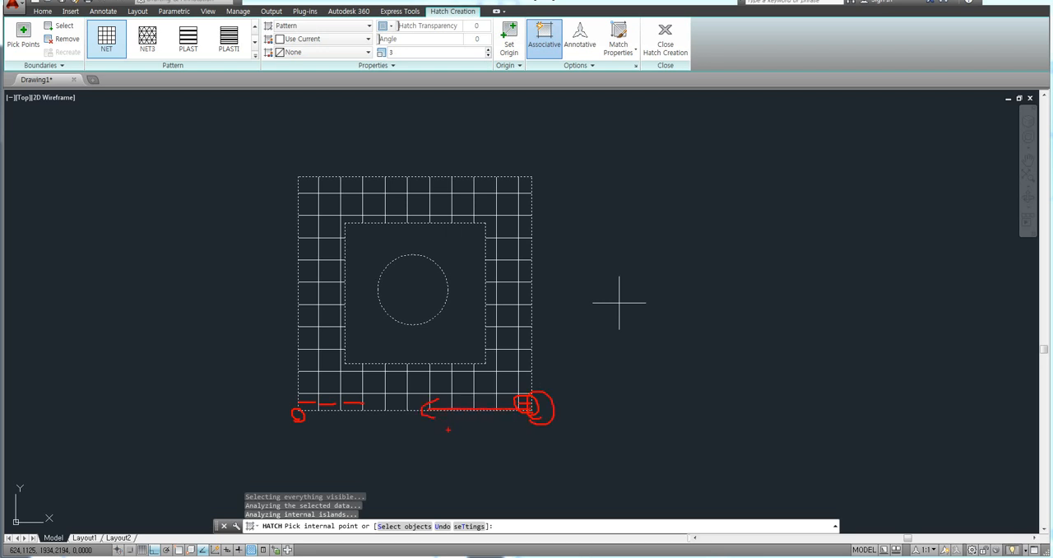
mouse_move(531, 352)
mouse_down()
mouse_move(523, 356)
mouse_move(536, 362)
mouse_up()
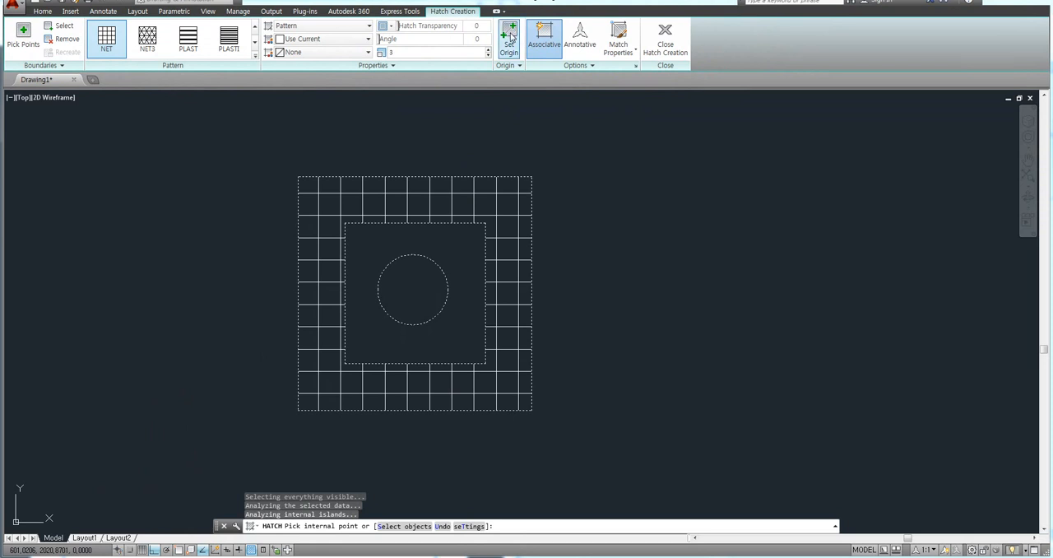
Step: Set the NET hatch's origin at the outer square's lower-right corner and set its pattern scale to 1
click(510, 37)
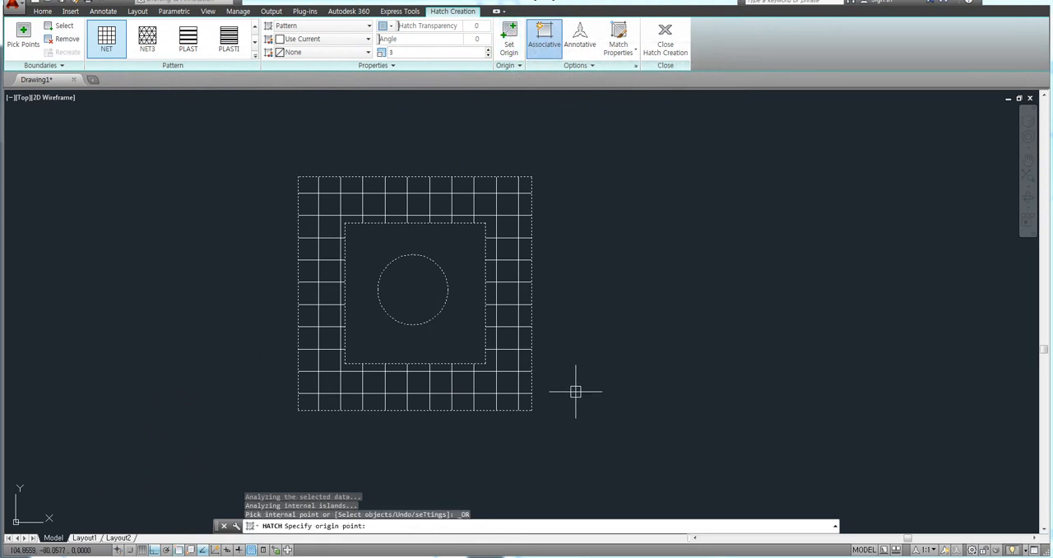
click(531, 410)
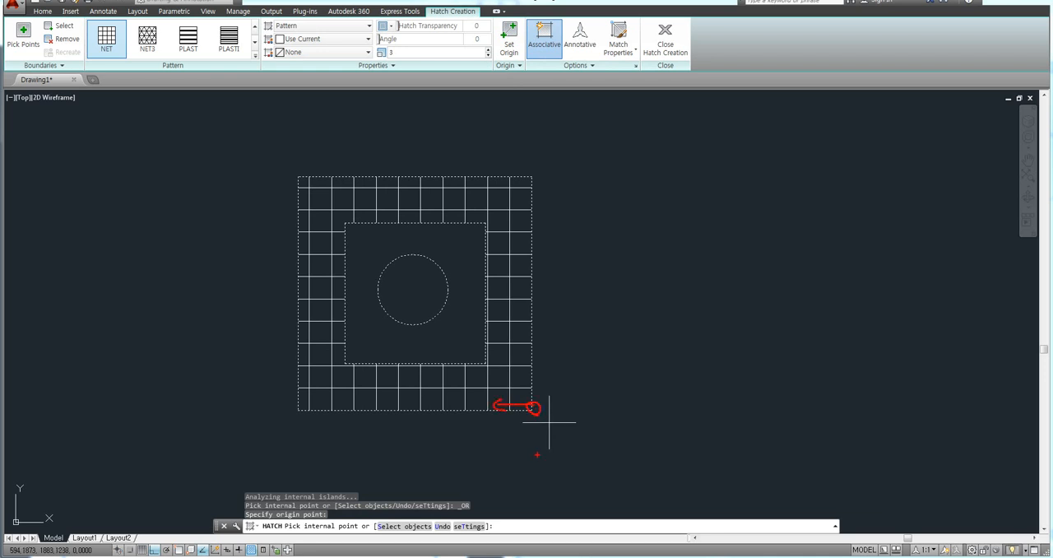
click(394, 52)
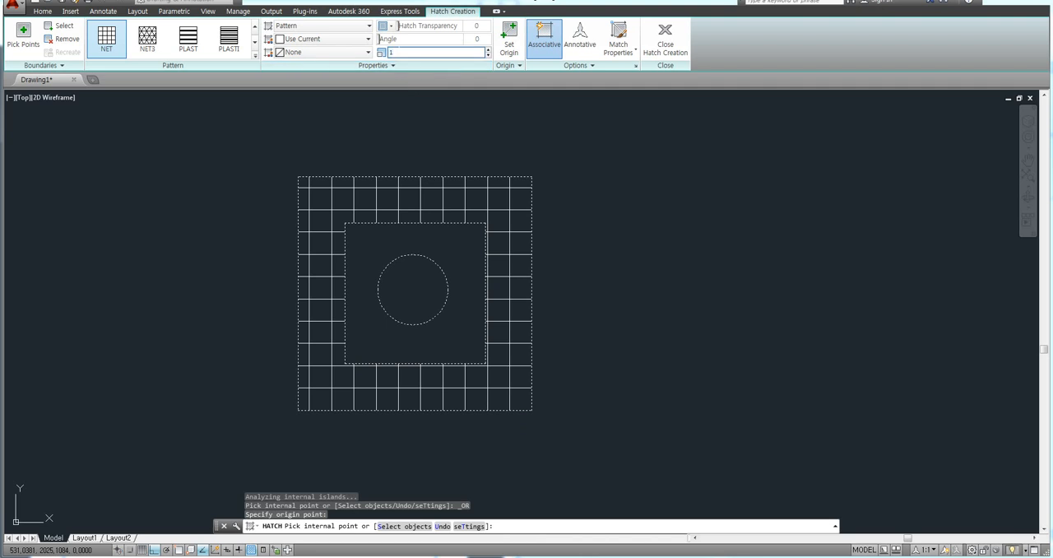
key(Return)
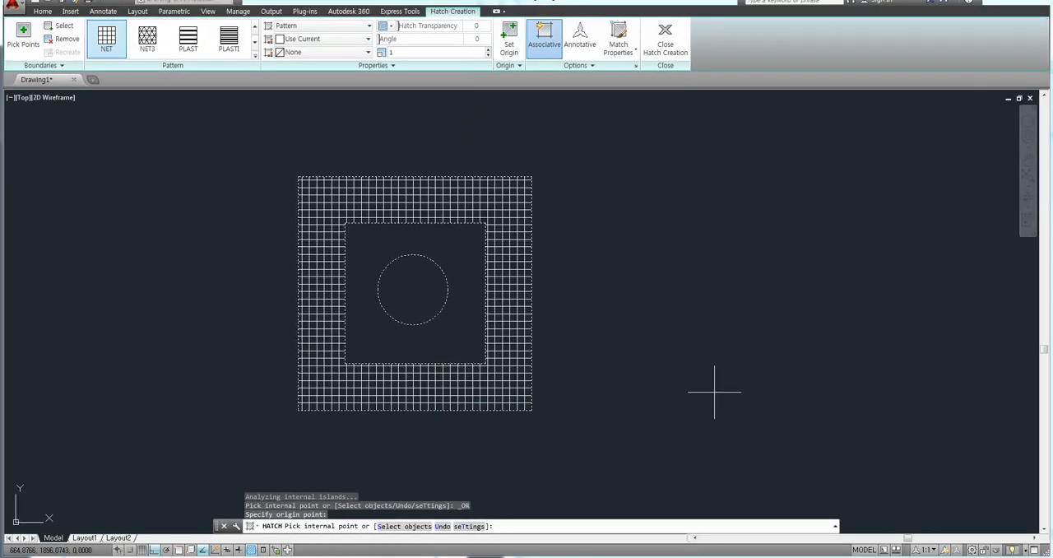
Step: Move the hatch origin to a point on the outer square's top edge near its upper-left corner and finish the hatch
click(511, 49)
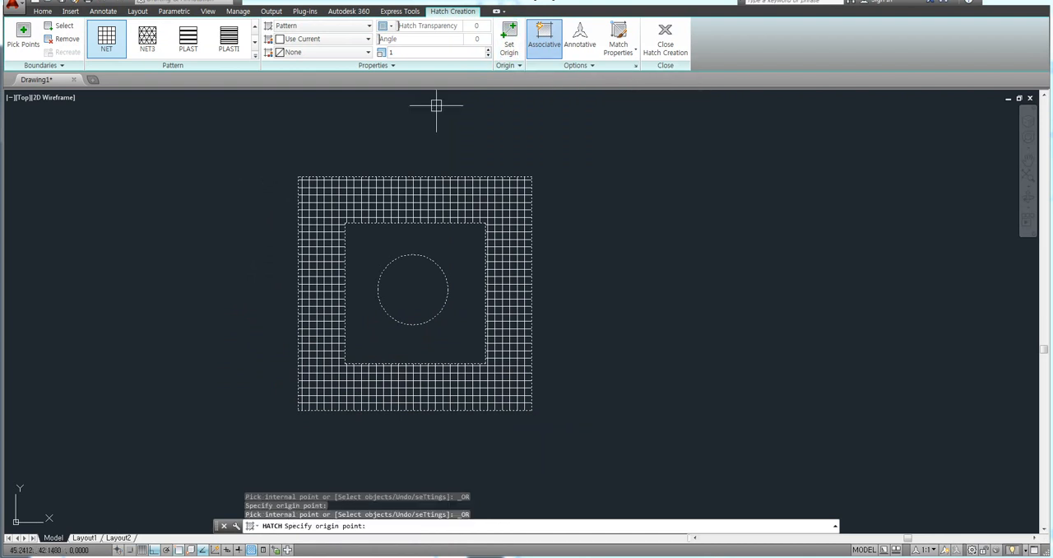
scroll(323, 144, up, 4)
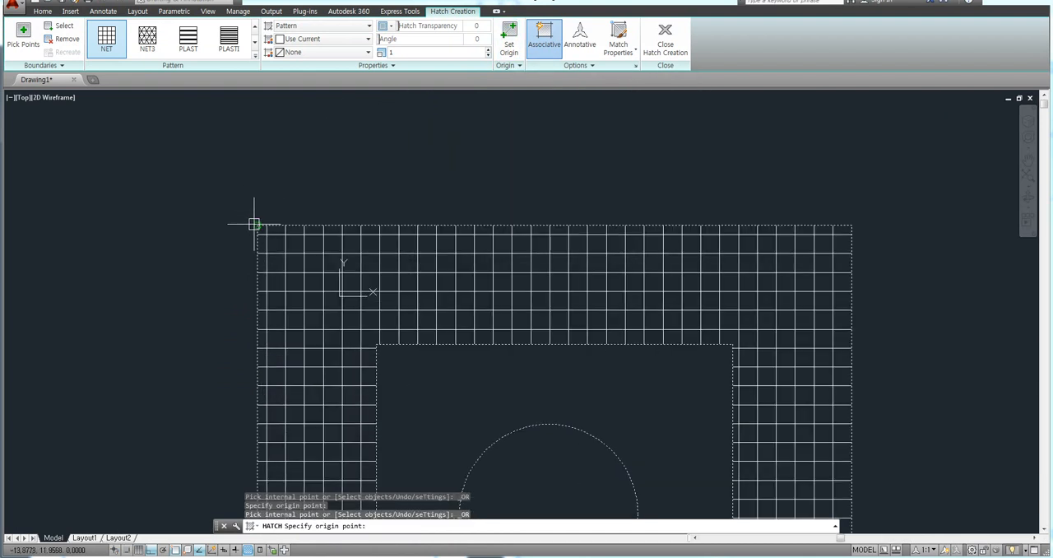
click(366, 222)
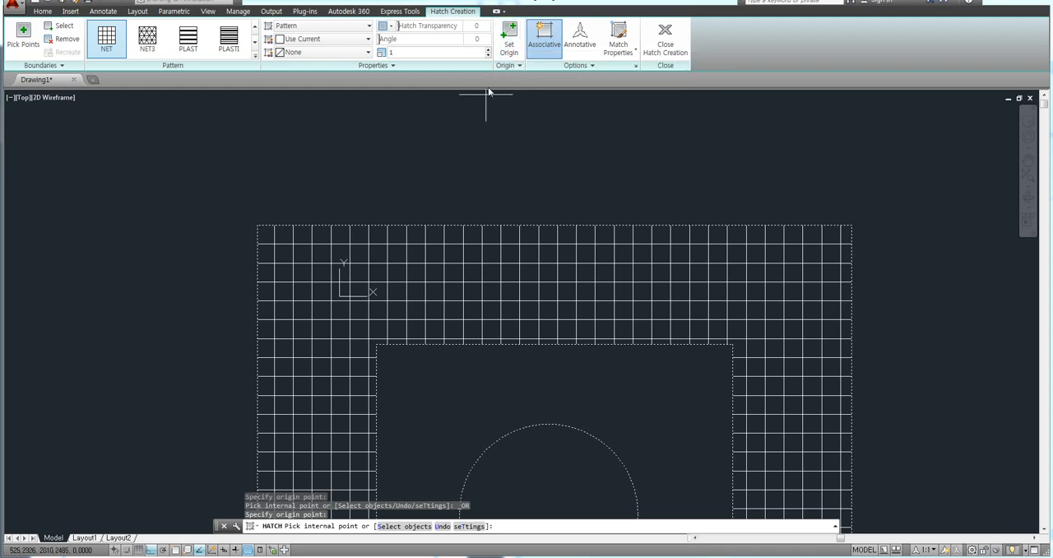
click(507, 66)
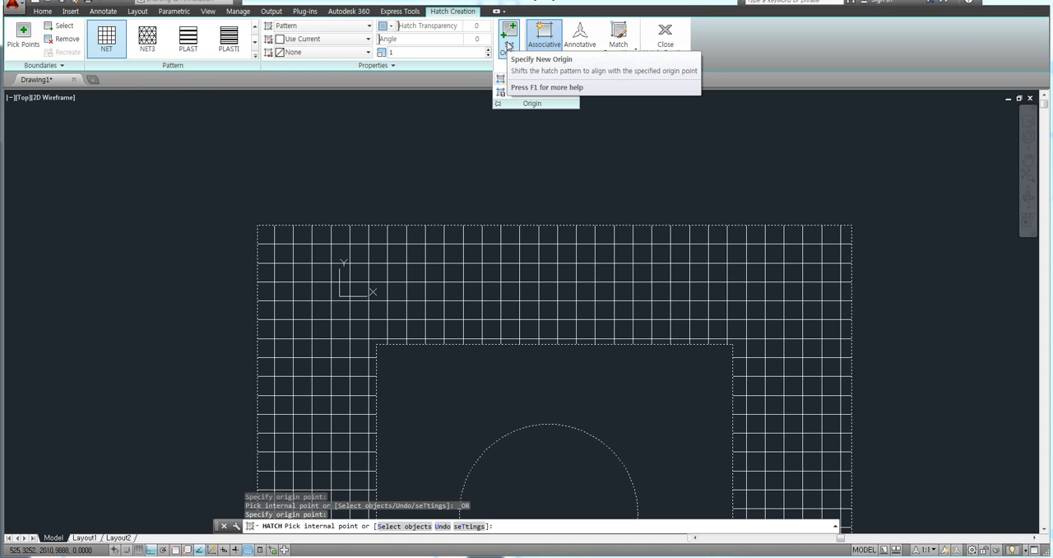
key(Escape)
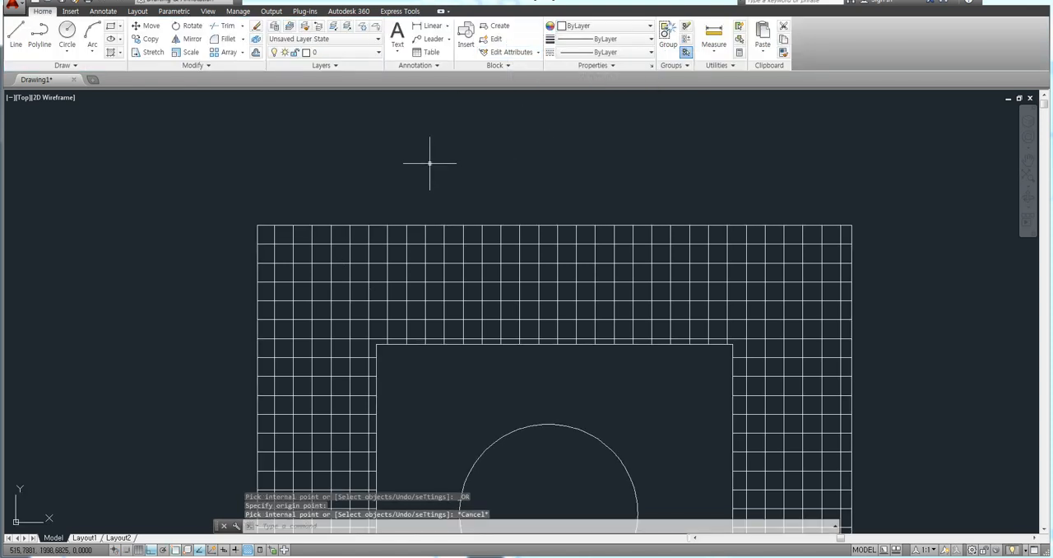
key(Escape)
key(Escape)
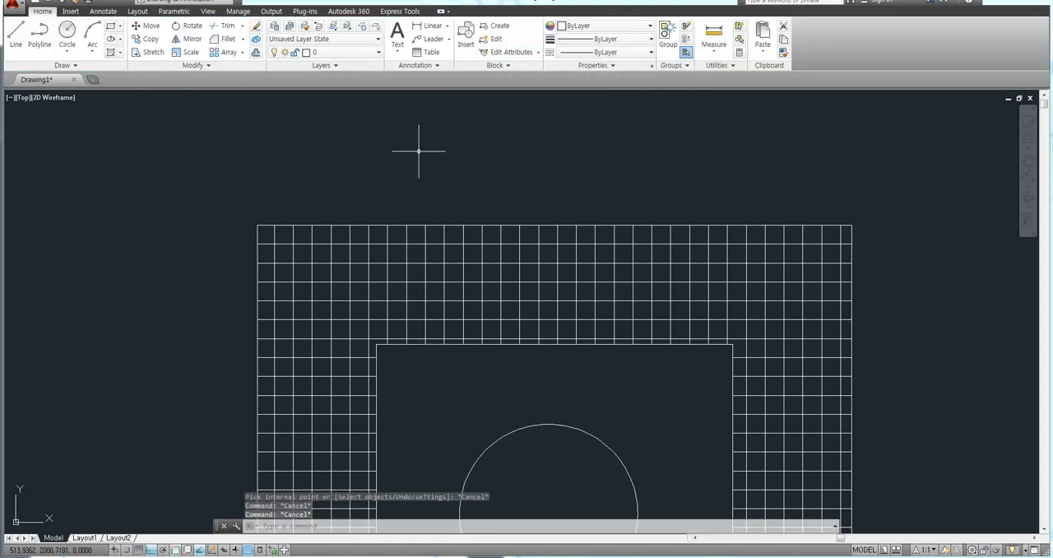
scroll(419, 150, down, 4)
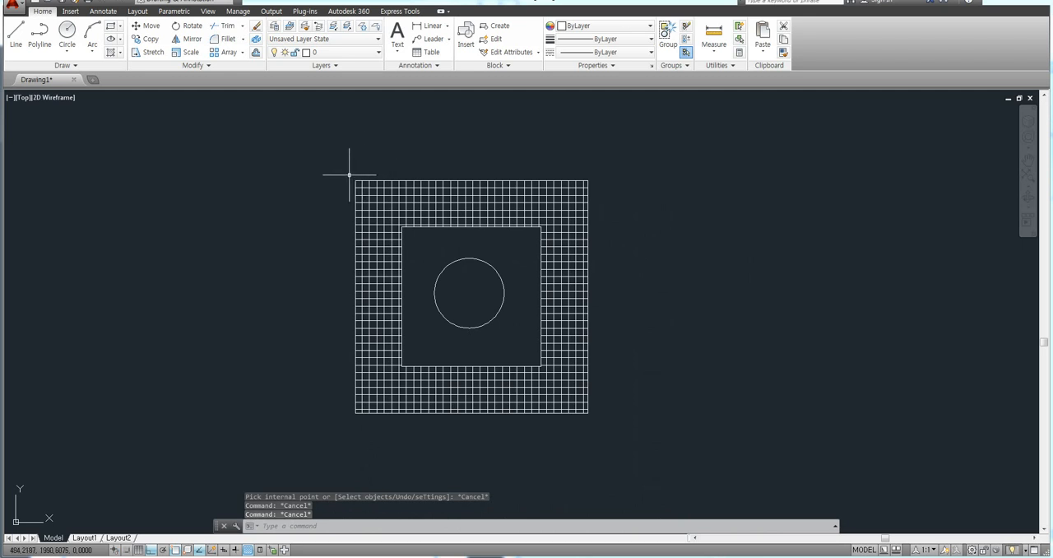
key(Escape)
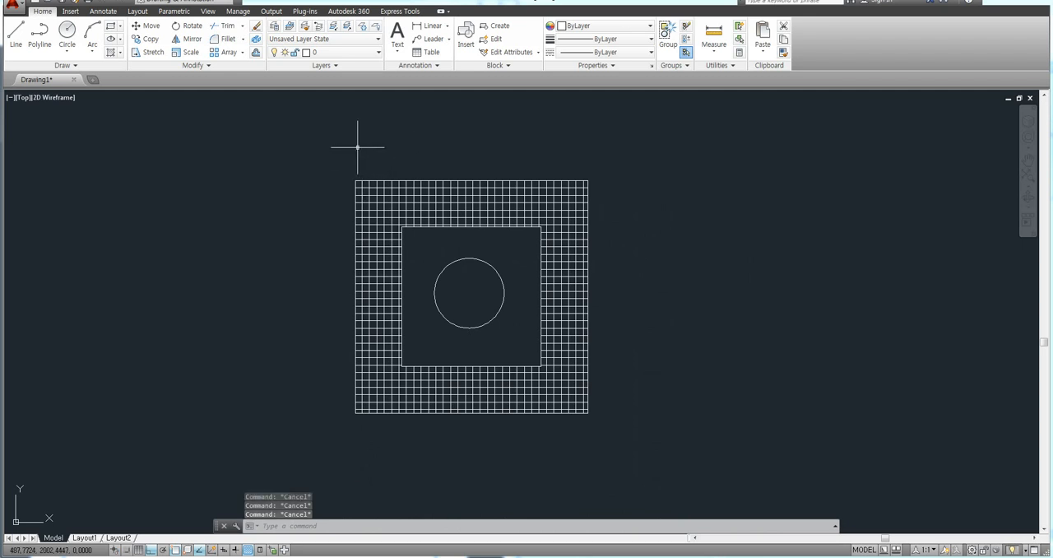
Step: Select the finished NET hatch for editing and try the NET3, PLAST and PLASTI patterns on it
click(372, 210)
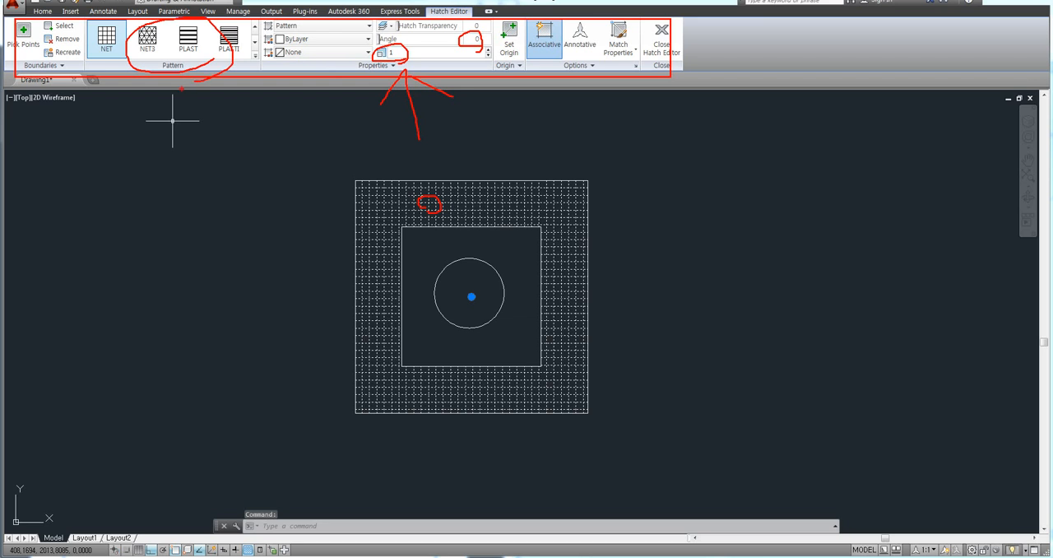
click(149, 38)
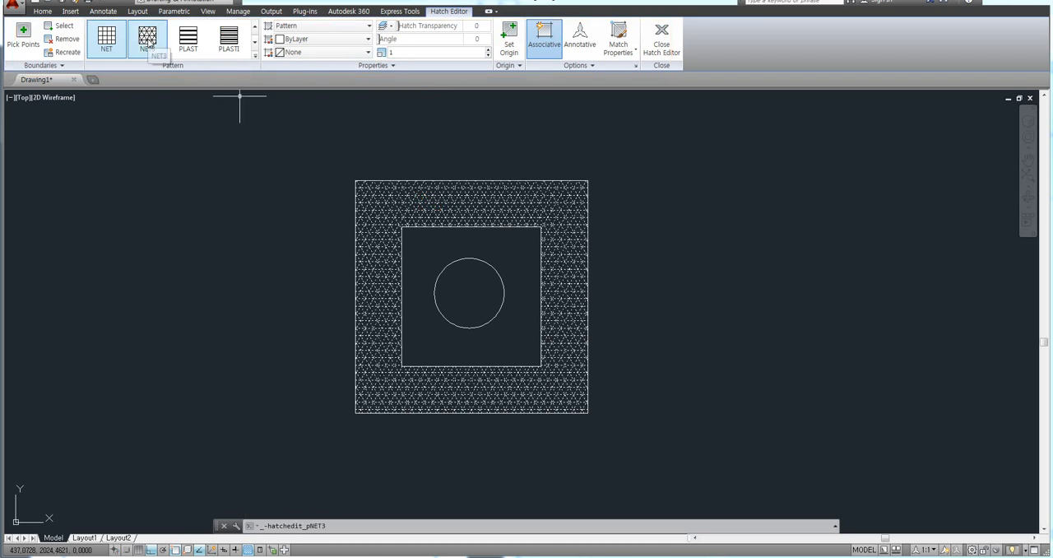
click(186, 39)
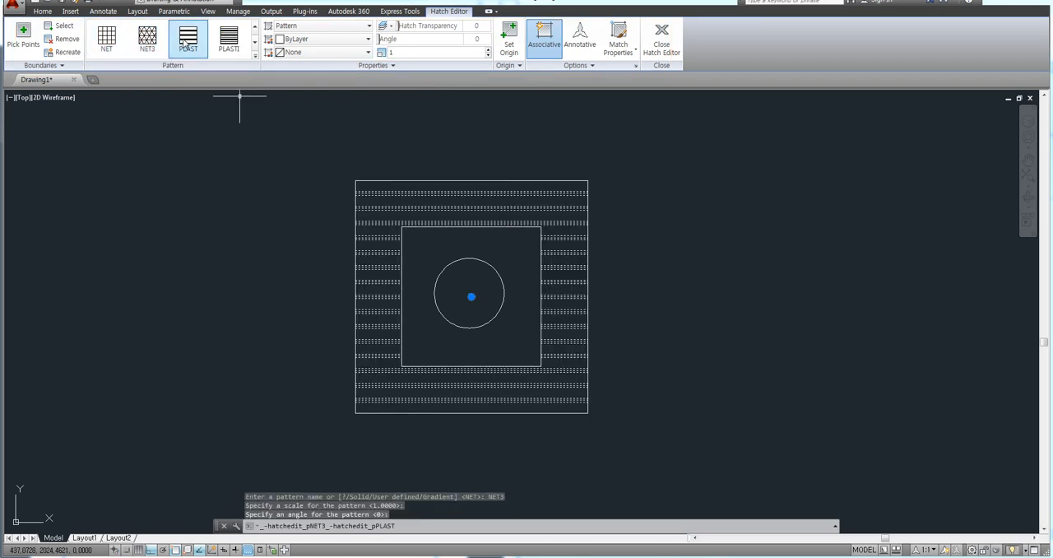
click(230, 41)
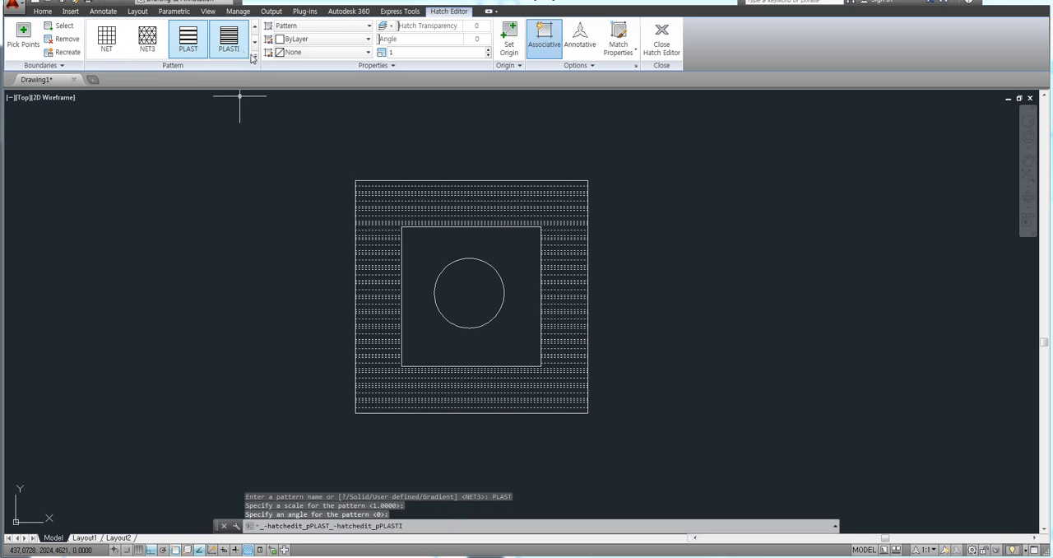
Step: Replace the selected hatch's pattern with the GR_LINEAR gradient fill
click(254, 56)
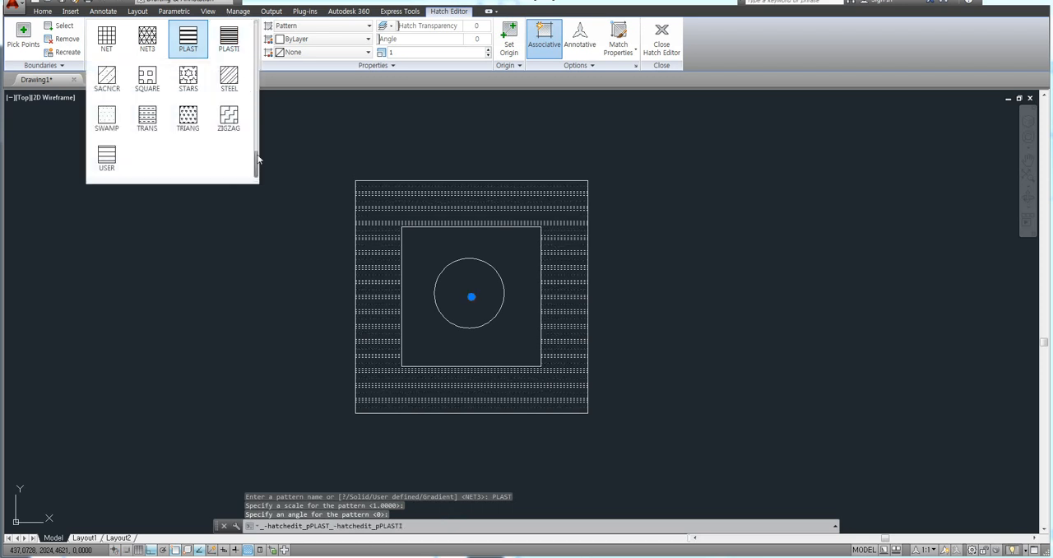
drag(258, 159, 257, 83)
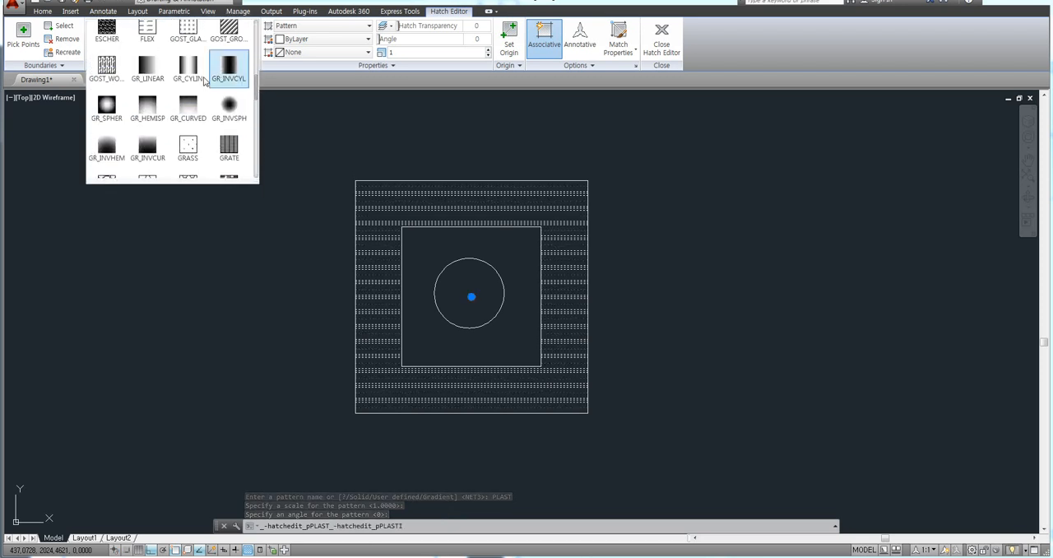
click(148, 68)
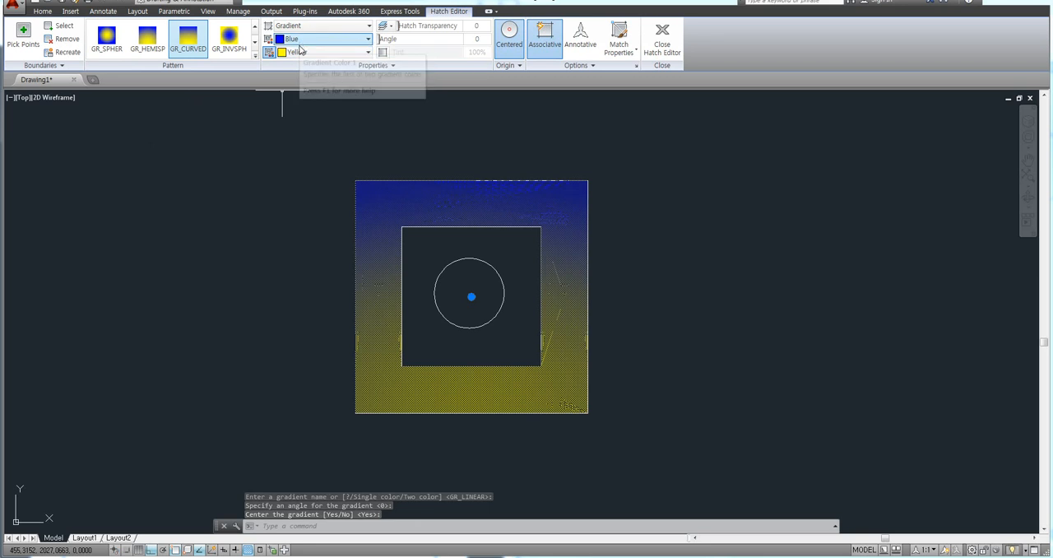
Step: Set the gradient fill's first colour to Magenta and its second colour to Red
click(300, 46)
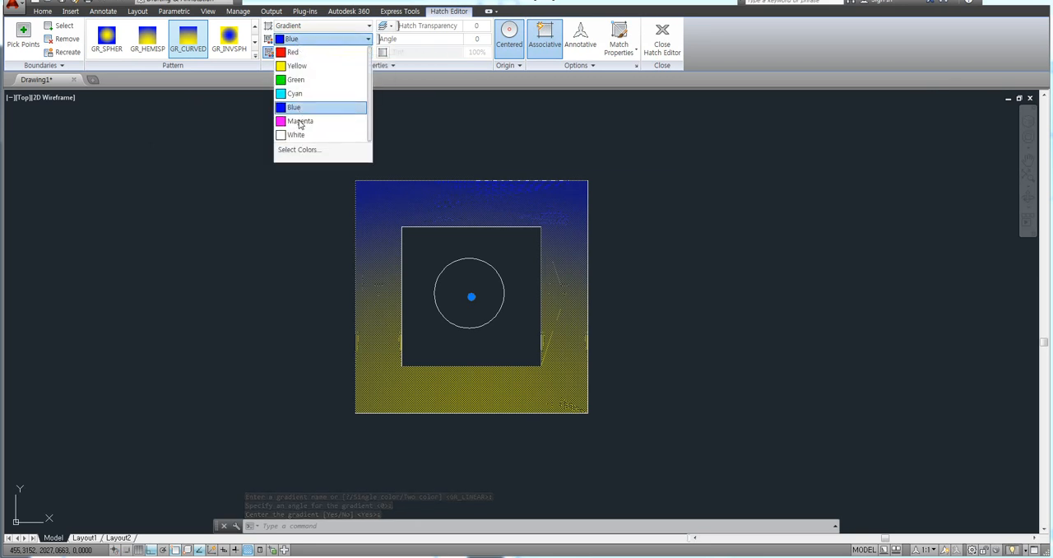
click(298, 120)
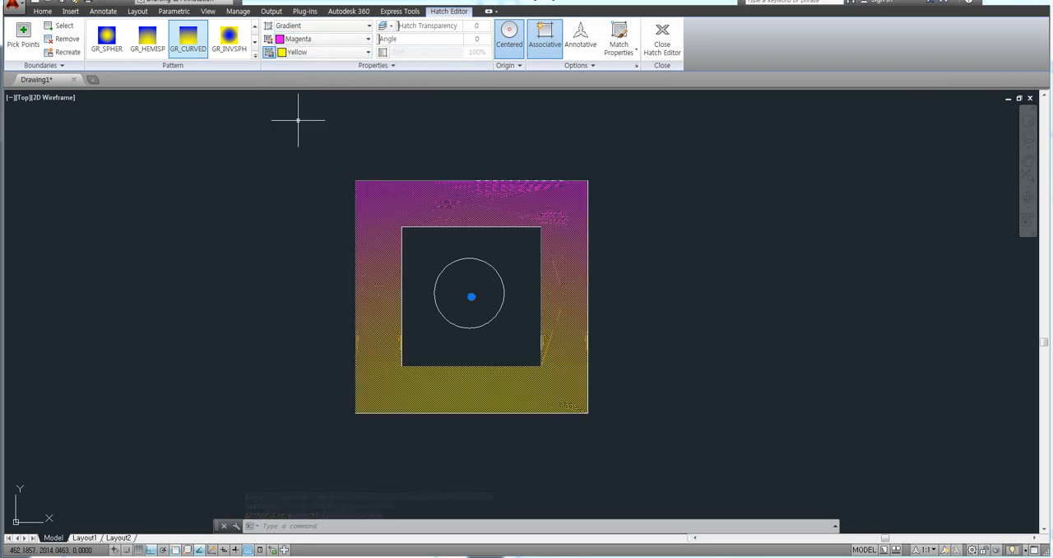
click(301, 53)
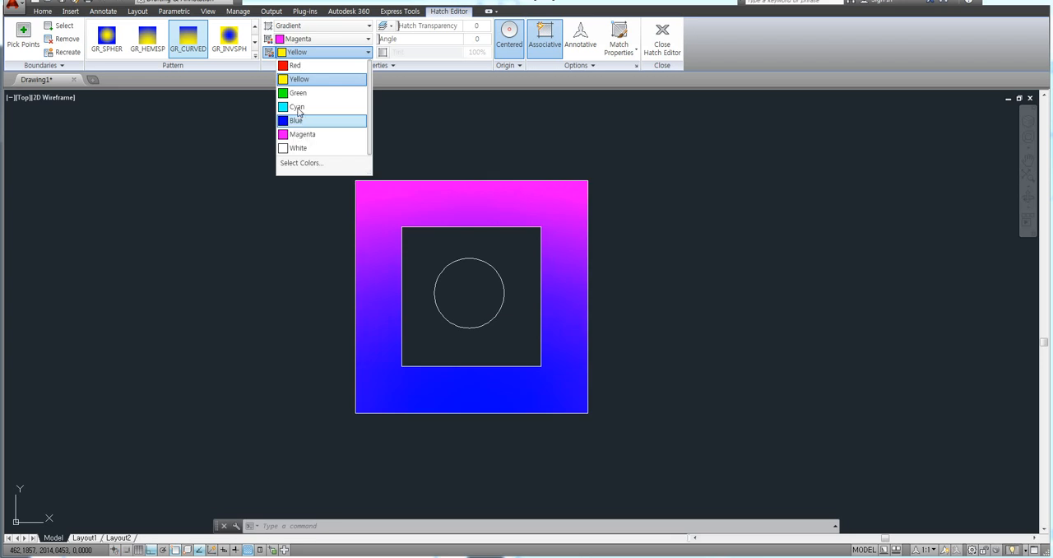
click(299, 66)
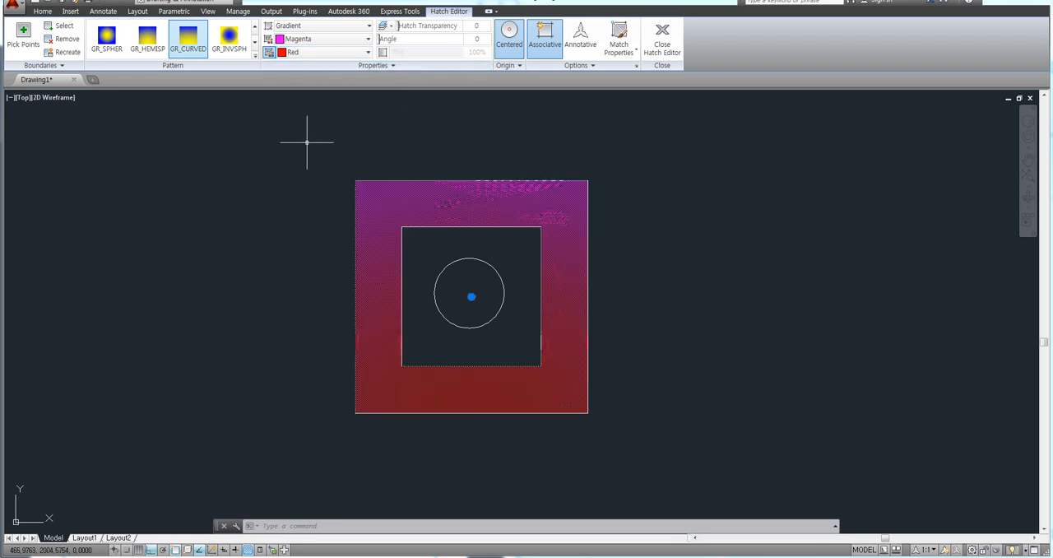
Step: Replace the gradient with the SOLID pattern, set the hatch colour to Cyan and finish editing the hatch
click(255, 55)
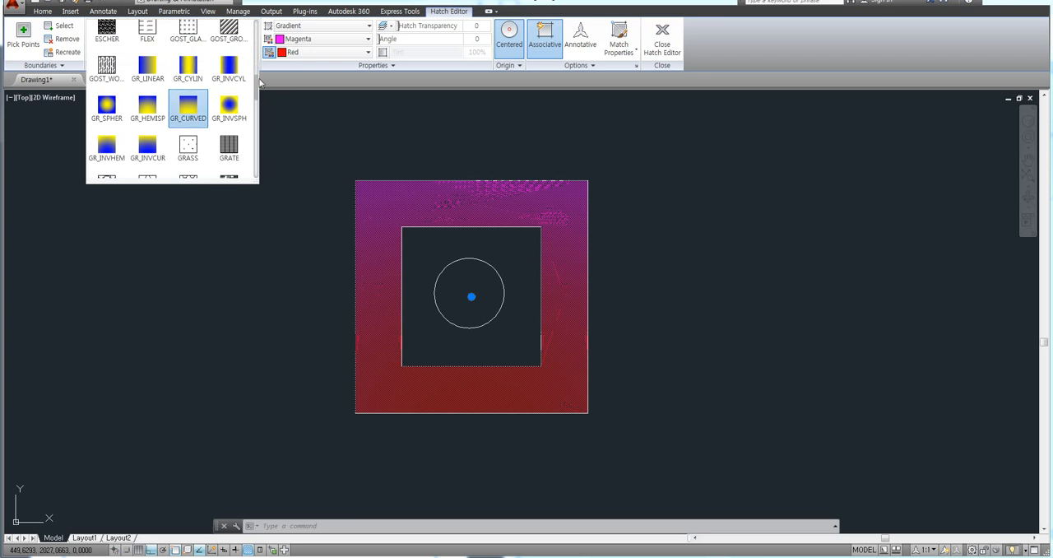
scroll(257, 83, up, 8)
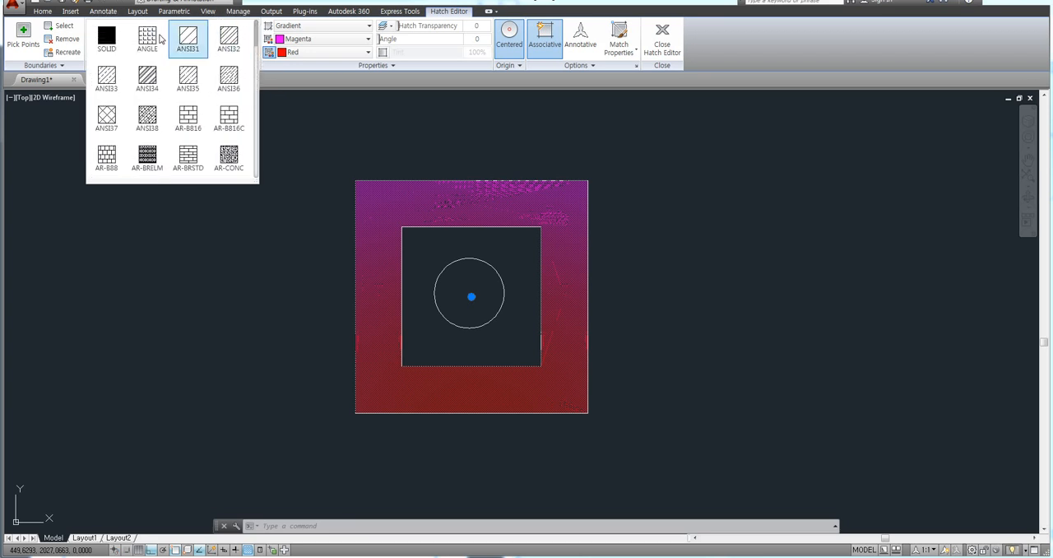
click(107, 37)
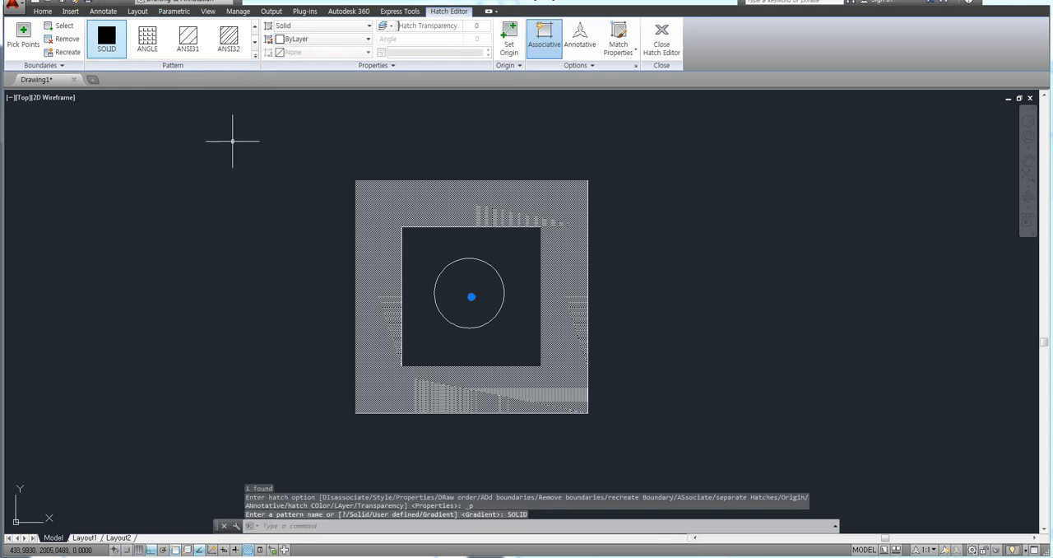
click(324, 41)
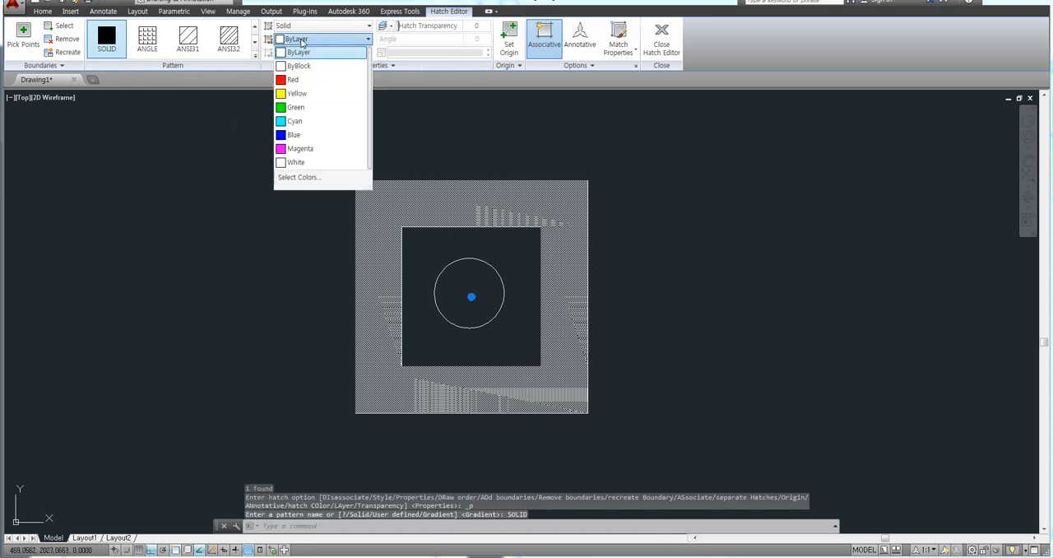
click(294, 120)
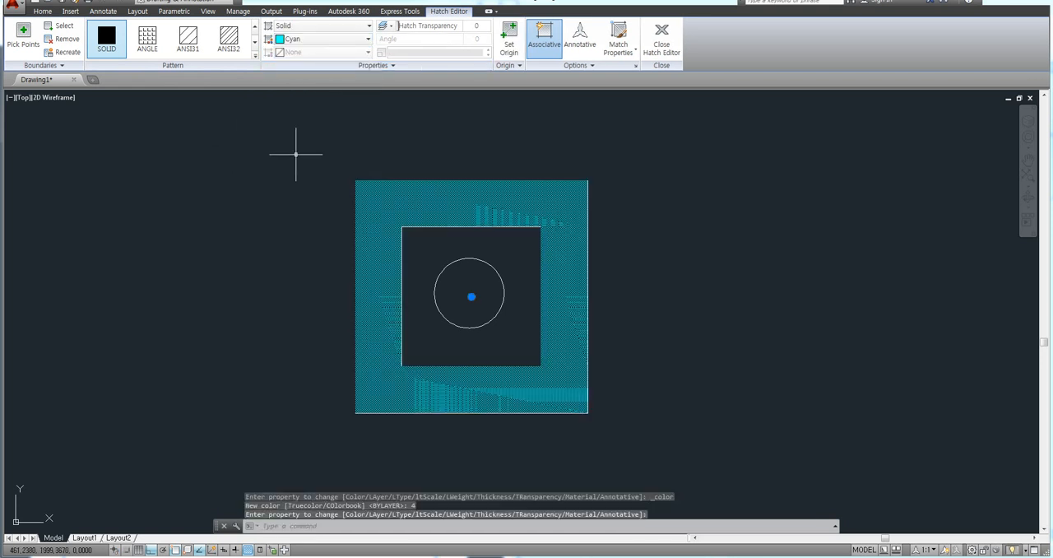
key(Escape)
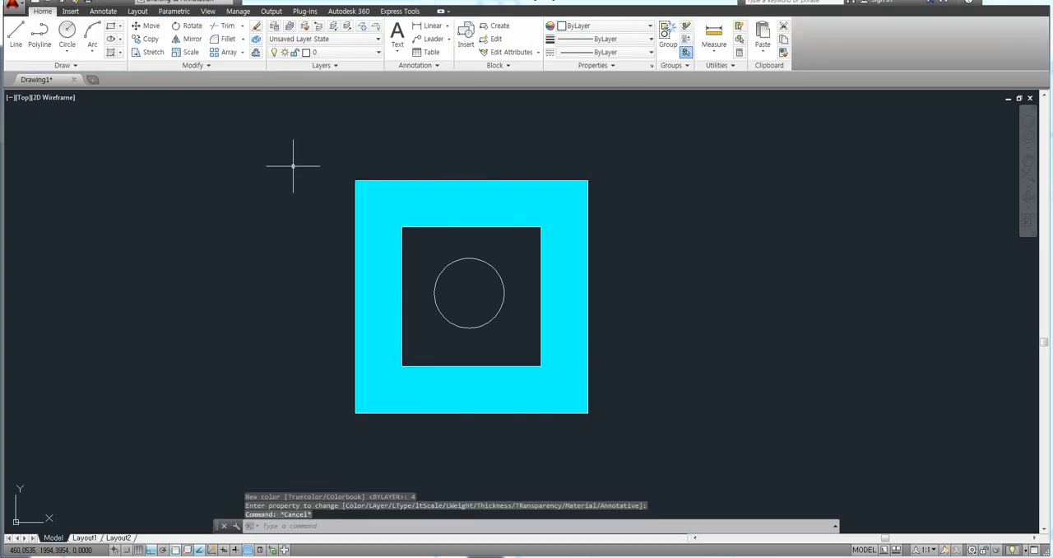
key(Escape)
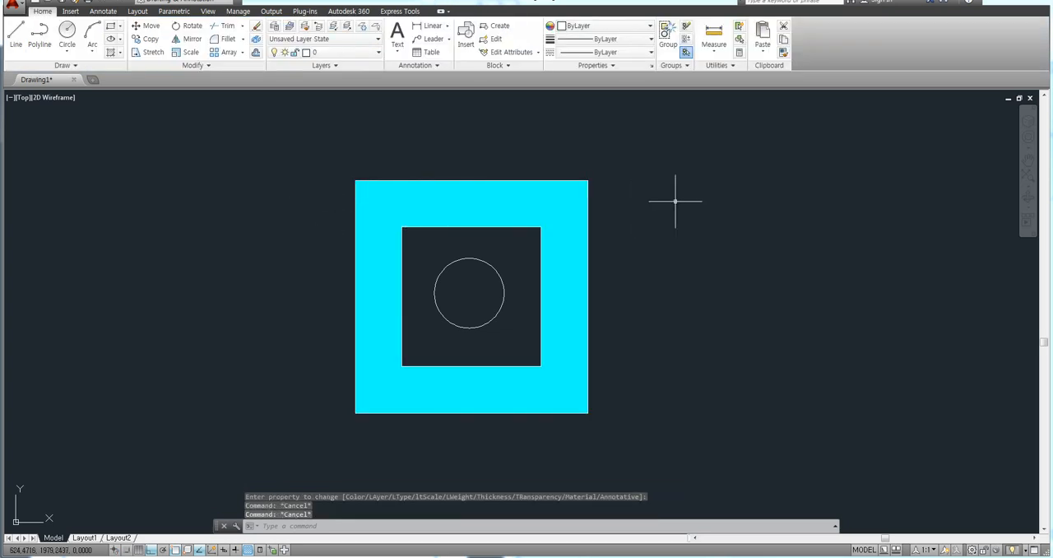
Step: Erase the solid cyan hatch between the outer and inner squares
mouse_move(707, 194)
middle_down()
mouse_move(658, 186)
mouse_move(667, 169)
middle_up()
click(639, 207)
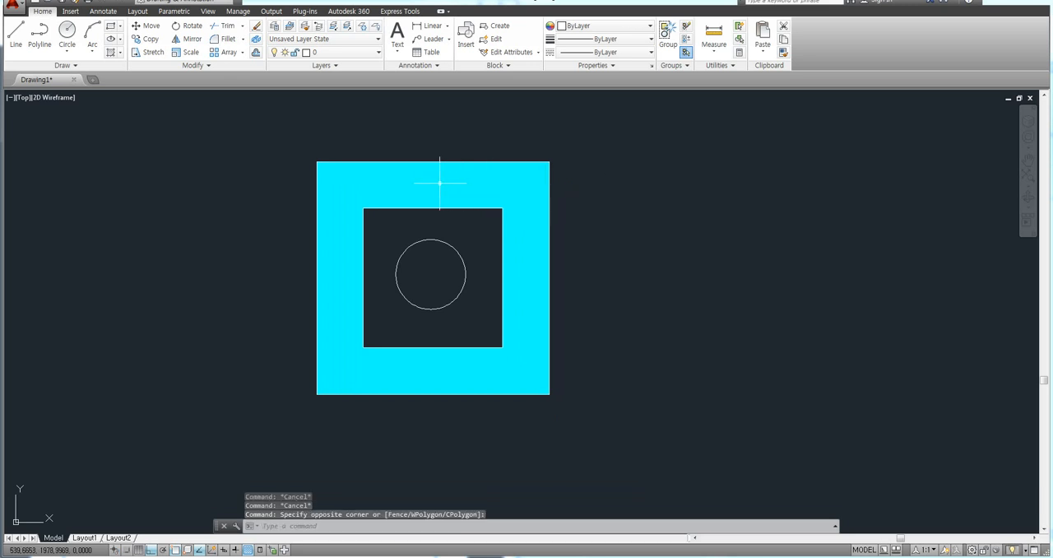
click(414, 180)
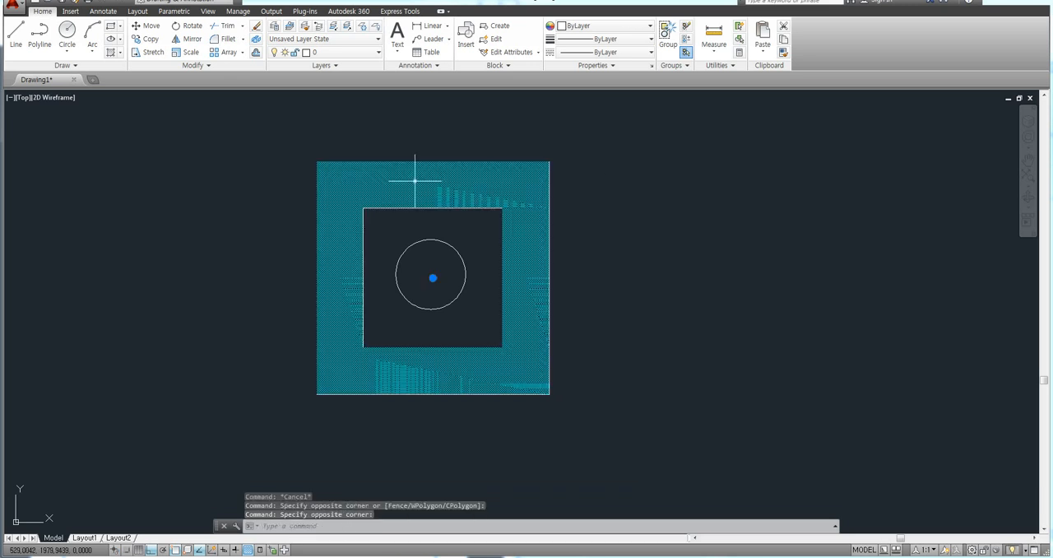
key(Delete)
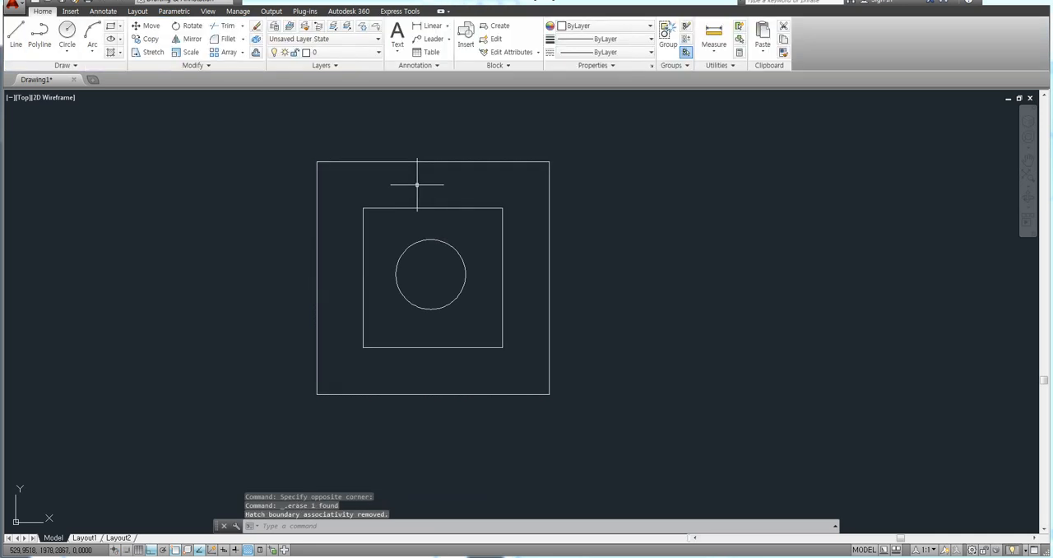
middle_drag(392, 193, 375, 183)
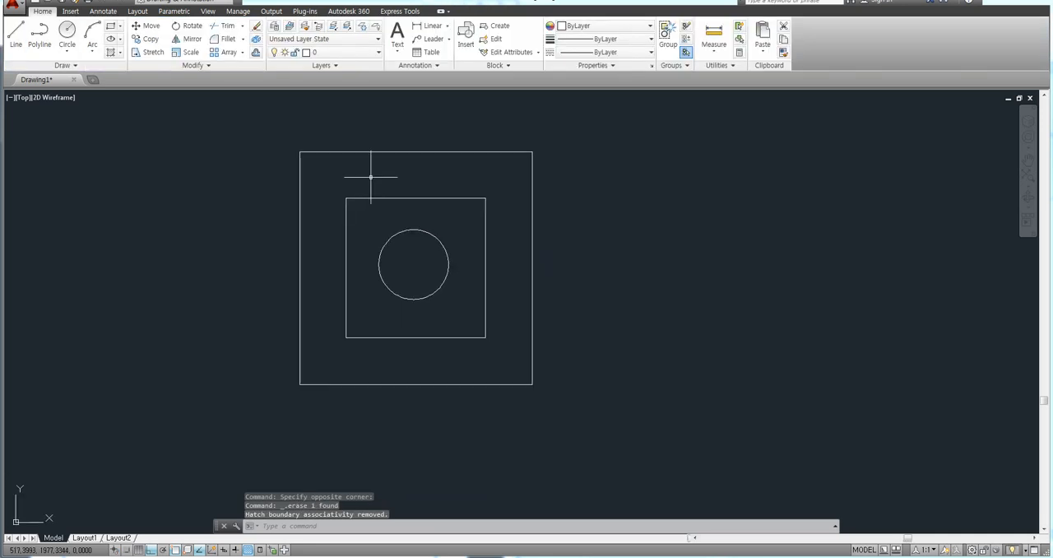
scroll(335, 186, up, 2)
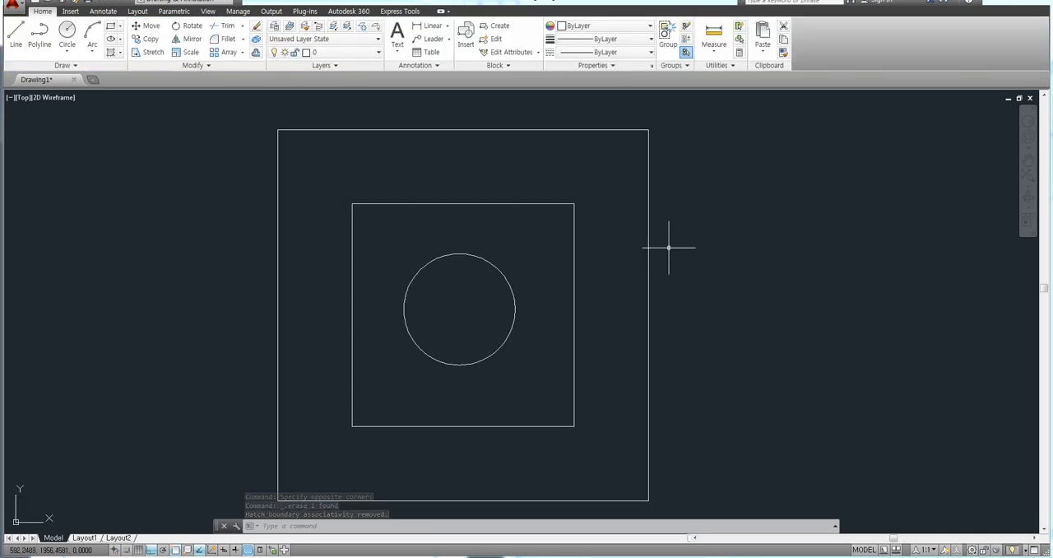
middle_drag(701, 246, 675, 224)
text(mt)
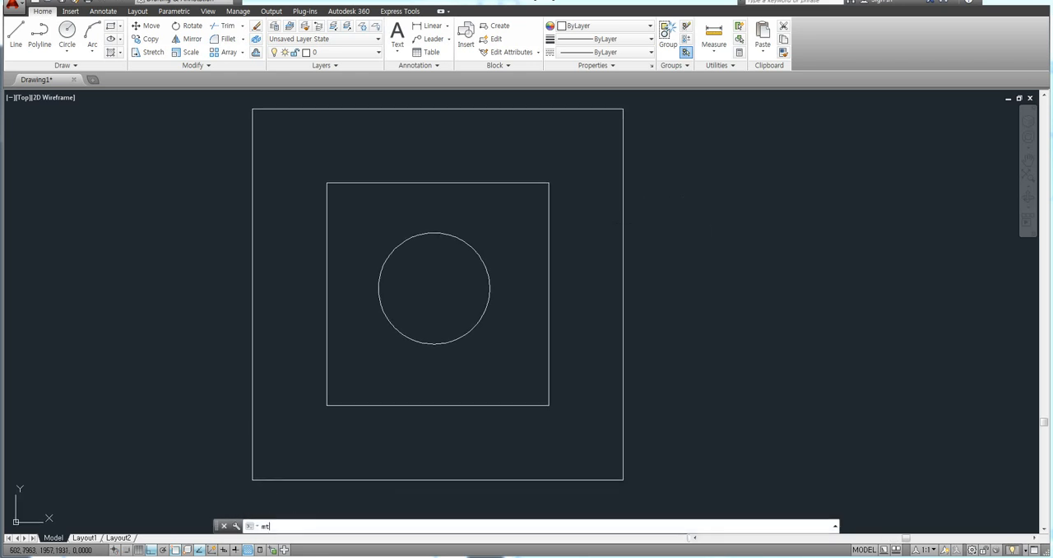
key(Return)
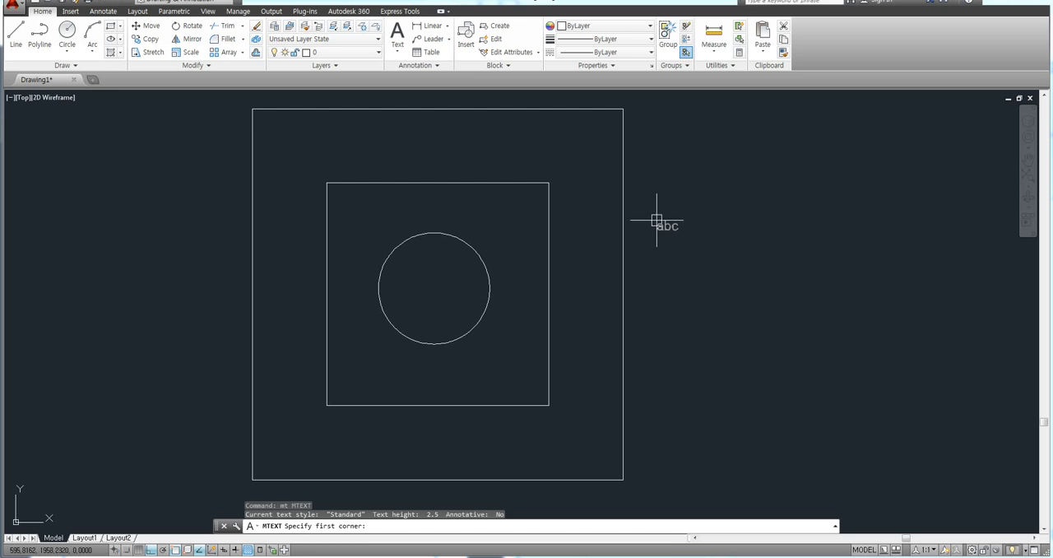
click(656, 220)
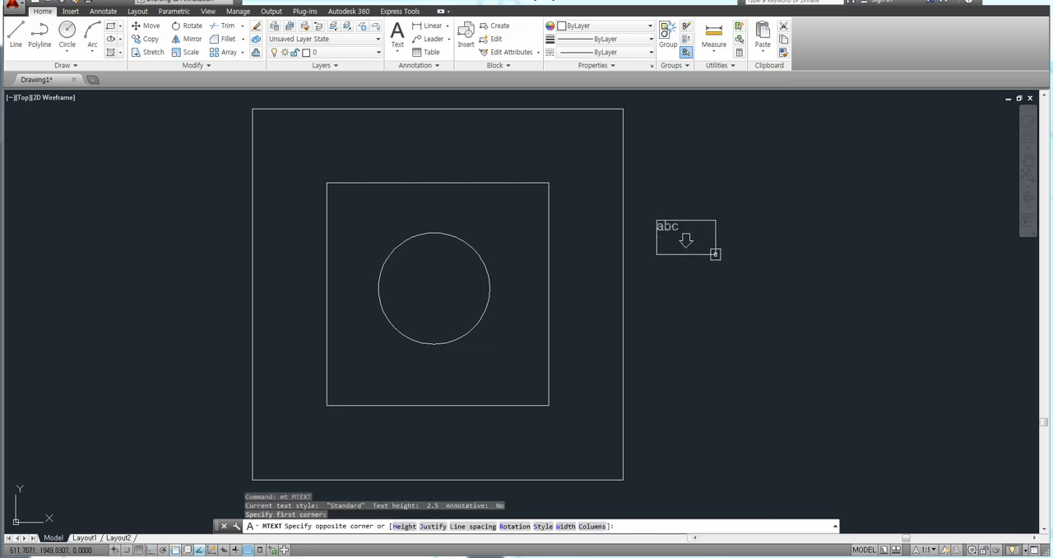
key(Escape)
Step: Begin a multiline text box between the upper edges of the two squares, with text height 5 and colour Cyan
text(mt)
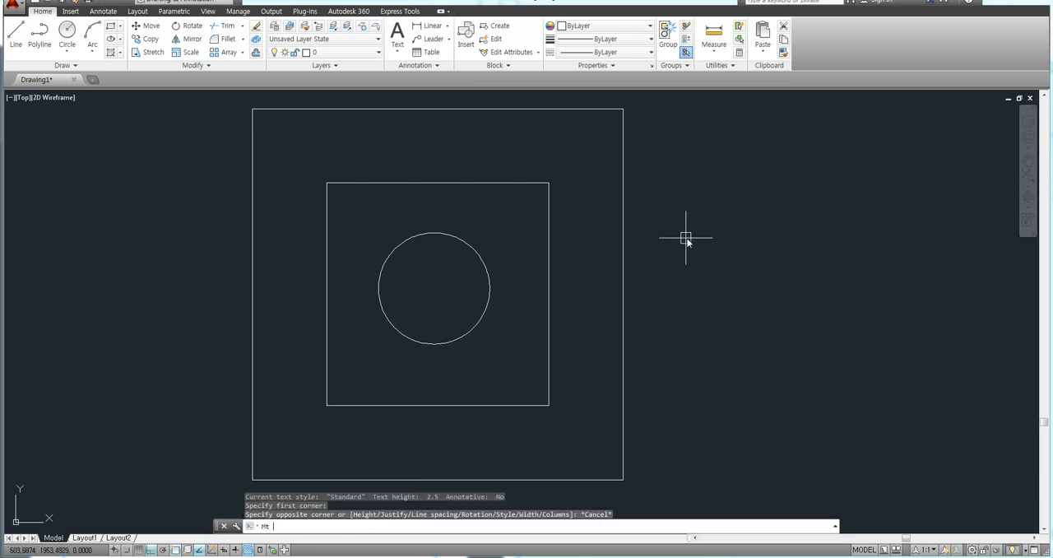
key(Return)
click(449, 131)
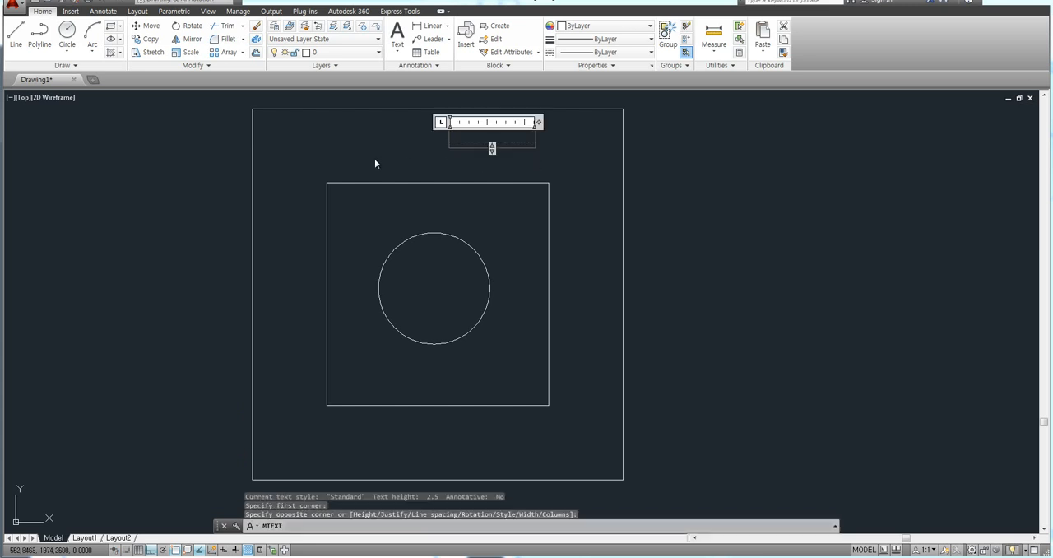
click(132, 39)
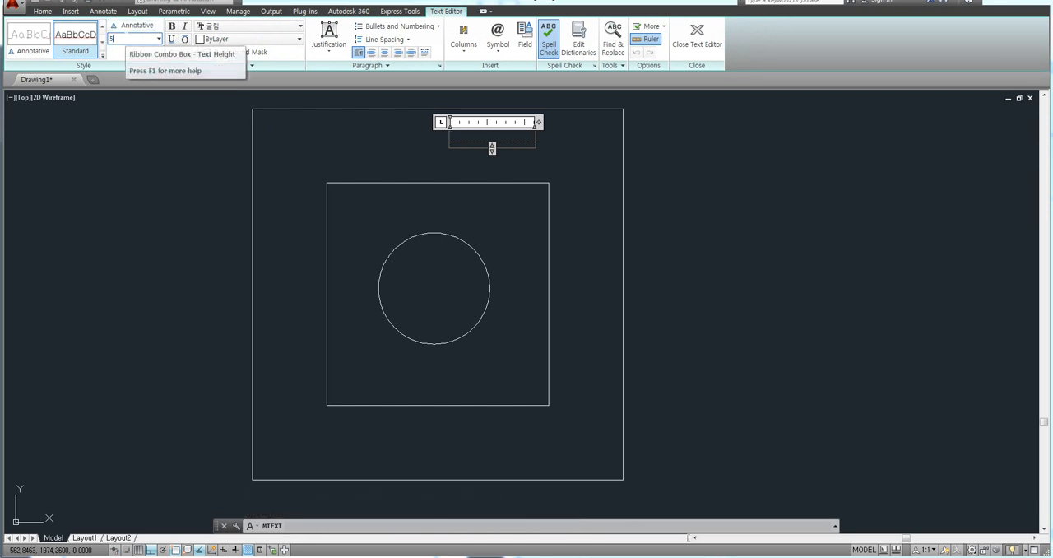
text(5)
key(Return)
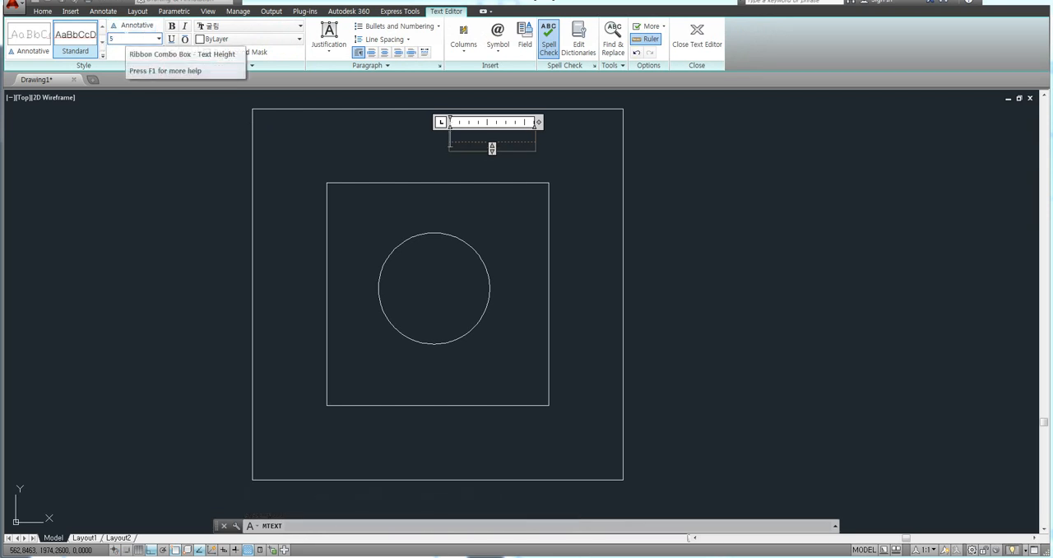
click(234, 40)
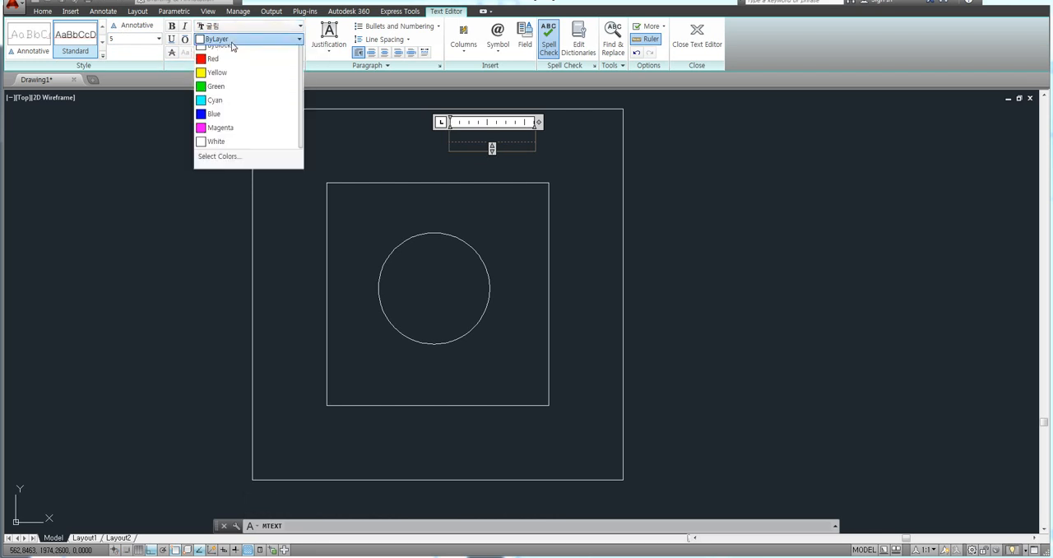
click(217, 122)
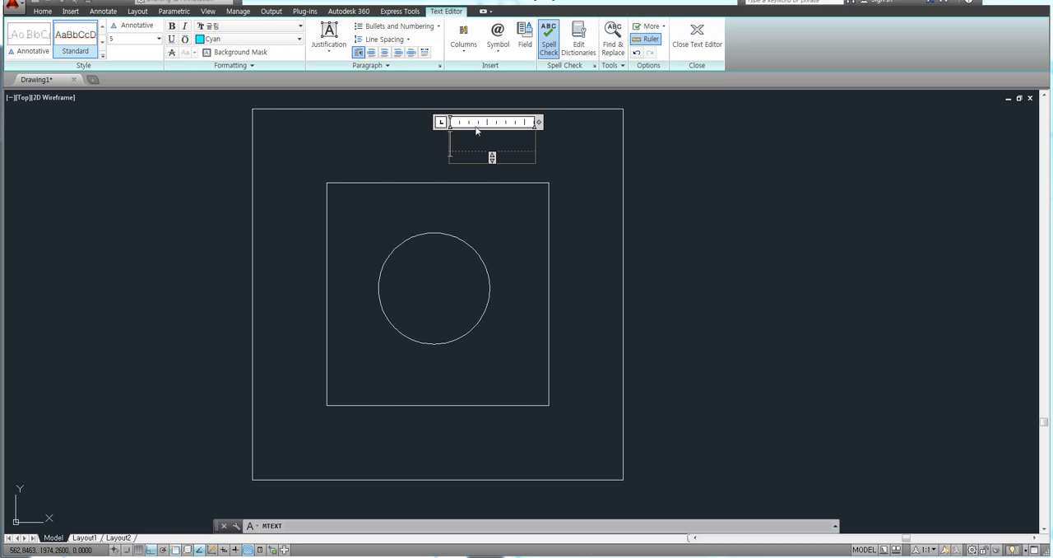
Step: Enter the text "가나다라" in the multiline text box and finish the text
text(가나다)
key(Return)
text(라)
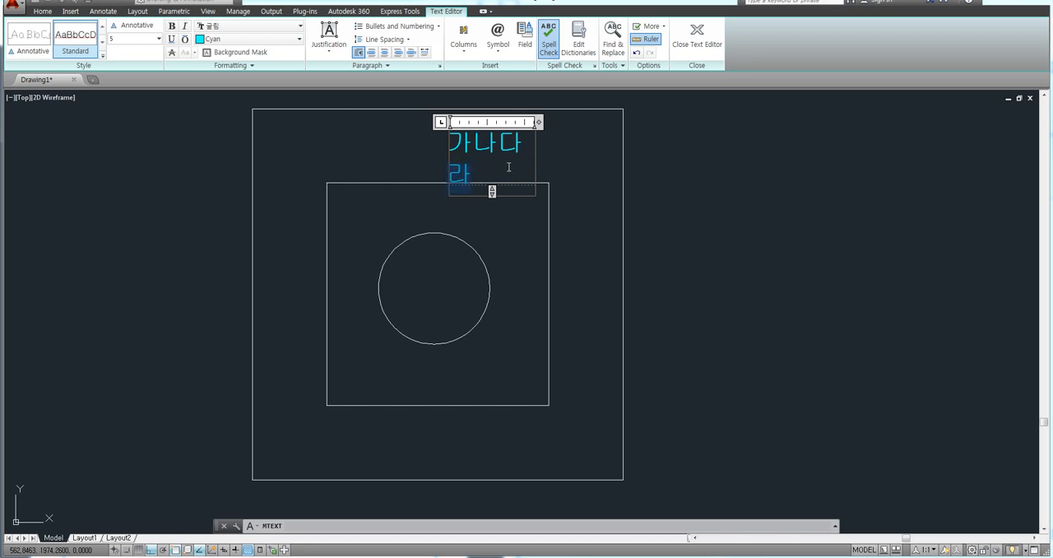
click(733, 226)
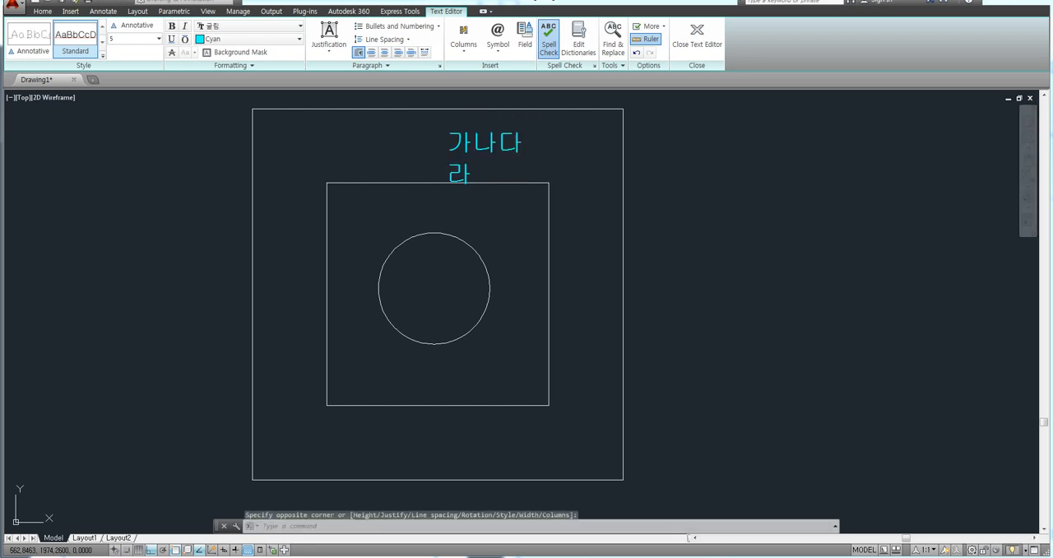
Step: Stretch the multiline text box wider horizontally so "가나다라" fits on a single line, and deselect it
scroll(513, 192, up, 2)
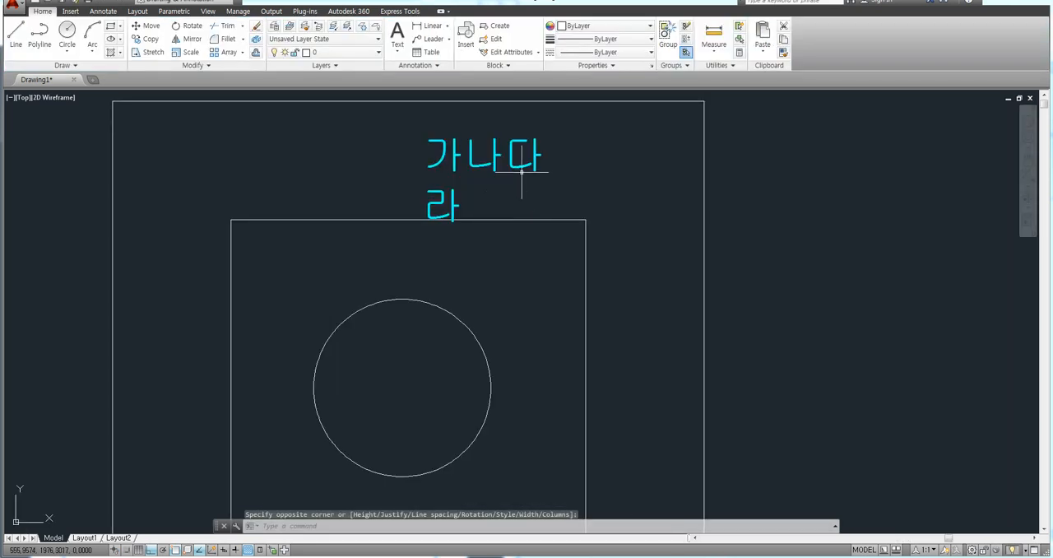
click(515, 183)
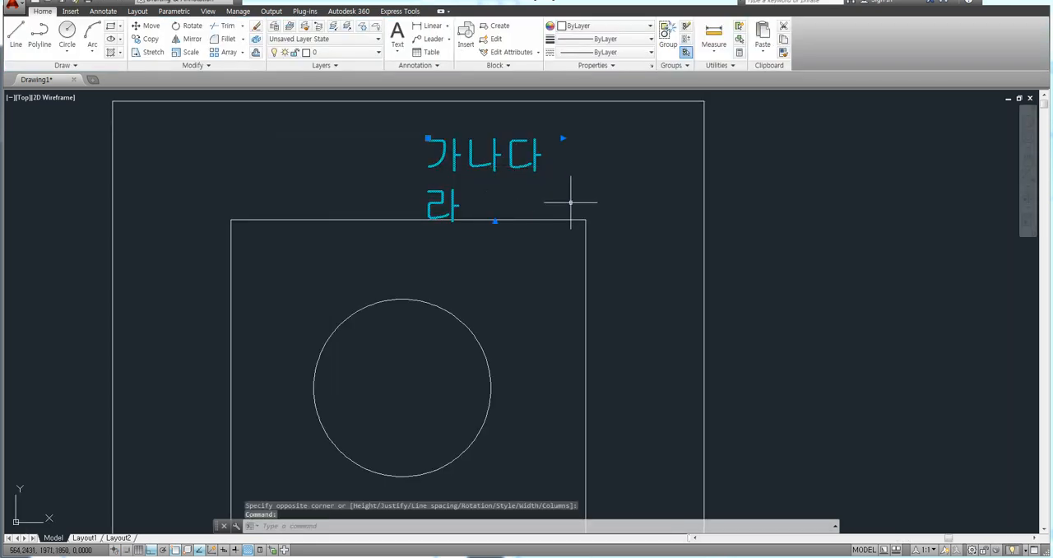
click(563, 138)
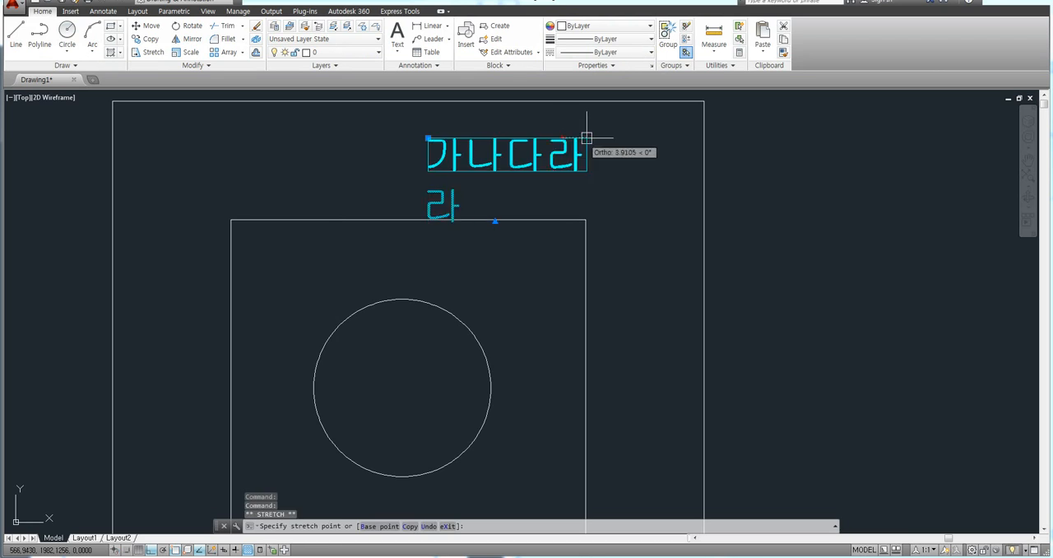
click(630, 137)
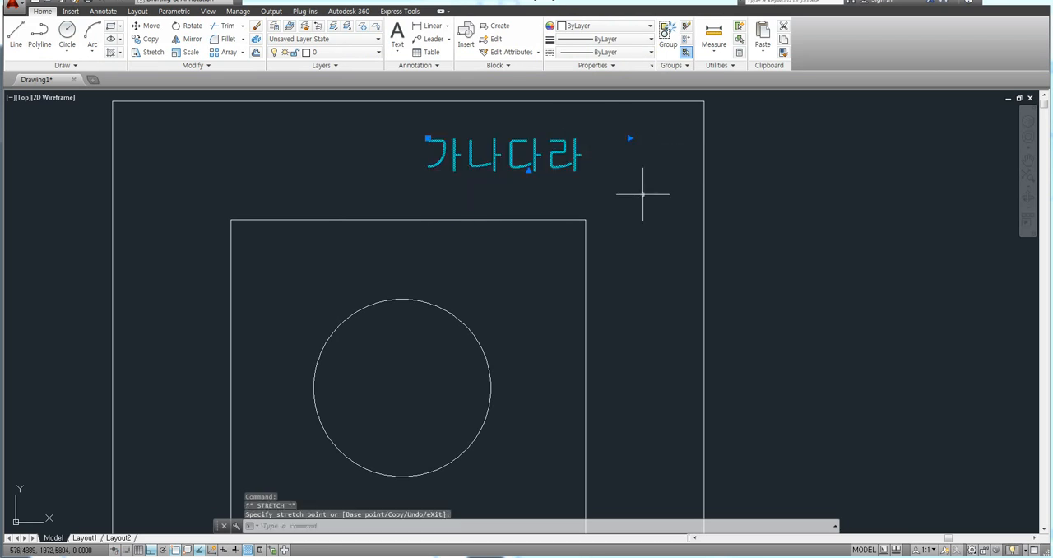
key(Escape)
key(Escape)
key(Escape)
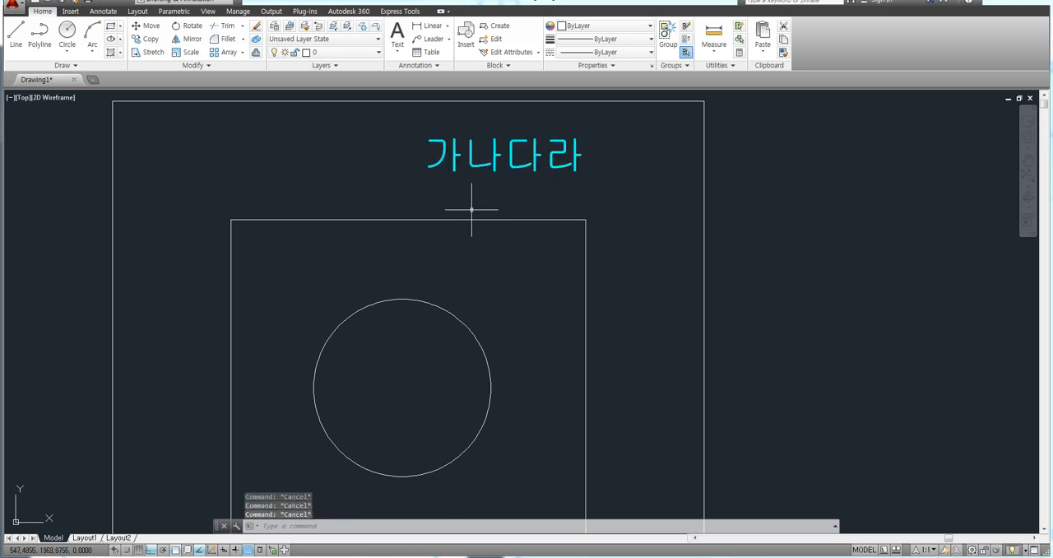
scroll(448, 229, down, 2)
middle_drag(512, 230, 512, 208)
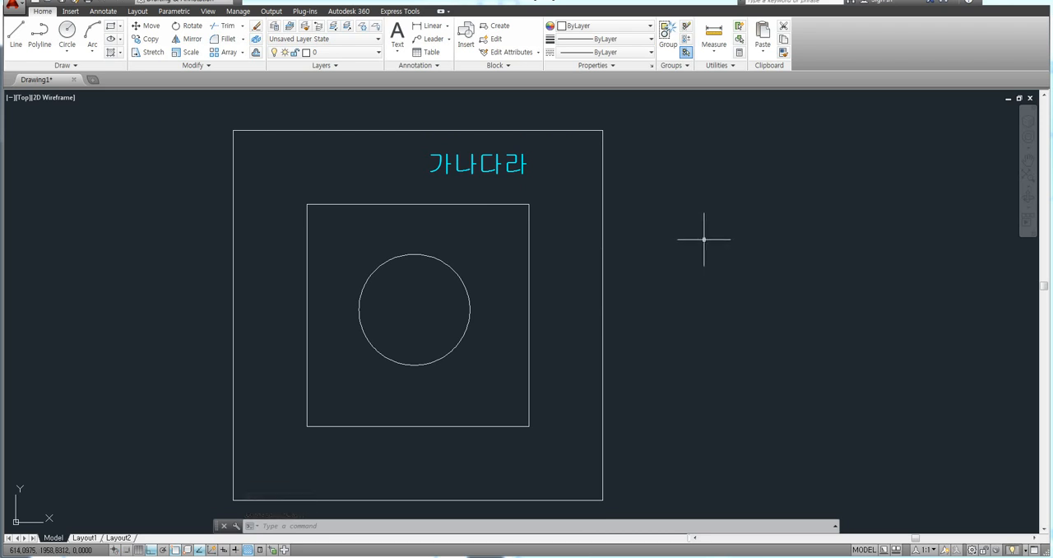
middle_drag(459, 220, 465, 204)
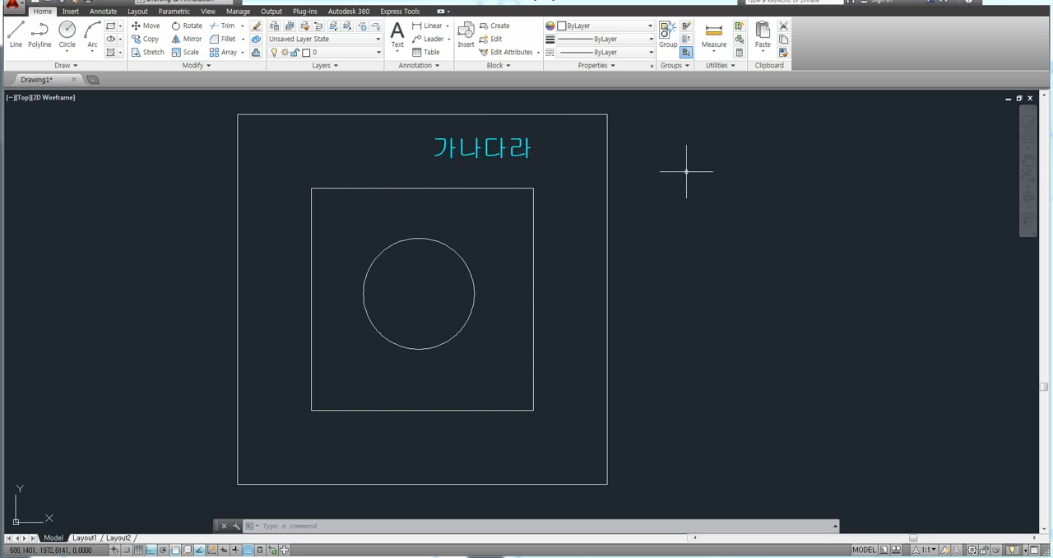
middle_drag(688, 165, 689, 170)
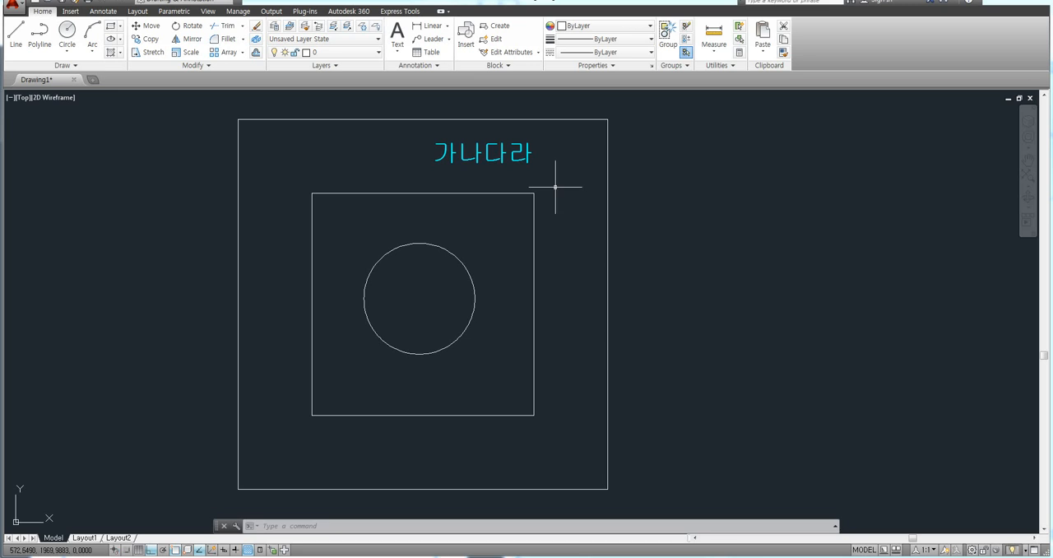
Step: Hatch the area between the outer and inner squares around the cyan text with the ANSI31 pattern
middle_drag(654, 191, 640, 182)
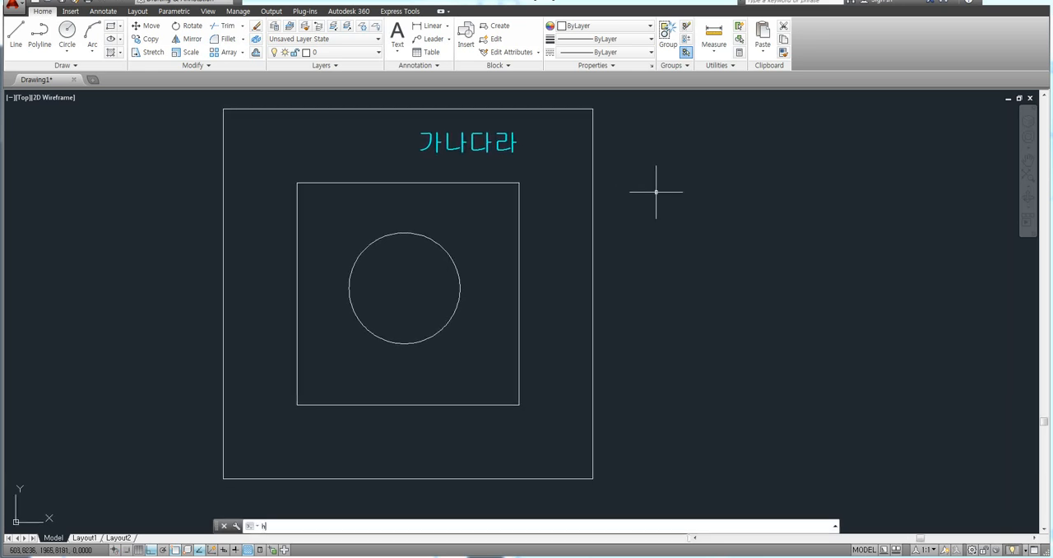
text(h)
key(Return)
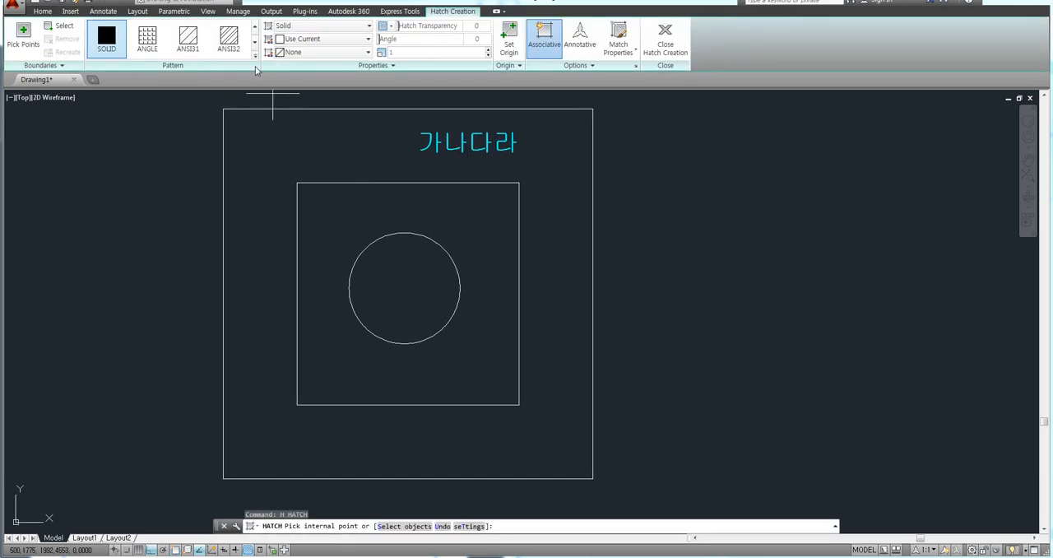
click(189, 38)
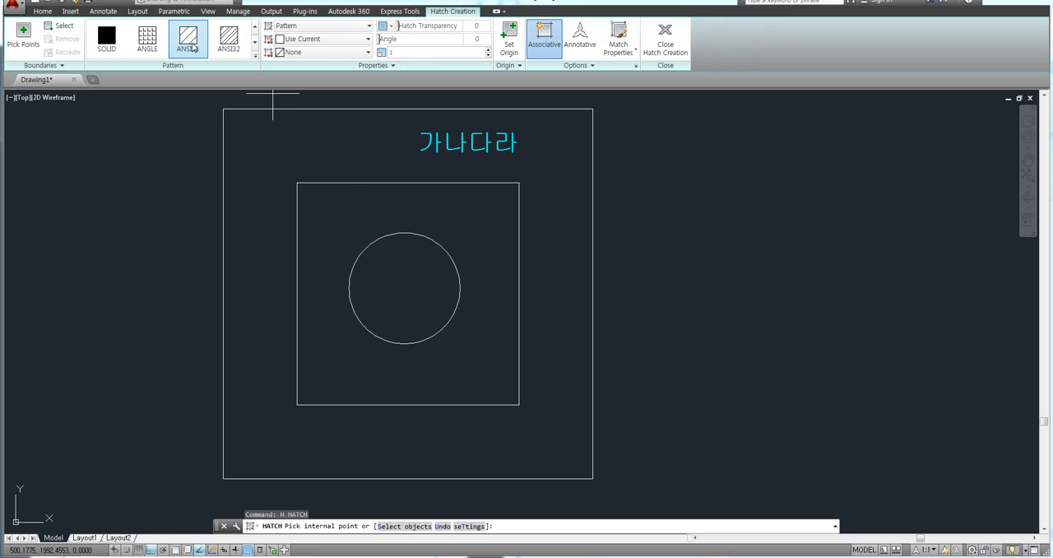
click(287, 146)
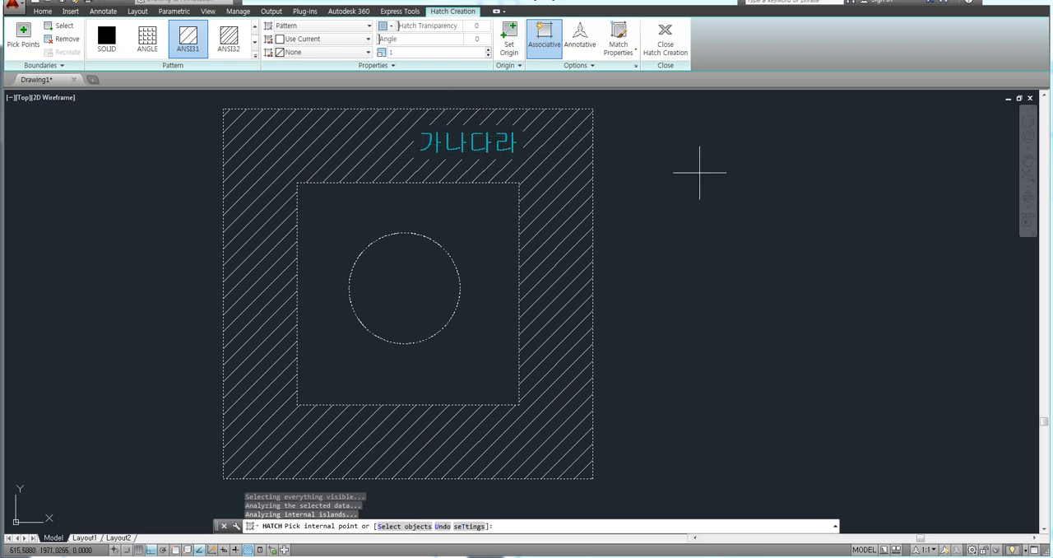
key(Return)
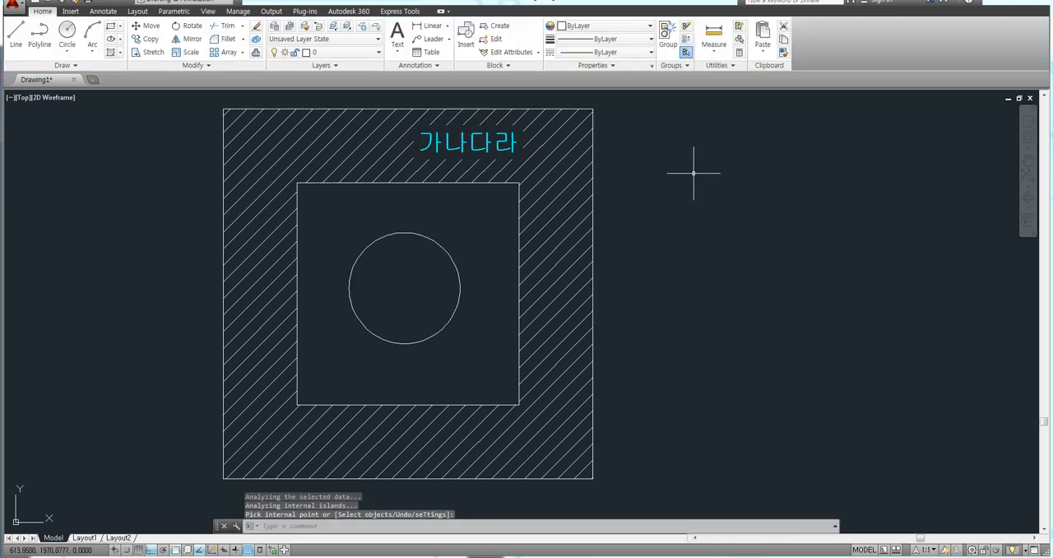
Step: Erase the cyan "가나다라" text from the hatched area and undo the erasure
click(487, 143)
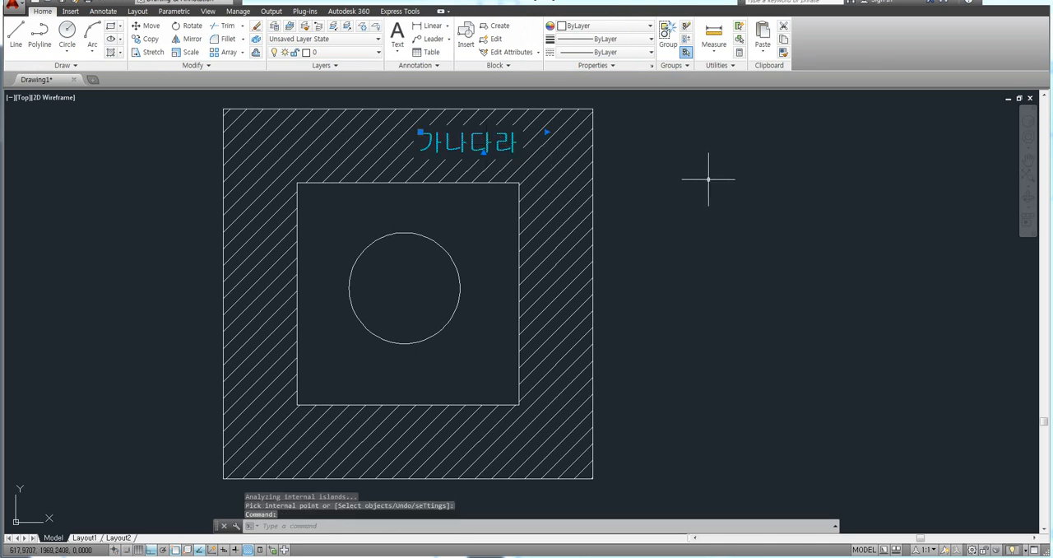
key(Delete)
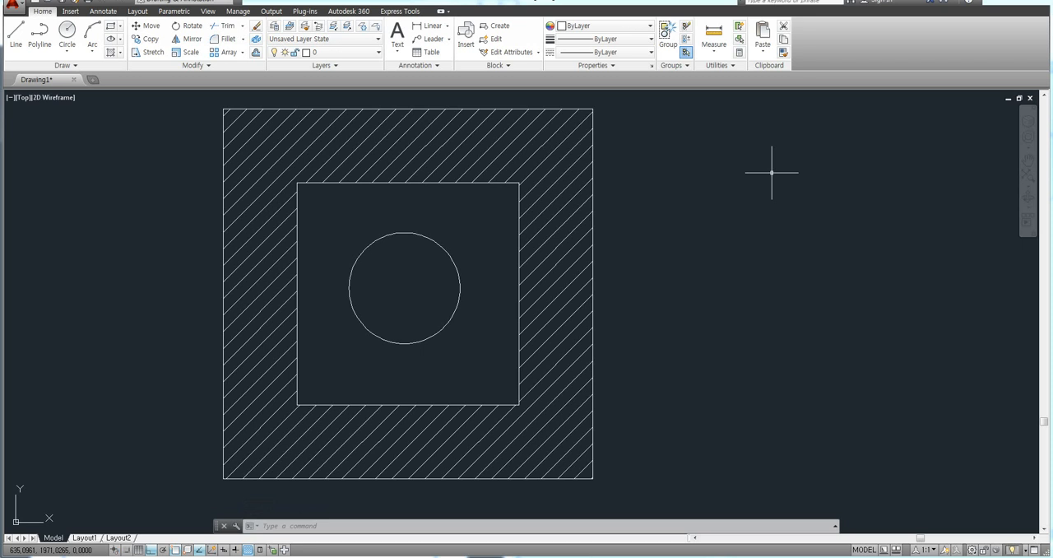
key(ctrl+z)
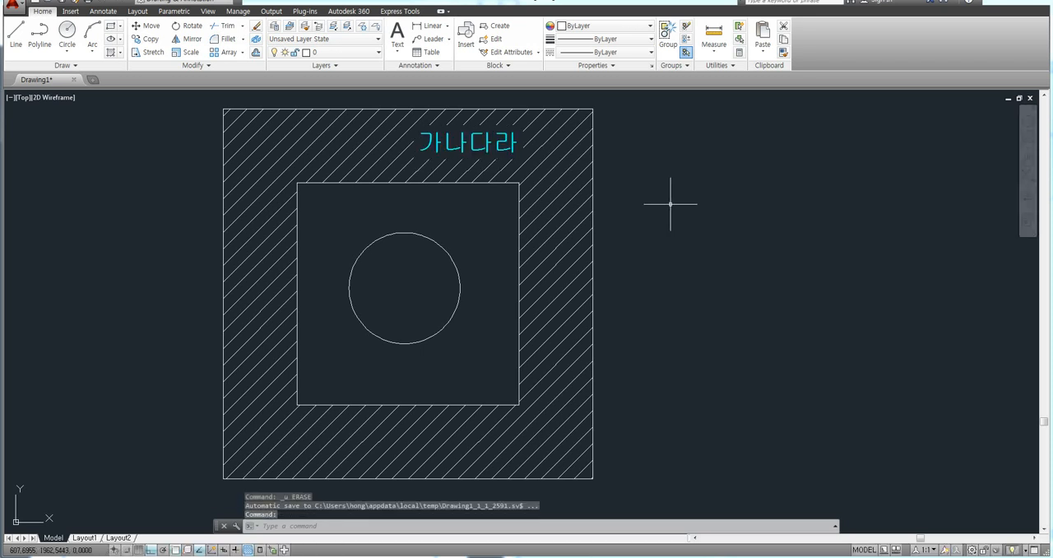
text(m)
key(Return)
click(481, 142)
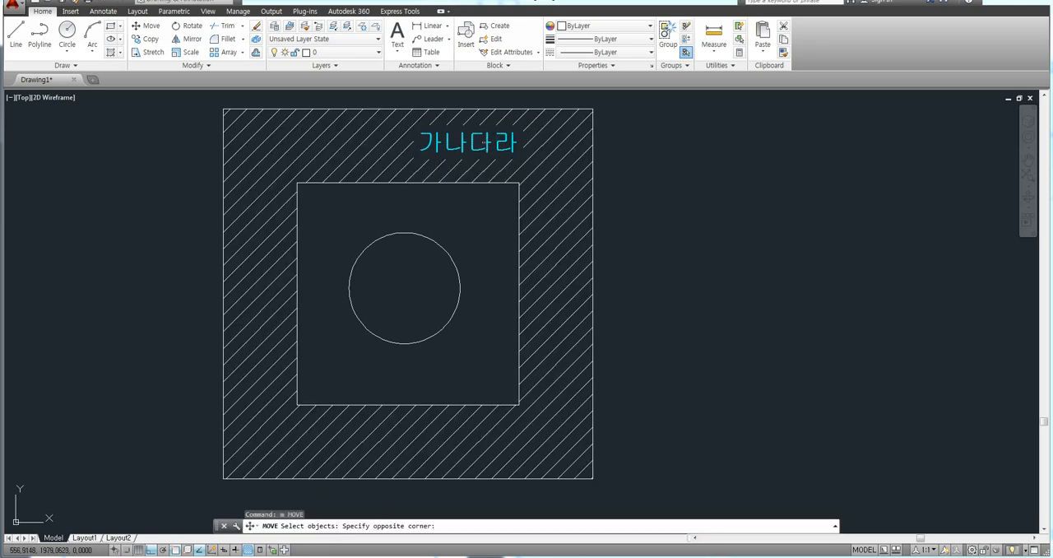
click(461, 152)
key(space)
click(462, 152)
key(Escape)
key(Escape)
key(Escape)
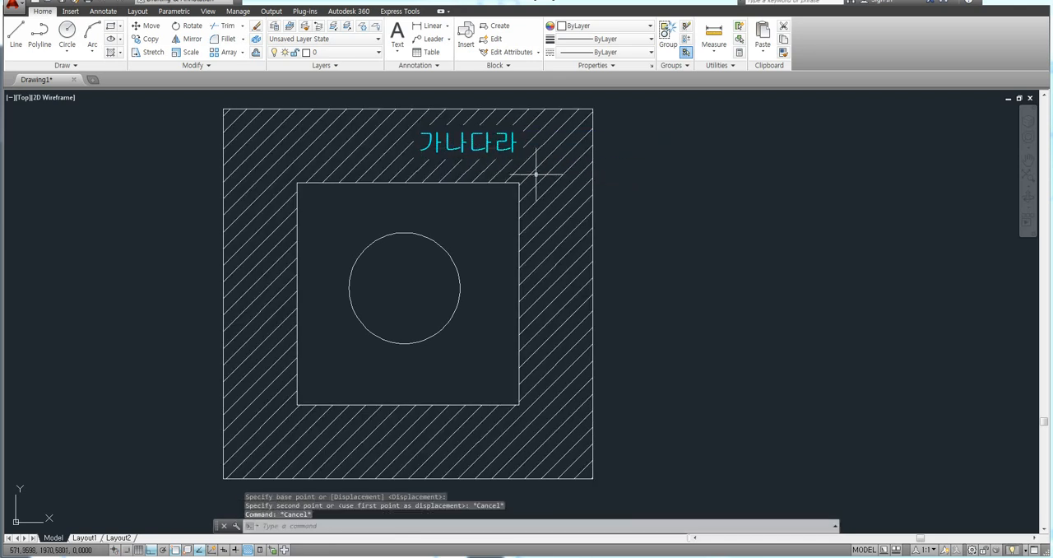
Step: Begin a multiline text box in the hatched area to the left of "가나다라", with text height 5
text(mt)
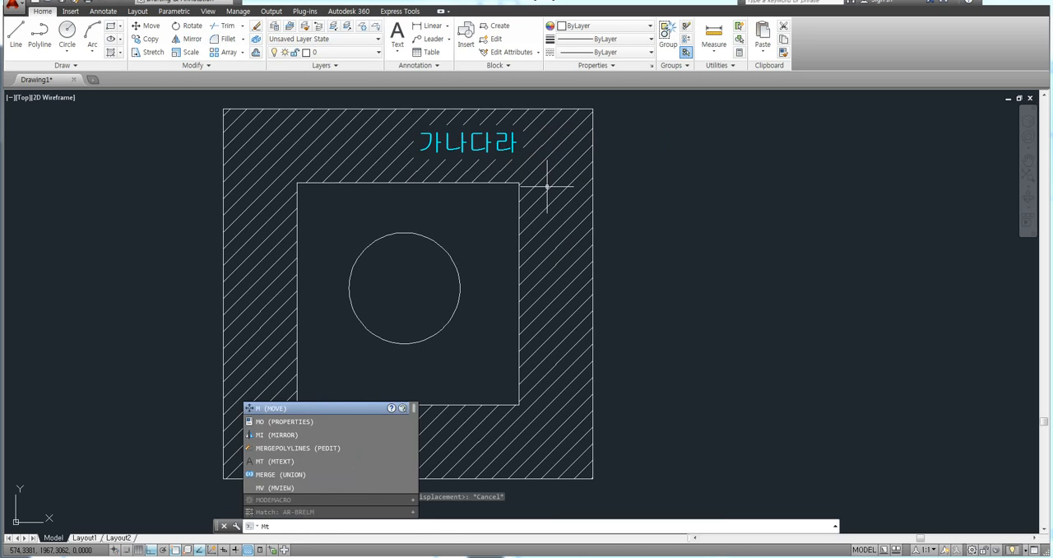
key(Return)
scroll(287, 127, up, 3)
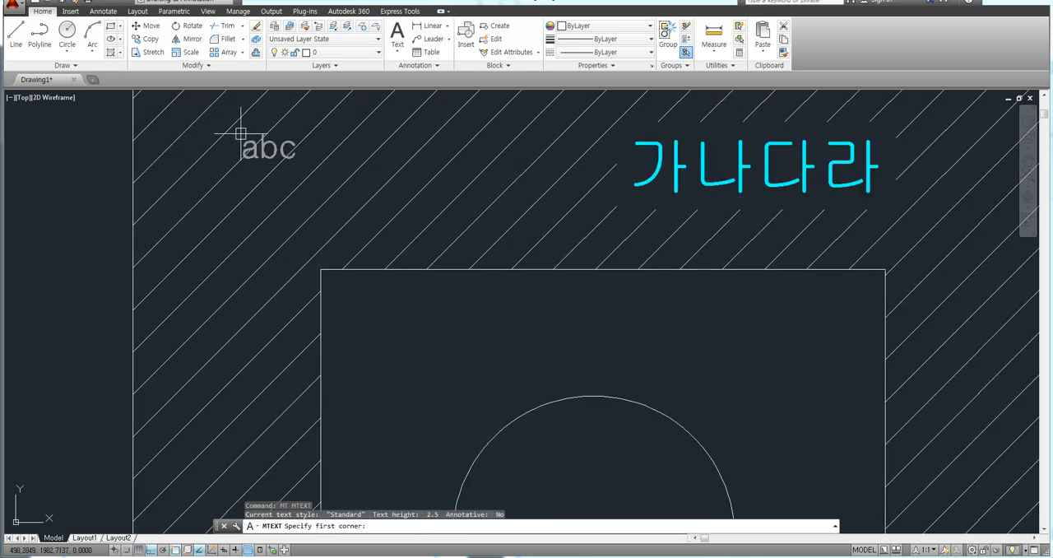
click(241, 134)
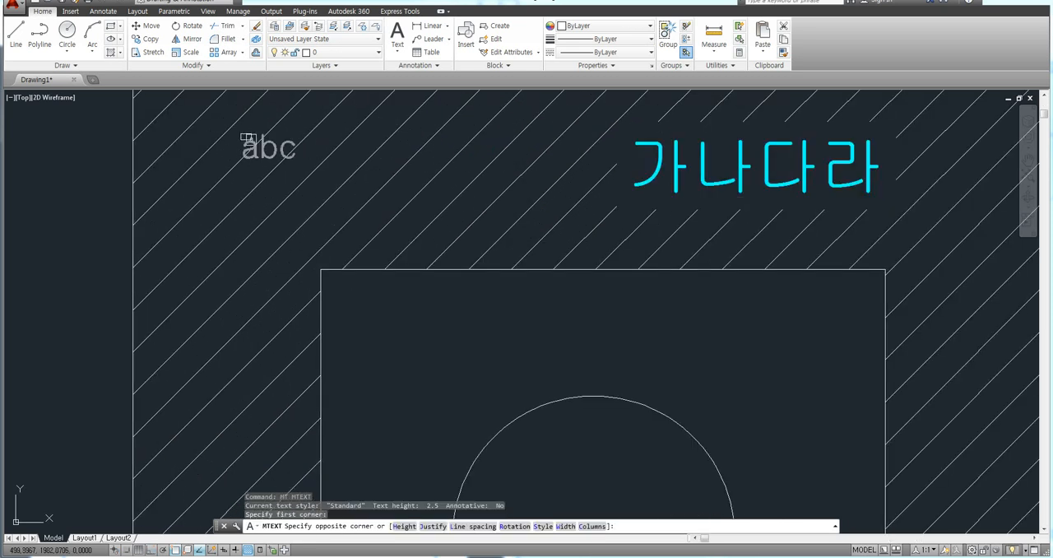
click(497, 227)
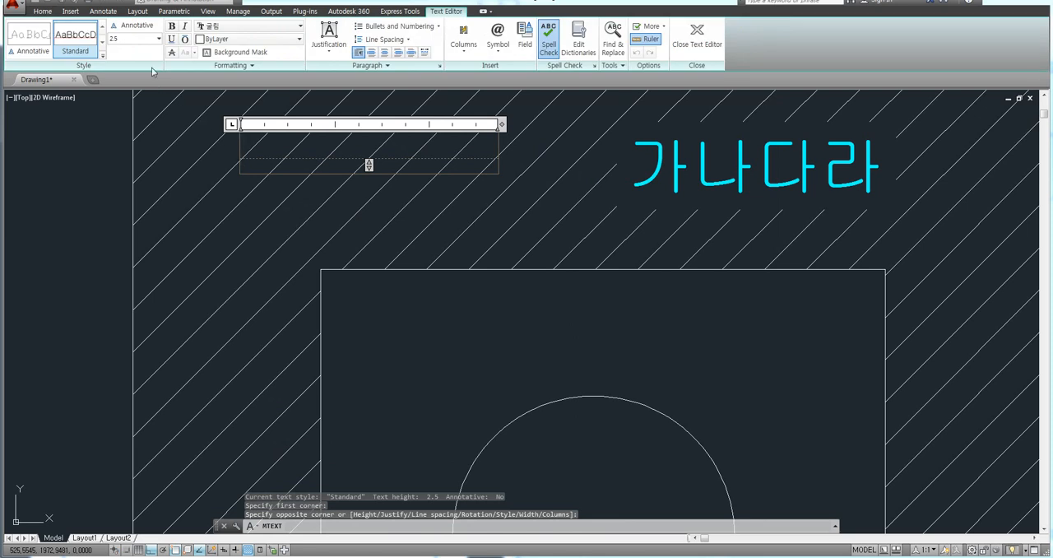
click(131, 39)
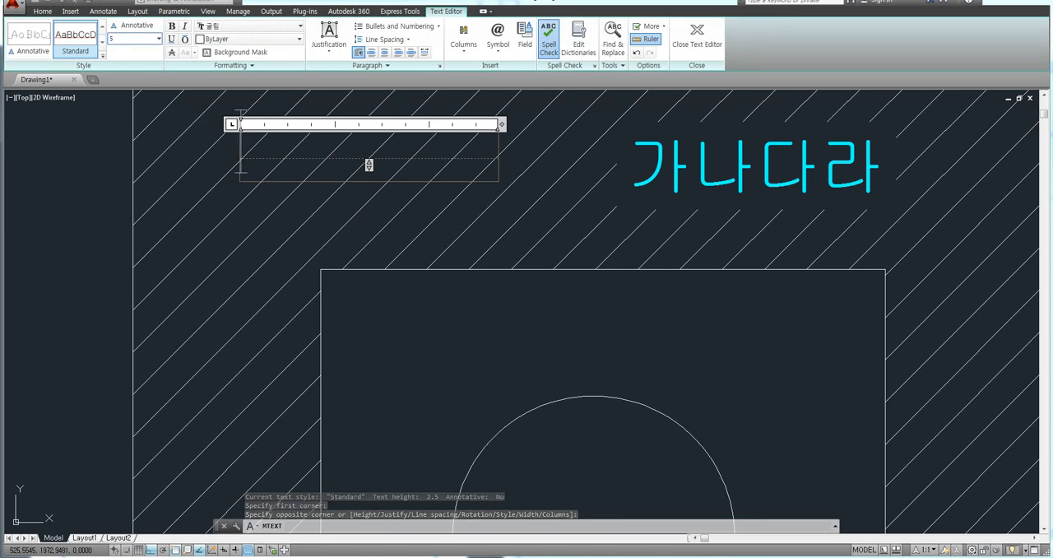
text(5)
key(Return)
Step: Enter the text "ABC가" in the multiline text box and finish the text
text(ABC)
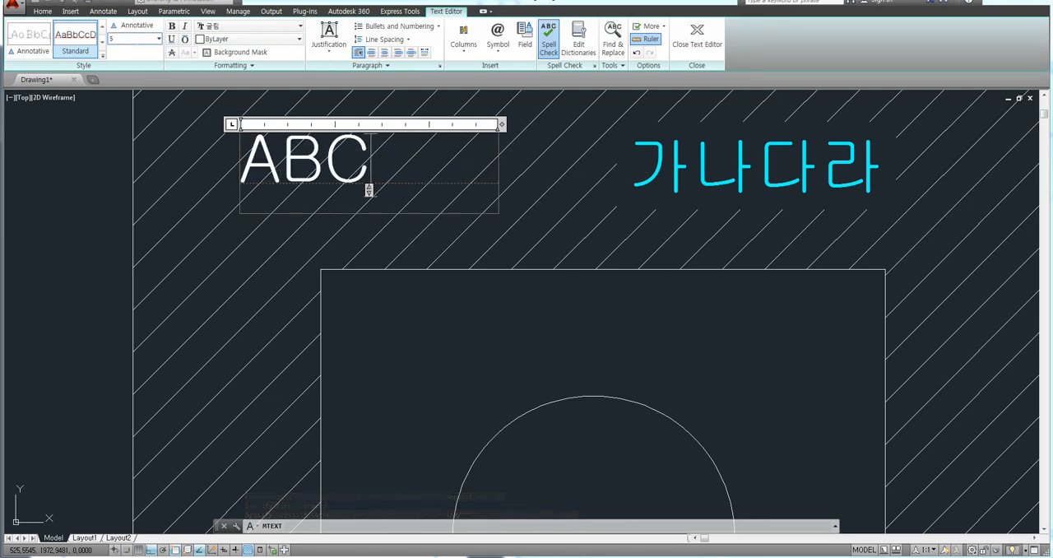
text(가)
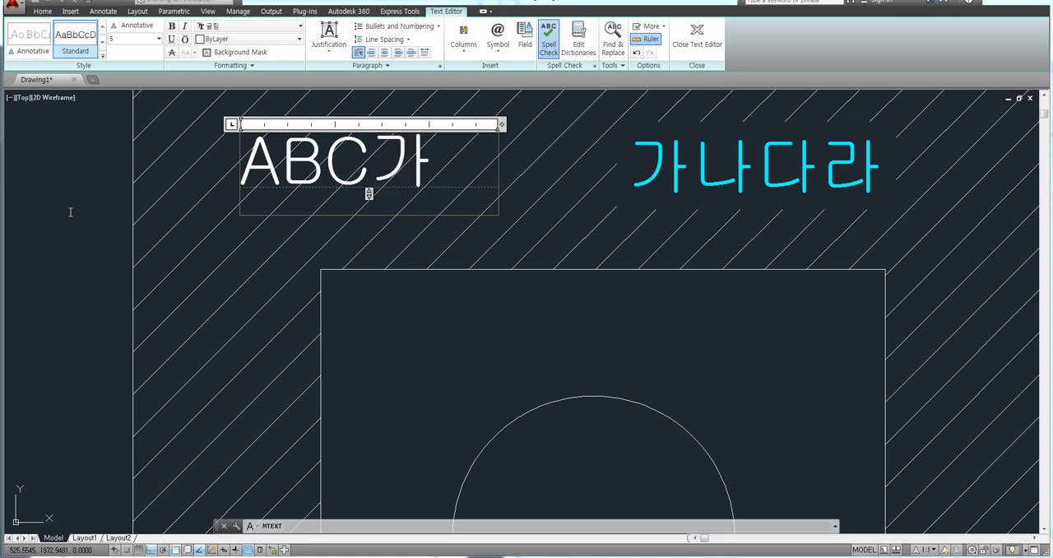
click(67, 270)
scroll(287, 227, down, 2)
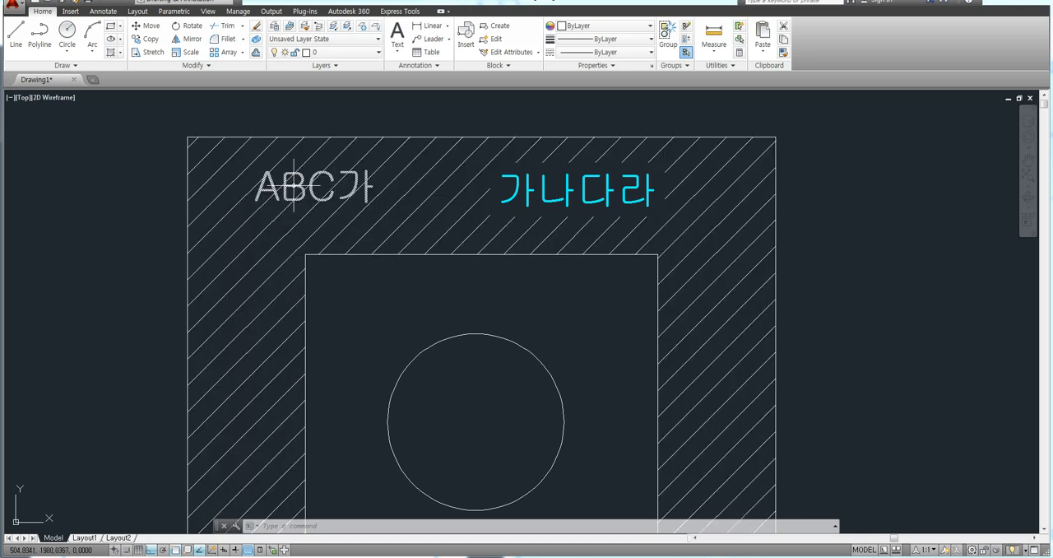
Step: Change the colour of the "ABC가" text to Red and deselect it
scroll(302, 169, up, 5)
scroll(303, 168, up, 5)
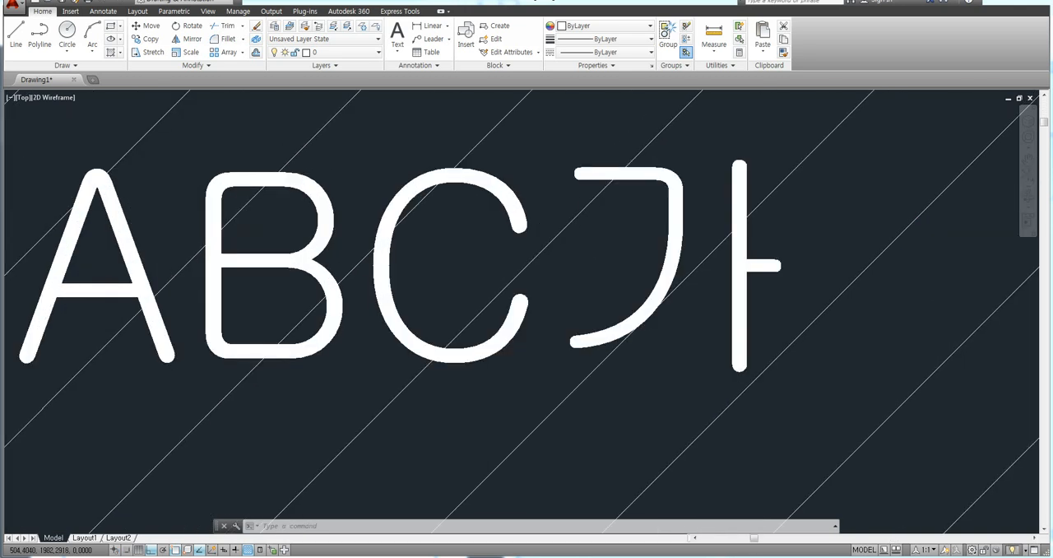
scroll(326, 208, down, 5)
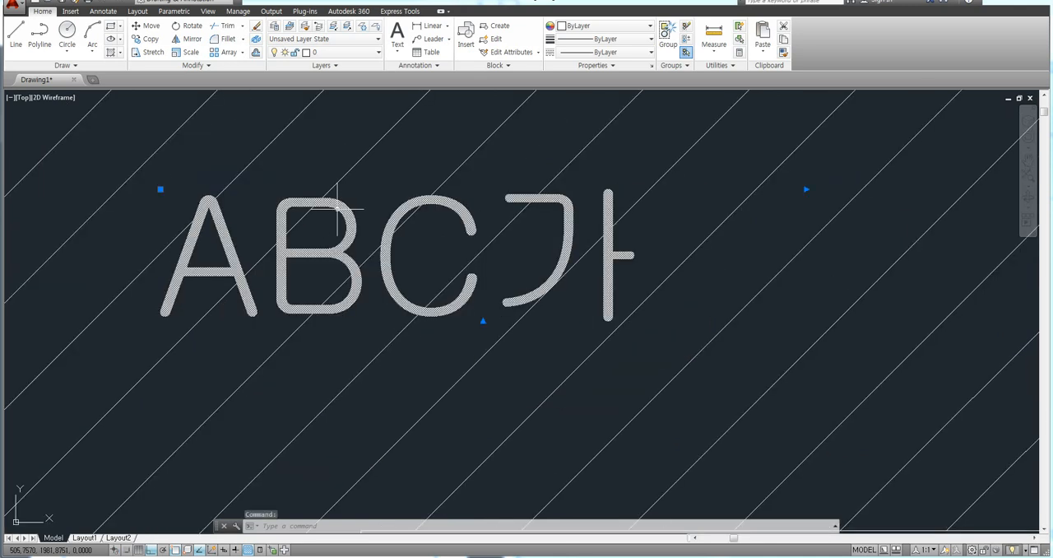
key(Escape)
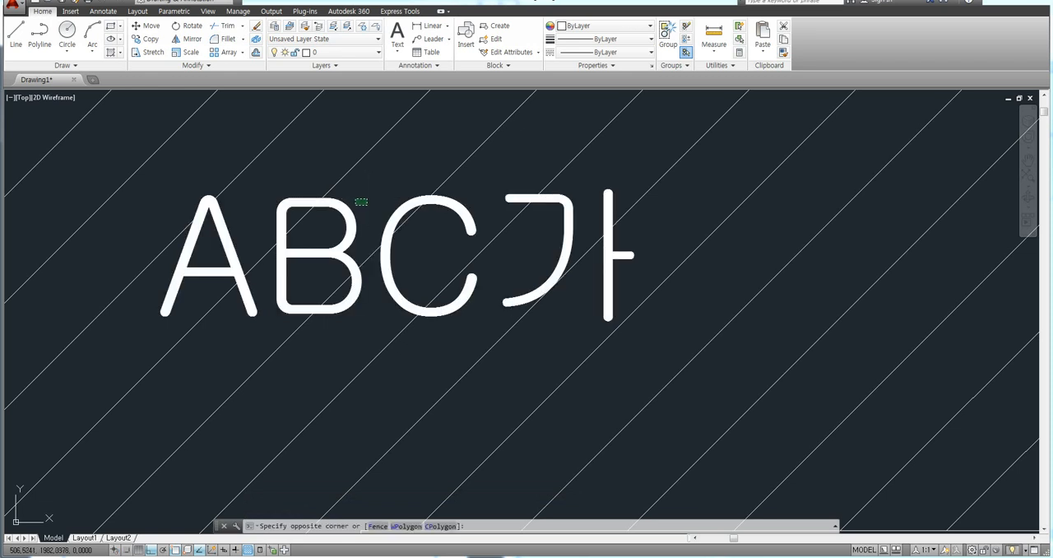
click(372, 199)
click(350, 210)
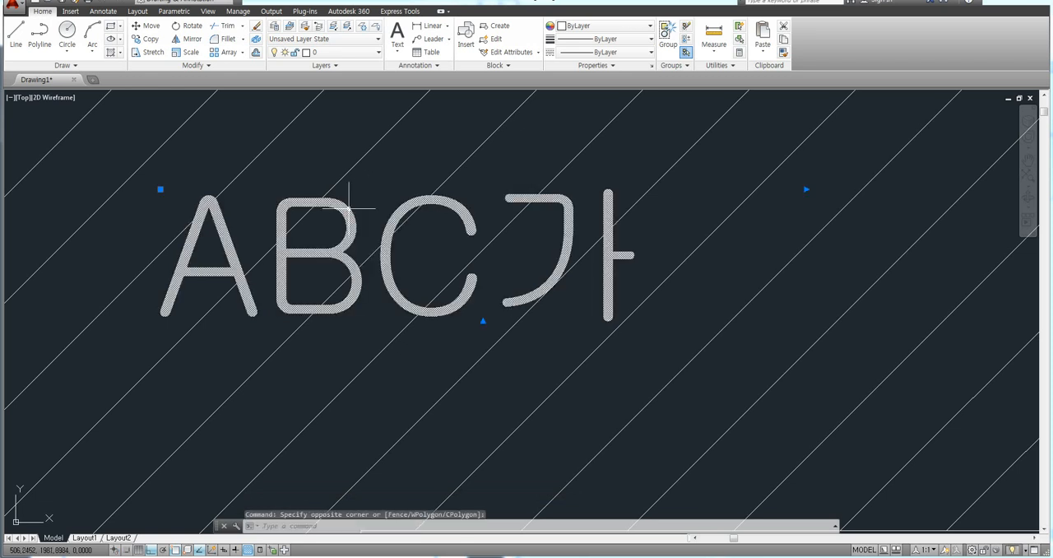
click(585, 26)
click(581, 67)
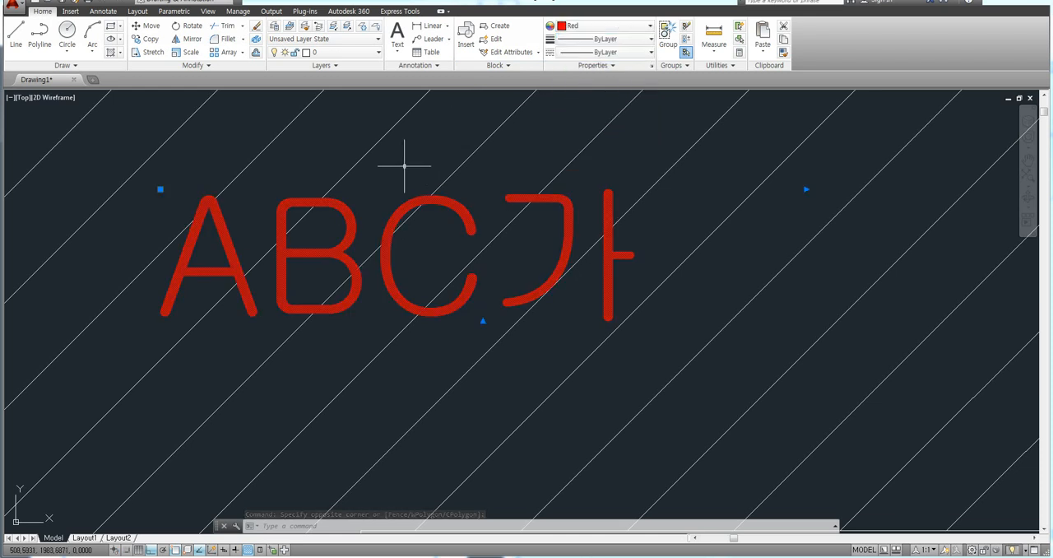
key(Escape)
key(Escape)
key(Escape)
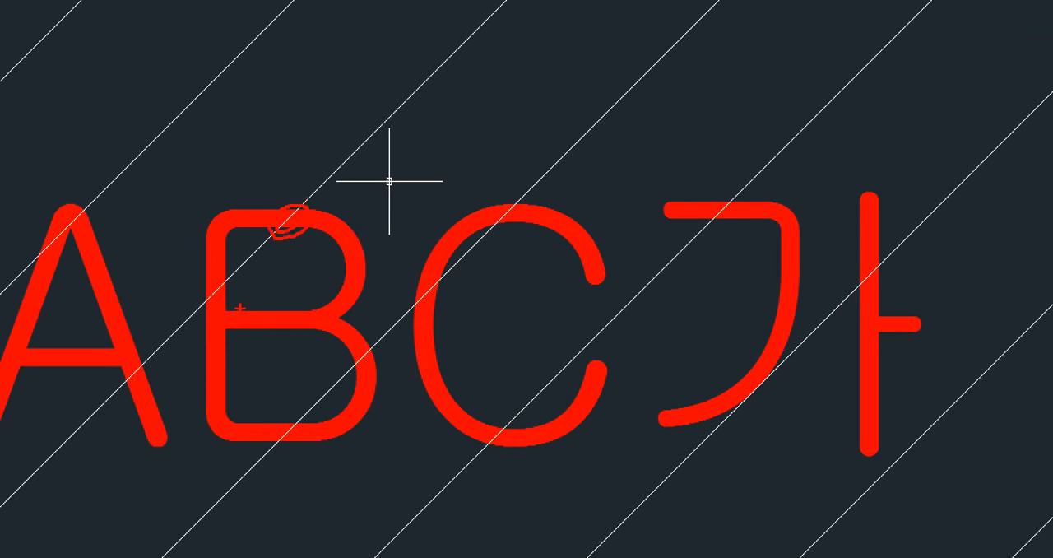
Step: Examine closely how the hatch lines and the letter B of the red "ABC가" text overlap
drag(215, 312, 229, 273)
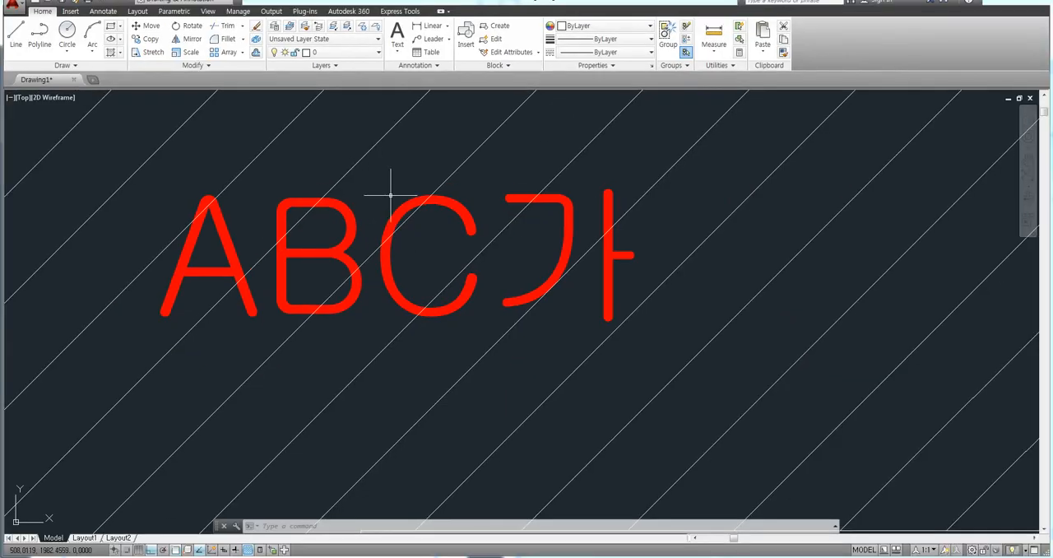
key(F8)
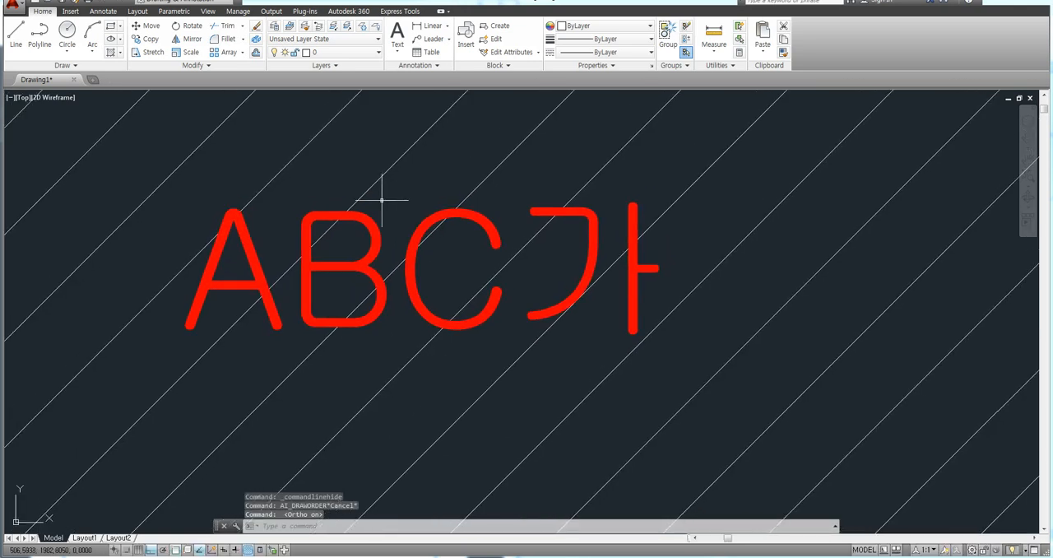
scroll(346, 206, up, 2)
scroll(323, 206, up, 2)
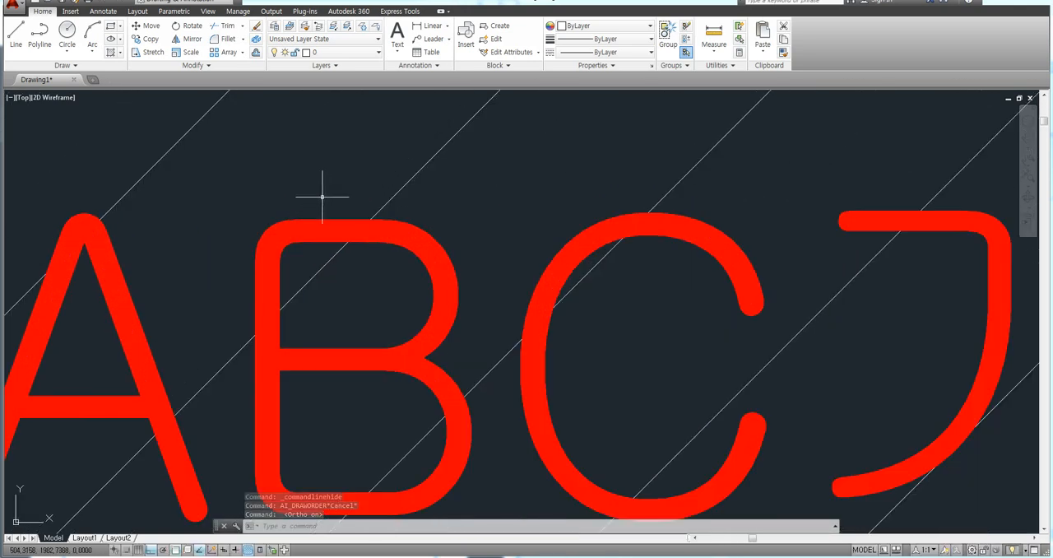
middle_drag(371, 238, 425, 206)
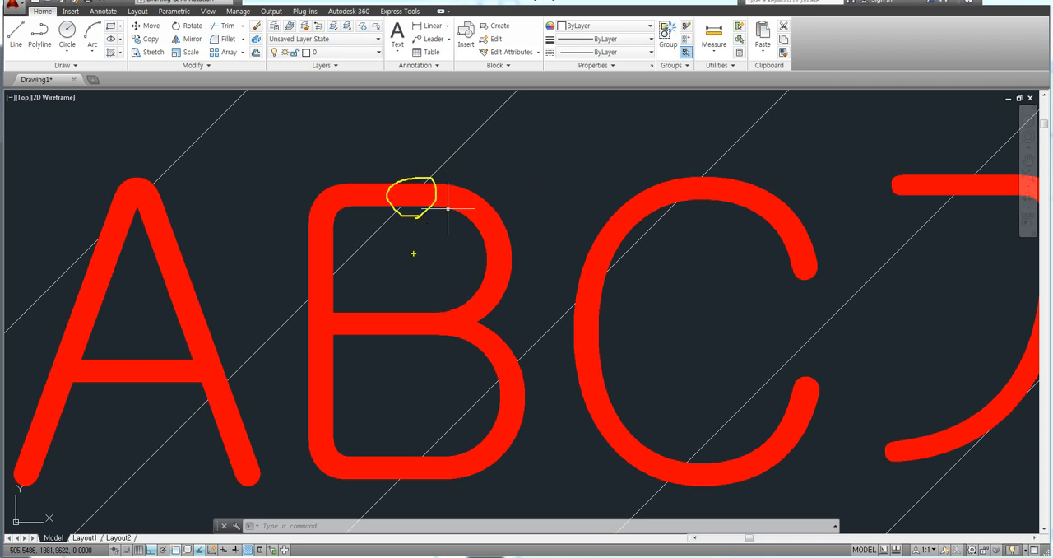
scroll(425, 257, down, 3)
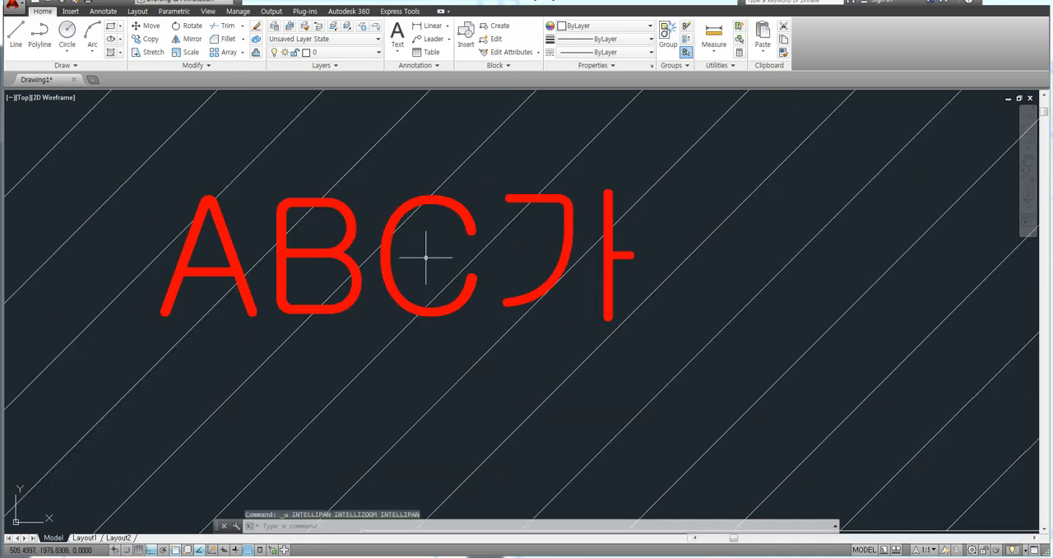
Step: Undo back through the red colour change of the "ABC가" text and redo it
key(ctrl+z)
key(ctrl+z)
key(ctrl+z)
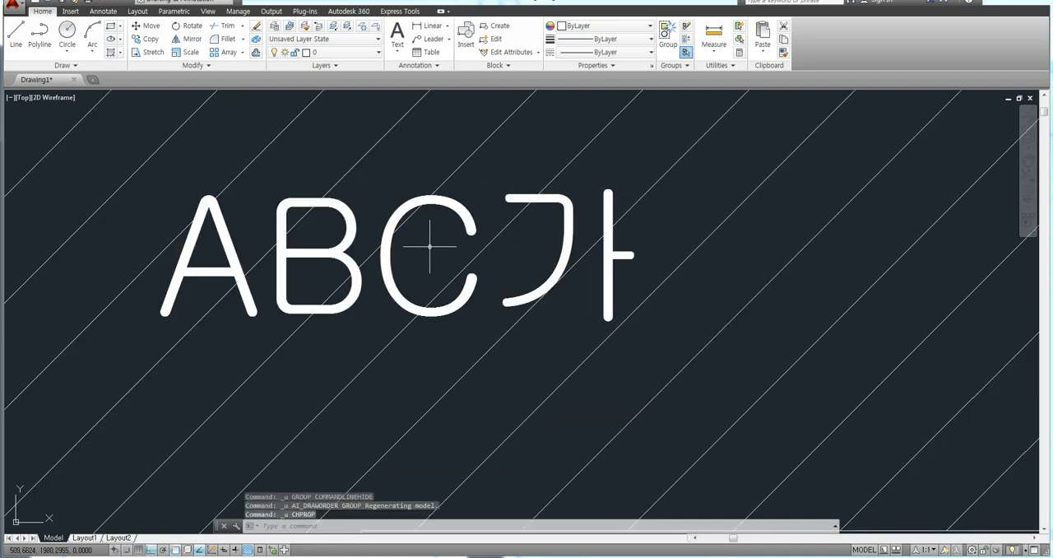
key(ctrl+z)
key(ctrl+y)
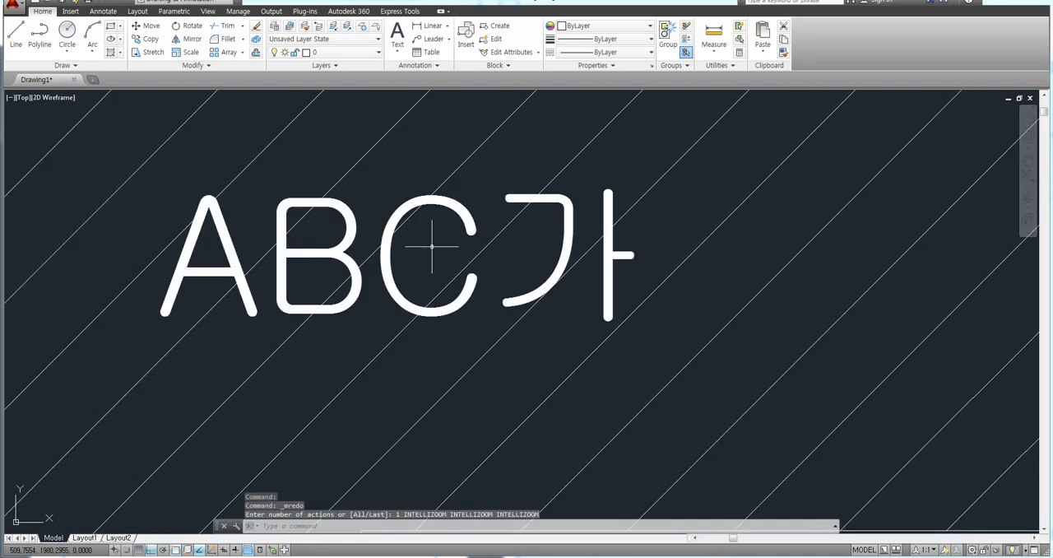
key(ctrl+y)
Step: Bring the hatch to the front of the red "ABC가" text using the Bring to Front draw order option
scroll(231, 213, up, 2)
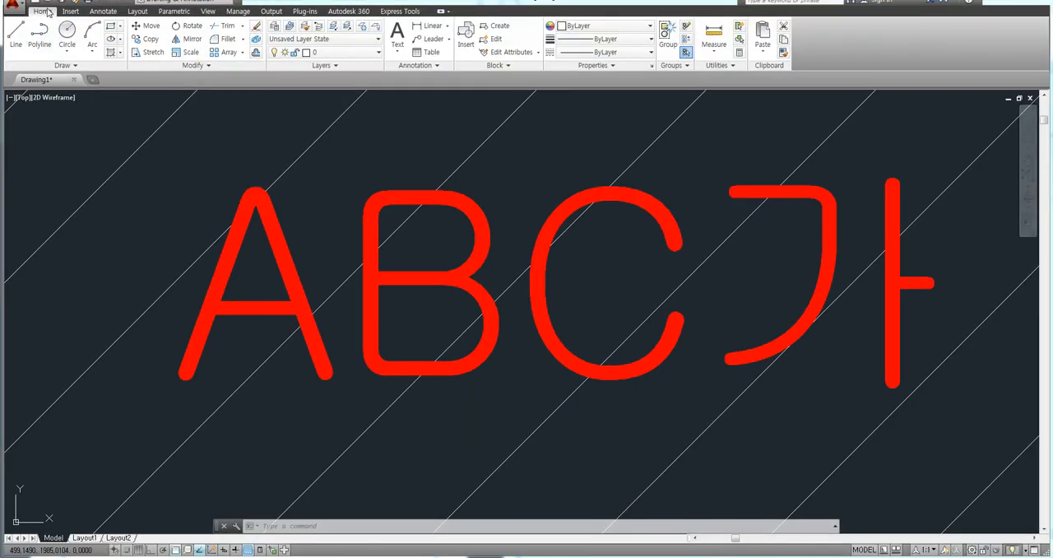
click(198, 66)
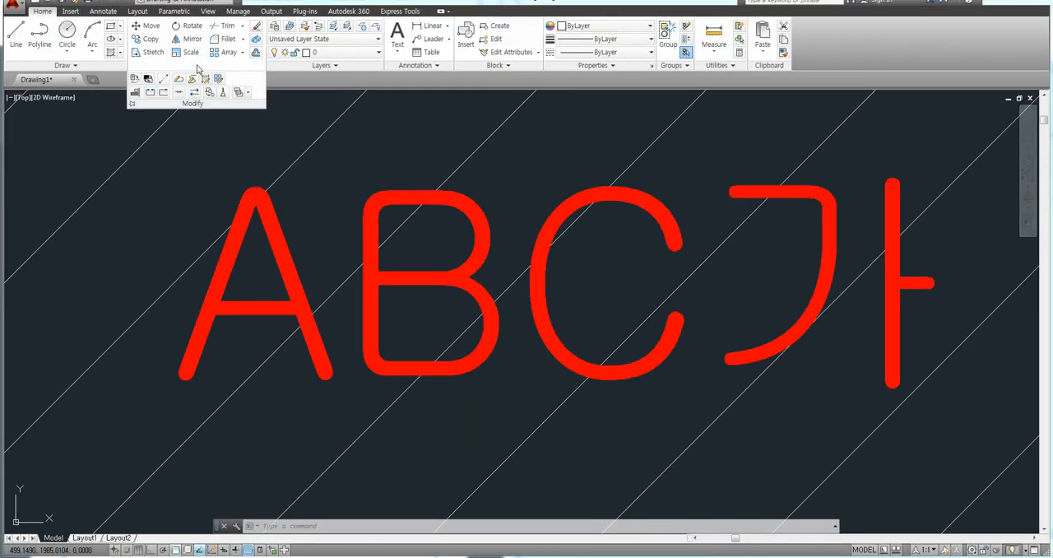
click(247, 96)
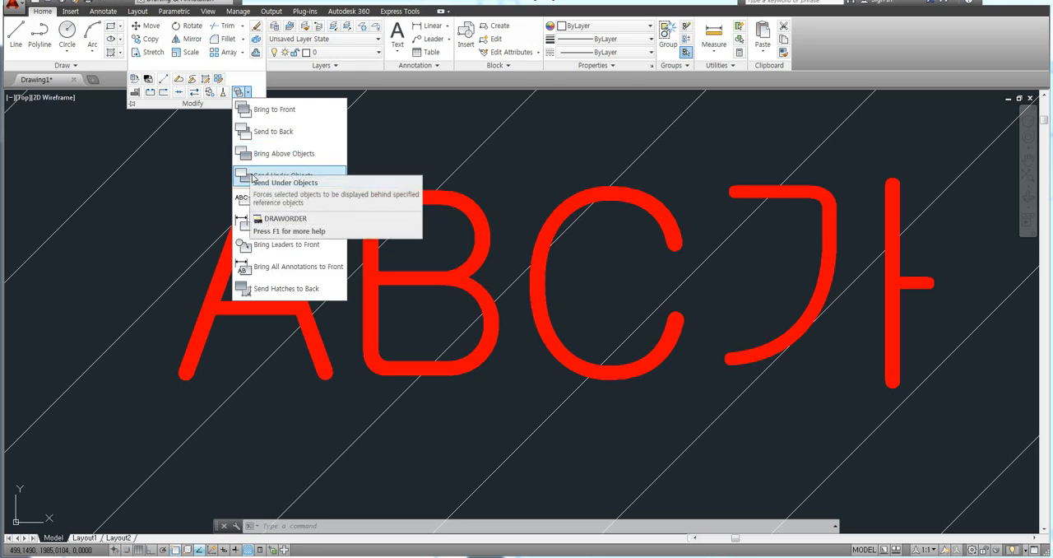
click(269, 110)
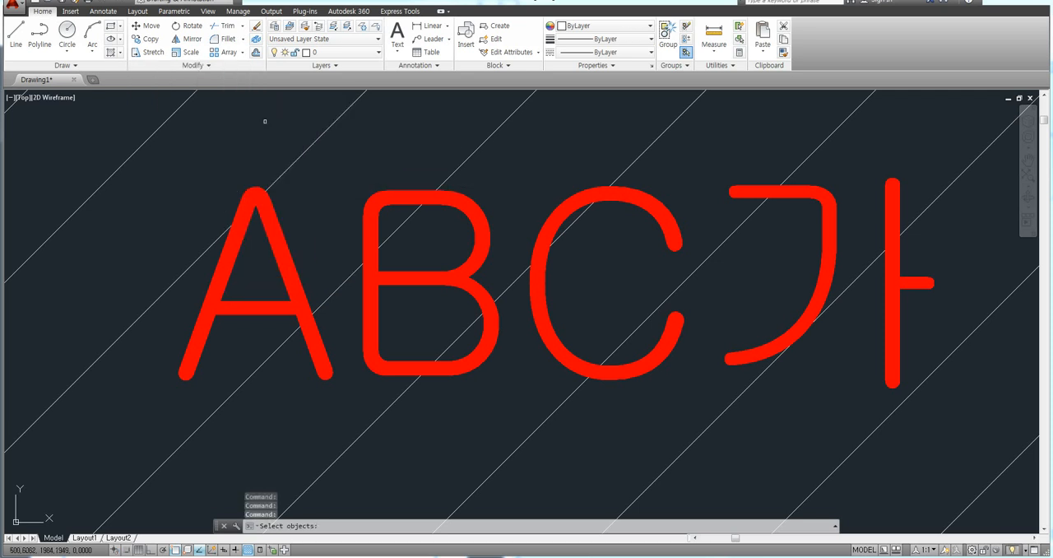
click(289, 163)
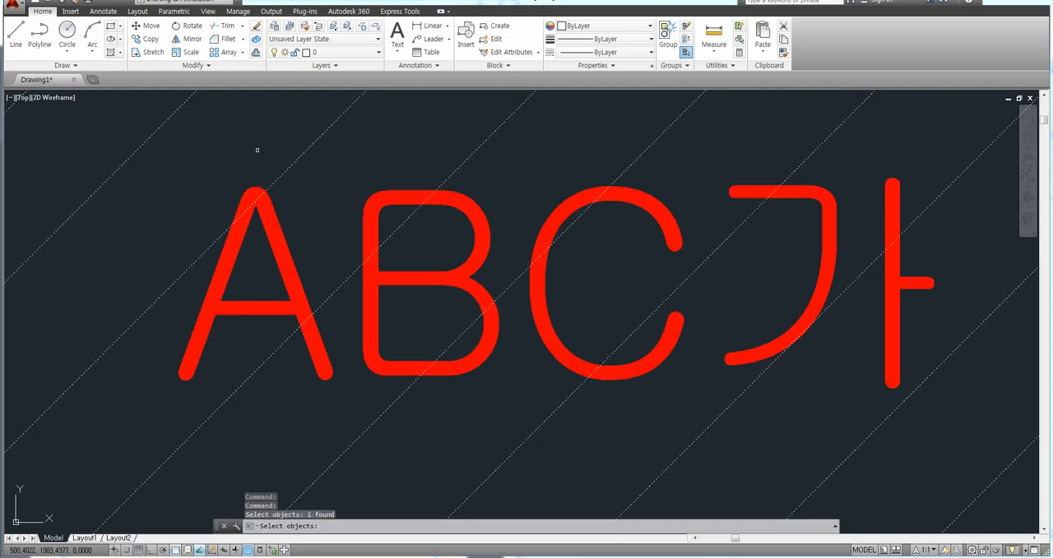
key(Return)
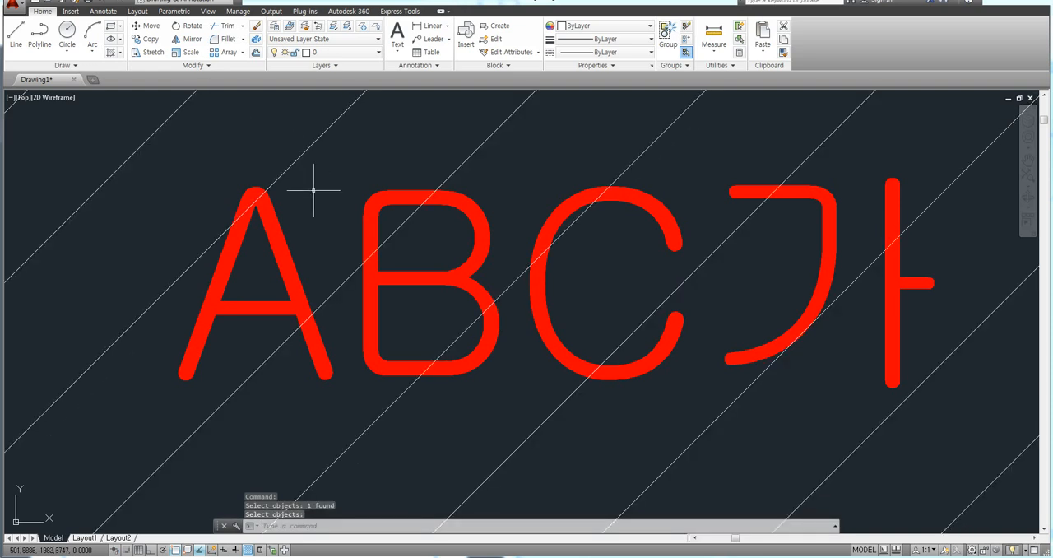
Step: Bring the red "ABC가" text to the front of the hatch using Bring to Front
click(192, 65)
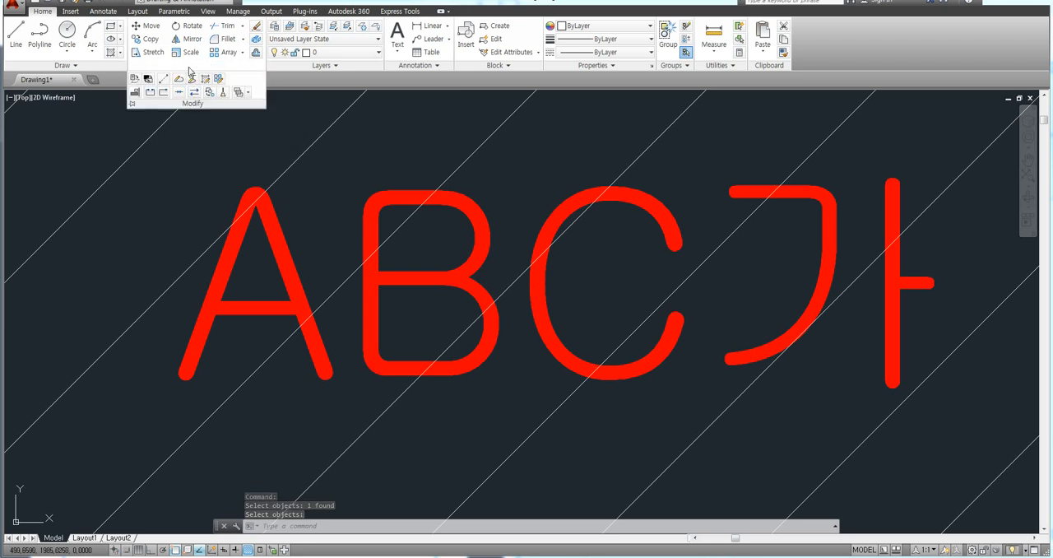
click(246, 92)
click(257, 109)
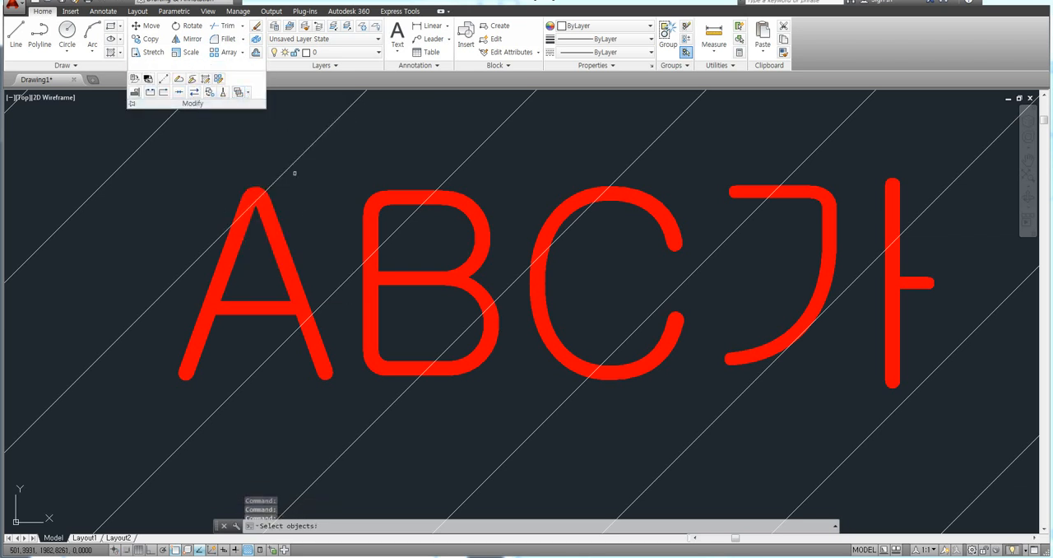
click(303, 249)
click(280, 238)
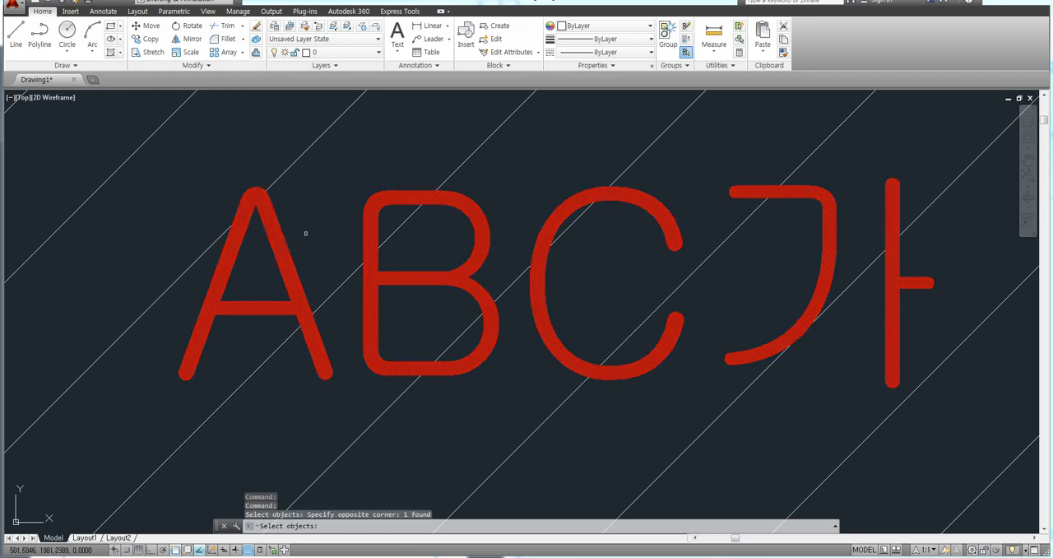
key(Return)
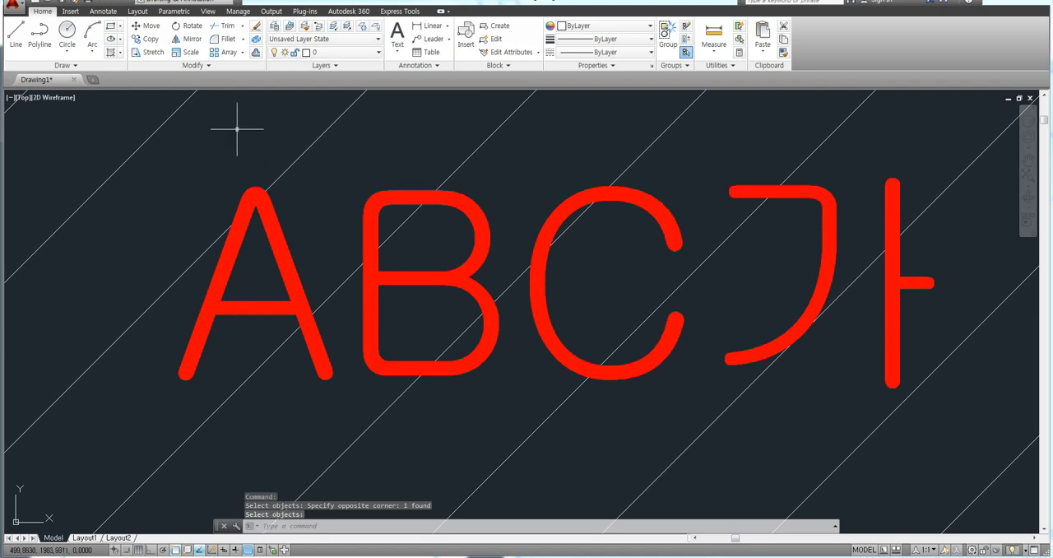
Step: Switch the workspace to AutoCAD Classic and close the tool palettes and the floating toolbar over the drawing
scroll(261, 210, down, 8)
middle_drag(353, 222, 325, 180)
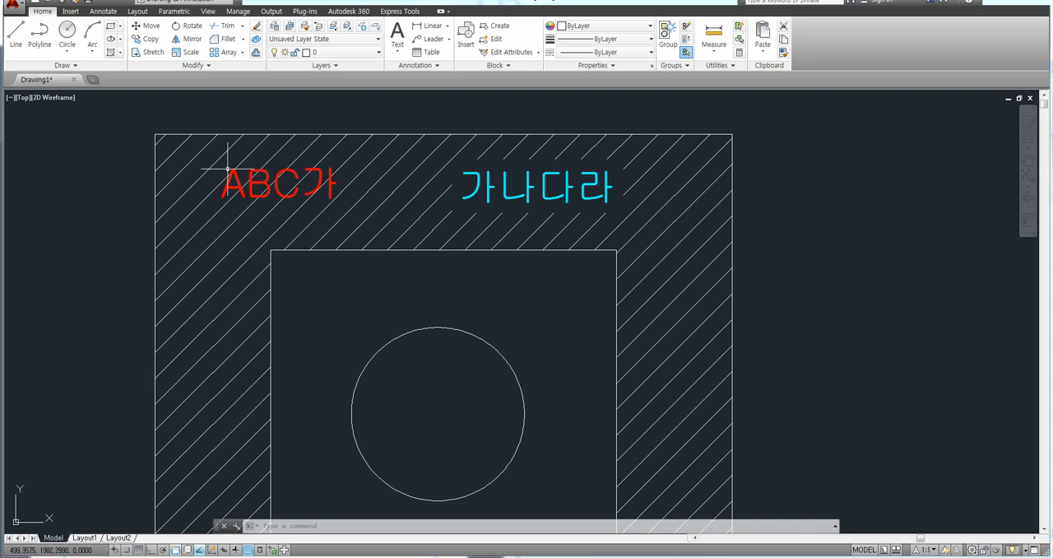
scroll(230, 167, up, 2)
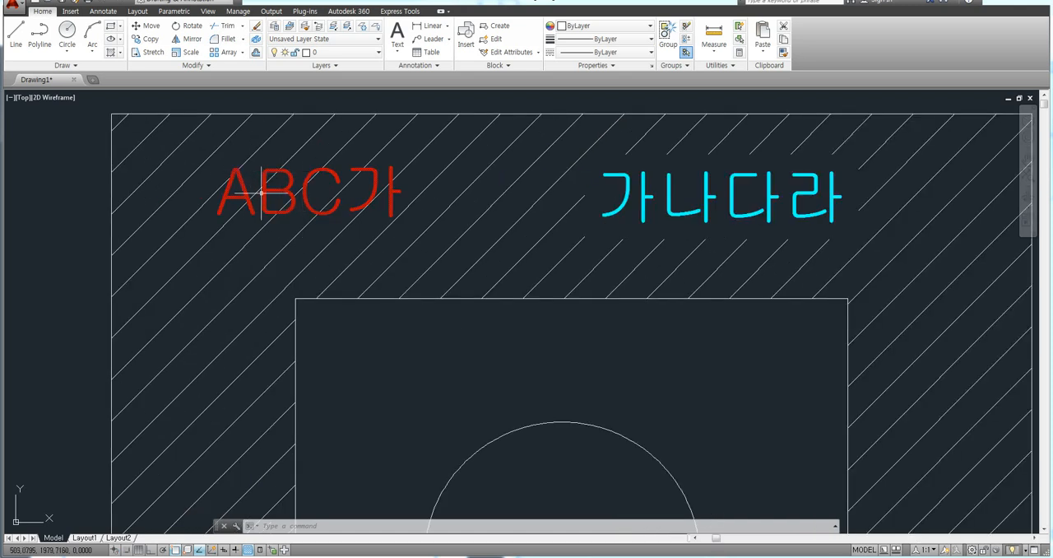
scroll(271, 185, down, 4)
middle_drag(319, 225, 266, 181)
middle_drag(345, 208, 339, 218)
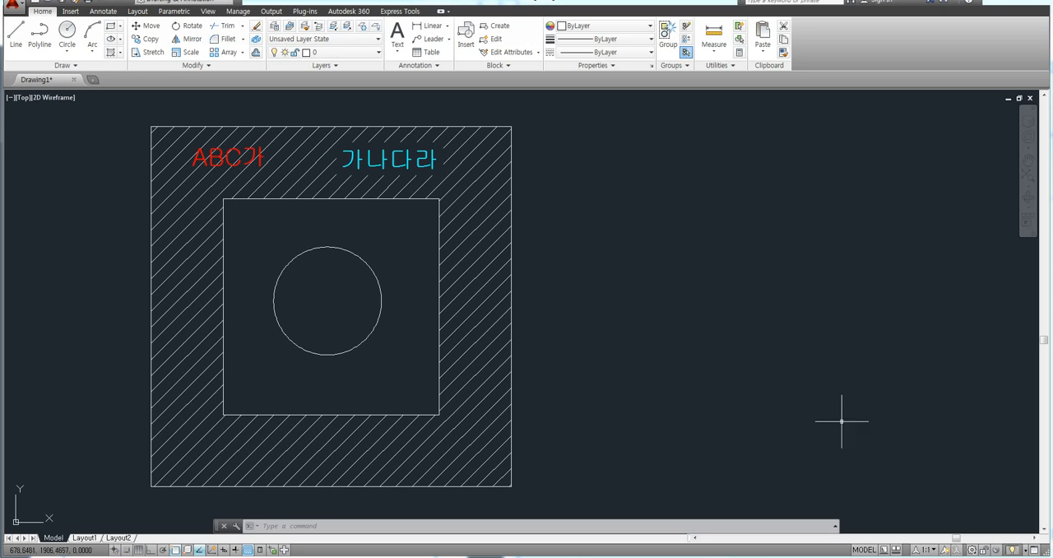
click(973, 550)
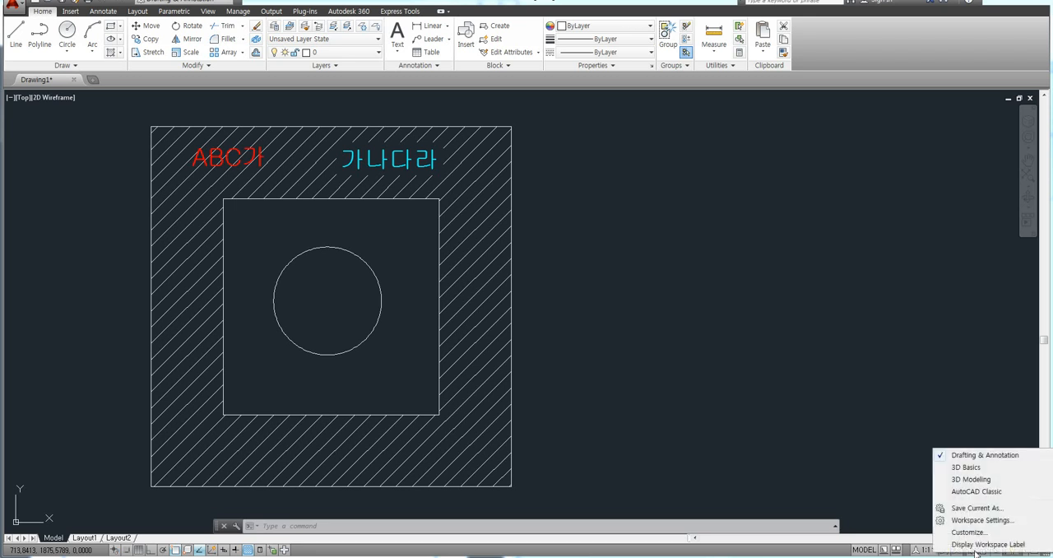
click(976, 491)
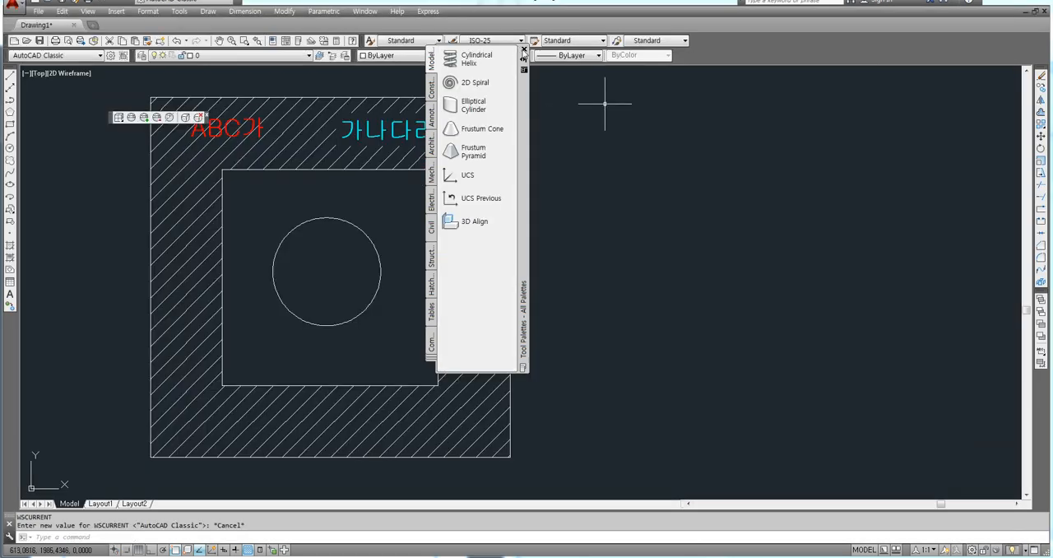
click(524, 49)
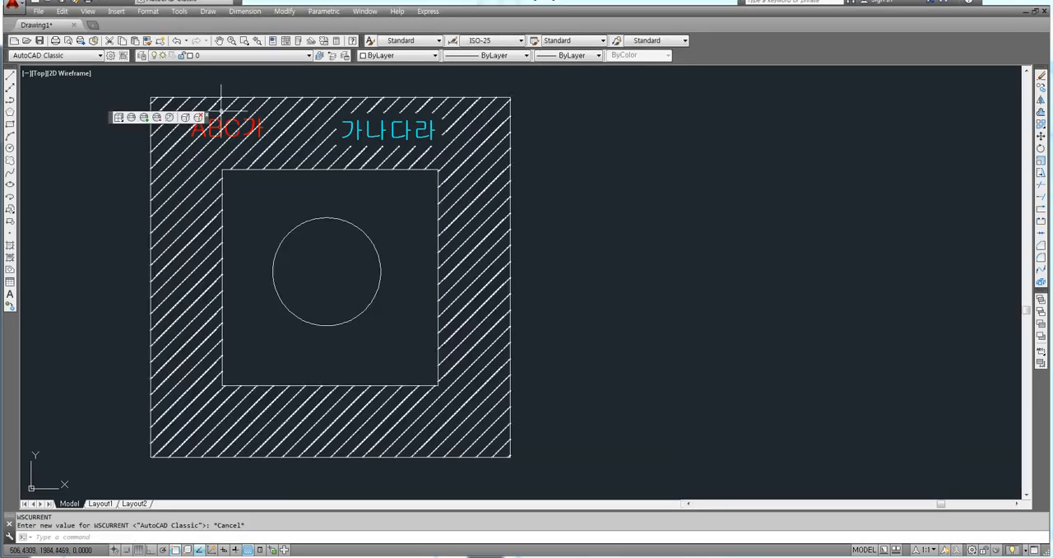
click(207, 116)
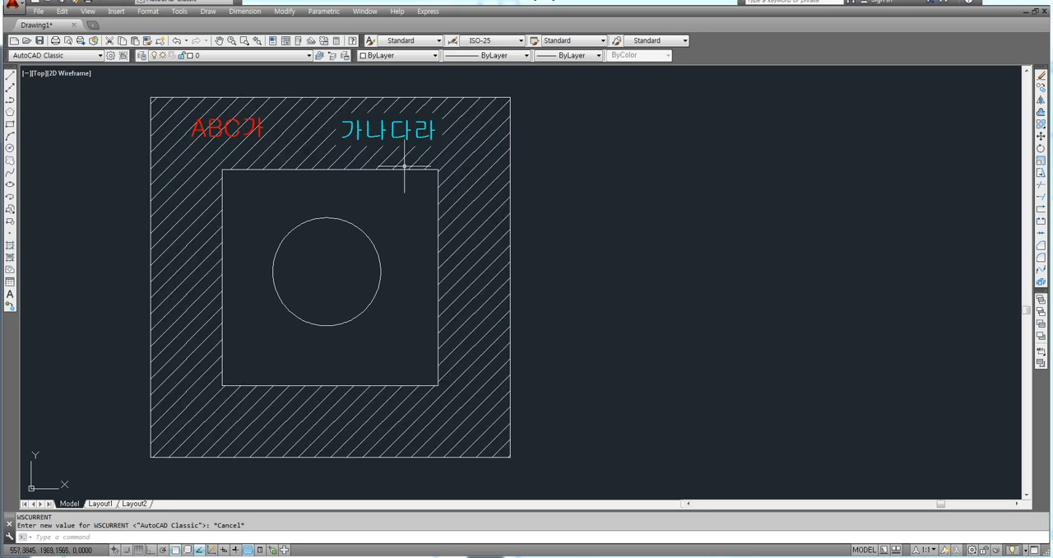
Step: Delete the hatch between the squares and both texts, "ABC가" and "가나다라"
mouse_move(393, 180)
middle_down()
mouse_move(431, 181)
mouse_move(435, 197)
middle_up()
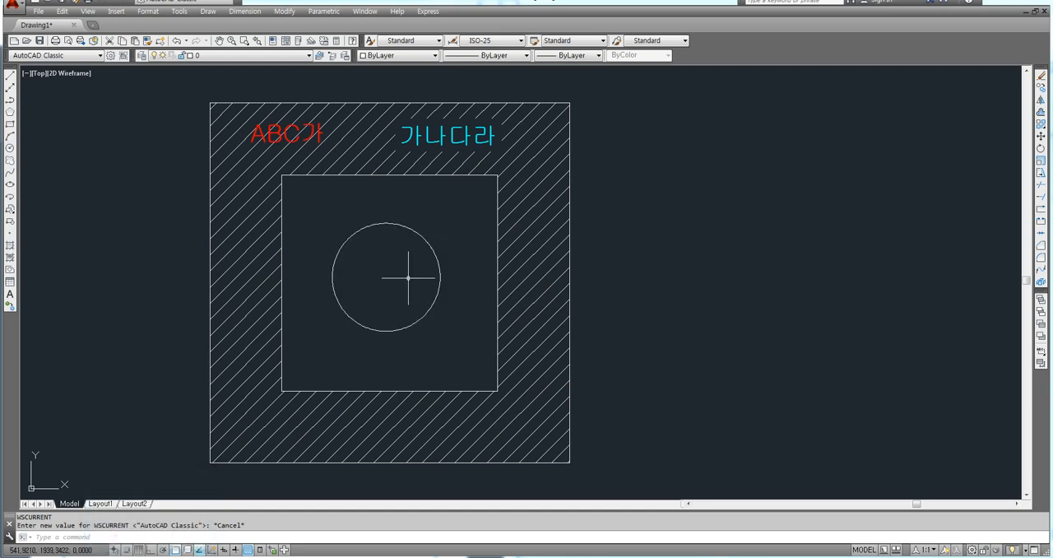
middle_drag(411, 241, 435, 245)
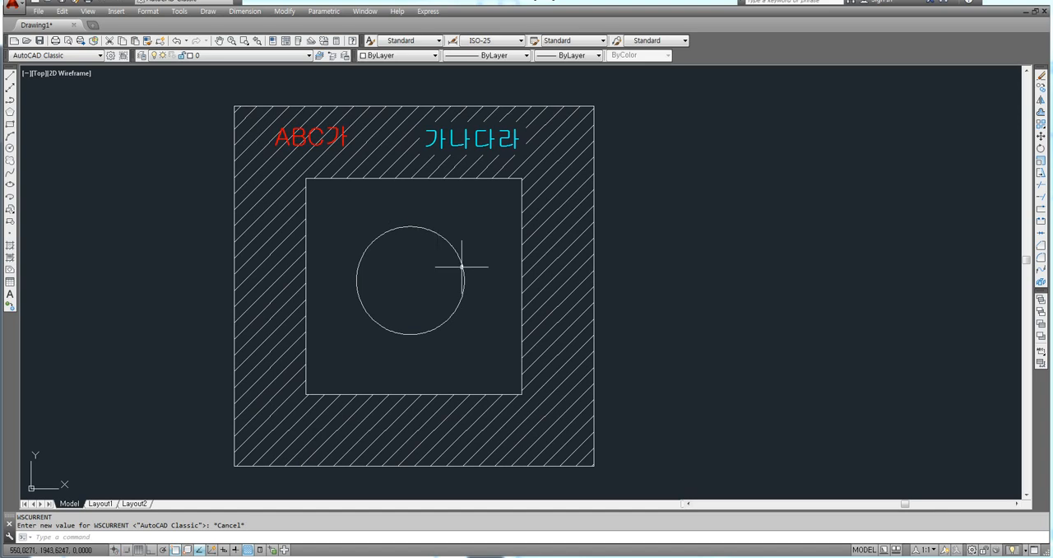
click(612, 247)
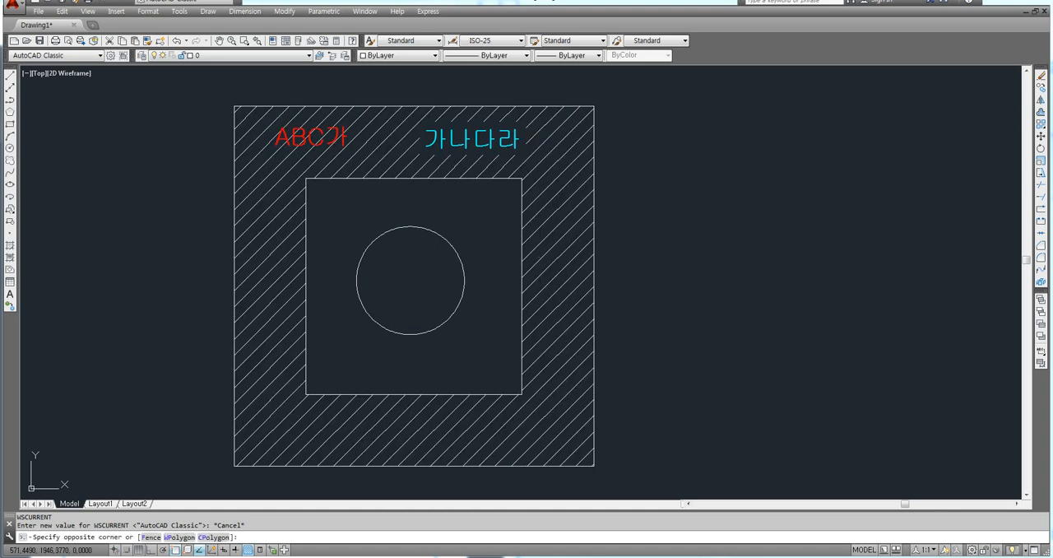
click(537, 256)
key(Delete)
click(543, 157)
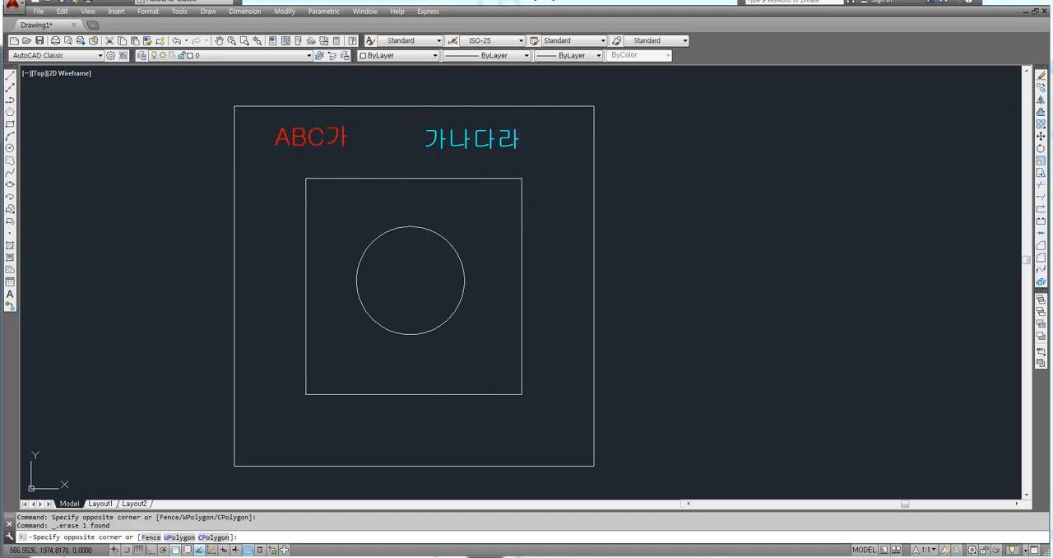
click(322, 133)
key(Delete)
Step: Start the Hatch command and collapse the extended options of the Hatch and Gradient dialog, moving it clear of the squares
text(h)
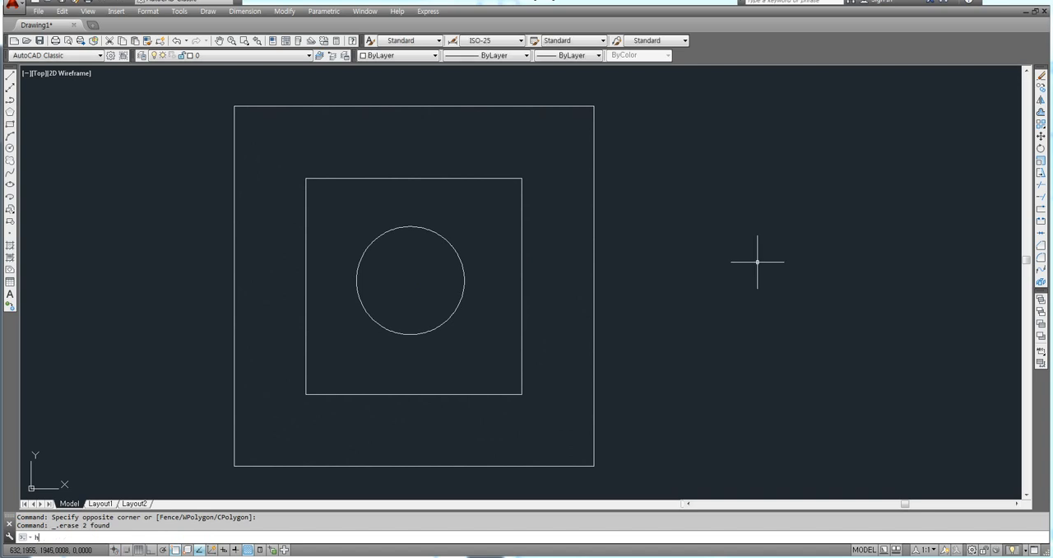
key(Return)
mouse_move(650, 117)
mouse_down()
mouse_move(580, 111)
mouse_move(611, 130)
mouse_move(626, 120)
mouse_move(615, 102)
mouse_move(596, 123)
mouse_move(527, 103)
mouse_up()
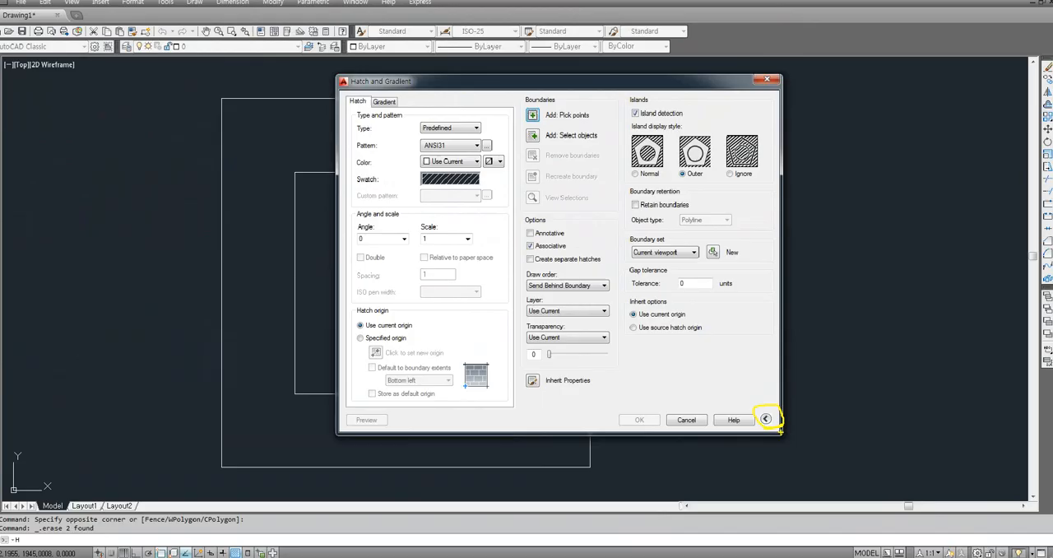
click(760, 414)
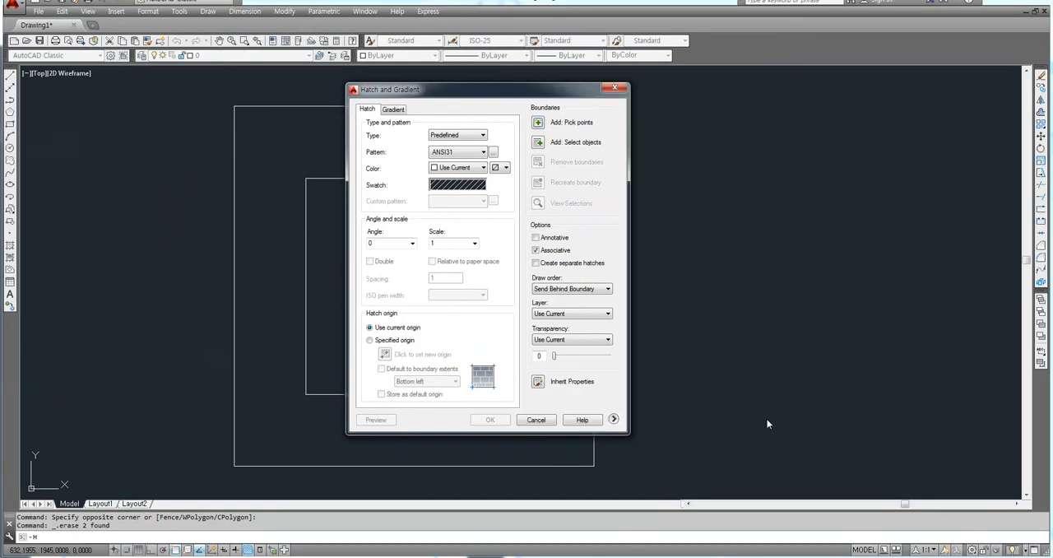
mouse_move(531, 93)
mouse_down()
mouse_move(804, 122)
mouse_move(805, 105)
mouse_move(776, 100)
mouse_up()
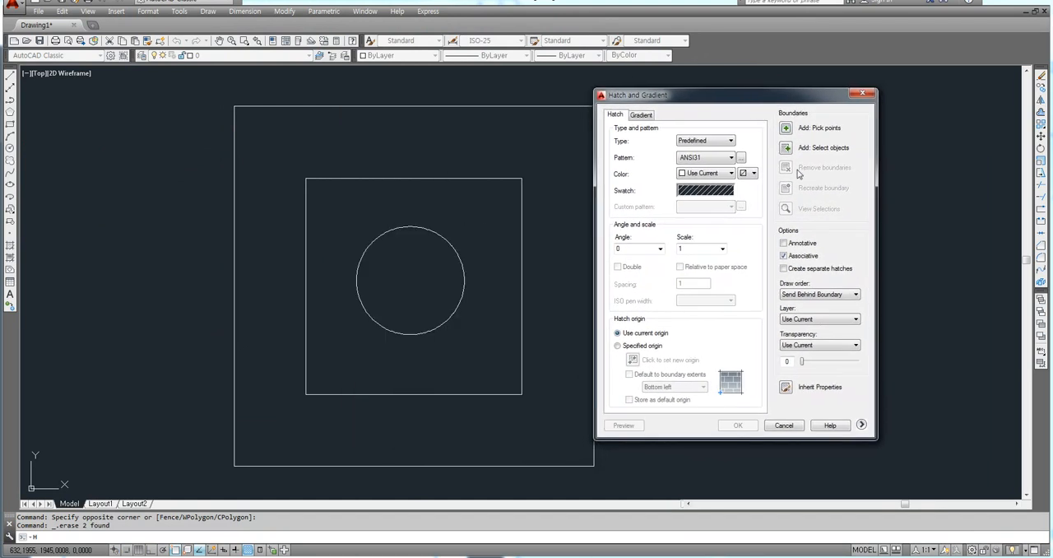
click(861, 425)
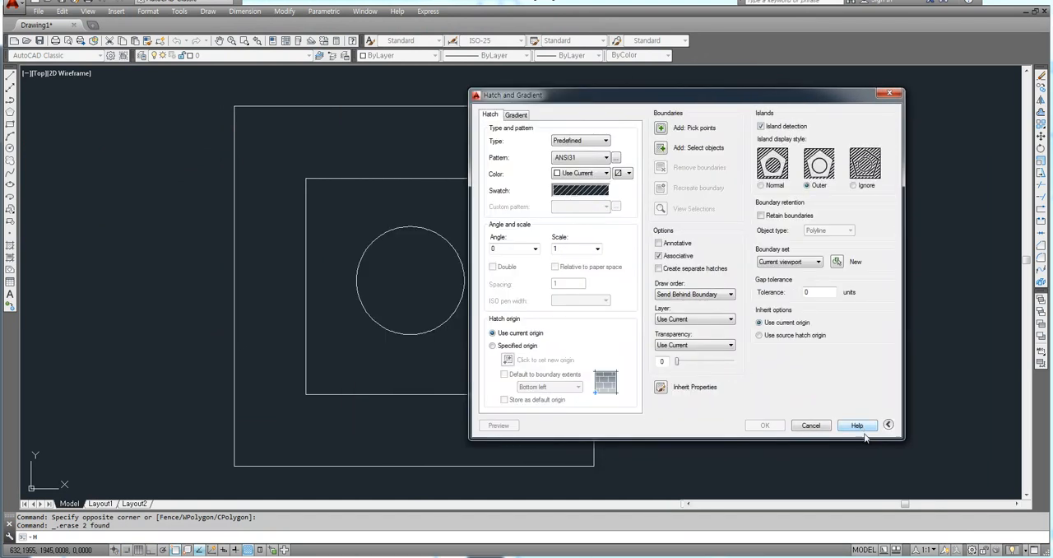
click(888, 424)
drag(633, 98, 769, 97)
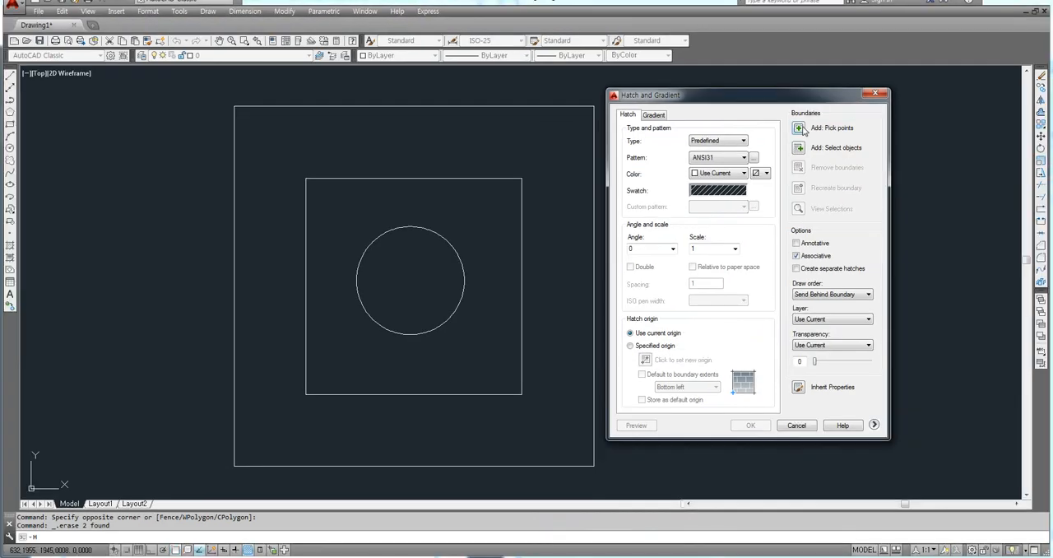
Step: Define the hatch boundary by picking an internal point between the outer and inner squares
click(802, 129)
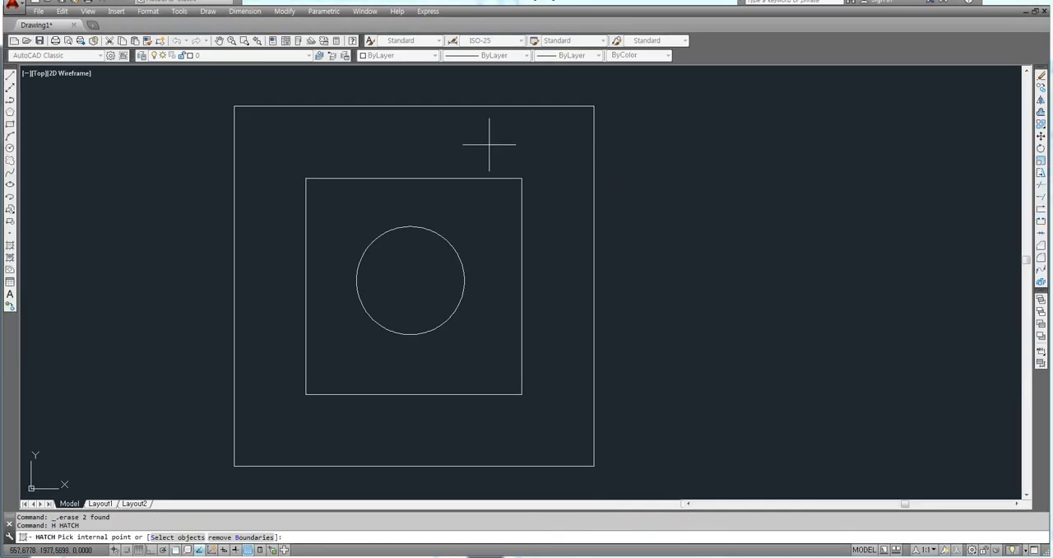
click(458, 146)
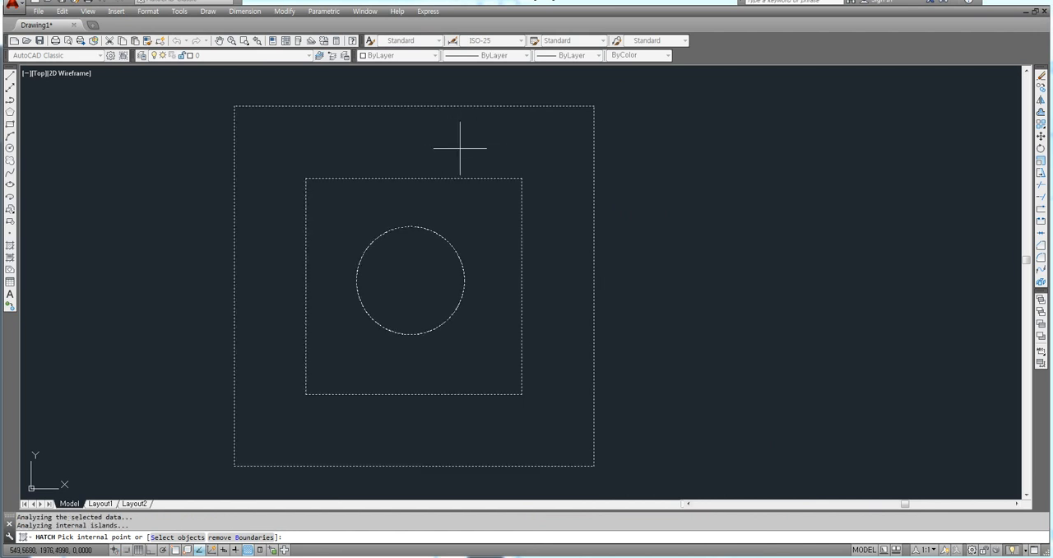
key(Return)
drag(692, 101, 711, 103)
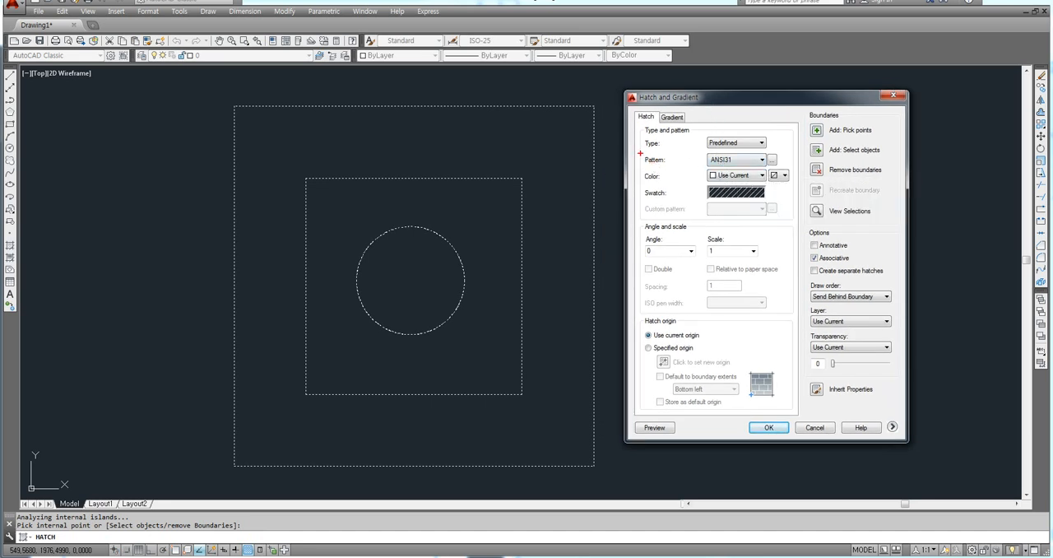
Step: Open the hatch pattern palette, browse ANSI patterns such as ANSI32, ANSI33 and ANSI34, and reselect ANSI31
drag(639, 153, 670, 167)
drag(773, 160, 779, 167)
key(Escape)
click(771, 160)
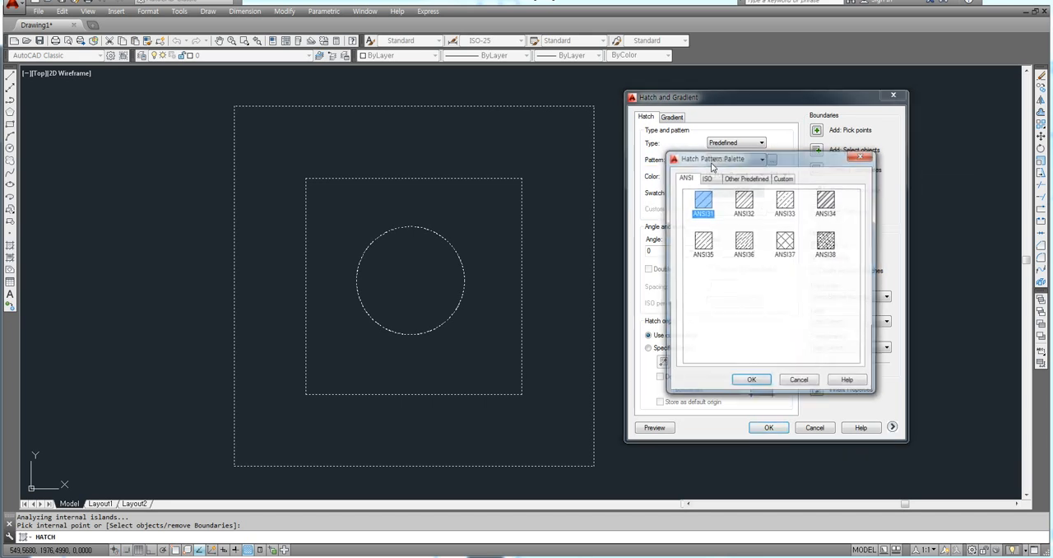
mouse_move(736, 208)
mouse_down()
mouse_move(721, 148)
mouse_move(727, 131)
mouse_up()
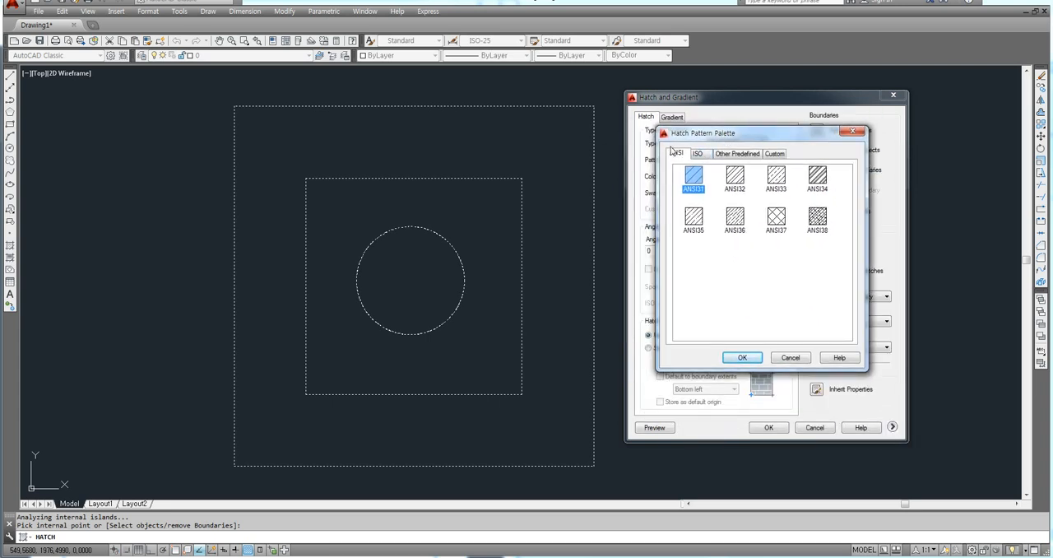
click(728, 177)
click(772, 182)
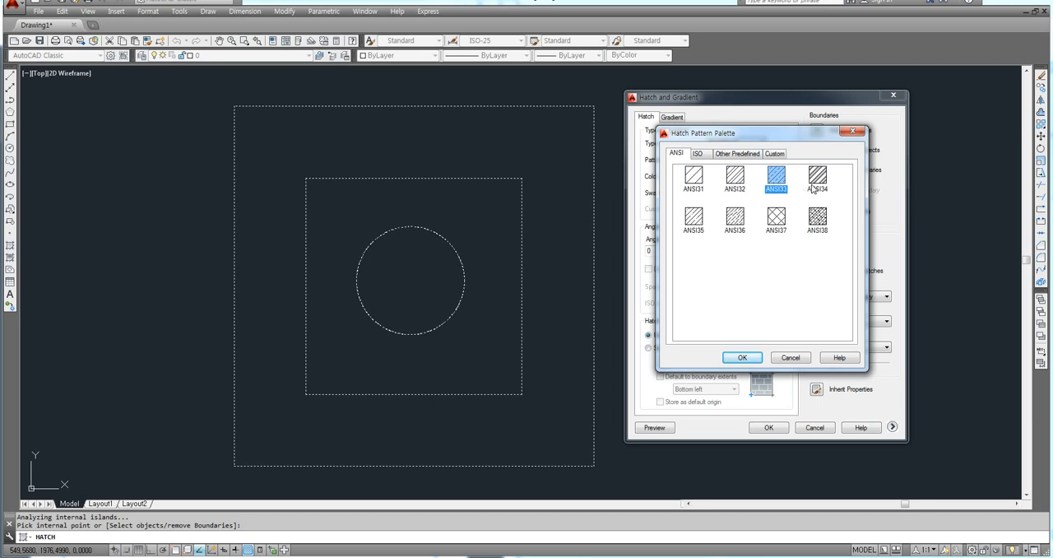
click(814, 189)
click(784, 227)
click(738, 191)
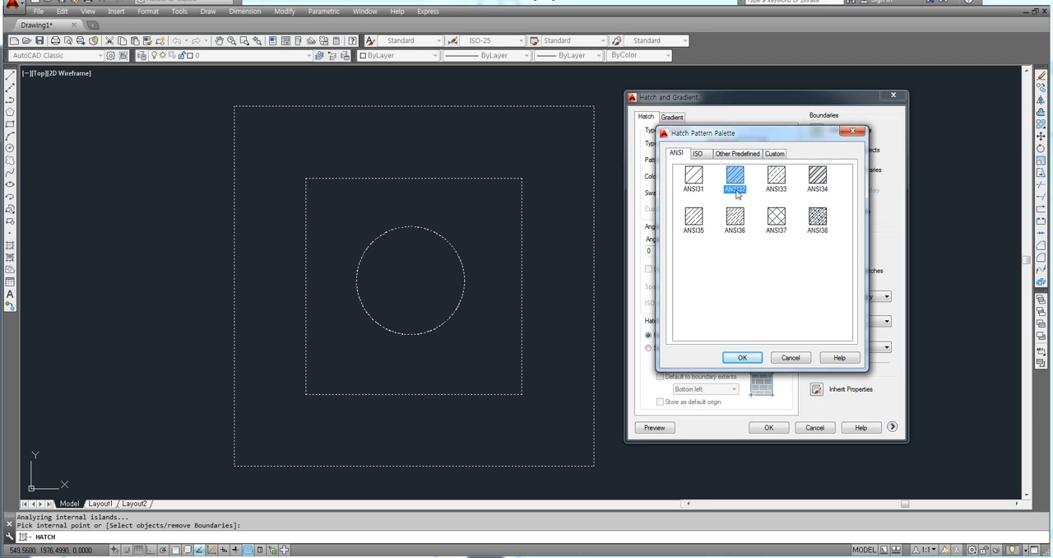
click(699, 192)
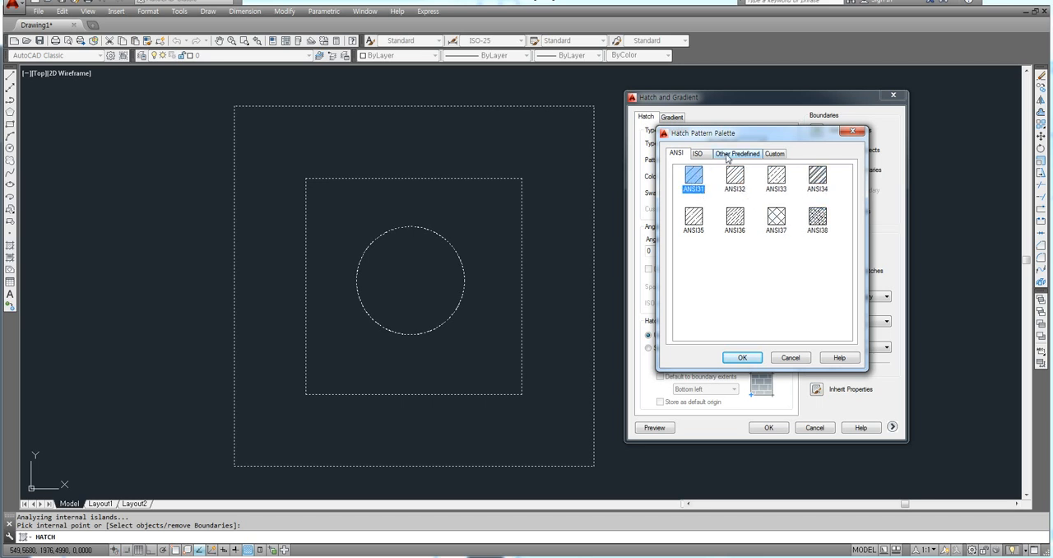
Step: Browse the Other Predefined hatch patterns, trying AR-RROOF and SOLID
click(727, 156)
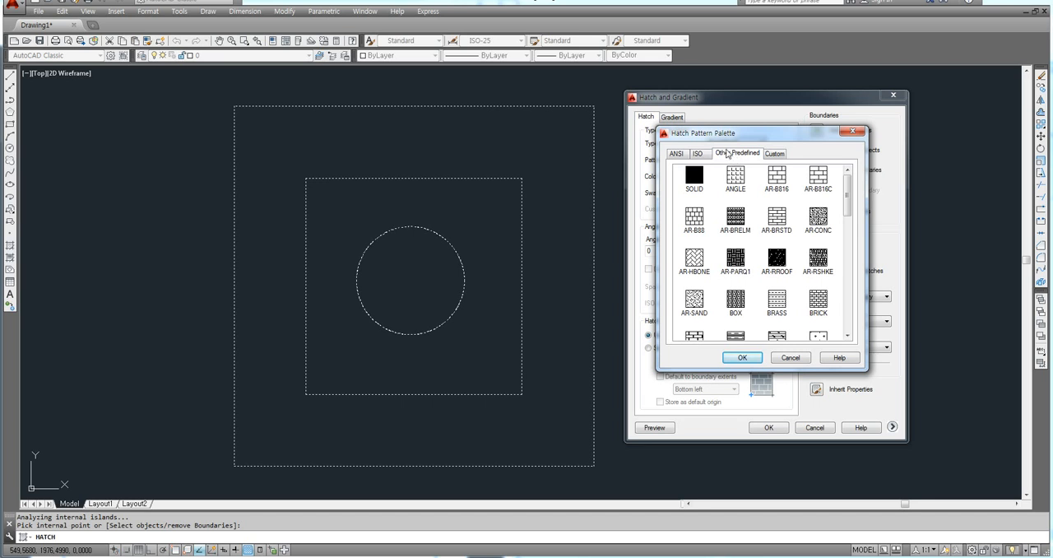
click(817, 260)
click(779, 261)
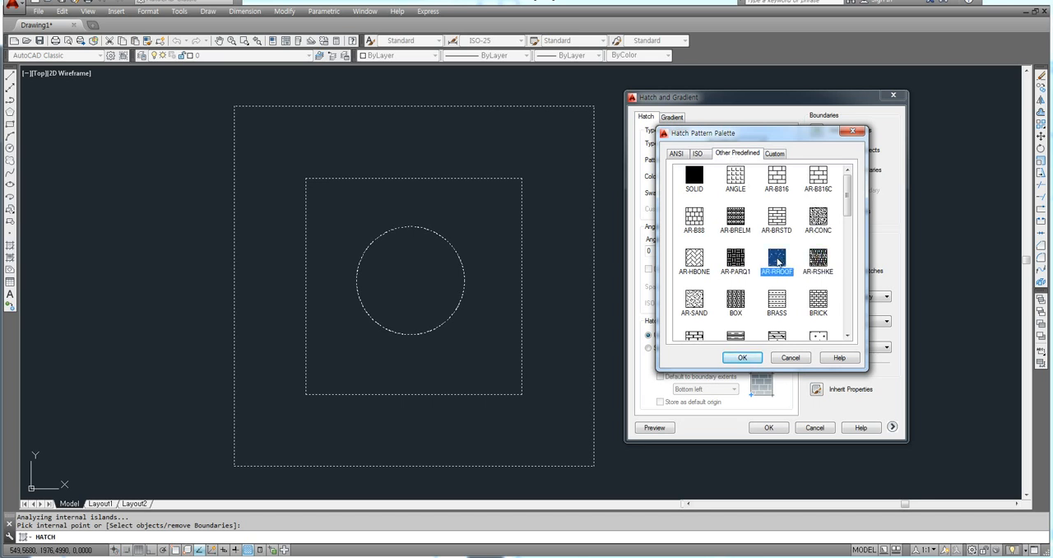
click(743, 263)
click(733, 203)
click(733, 188)
click(701, 193)
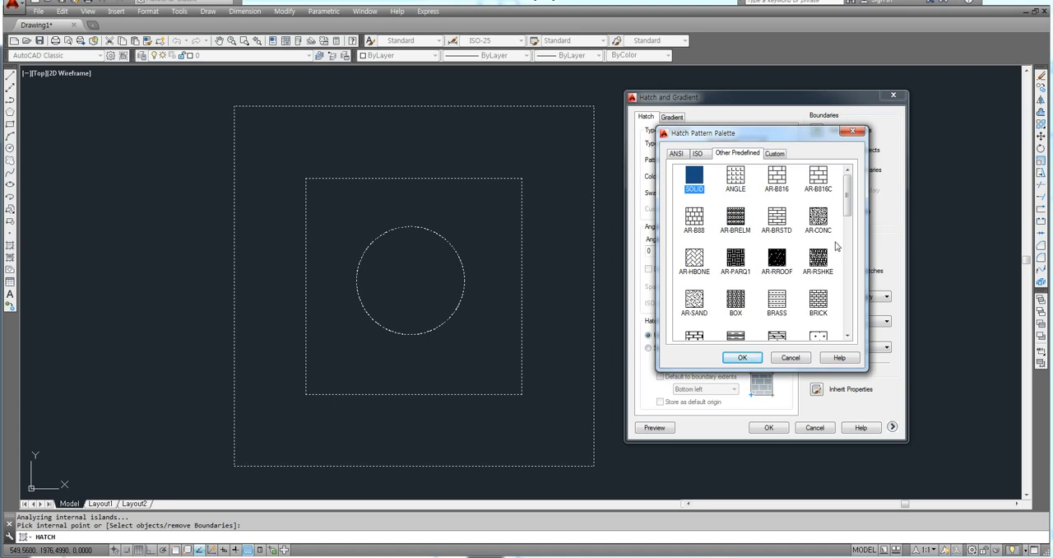
mouse_move(847, 196)
mouse_down()
mouse_move(851, 266)
mouse_move(848, 191)
mouse_up()
Step: Compare the Custom, Other Predefined, ISO and ANSI pattern categories in the hatch pattern palette
click(773, 153)
click(737, 153)
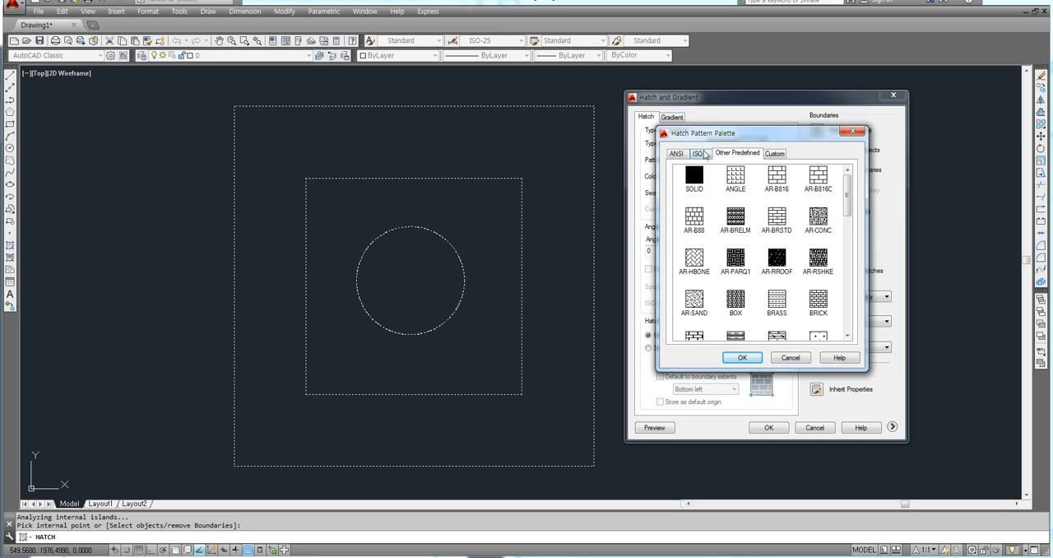
click(698, 153)
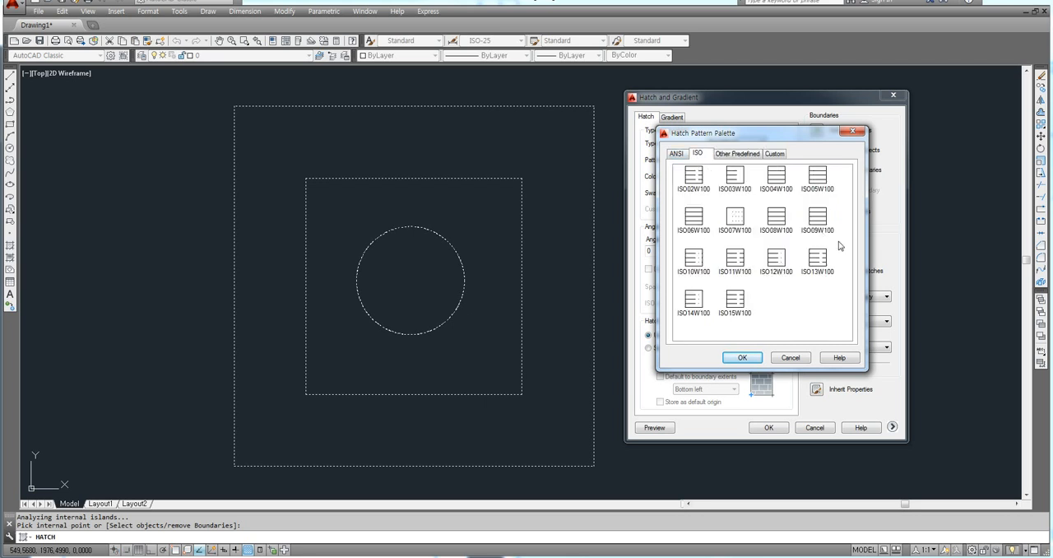
click(674, 155)
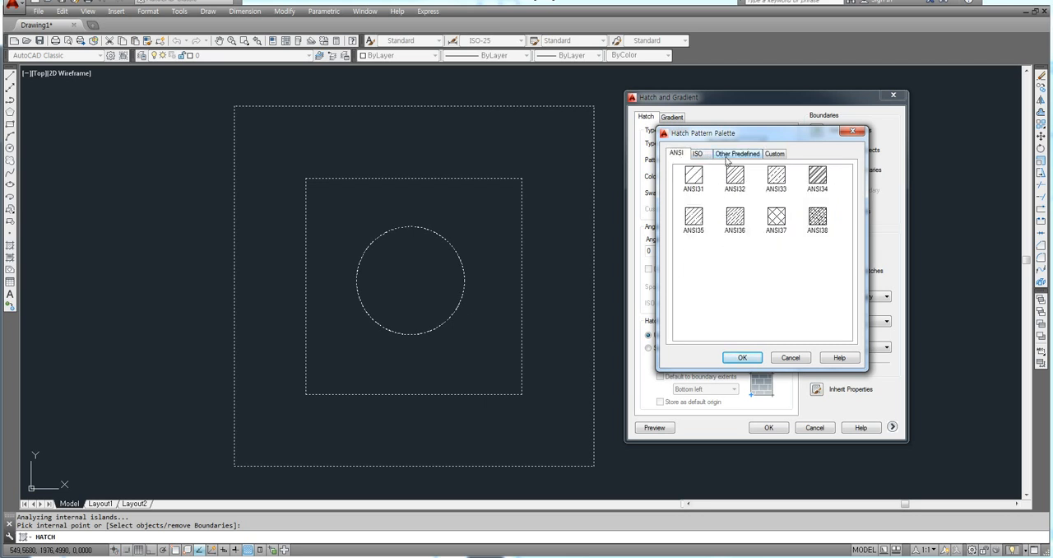
click(735, 154)
click(705, 156)
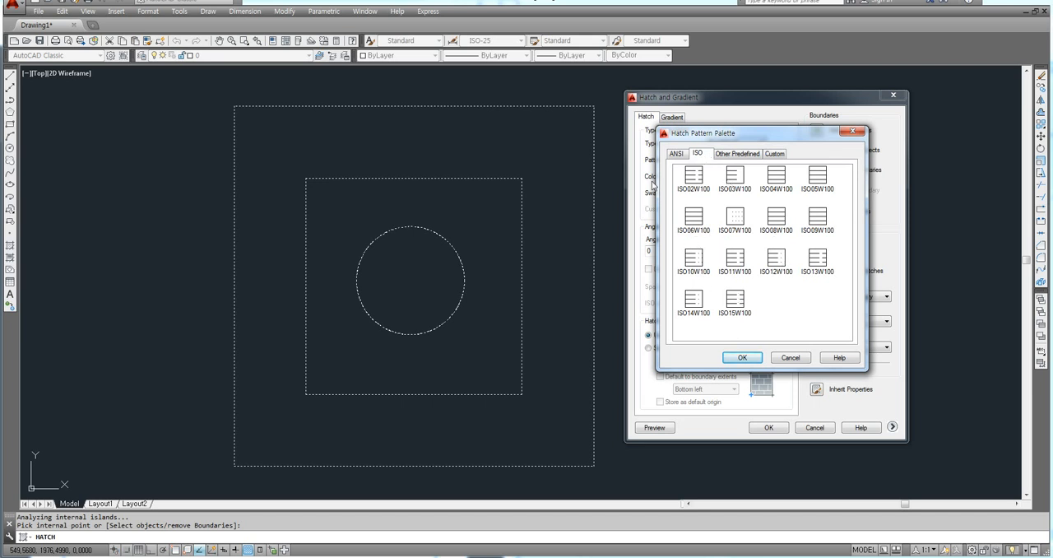
click(674, 155)
click(697, 153)
click(735, 155)
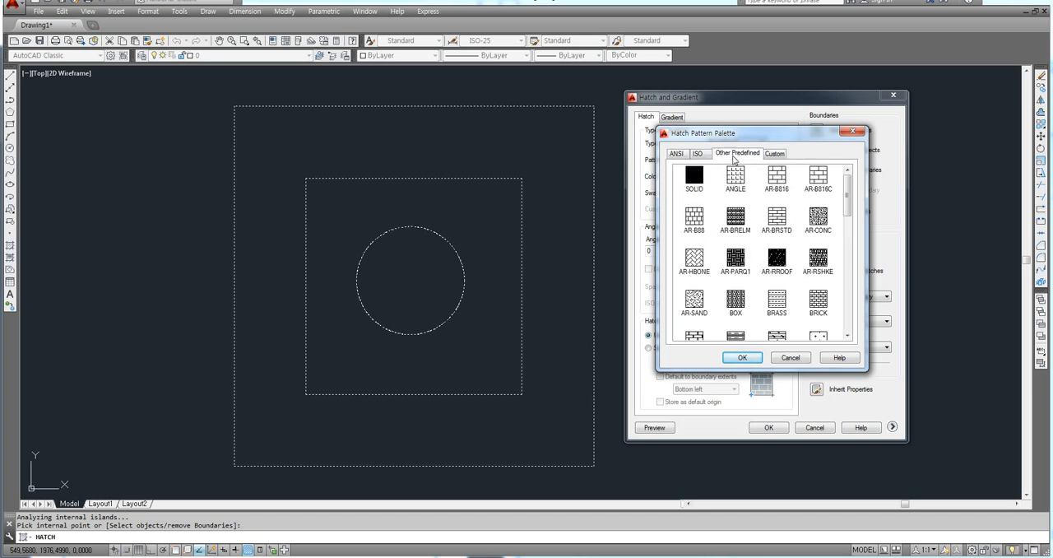
click(704, 156)
click(684, 155)
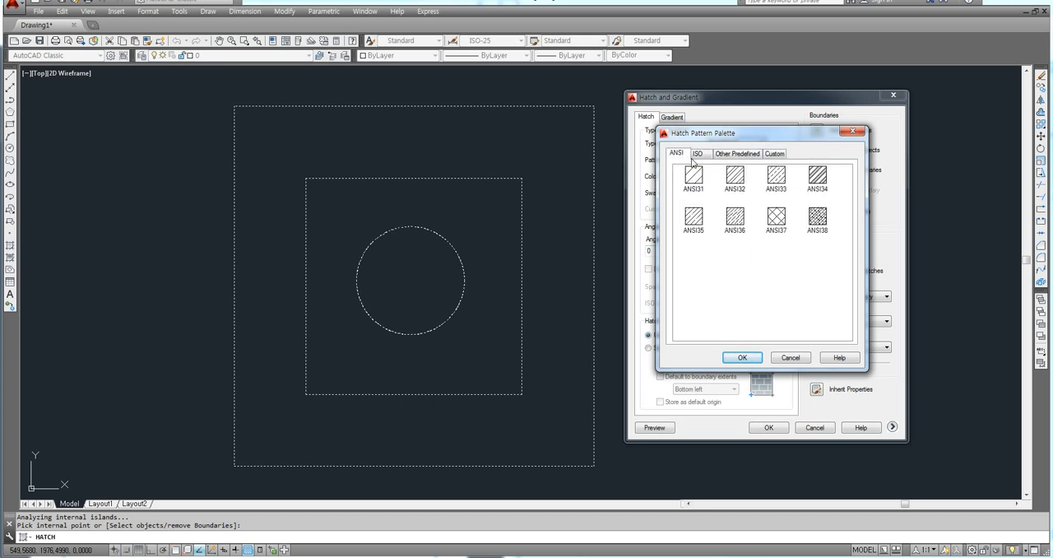
Step: Set the hatch pattern to ANSI37 and preview it between the squares, returning to the hatch settings
click(776, 218)
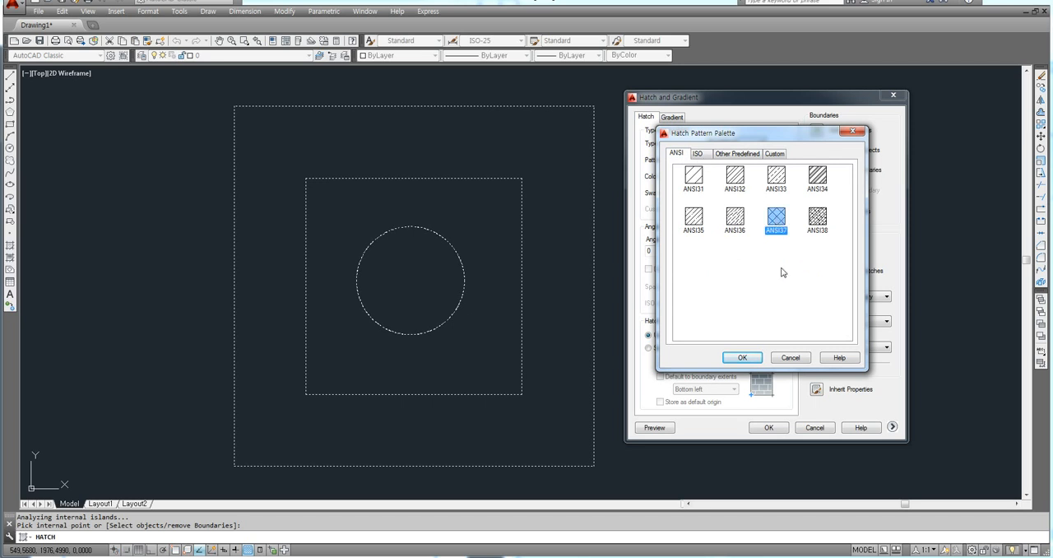
click(745, 358)
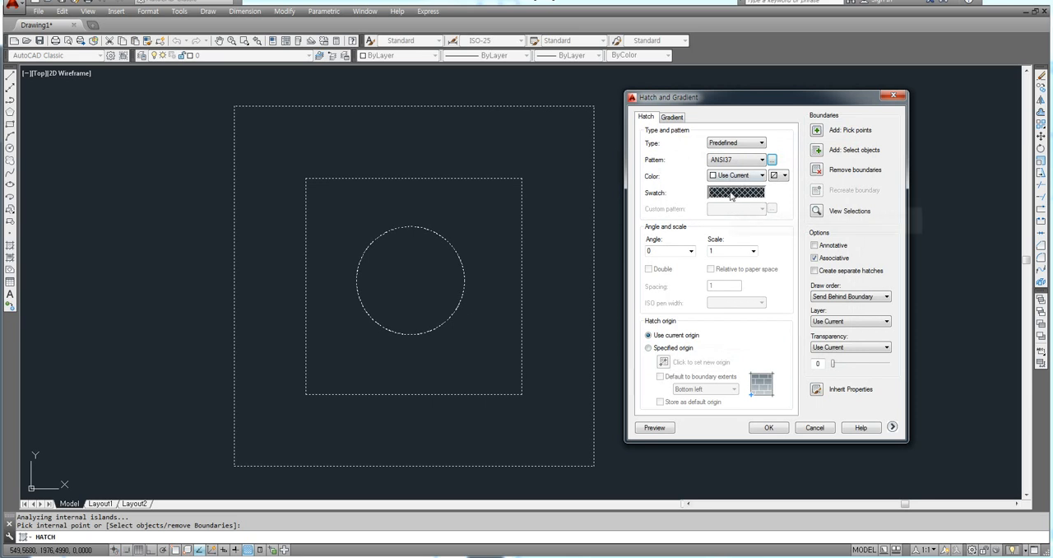
drag(752, 103, 767, 99)
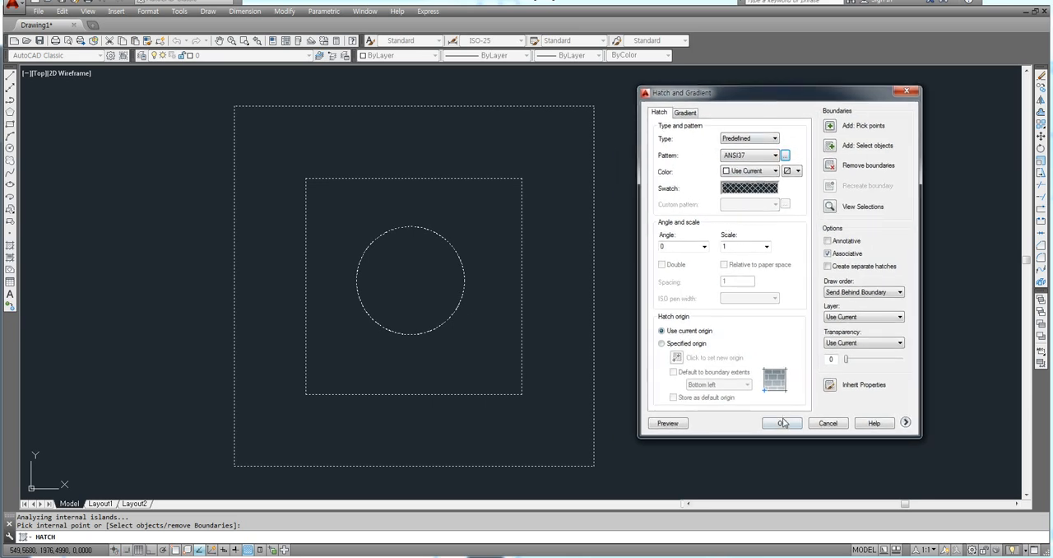
click(667, 423)
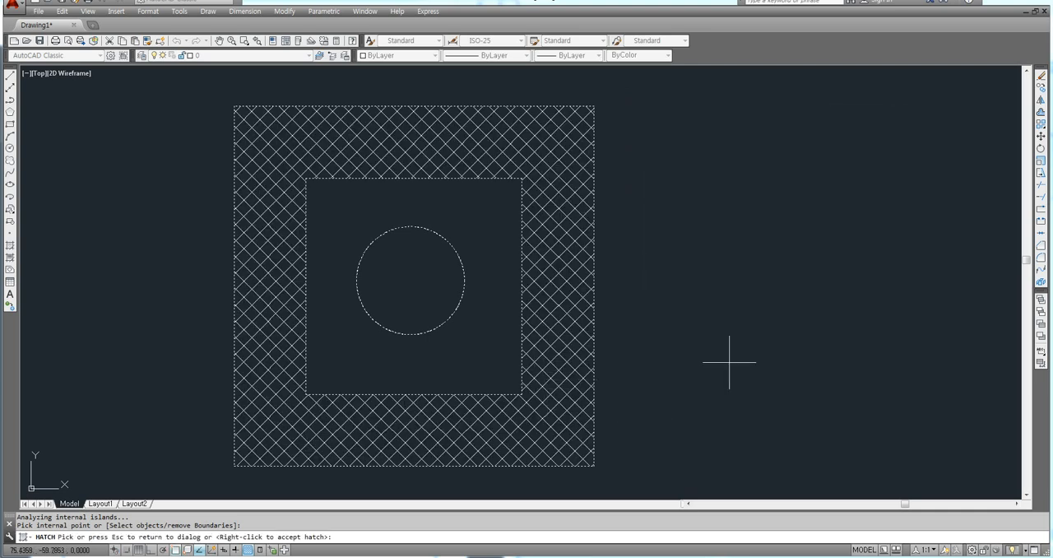
key(Escape)
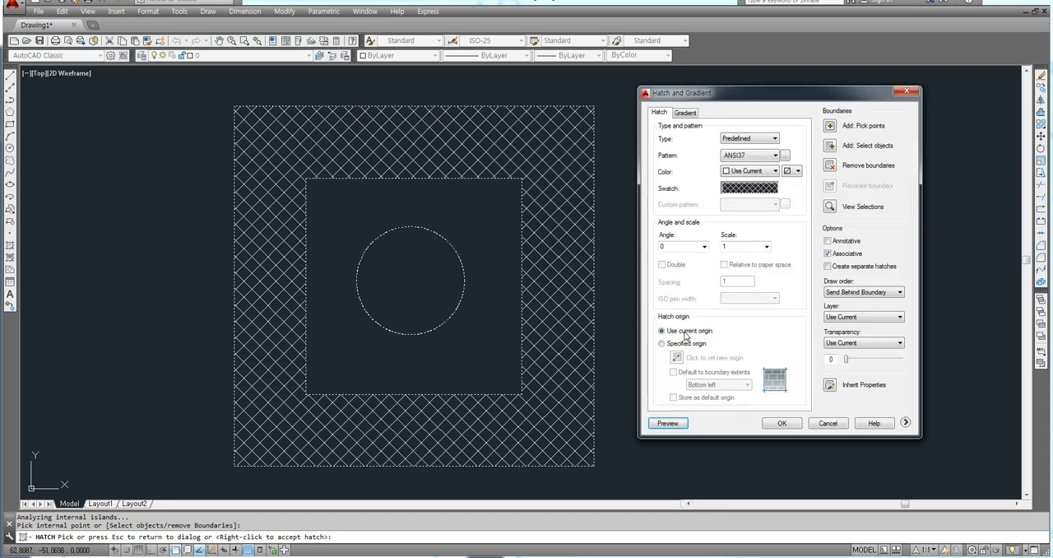
Step: Set the hatch angle to 45 and create the hatch between the outer and inner squares
mouse_move(750, 96)
mouse_down()
mouse_move(790, 159)
mouse_move(724, 129)
mouse_up()
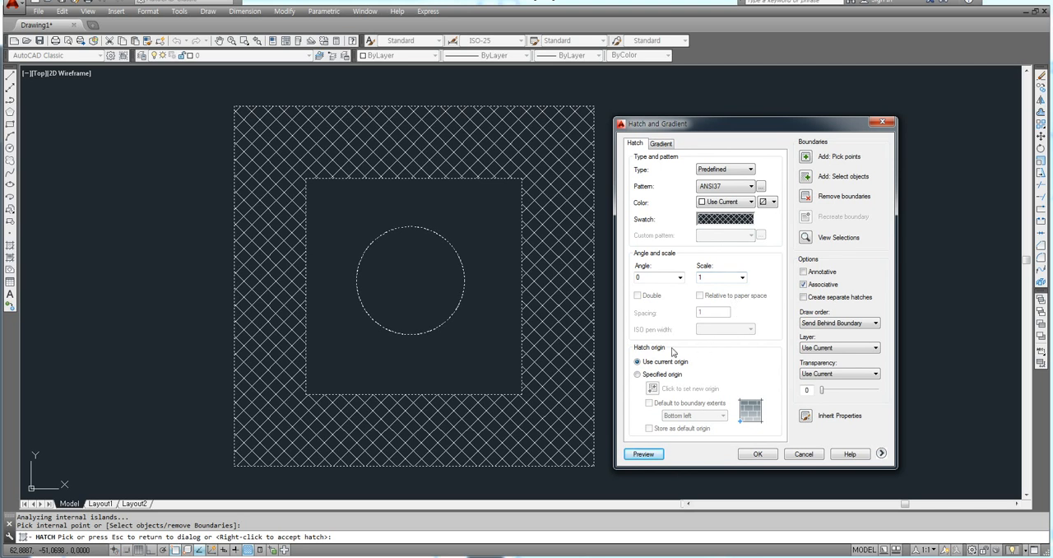
drag(647, 277, 637, 278)
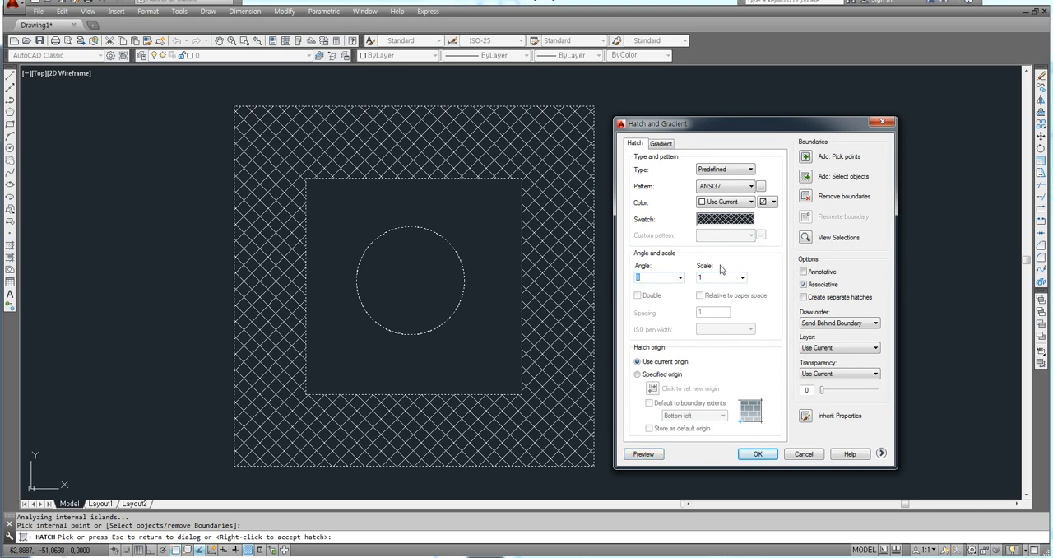
key(Return)
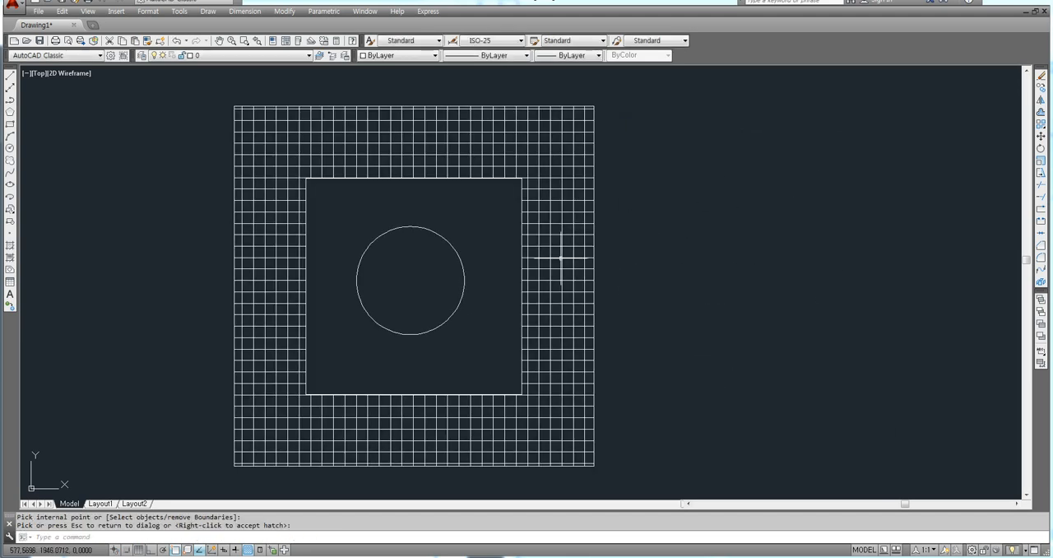
Step: Select the hatch between the squares, turn Ortho off and reposition the hatch's quick properties palette beside the drawing
click(586, 238)
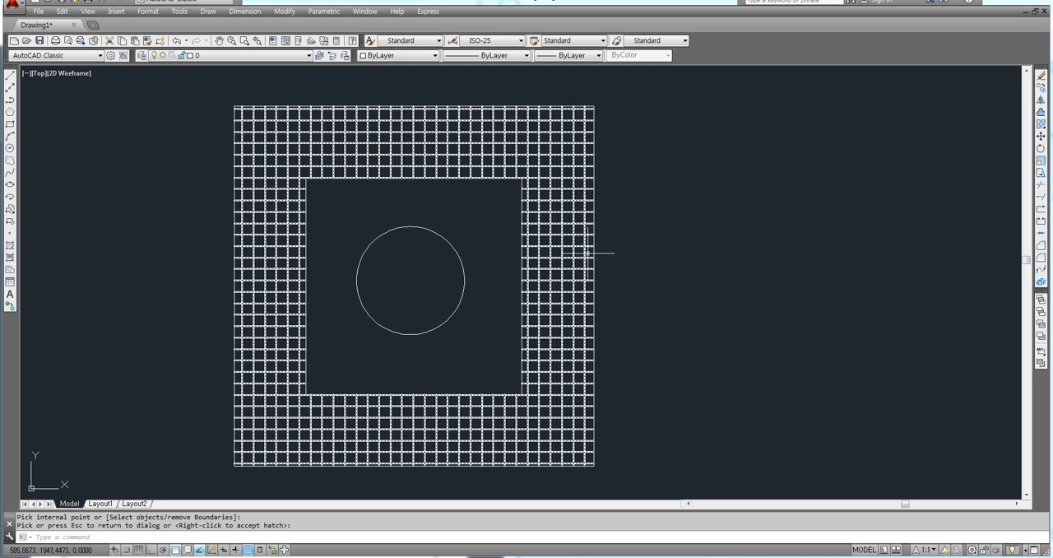
right_click(578, 222)
click(579, 223)
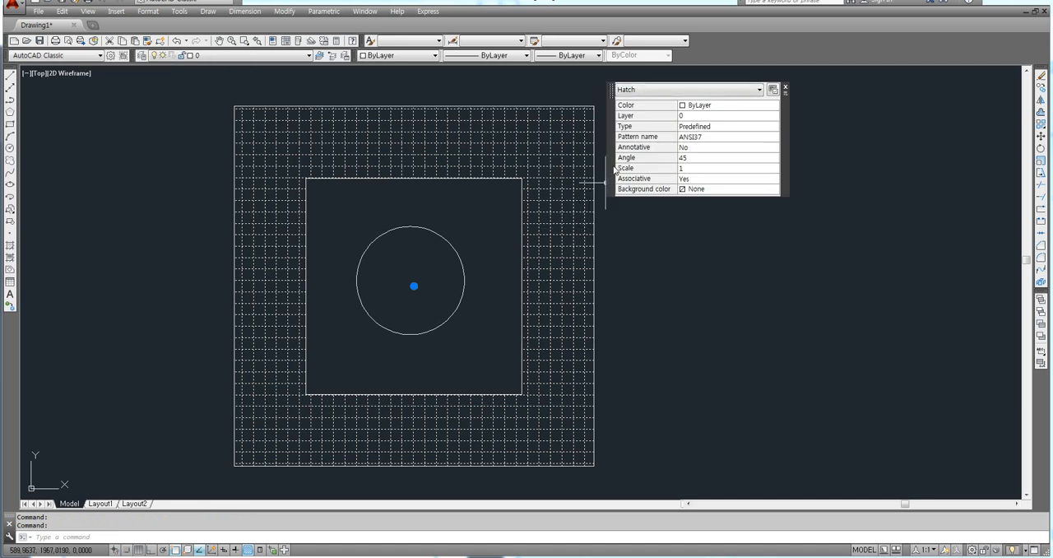
mouse_move(615, 173)
mouse_down()
mouse_move(683, 217)
mouse_move(662, 218)
mouse_move(666, 228)
mouse_up()
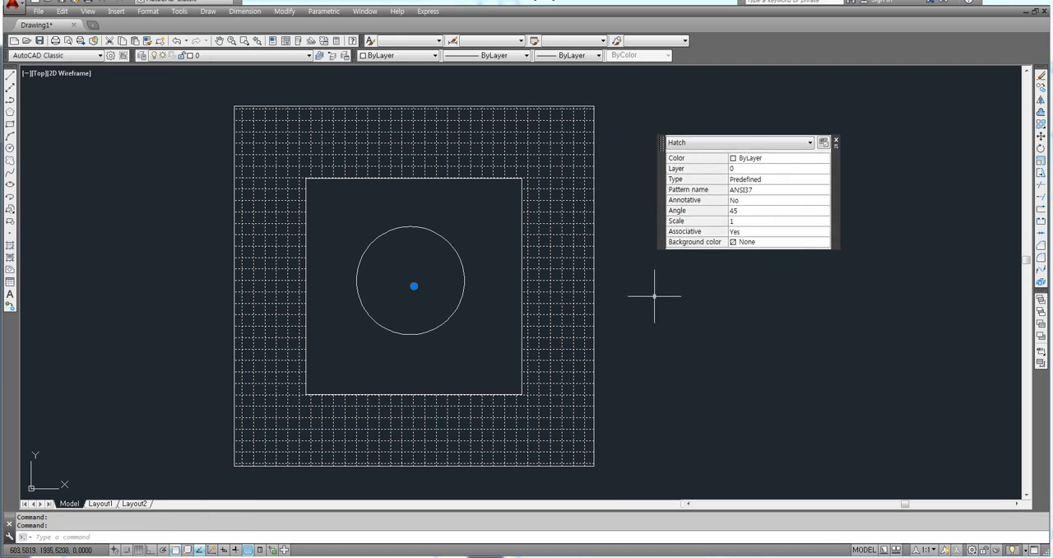
key(F8)
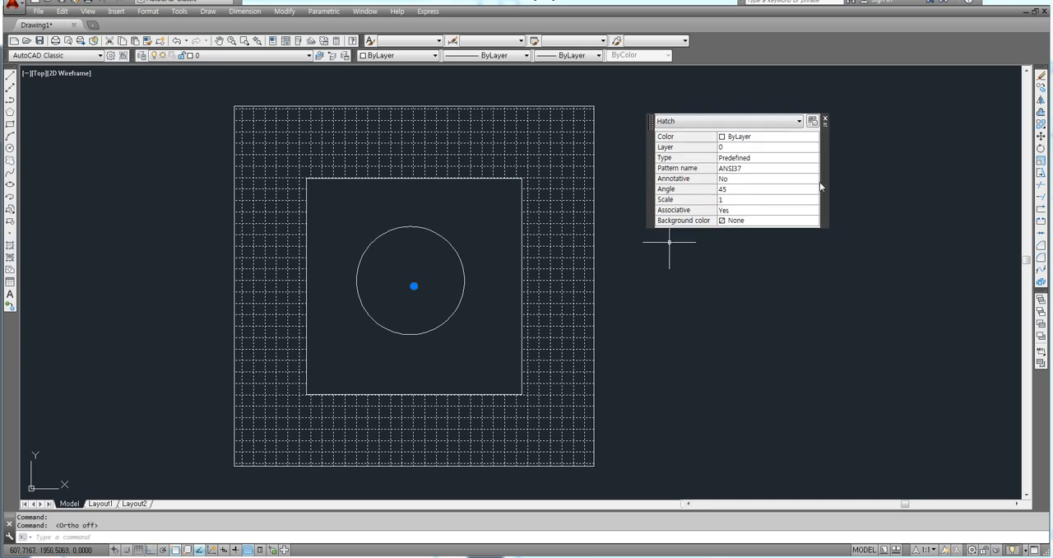
drag(828, 185, 829, 218)
Step: Change the selected hatch's color to Red
click(743, 169)
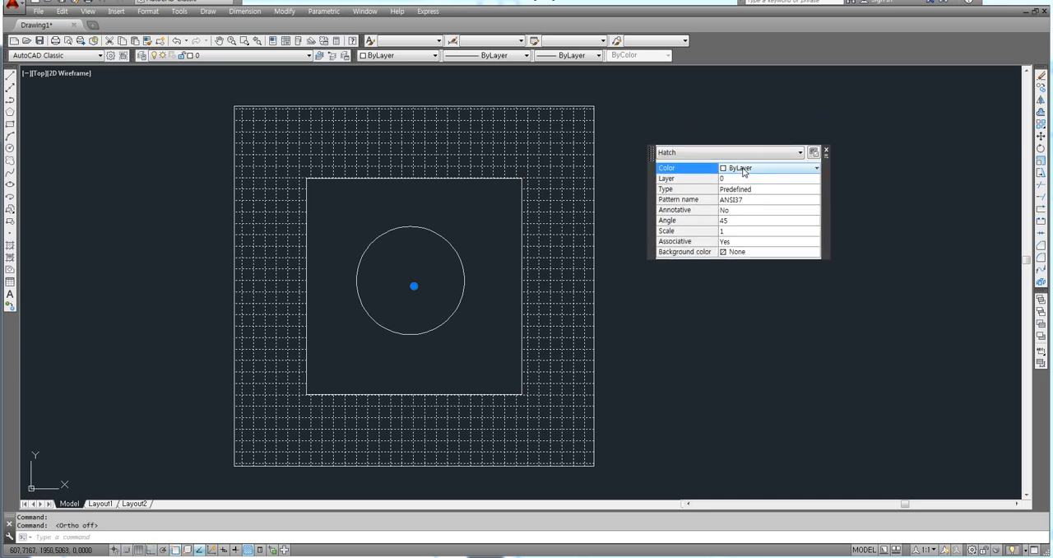
click(742, 170)
click(733, 199)
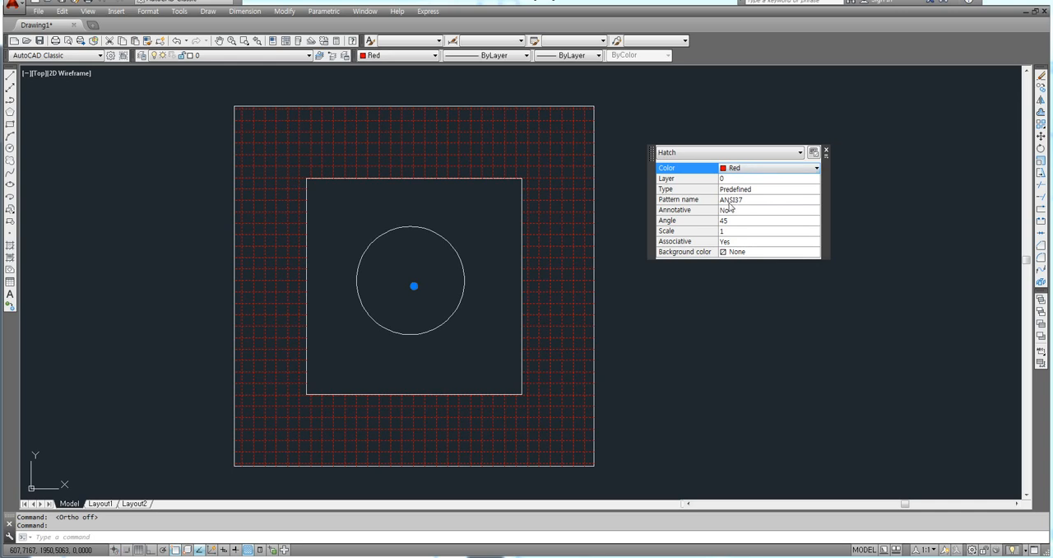
Step: Set the selected hatch's scale to 0.5, keeping its angle at 45
click(727, 223)
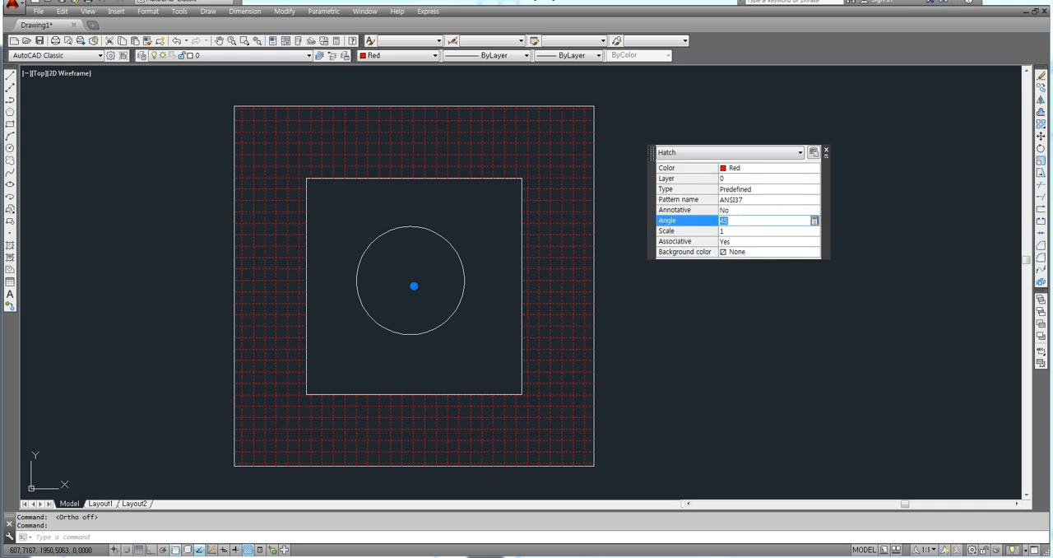
key(Tab)
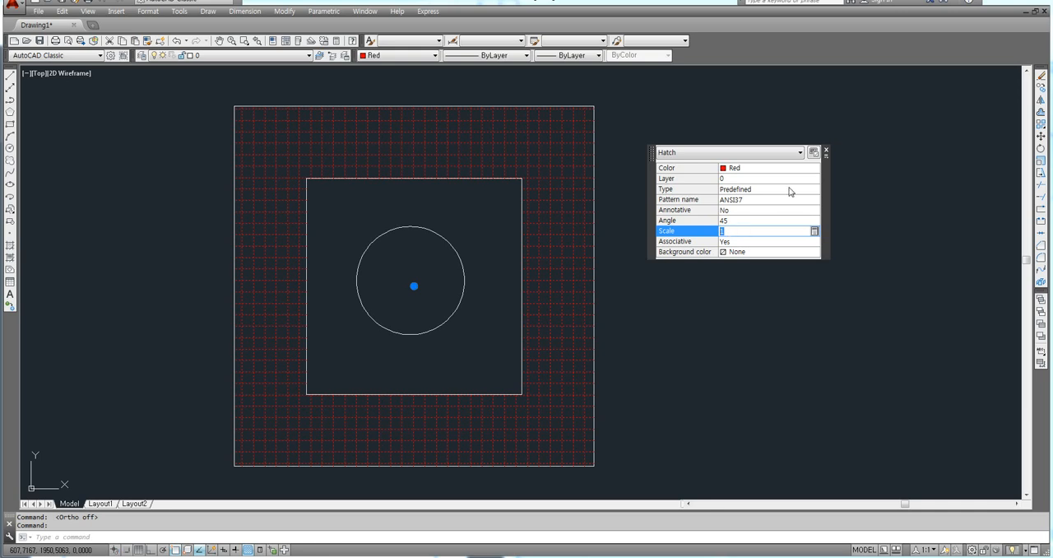
key(Tab)
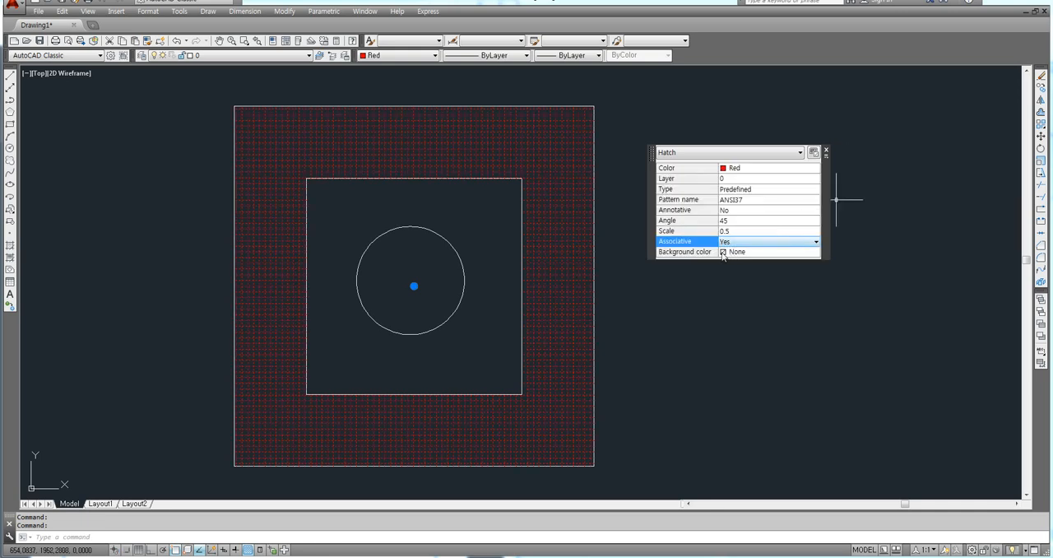
Step: Replace the selected hatch's pattern with ANSI31 from the ANSI patterns
click(742, 200)
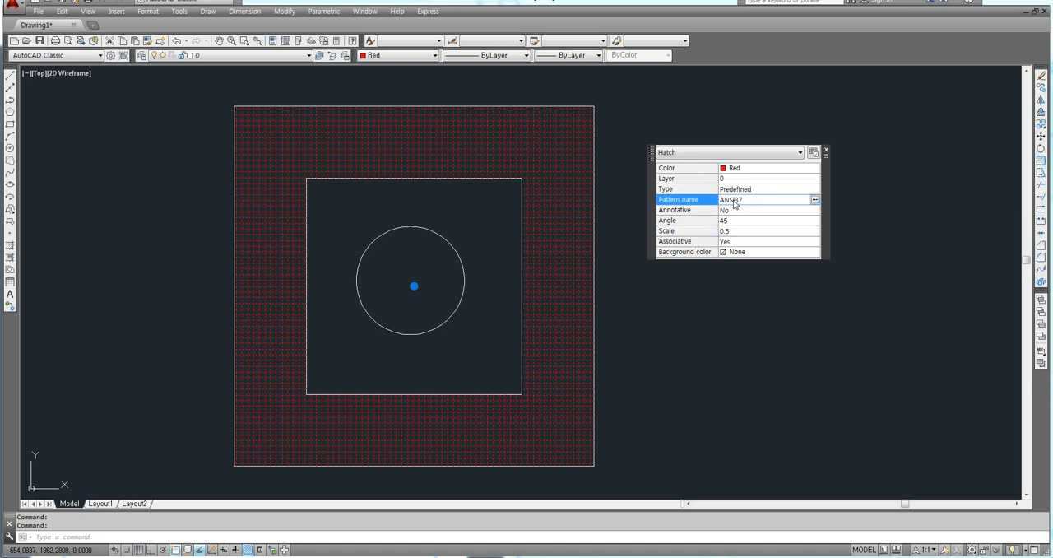
click(813, 200)
click(699, 154)
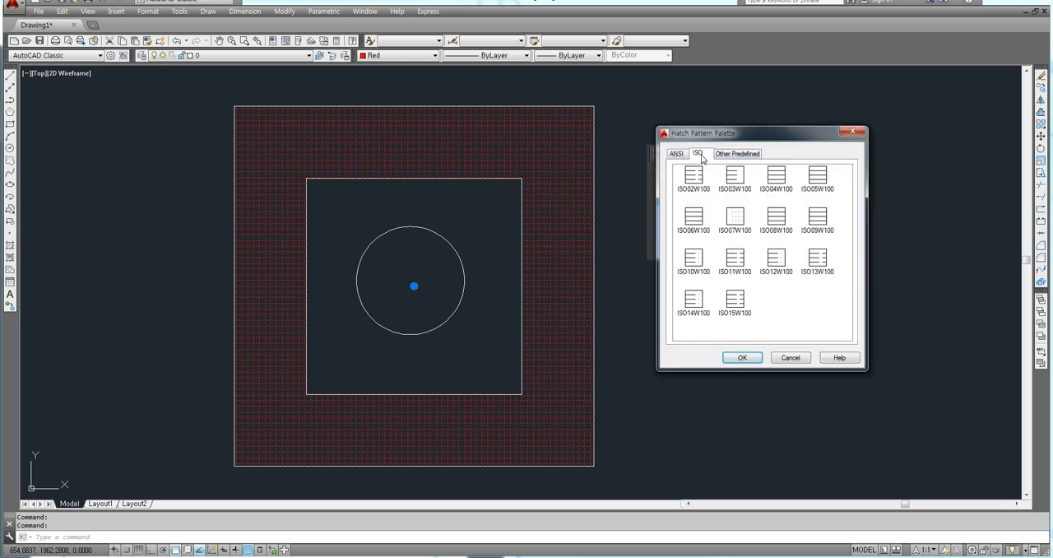
click(679, 153)
click(694, 175)
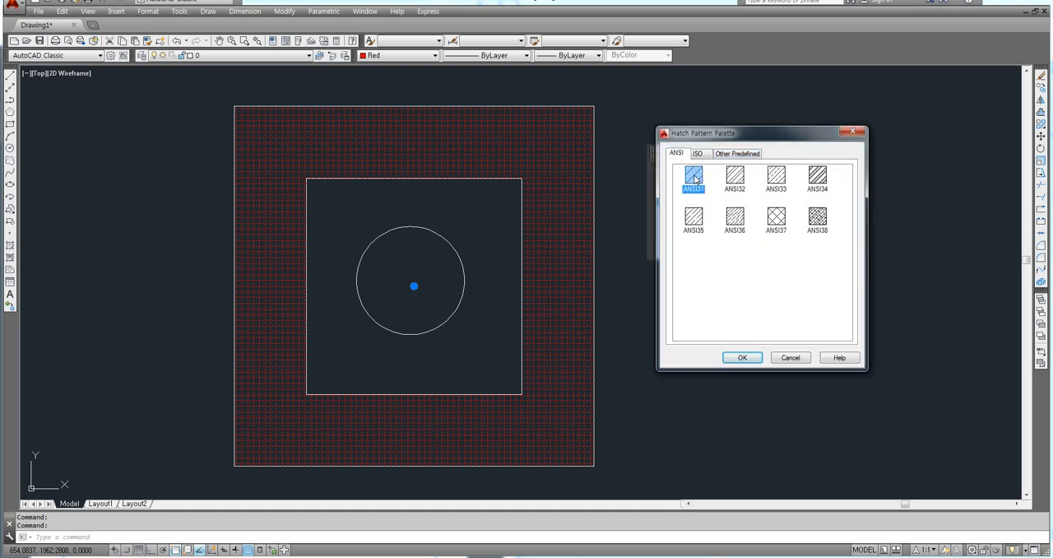
click(741, 357)
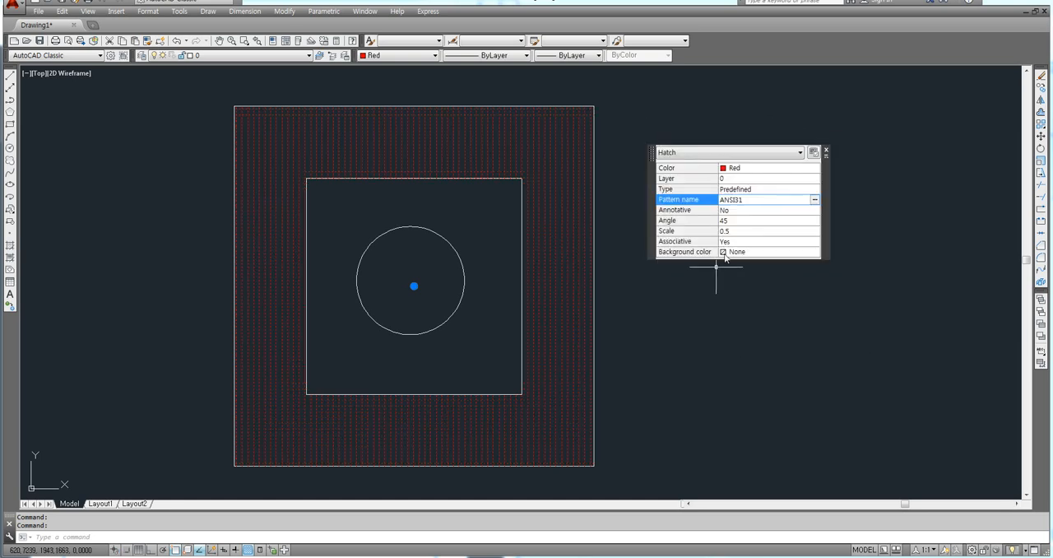
Step: Set the selected hatch's angle to 0
click(734, 221)
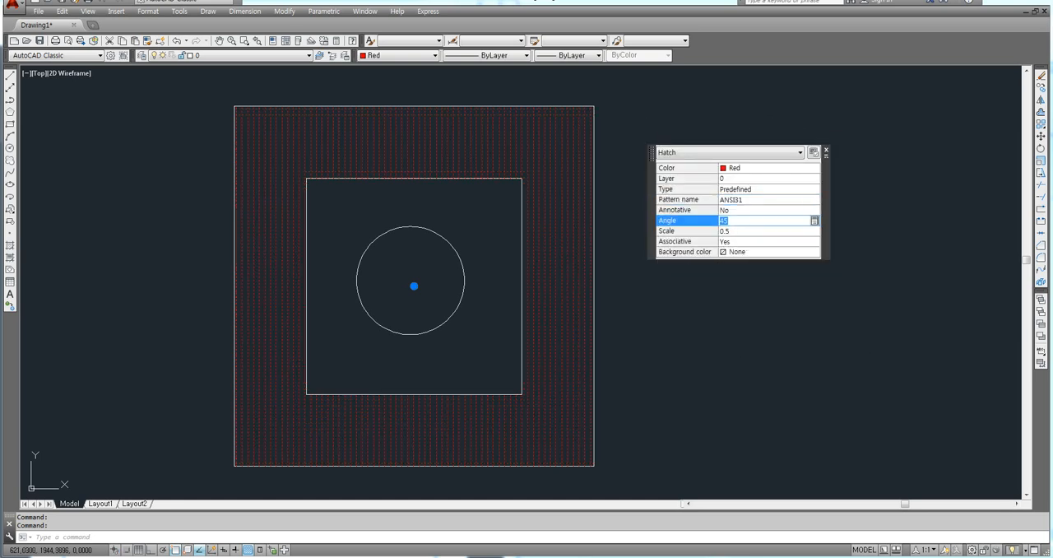
text(0)
key(Tab)
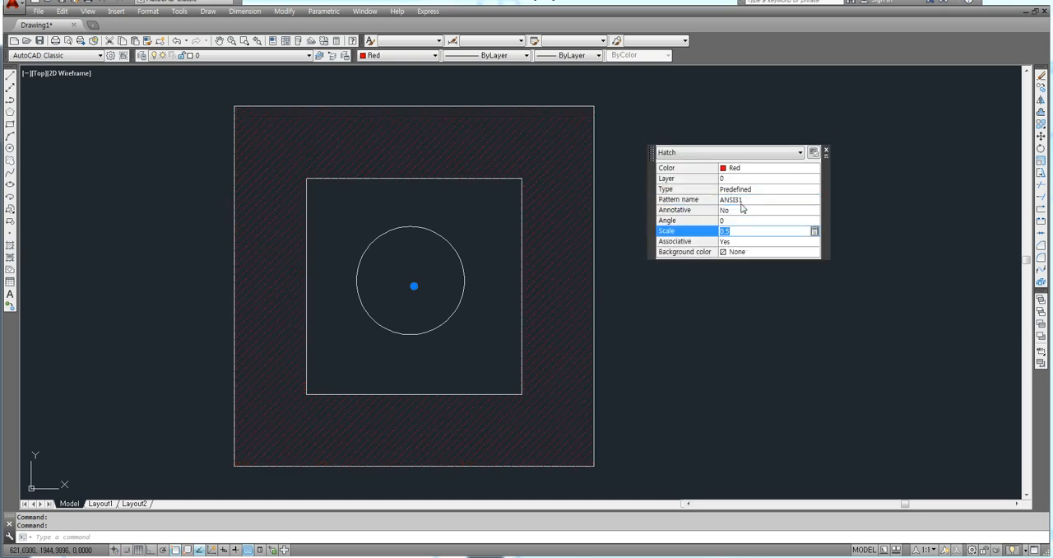
Step: Change the selected hatch's color to Yellow and close its quick properties palette
click(740, 169)
click(739, 171)
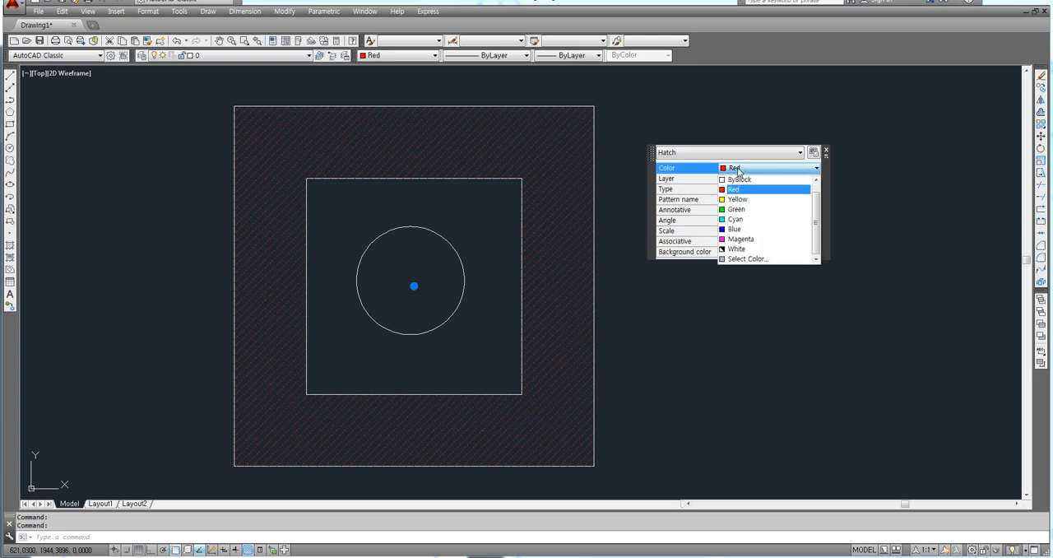
click(734, 203)
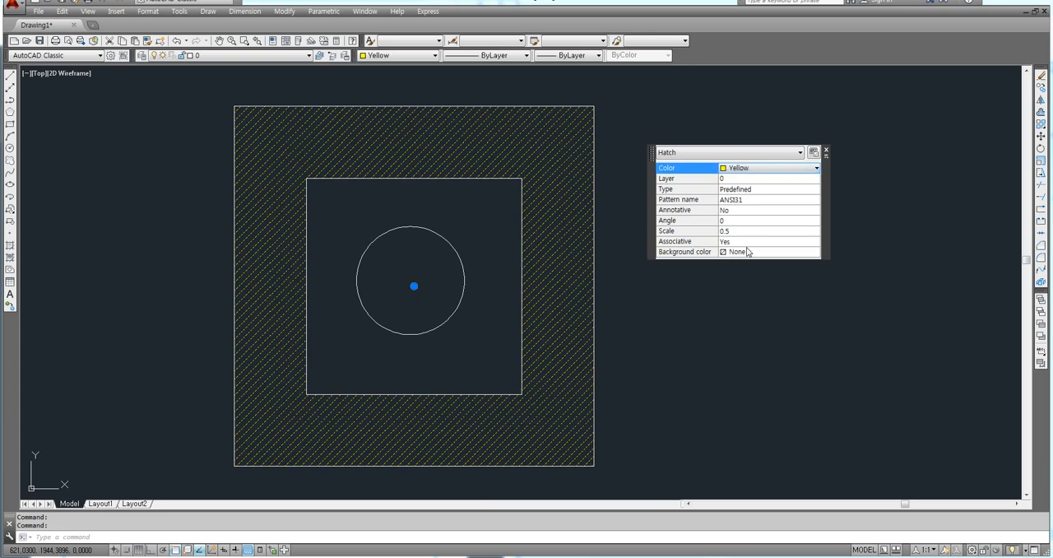
click(827, 152)
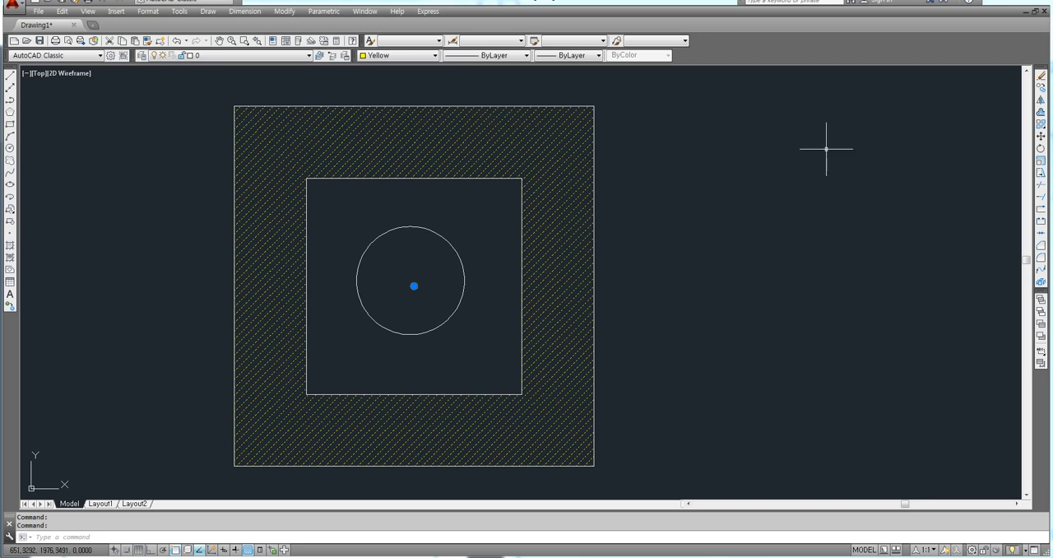
Step: Deselect the yellow hatch between the two squares, then select it again and erase it
key(Escape)
middle_drag(680, 225, 695, 230)
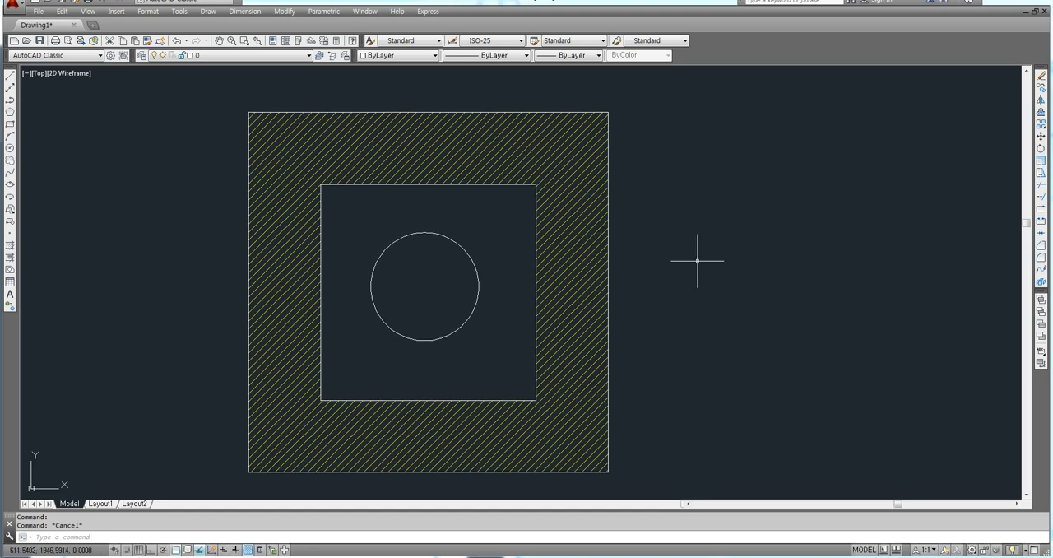
middle_drag(698, 263, 676, 240)
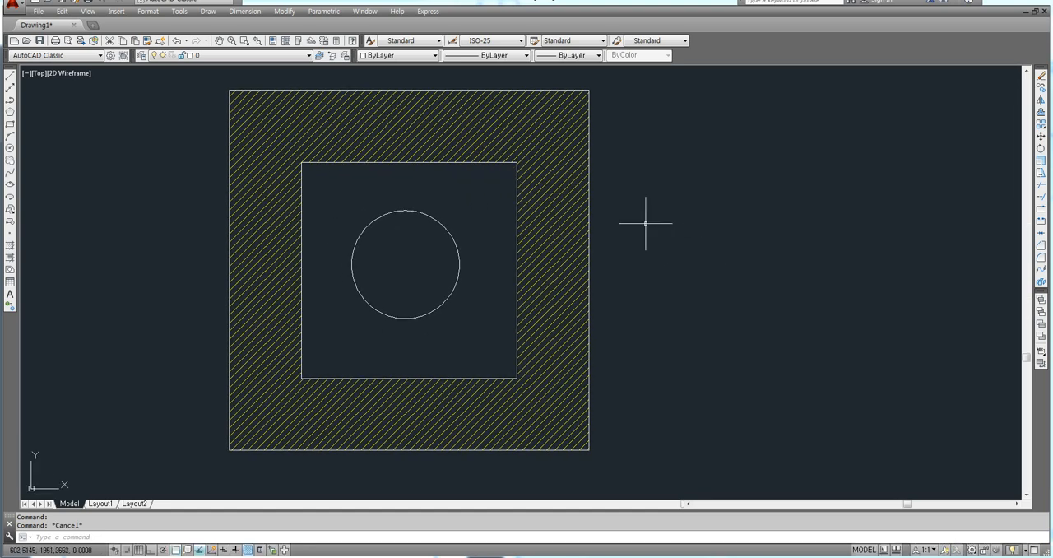
click(549, 270)
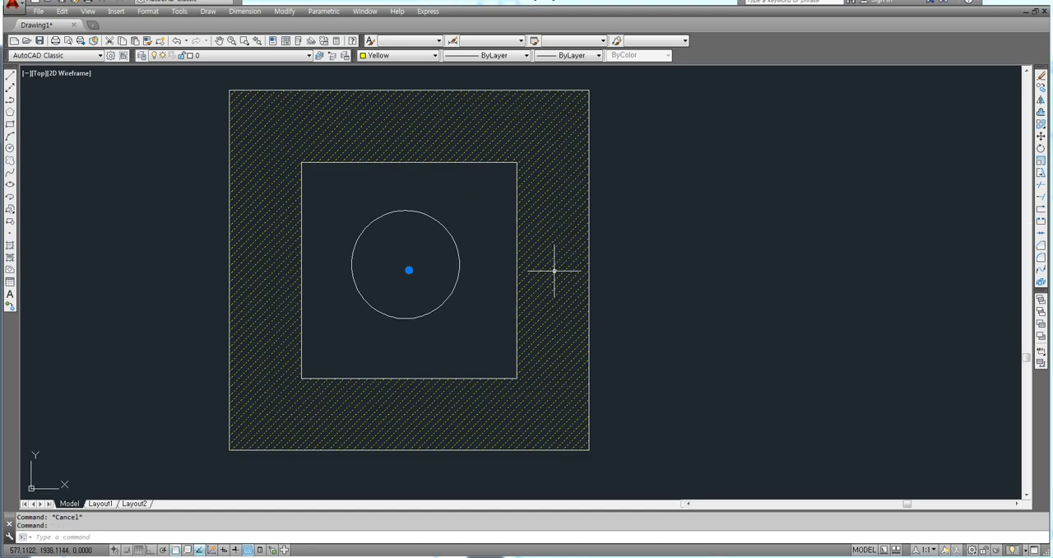
key(Delete)
Step: Start a new hatch and choose the SOLID pattern from the other predefined patterns
text(h)
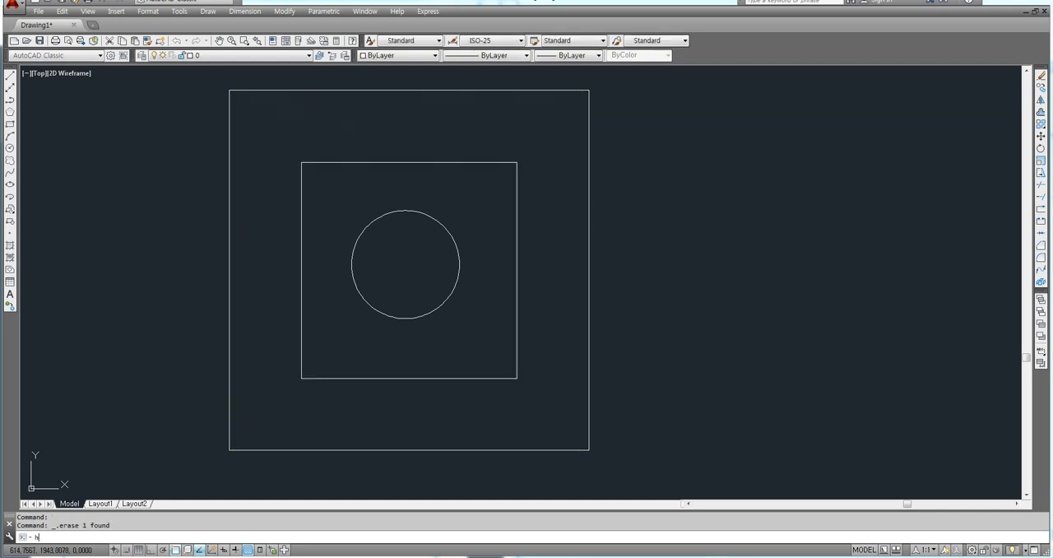
key(Return)
drag(734, 128, 725, 99)
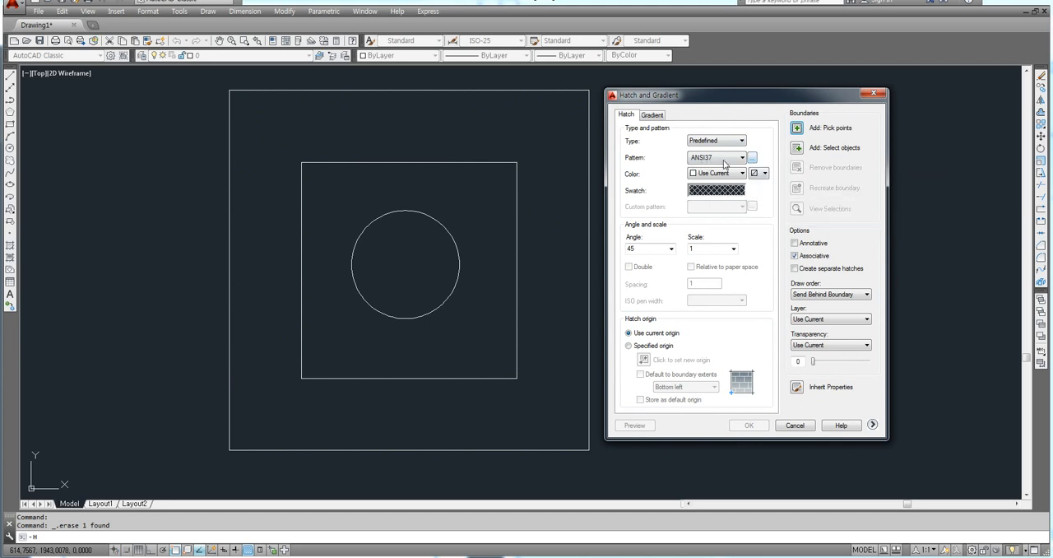
click(752, 158)
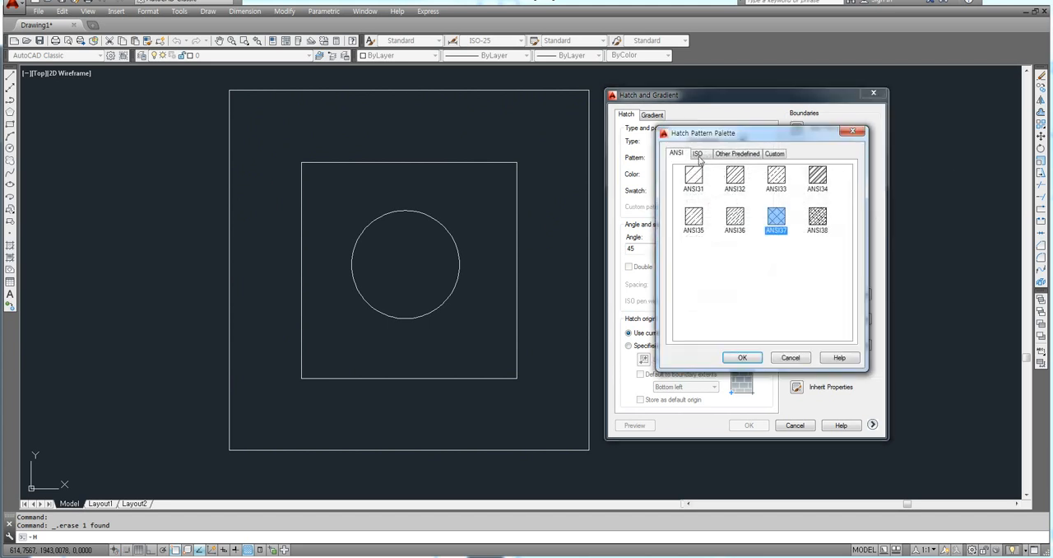
click(726, 155)
click(695, 176)
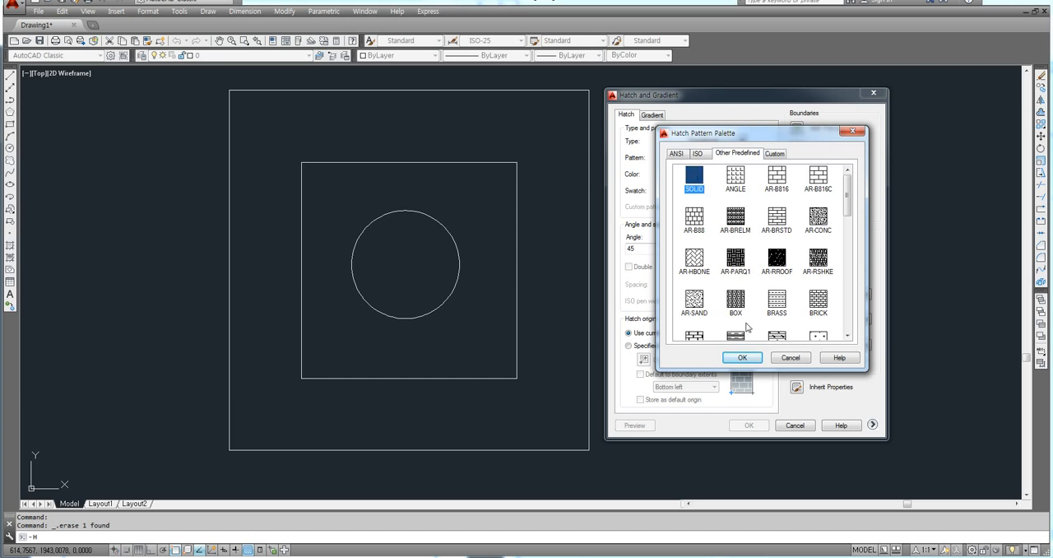
click(741, 357)
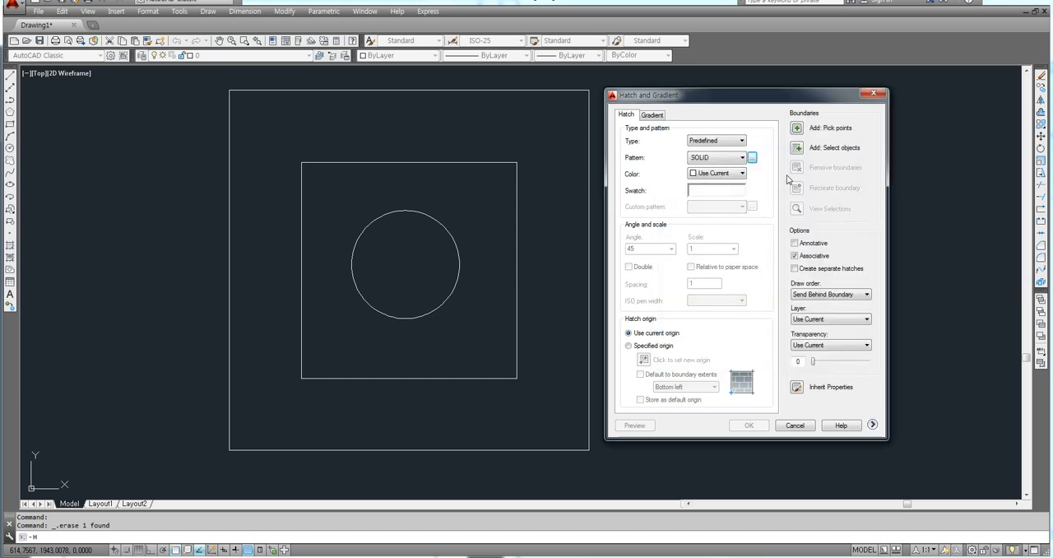
Step: Pick an internal point between the outer and inner squares as the area for the solid hatch
click(799, 129)
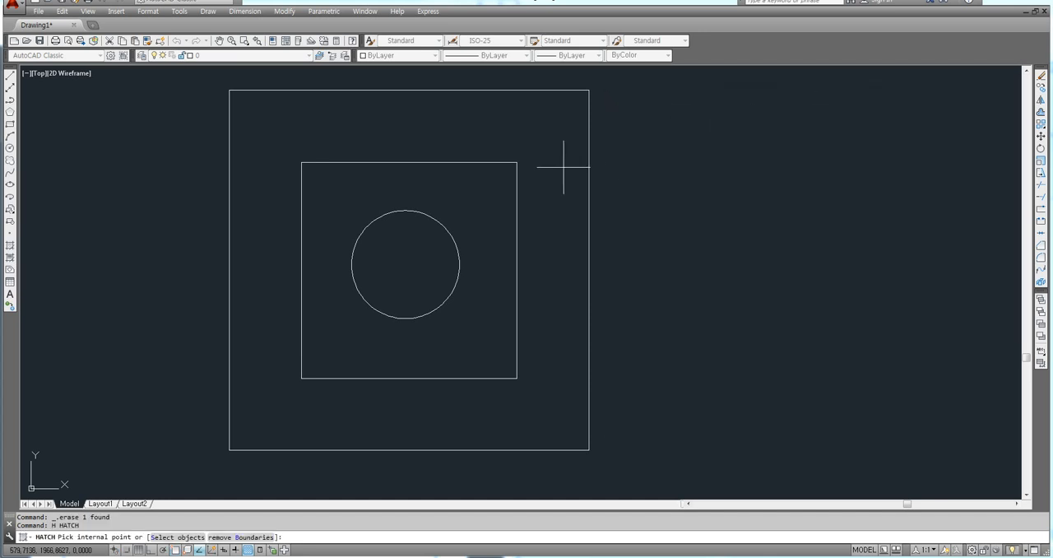
click(560, 169)
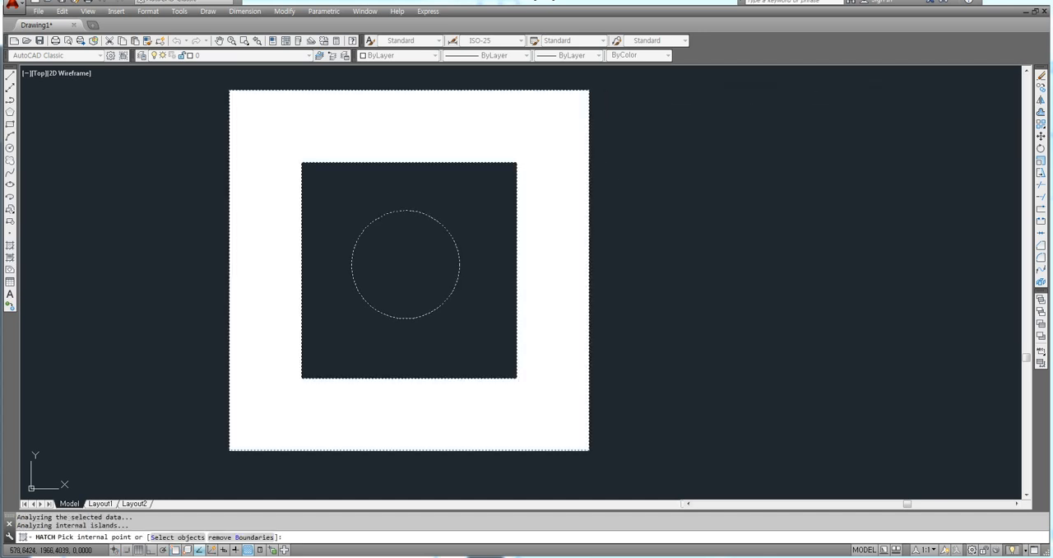
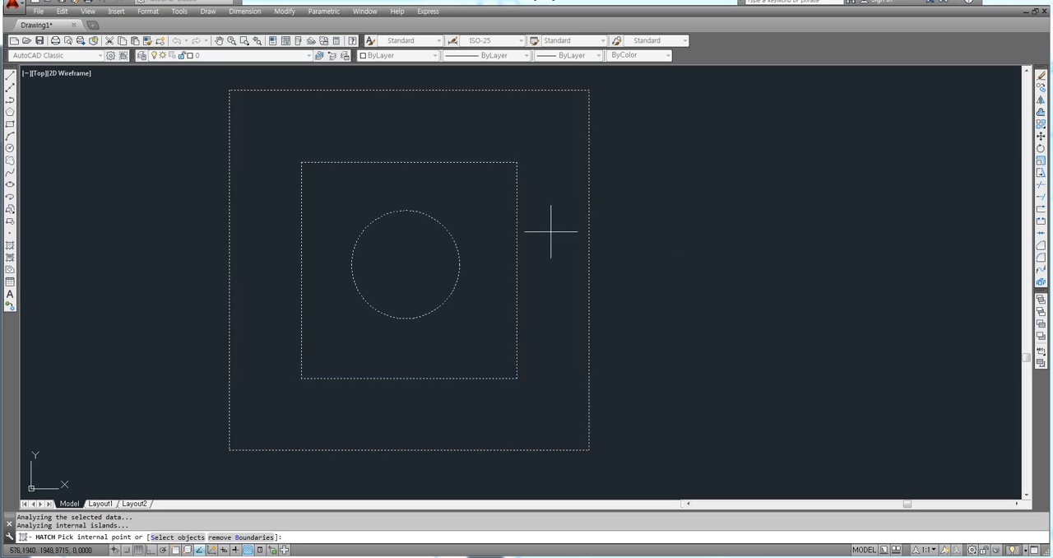
Step: Finish picking the area between the two squares and set the solid hatch's color to Red
click(550, 232)
key(Return)
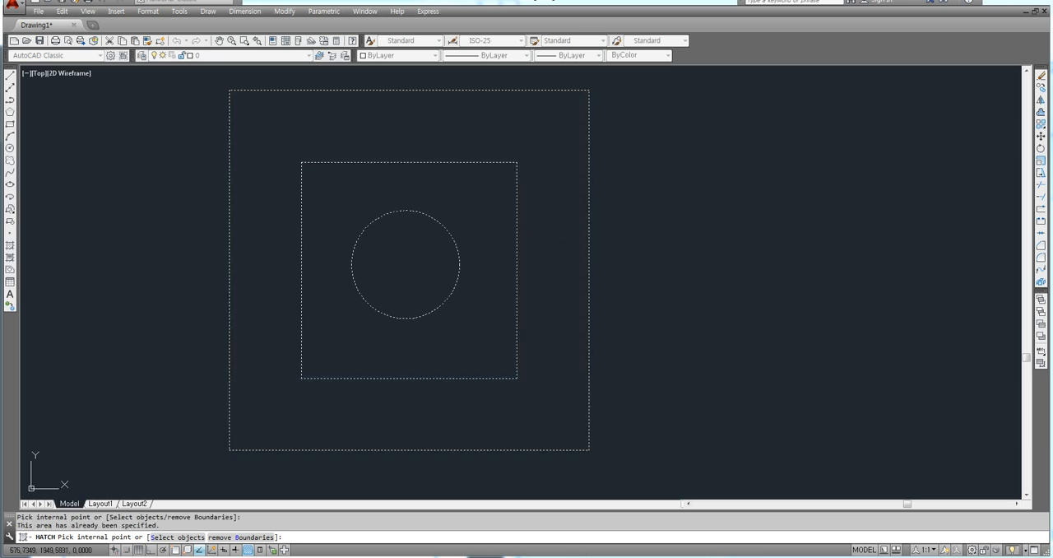
drag(760, 102, 773, 99)
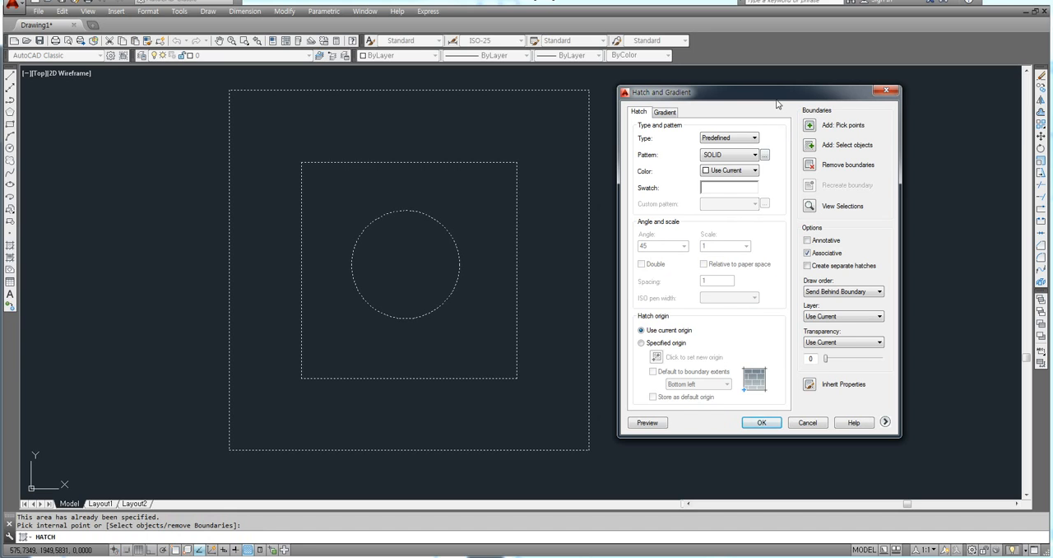
click(727, 170)
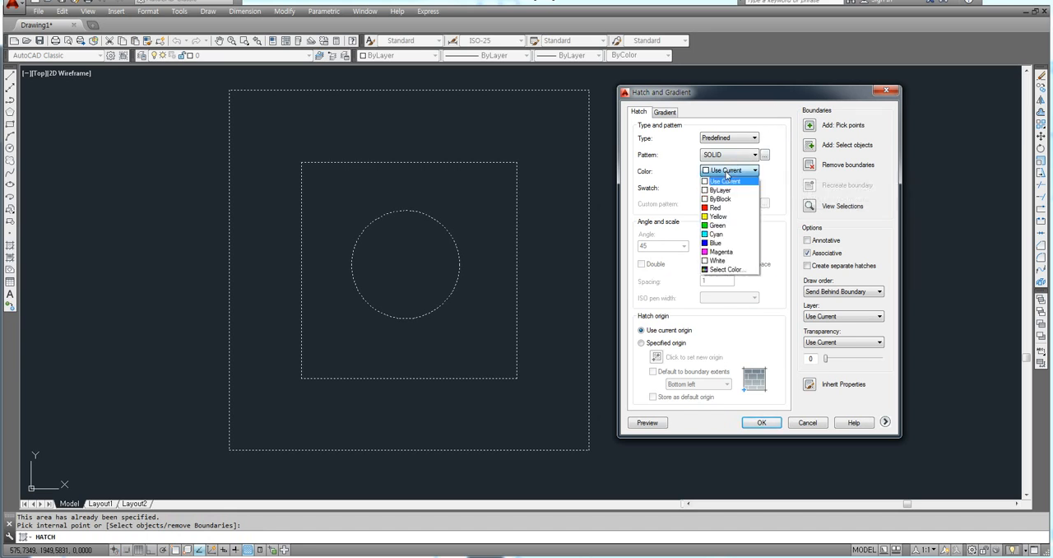
click(714, 207)
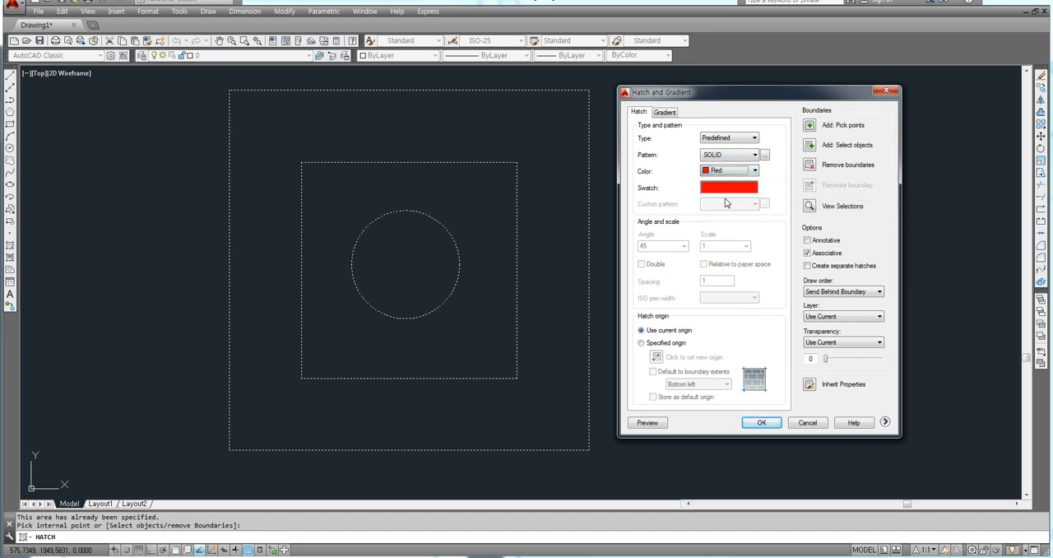
drag(791, 98, 772, 94)
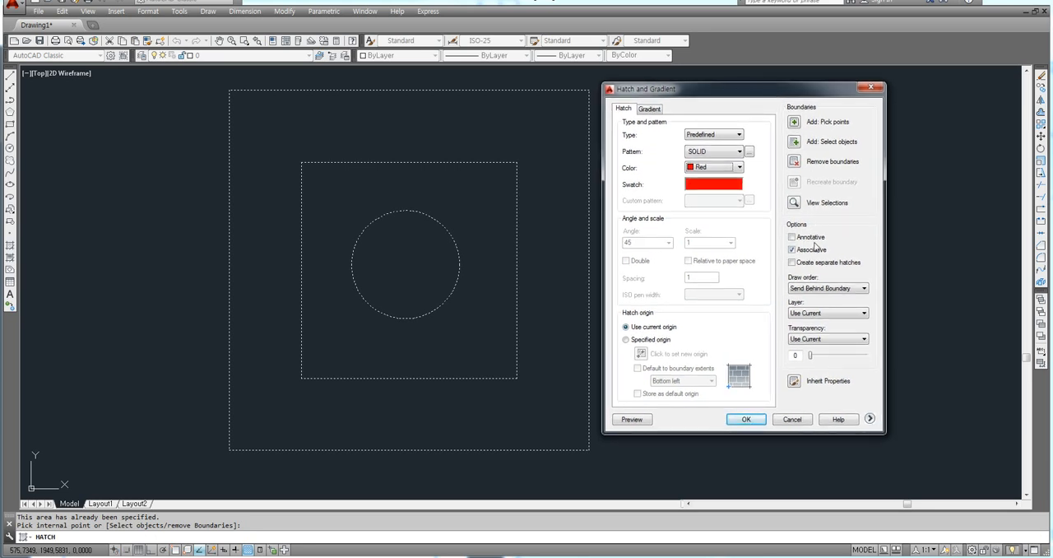
Step: Expand the additional hatch options and specify the hatch origin at the outer square's lower-left corner
click(869, 419)
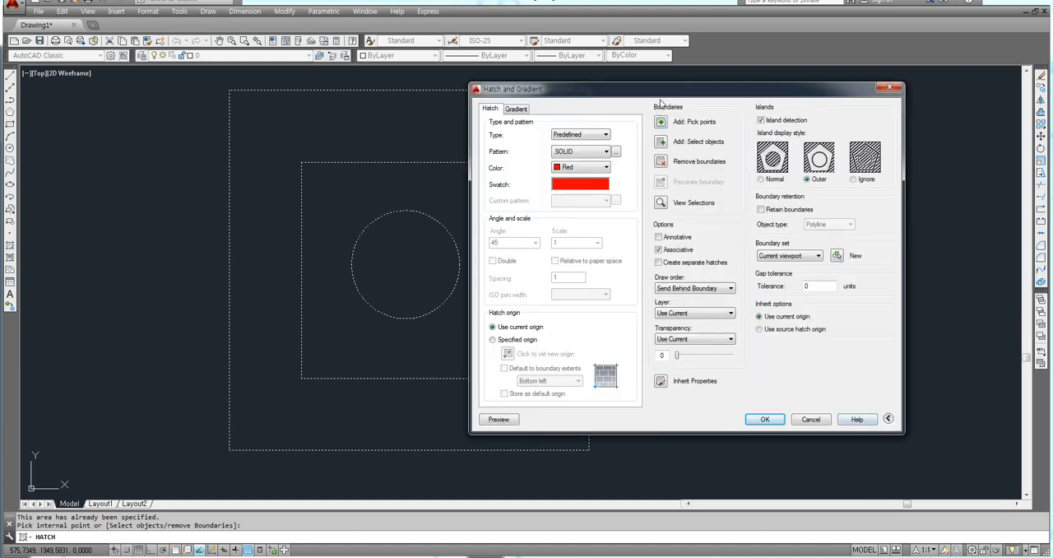
drag(670, 90, 818, 90)
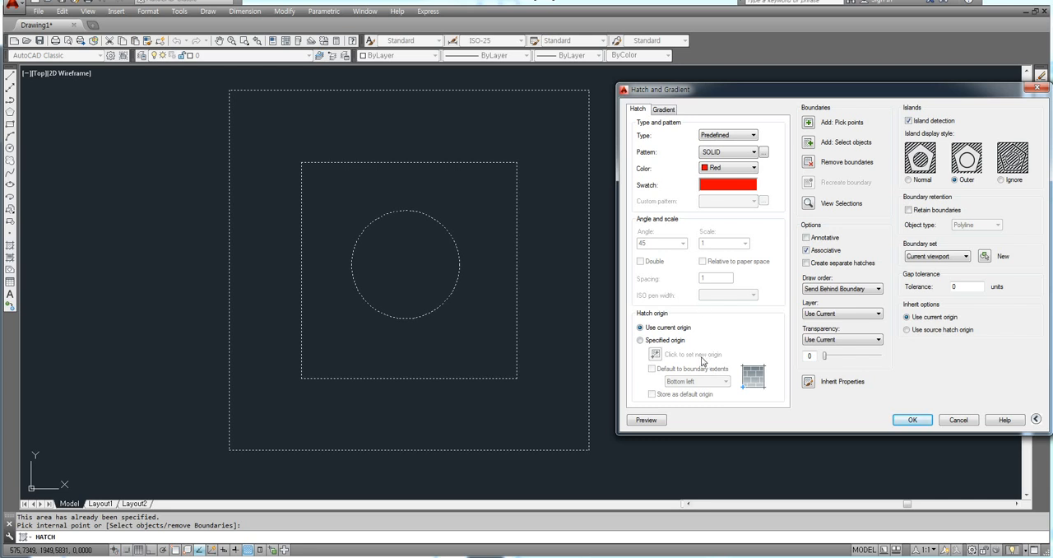
click(641, 343)
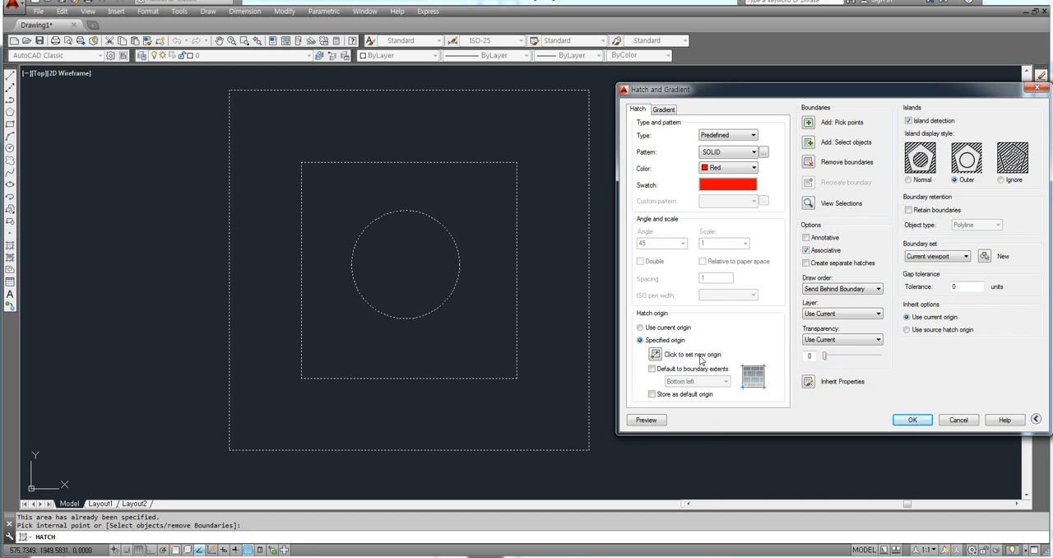
click(655, 355)
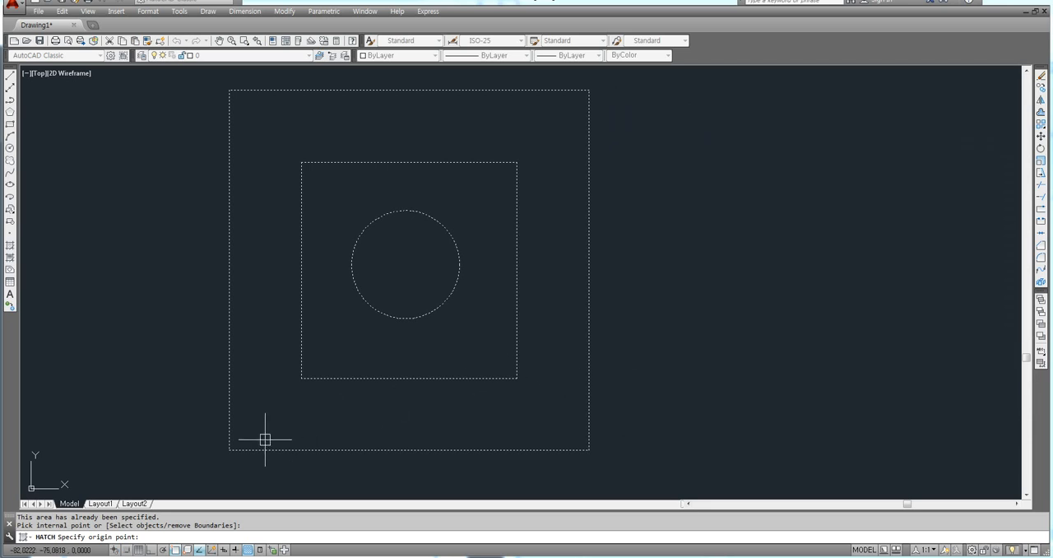
click(229, 449)
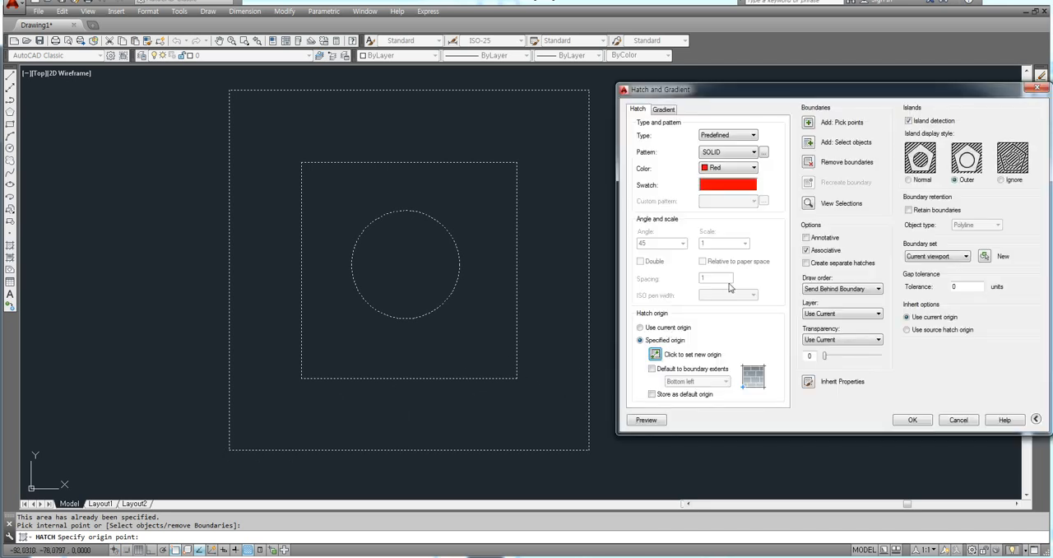
Step: Browse the ANSI and other predefined patterns and choose NET as the hatch pattern
click(764, 153)
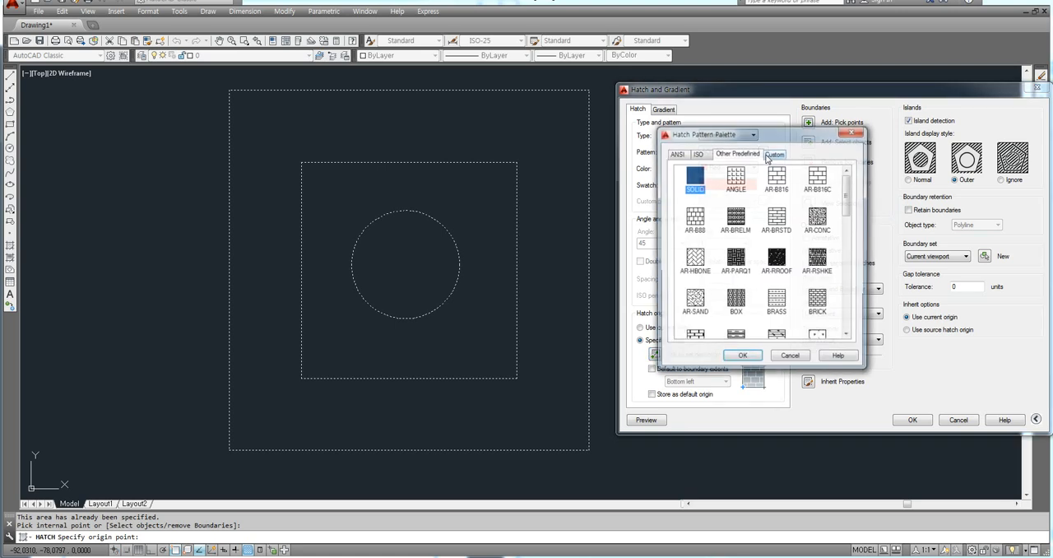
click(685, 155)
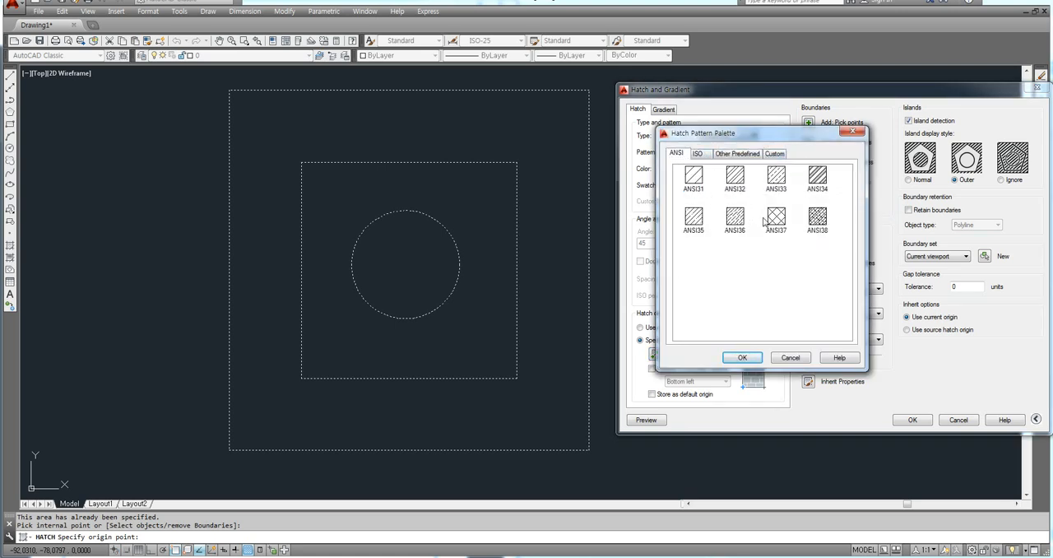
click(716, 155)
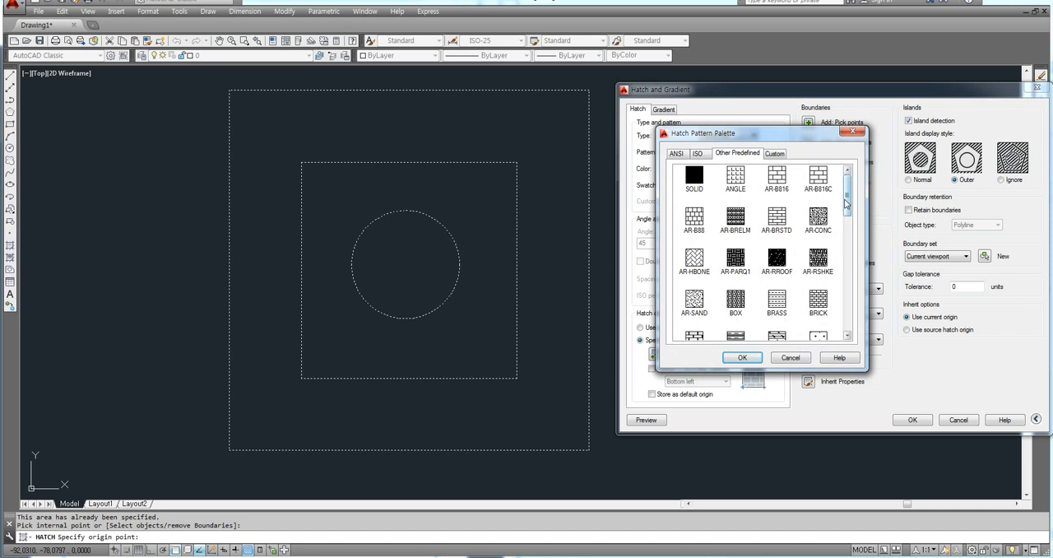
drag(847, 200, 857, 305)
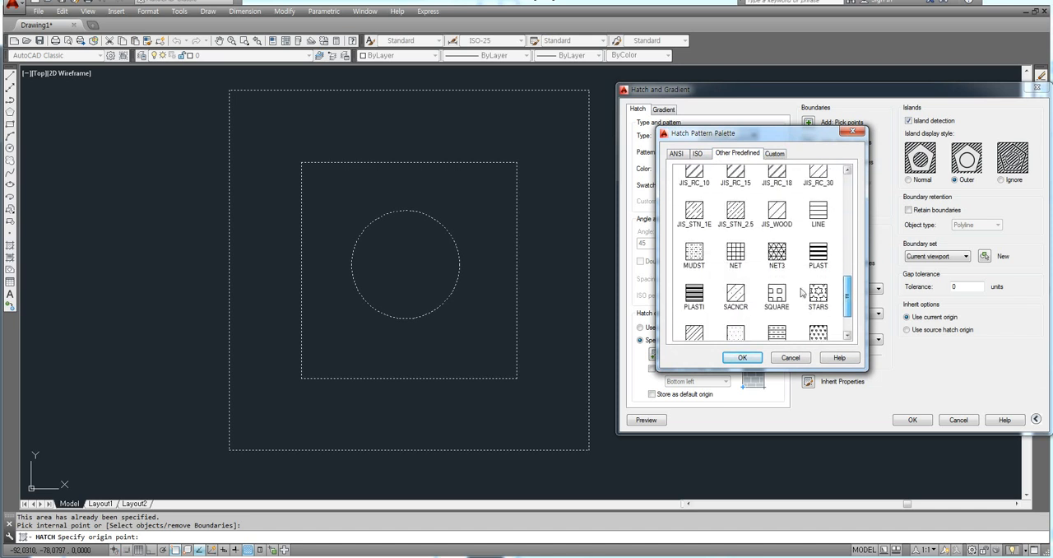
click(734, 255)
click(742, 358)
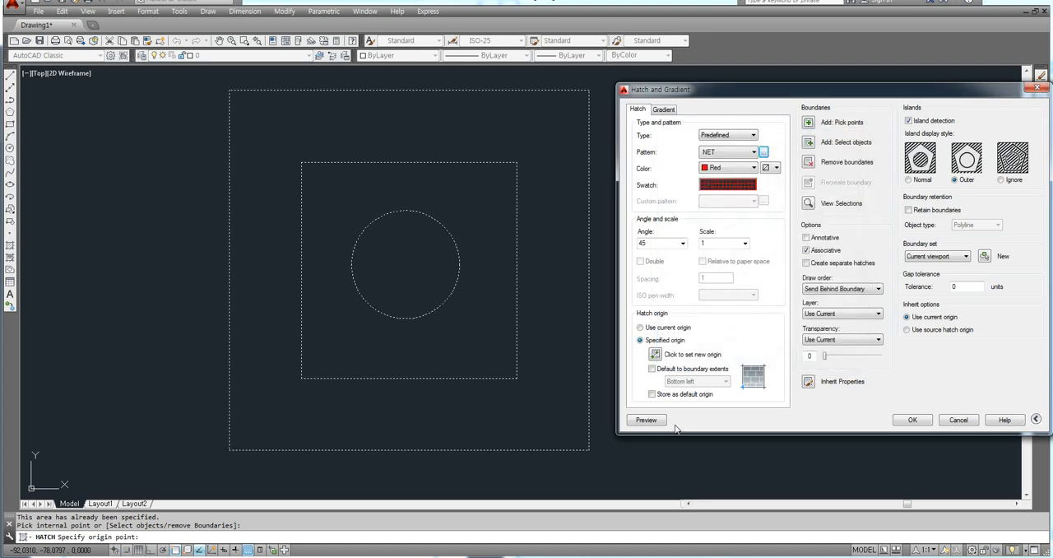
Step: Preview the red NET hatch, set its angle to 0 and apply it between the two squares
click(646, 419)
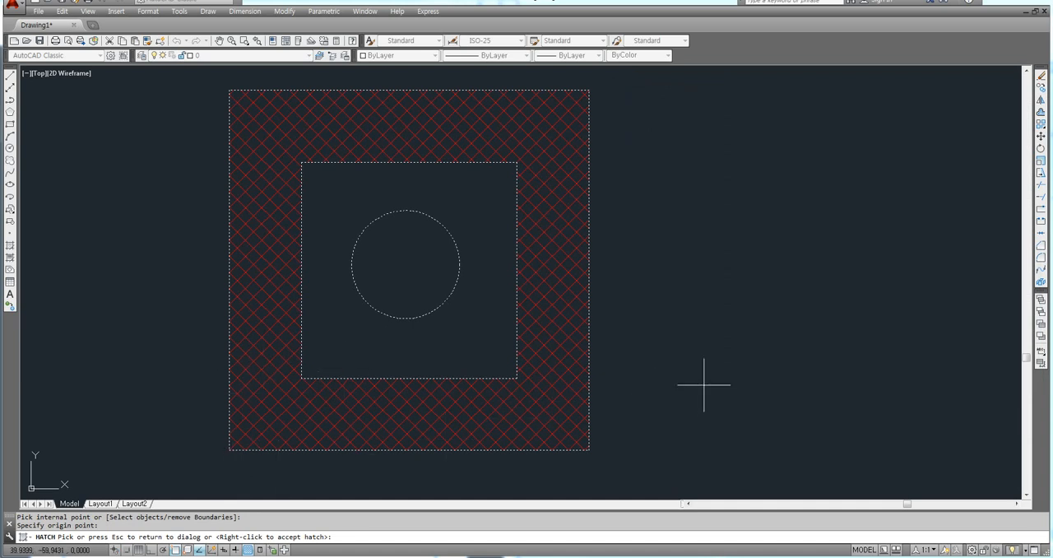
key(Escape)
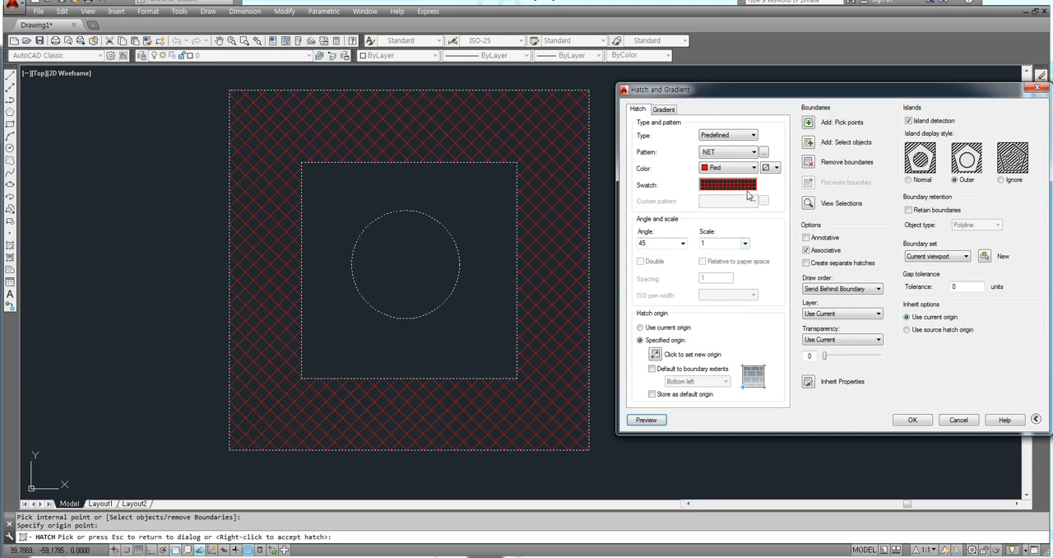
text(0)
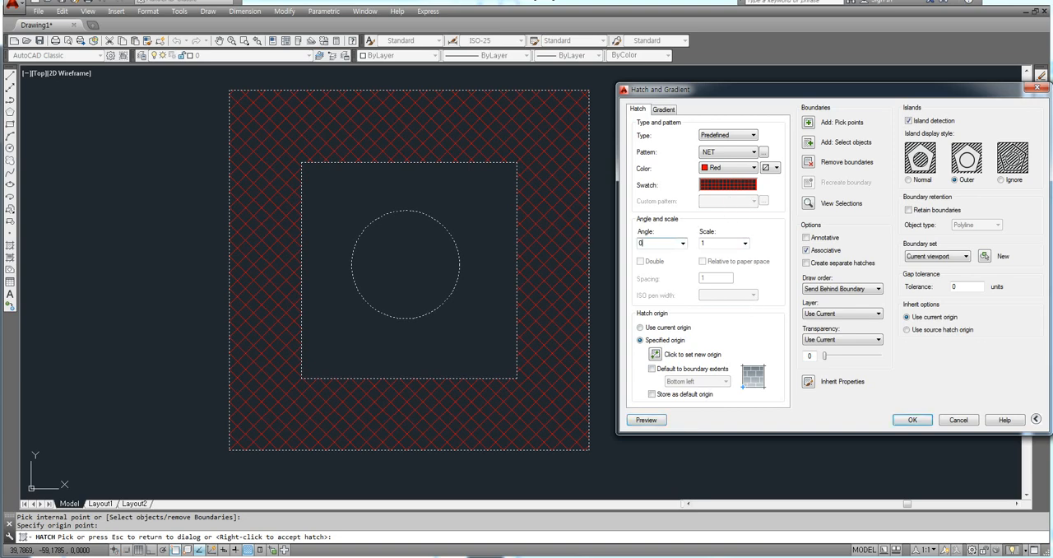
key(Return)
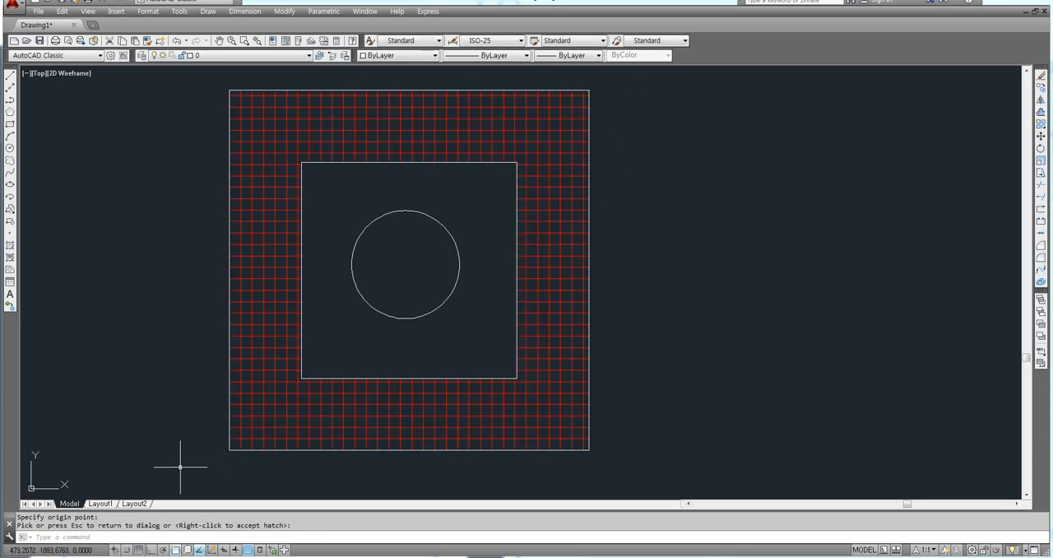
Step: Examine how the NET hatch grid meets the lower edge and corners of the outer square
scroll(218, 444, up, 6)
scroll(286, 427, down, 4)
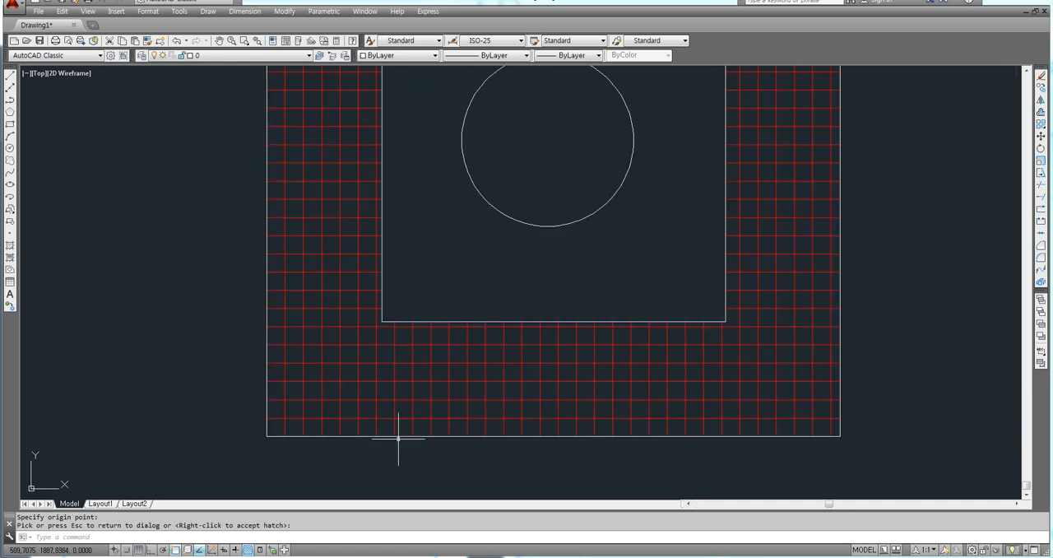
middle_drag(397, 437, 242, 437)
scroll(703, 439, up, 2)
scroll(664, 423, down, 3)
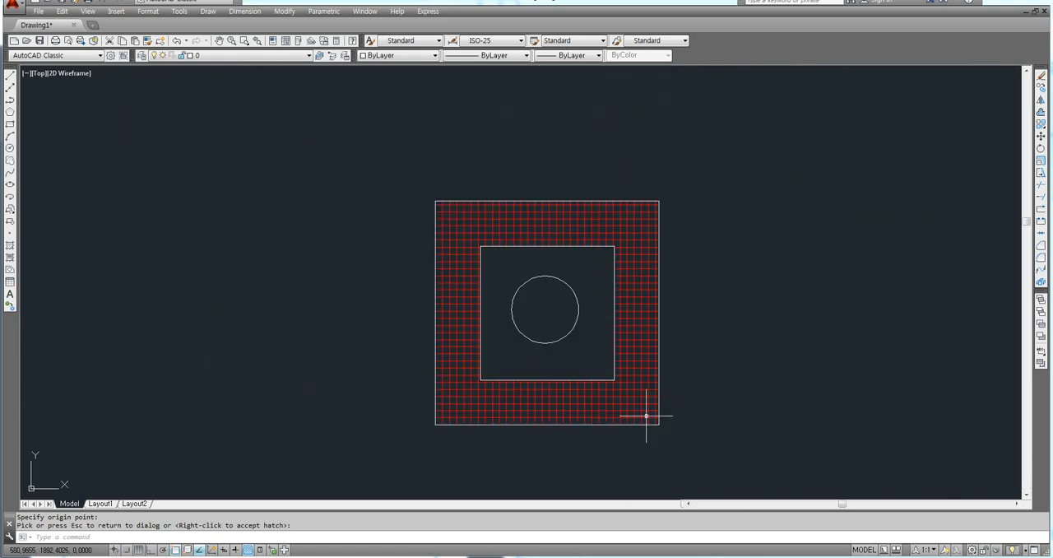
middle_drag(646, 419, 580, 360)
scroll(605, 383, up, 1)
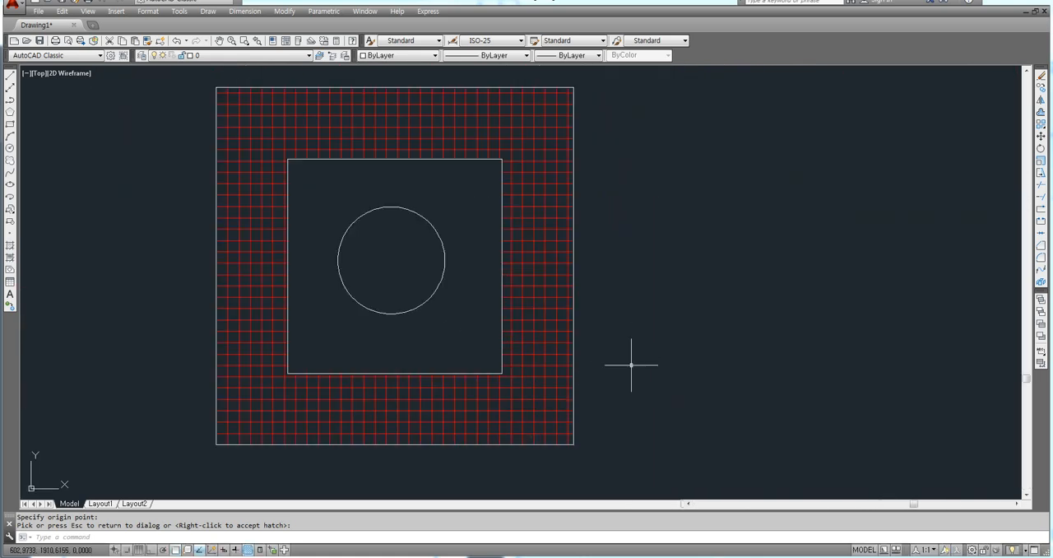
Step: Select the red NET hatch between the two squares and erase it
click(518, 405)
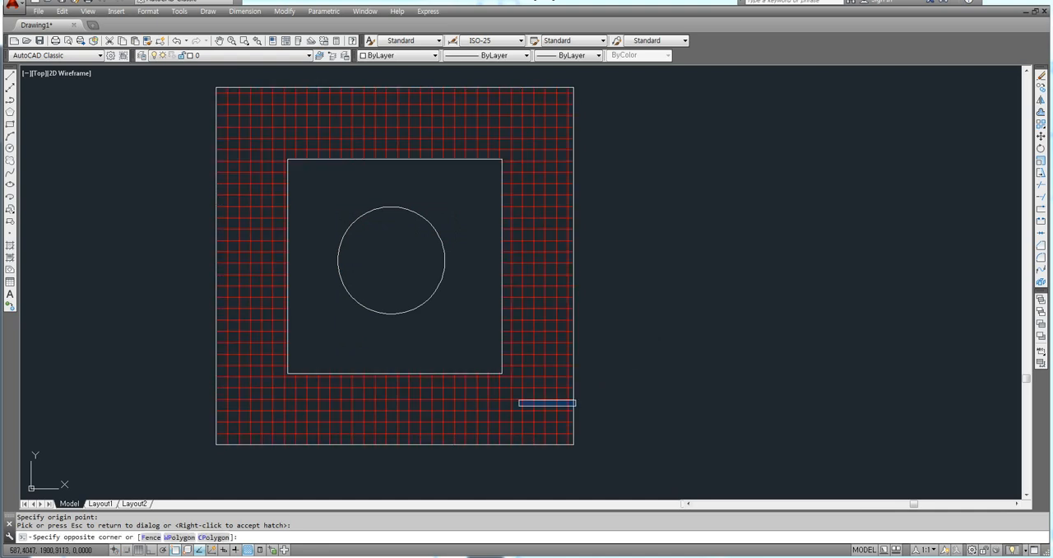
click(470, 415)
key(Delete)
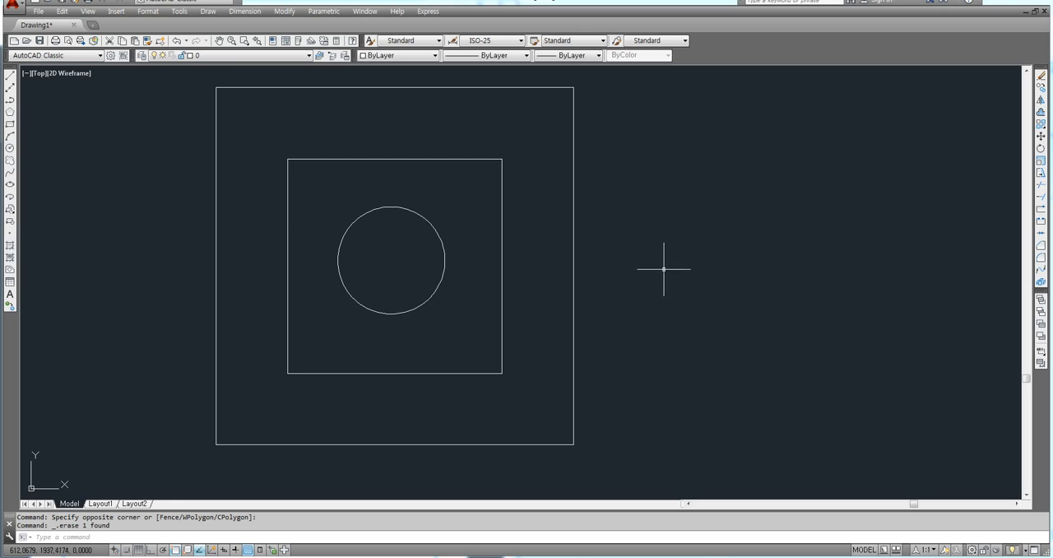
Step: Start a new hatch and set its pattern to SOLID from the other predefined patterns
middle_drag(662, 268, 616, 275)
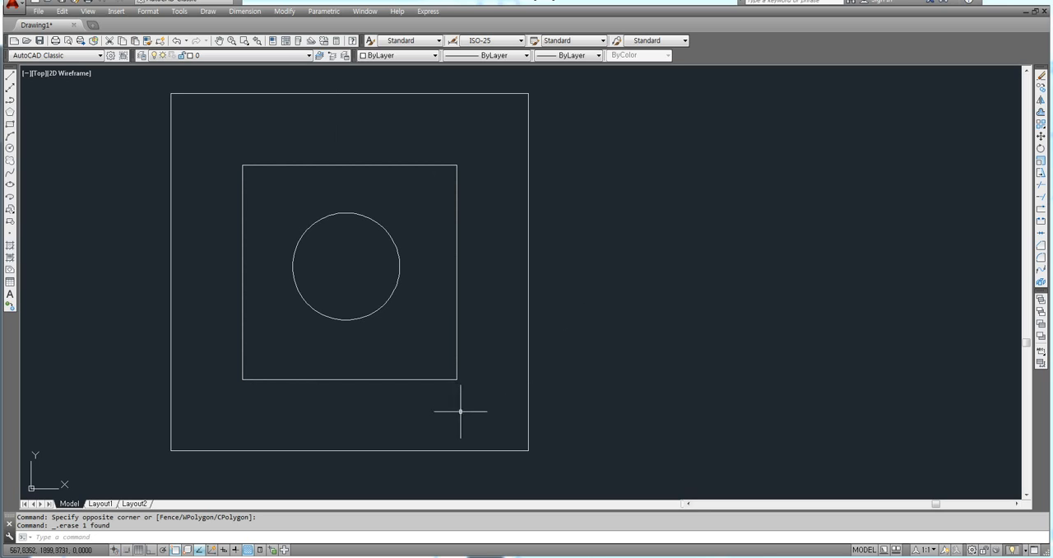
middle_drag(621, 340, 614, 339)
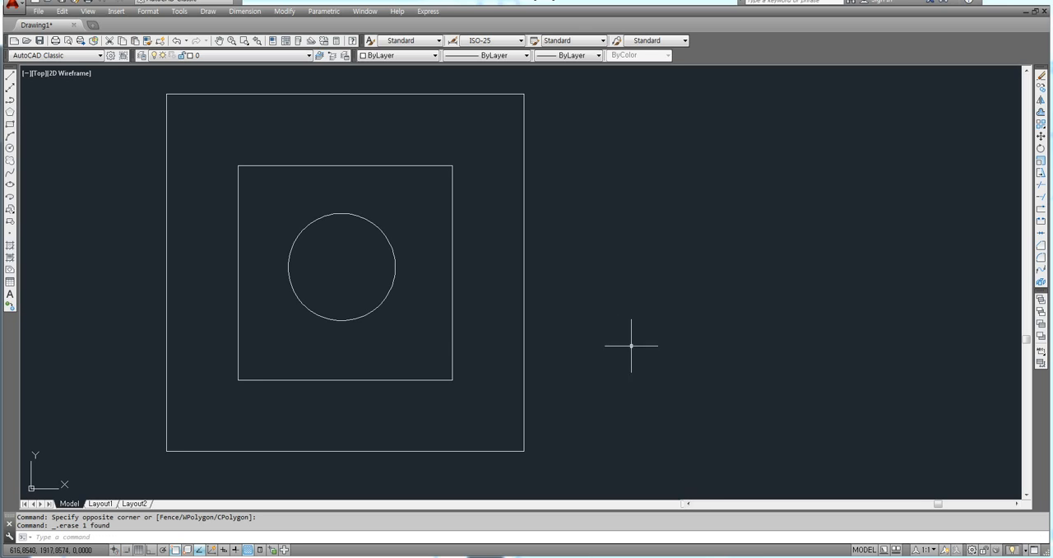
text(h)
key(Return)
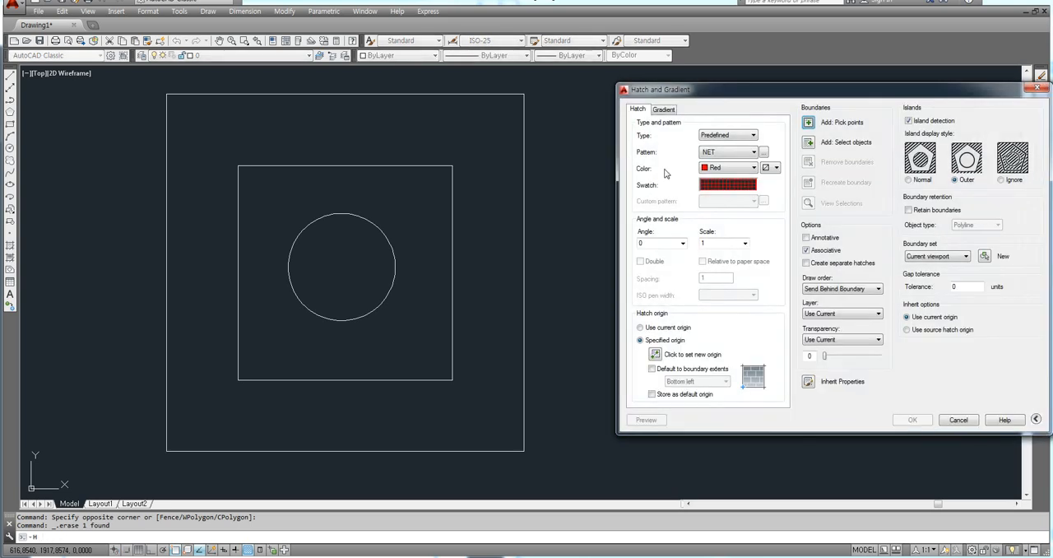
drag(726, 98, 666, 98)
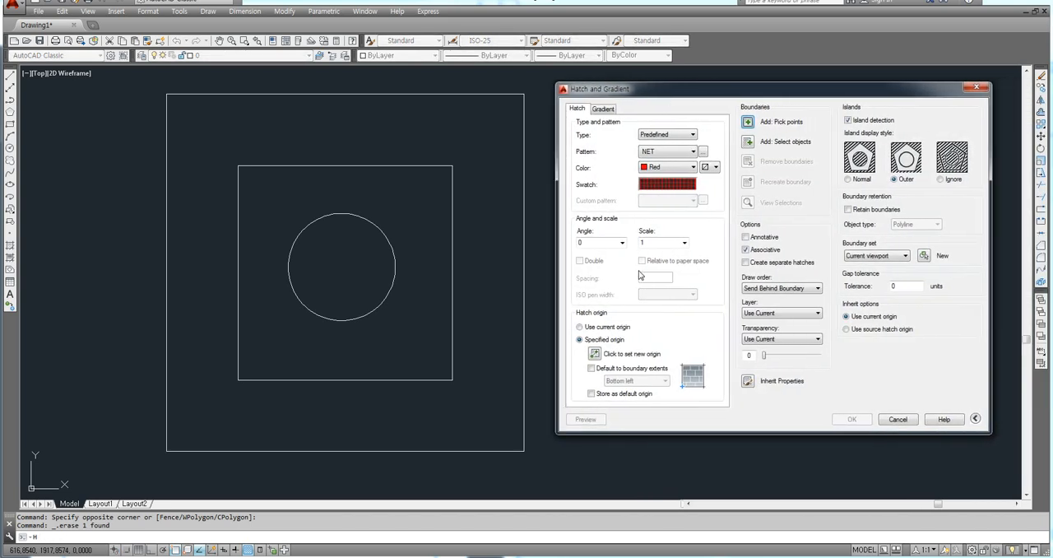
drag(644, 93, 625, 94)
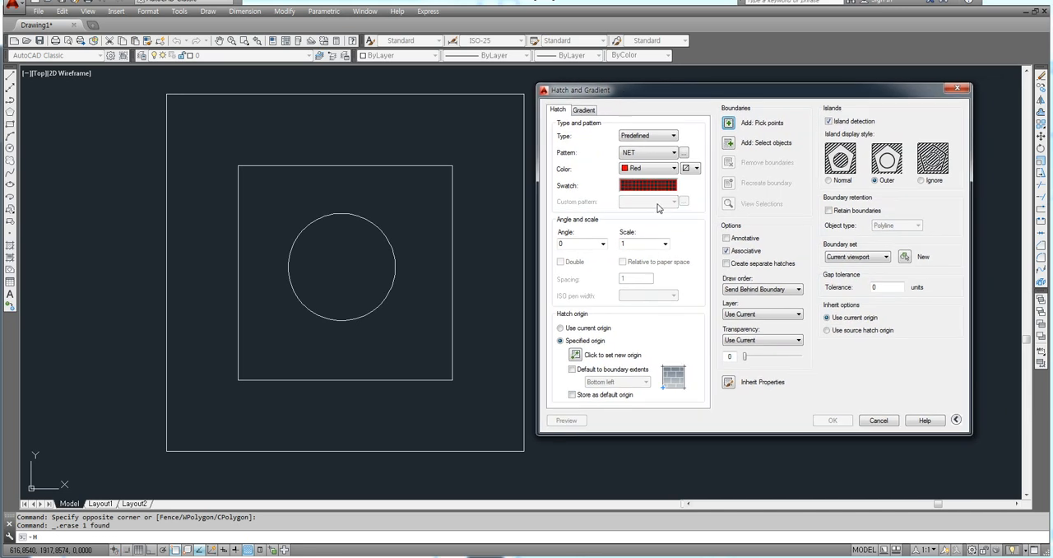
click(683, 154)
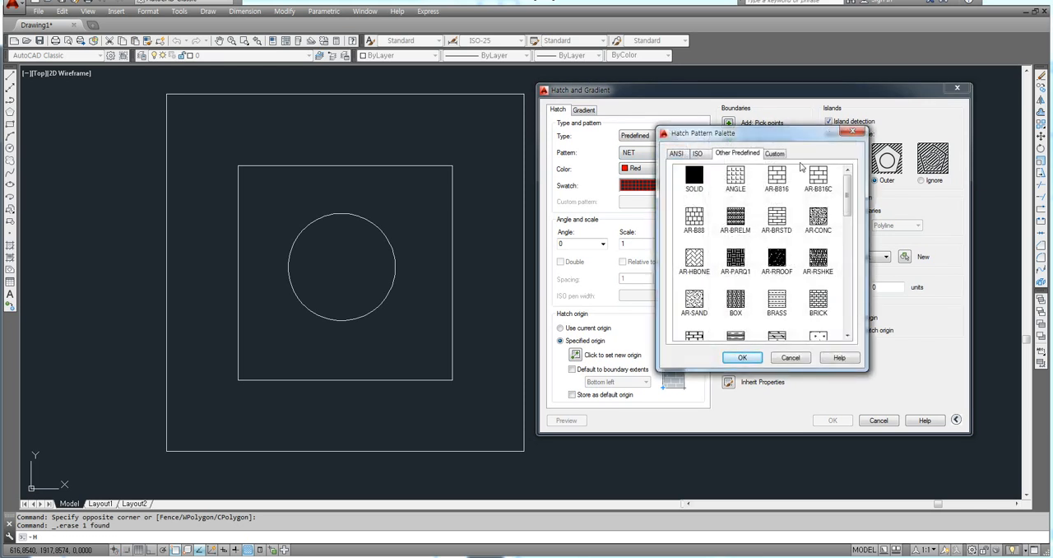
click(695, 181)
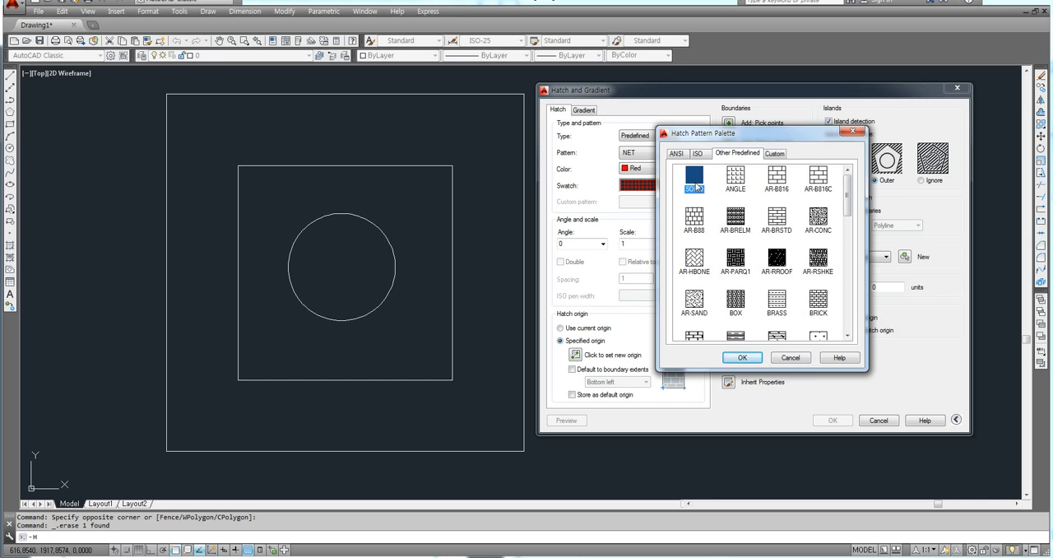
click(741, 358)
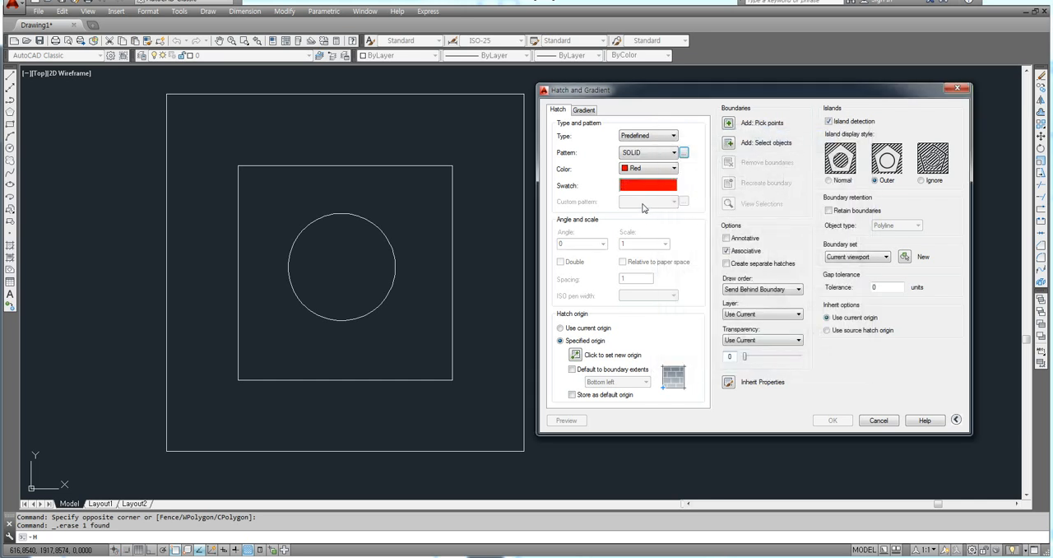
Step: Pick an internal point between the outer and inner squares as the boundary for the red solid hatch
click(728, 124)
click(488, 199)
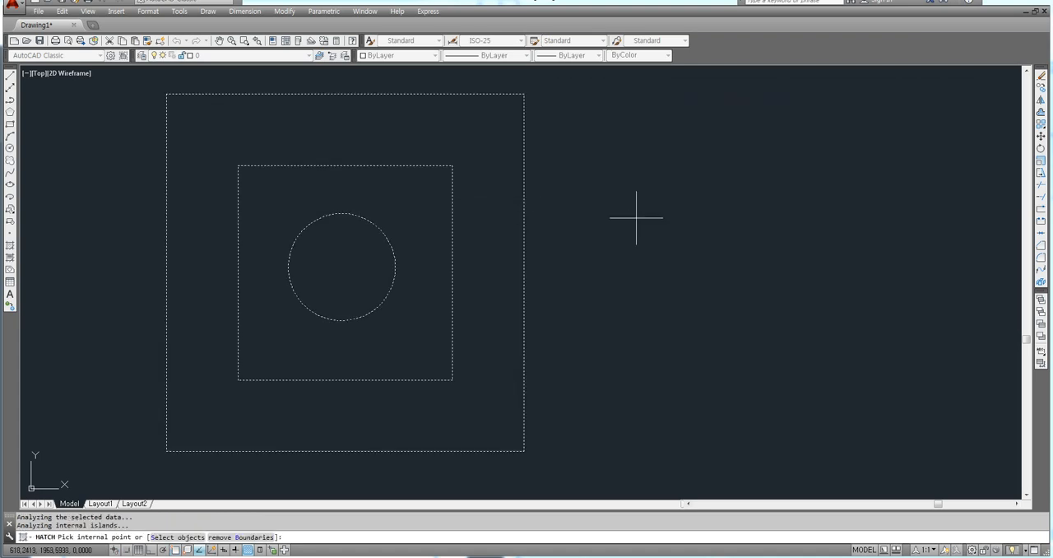
key(Return)
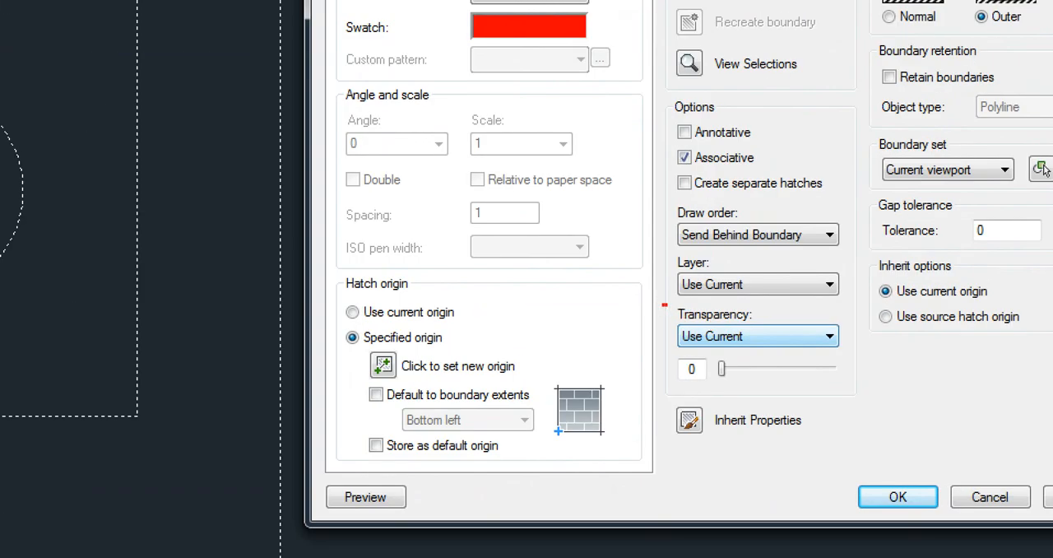
ctrl+drag(662, 306, 850, 394)
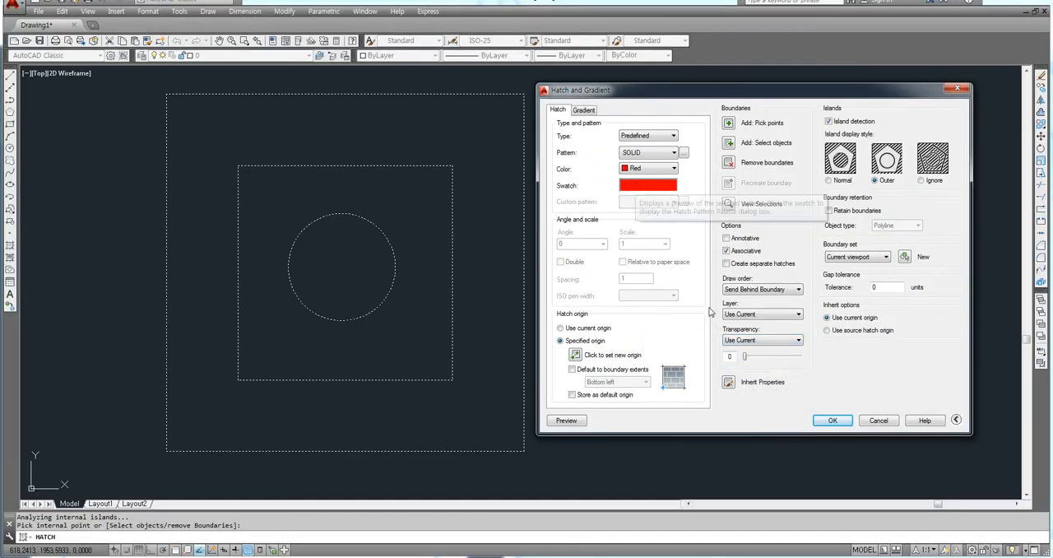
Step: Apply the red solid hatch between the squares and copy the whole hatched figure beside the original
click(831, 422)
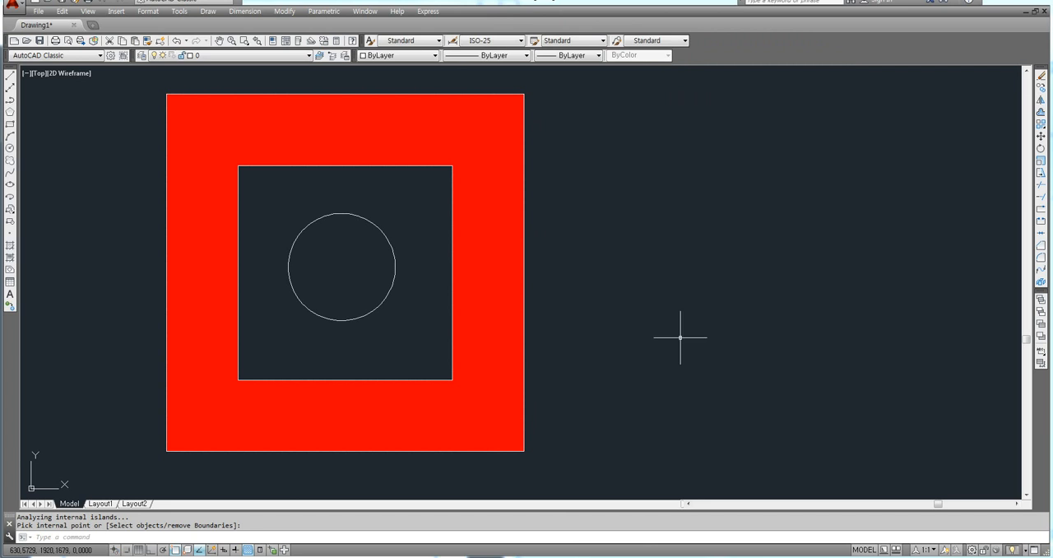
text(co)
key(Return)
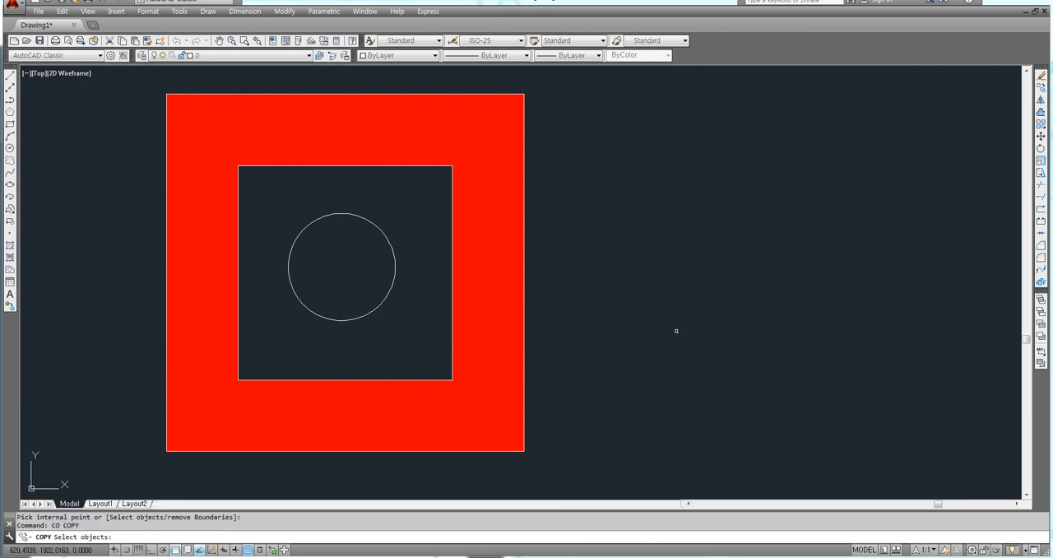
click(564, 80)
click(188, 429)
key(Return)
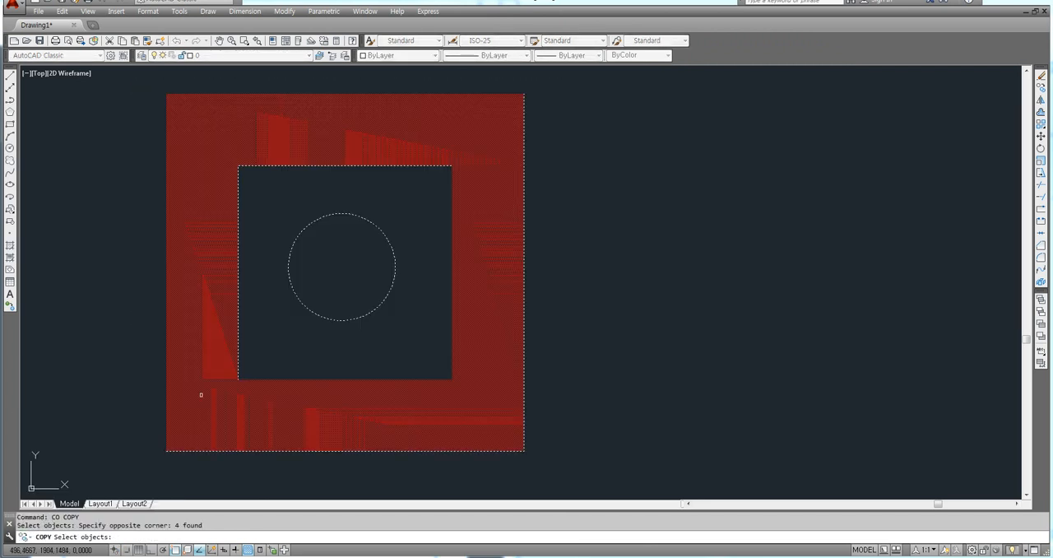
click(258, 346)
click(648, 354)
key(Escape)
Step: Erase the red solid hatch from the copied figure, keeping its squares and circle
click(612, 326)
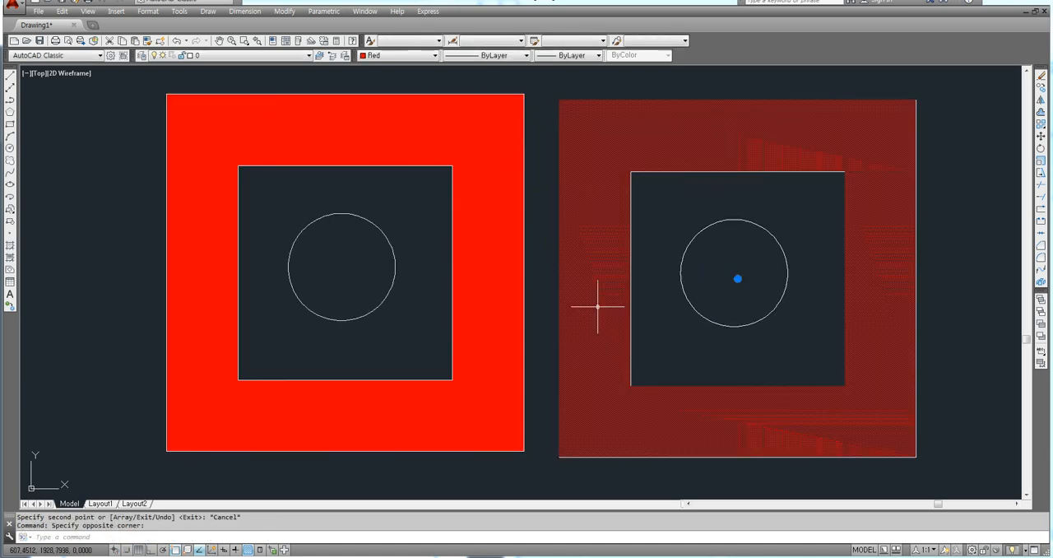
key(Delete)
scroll(587, 306, down, 2)
middle_drag(544, 311, 429, 313)
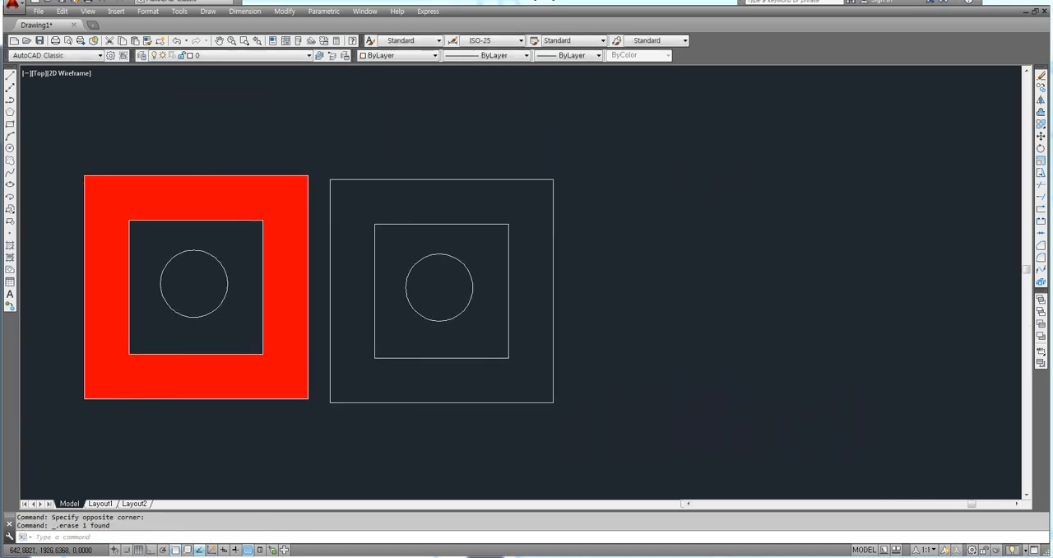
Step: Start a new red SOLID hatch and pick an internal point between the two squares of the copied figure
text(h)
key(Return)
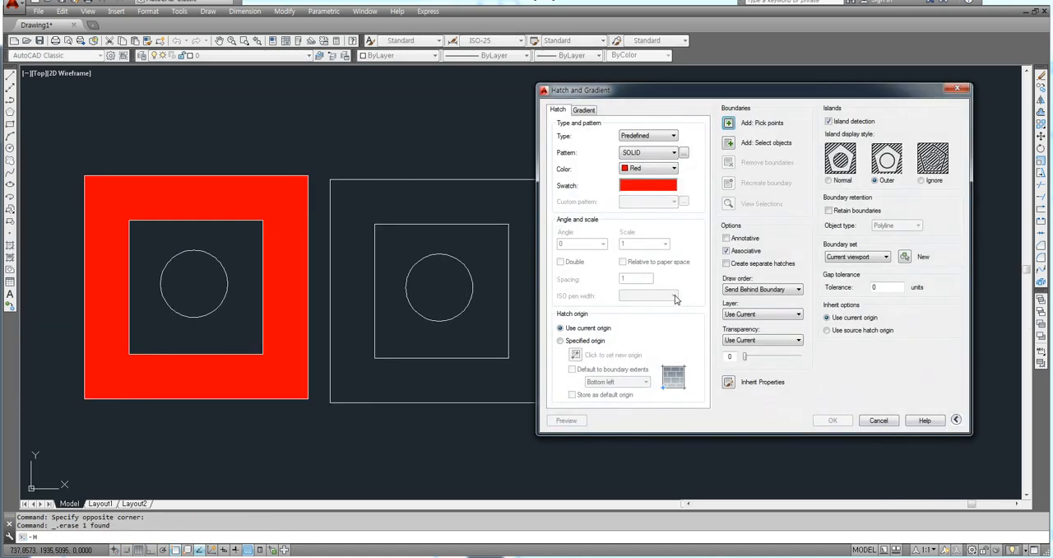
drag(683, 88, 735, 88)
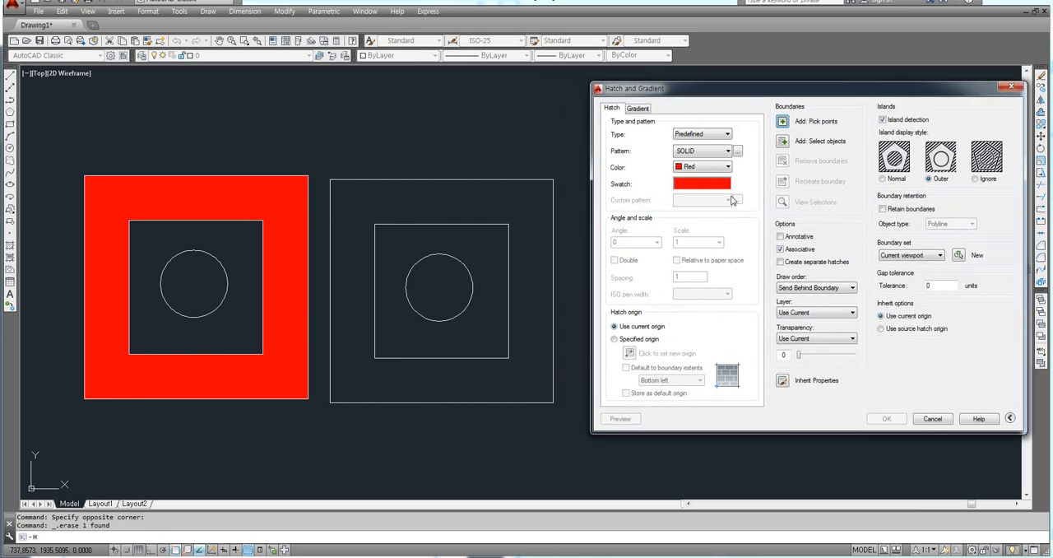
click(783, 122)
click(490, 200)
key(Return)
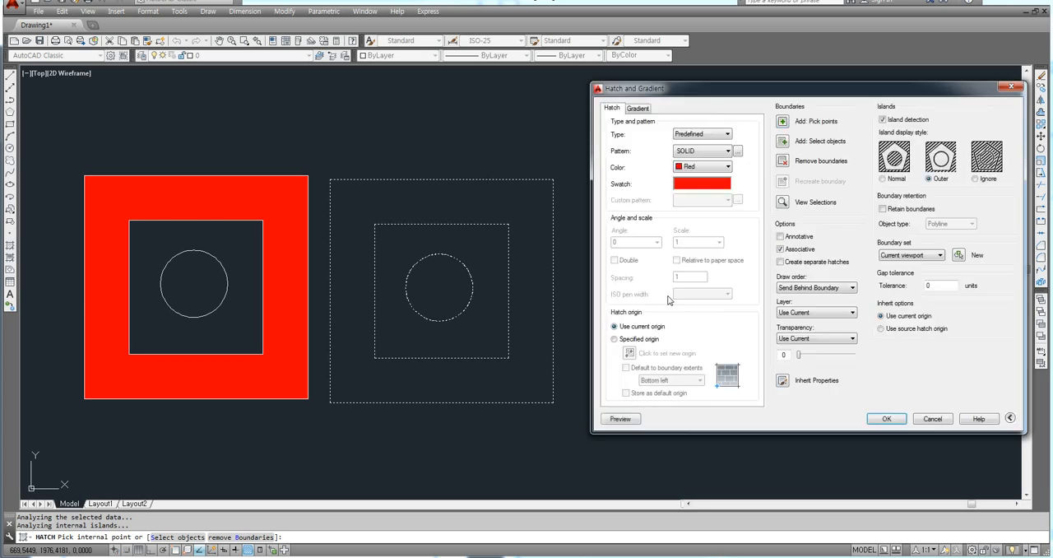
Step: Set the hatch transparency to 90 and apply the hatch to the copied figure
drag(801, 355, 858, 358)
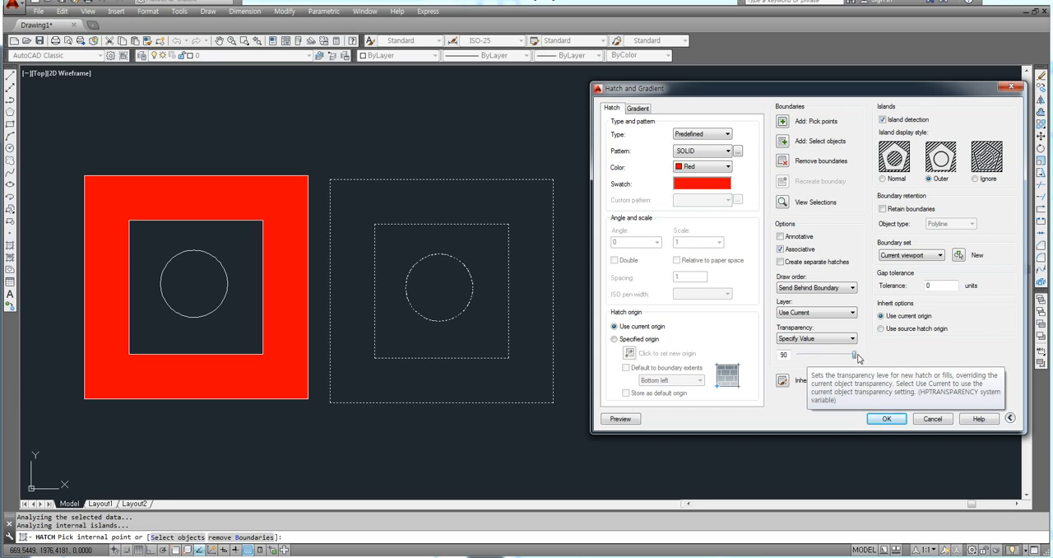
click(885, 418)
middle_drag(561, 422, 623, 418)
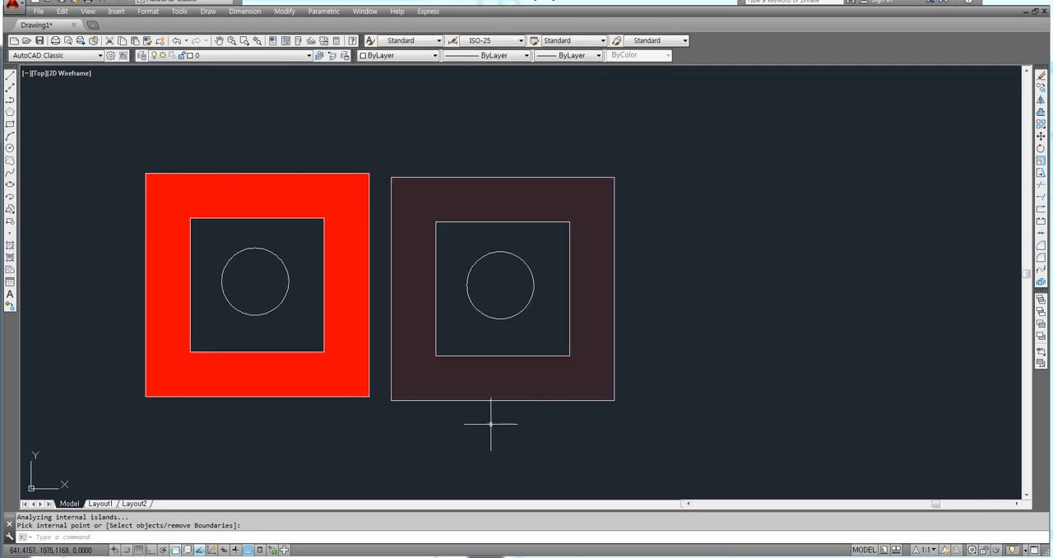
scroll(491, 424, up, 5)
scroll(457, 337, down, 5)
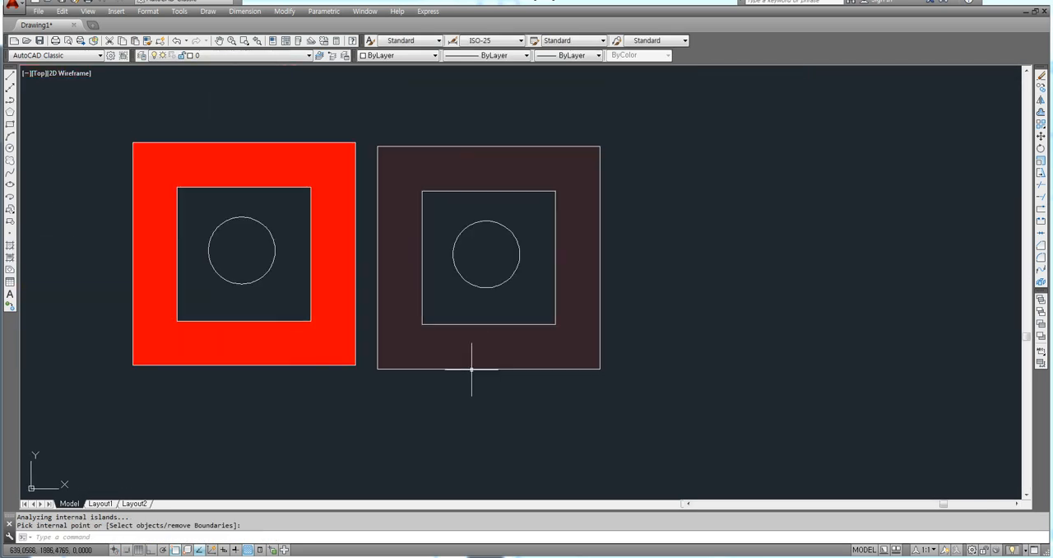
middle_drag(472, 369, 510, 364)
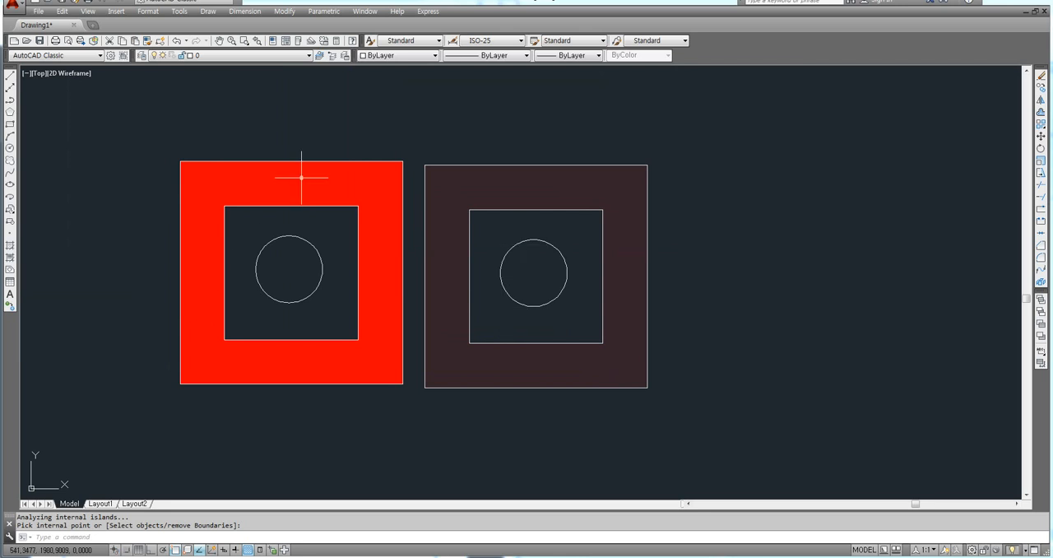
click(626, 116)
click(490, 126)
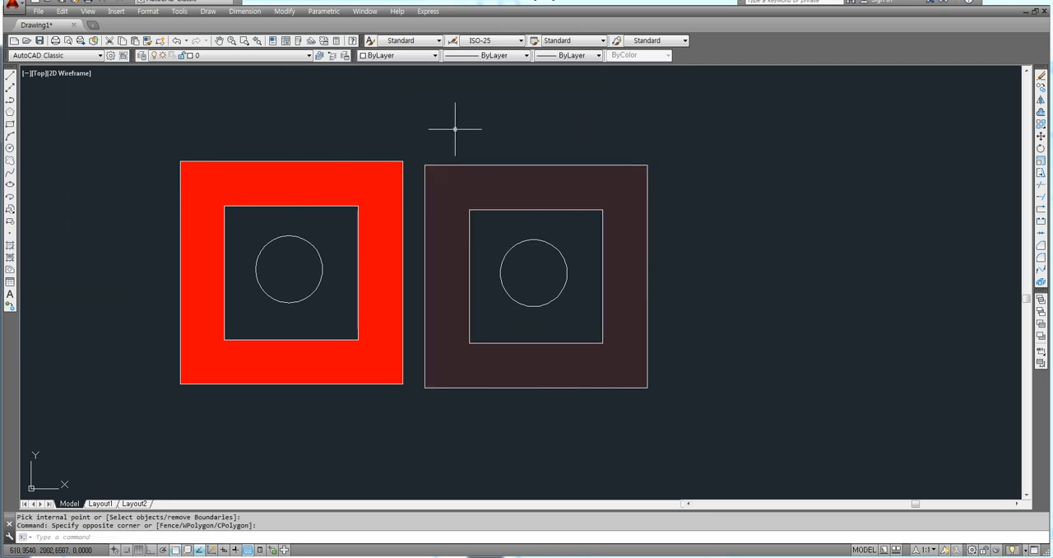
Step: Review the Normal, Outer and Ignore island display styles in the hatch settings, and close them without creating a hatch
text(h)
key(Return)
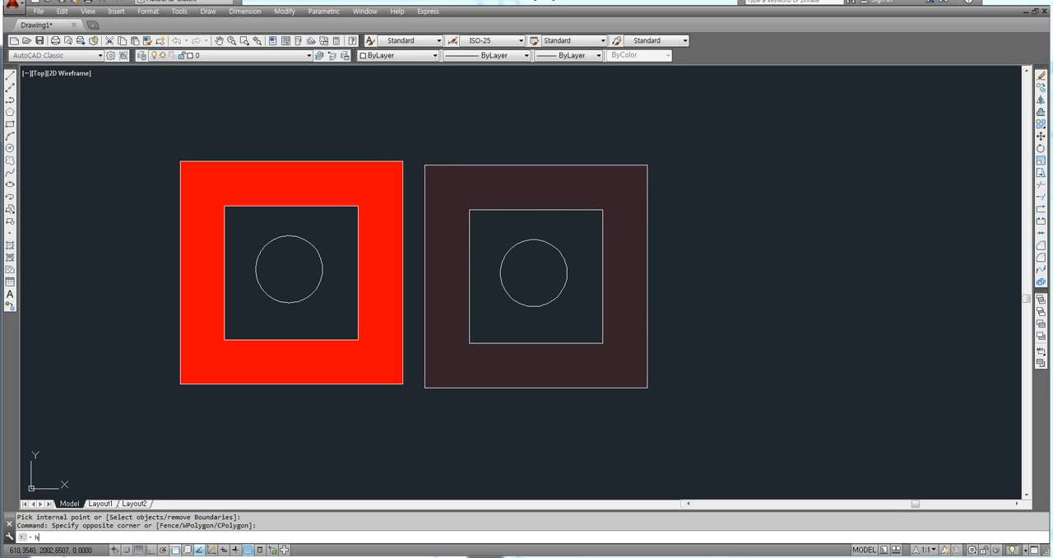
drag(670, 96, 565, 91)
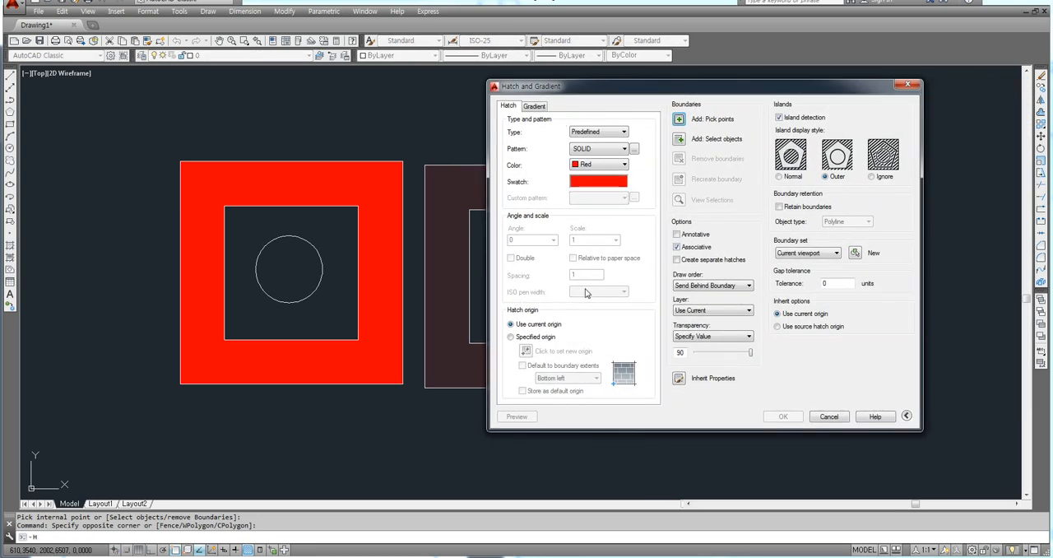
mouse_move(605, 89)
mouse_down()
mouse_move(713, 89)
mouse_move(551, 98)
mouse_up()
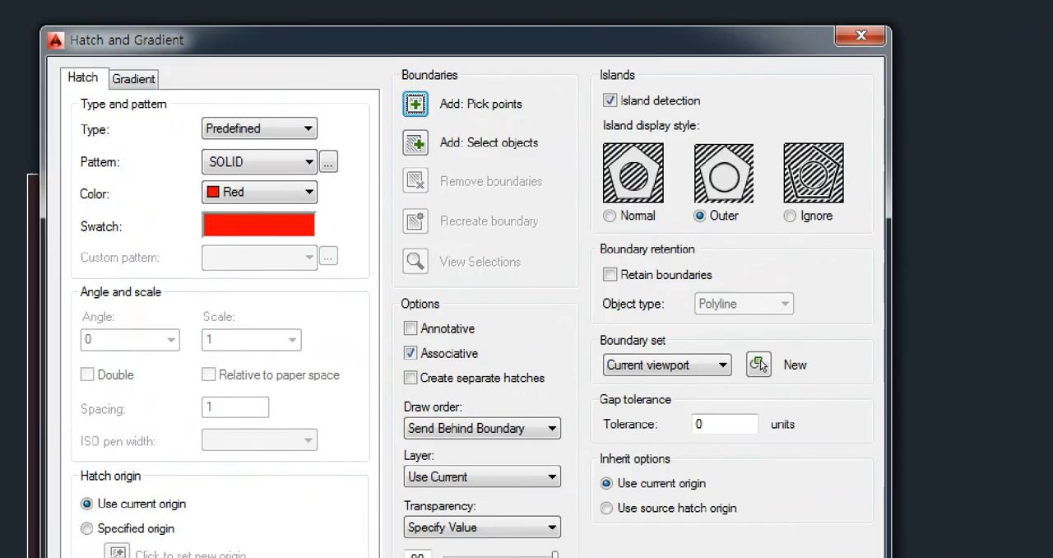
click(865, 188)
mouse_move(850, 209)
mouse_down()
mouse_move(623, 240)
mouse_move(633, 126)
mouse_move(849, 172)
mouse_move(840, 237)
mouse_up()
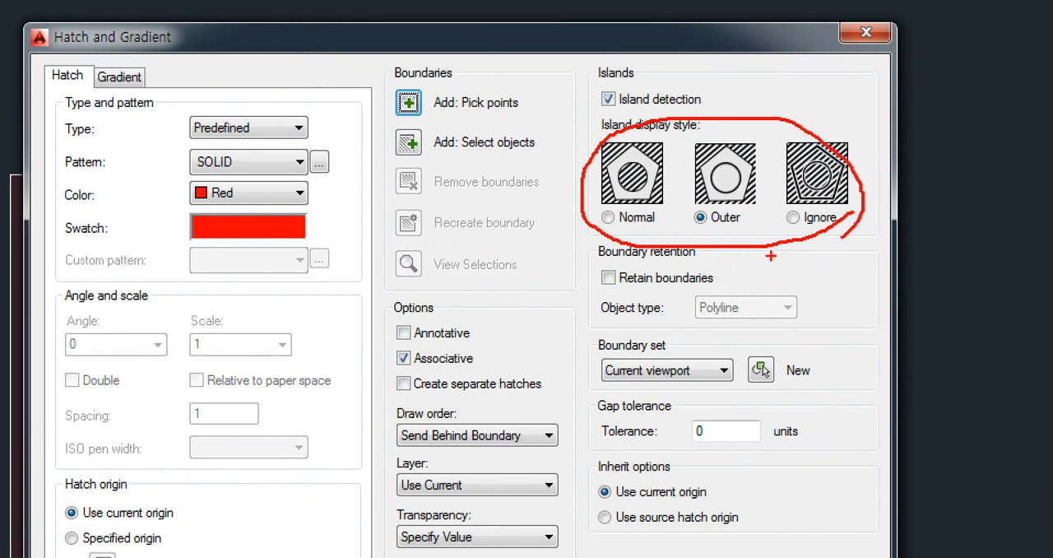
mouse_move(721, 231)
mouse_down()
mouse_move(688, 205)
mouse_move(699, 136)
mouse_move(770, 161)
mouse_move(740, 232)
mouse_up()
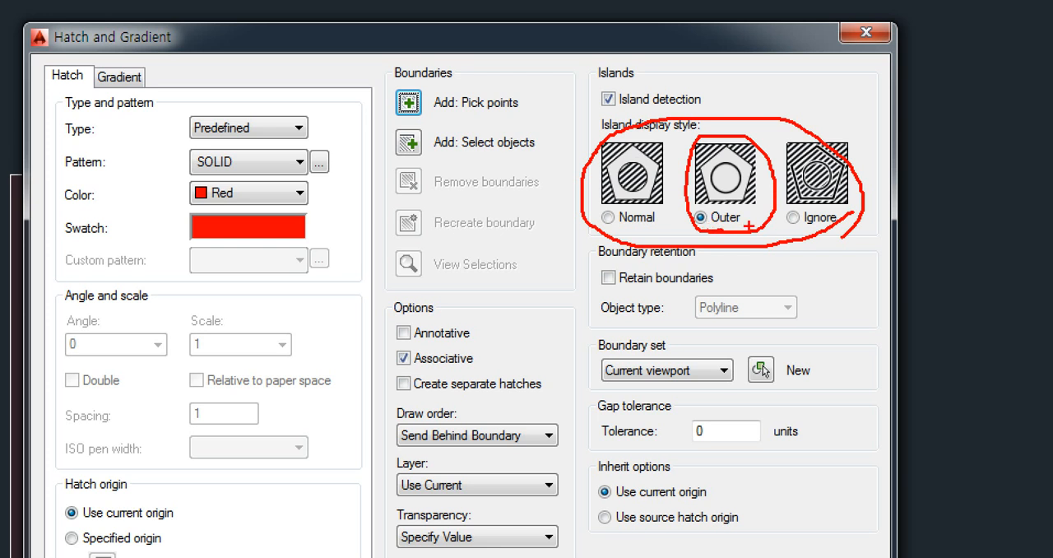
mouse_move(821, 224)
mouse_down()
mouse_move(782, 231)
mouse_move(831, 205)
mouse_move(832, 227)
mouse_up()
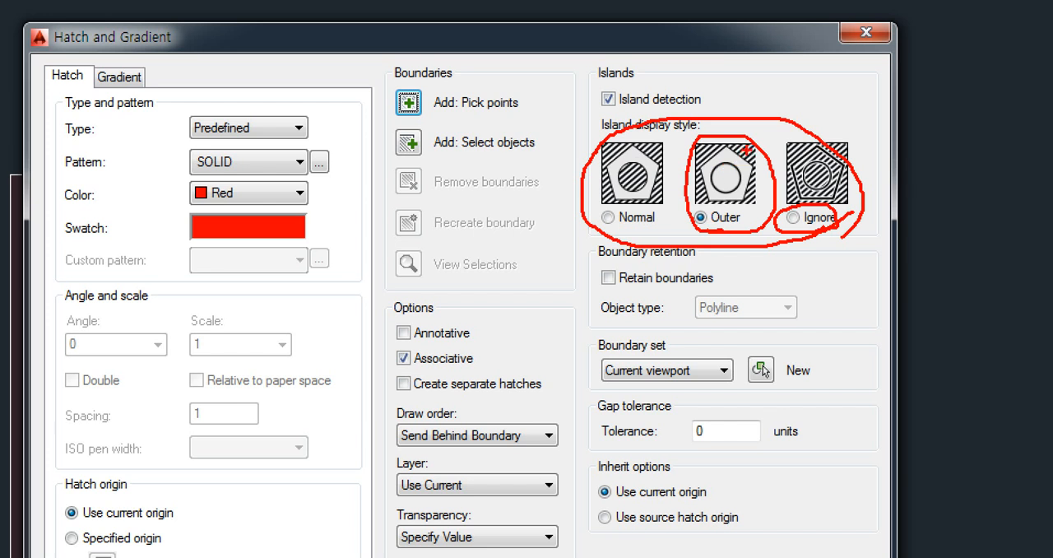
drag(749, 150, 726, 169)
drag(617, 220, 617, 214)
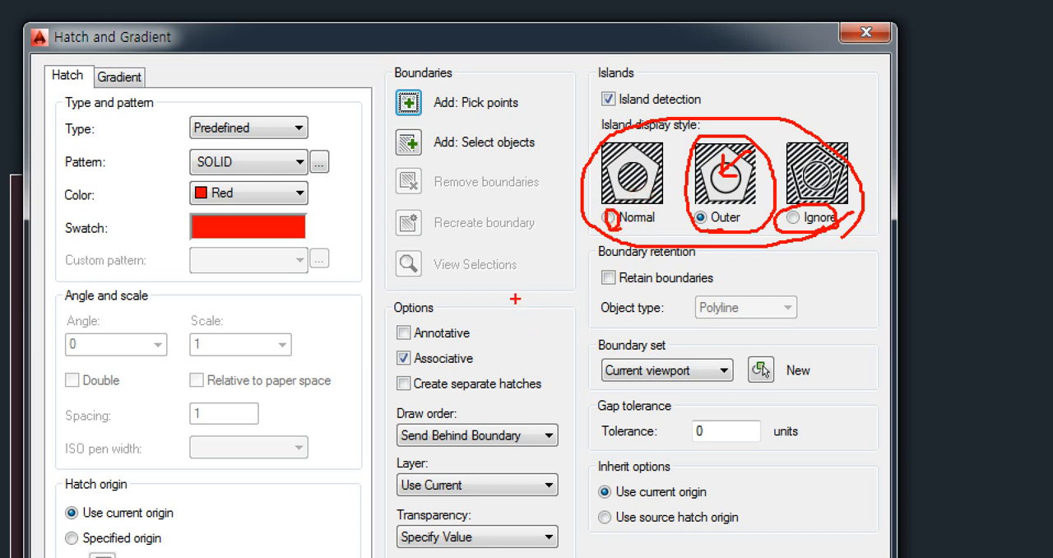
drag(491, 291, 620, 430)
drag(528, 326, 593, 399)
mouse_move(562, 360)
mouse_down()
mouse_move(552, 368)
mouse_move(571, 370)
mouse_up()
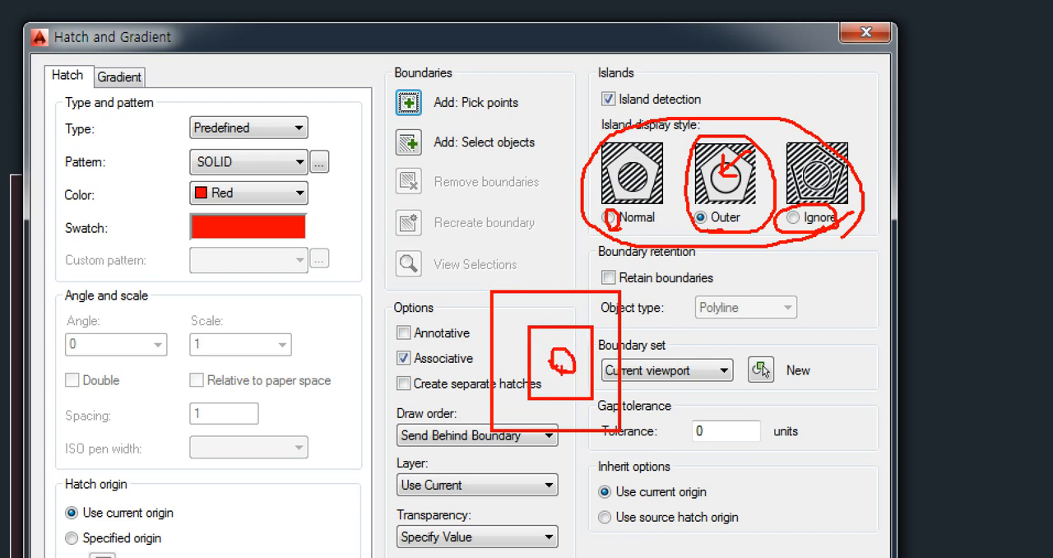
mouse_move(650, 221)
mouse_down()
mouse_move(616, 212)
mouse_move(612, 236)
mouse_up()
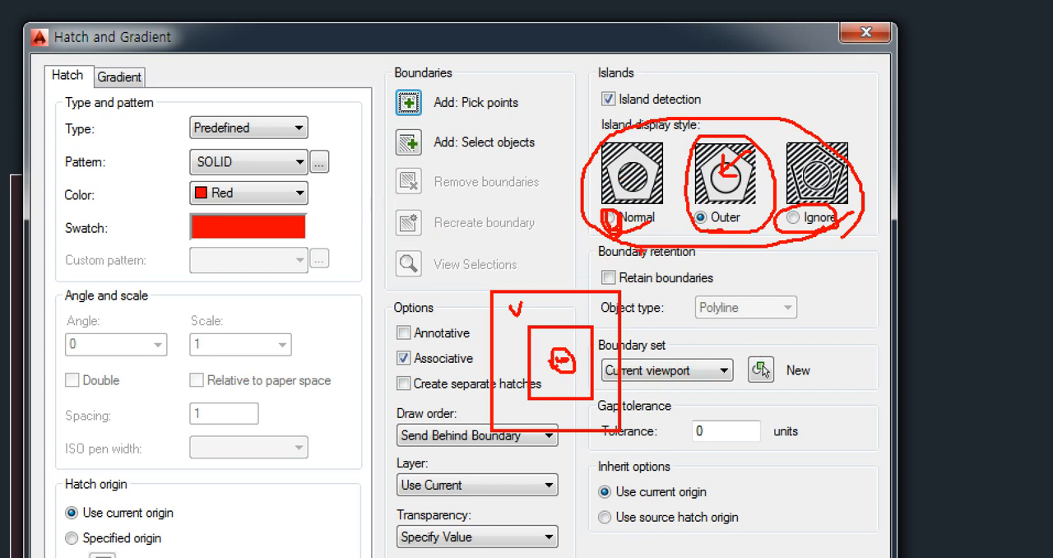
mouse_move(818, 268)
mouse_down()
mouse_move(526, 247)
mouse_move(822, 91)
mouse_move(859, 222)
mouse_move(824, 246)
mouse_up()
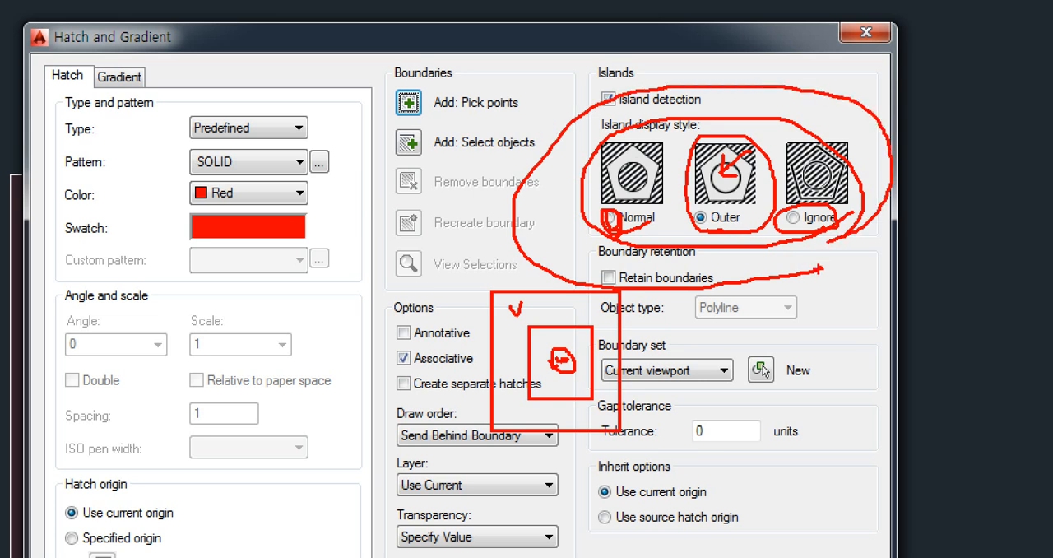
key(Escape)
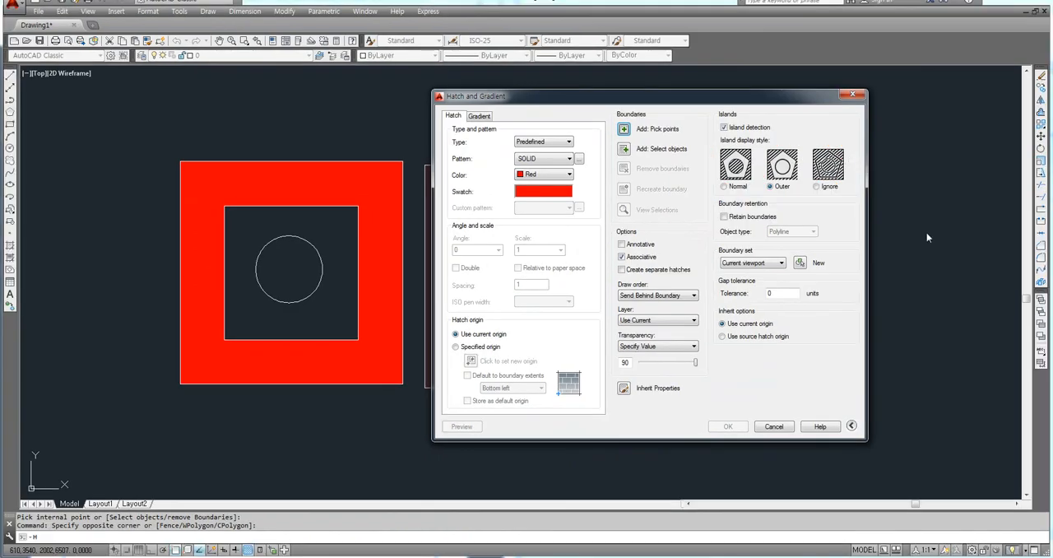
click(852, 96)
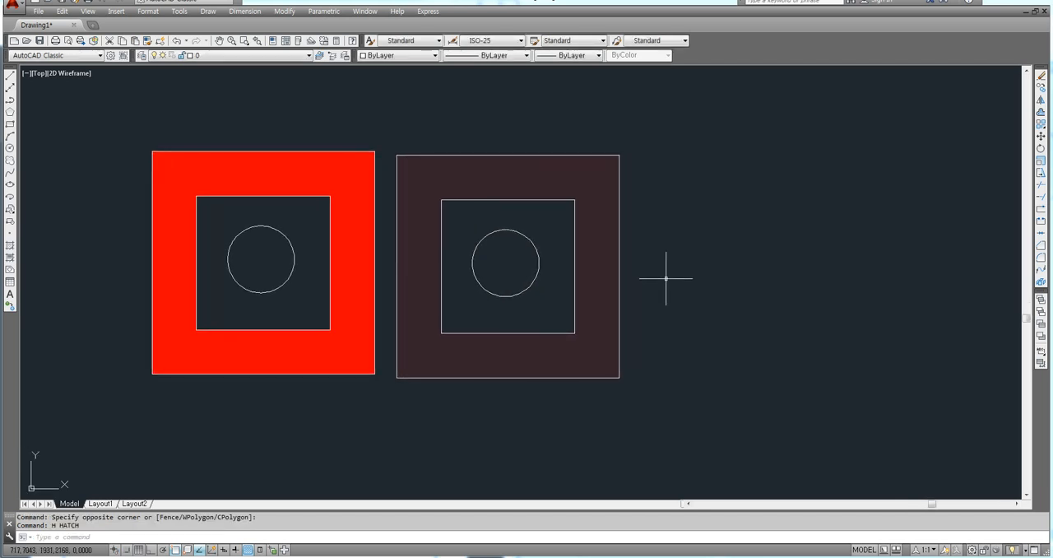
key(Escape)
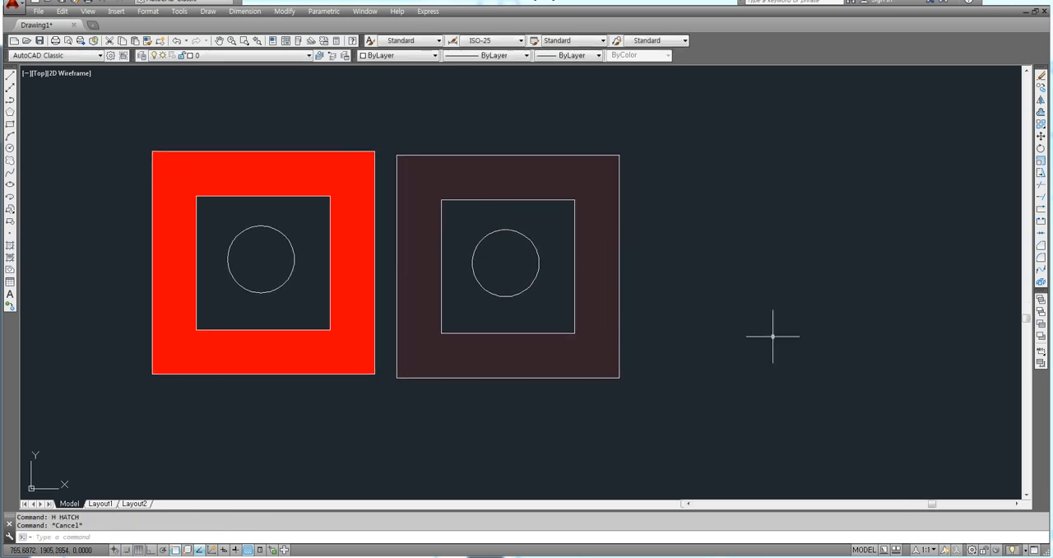
Step: Switch the workspace to Drafting & Annotation and close the Design Feed palette
click(972, 550)
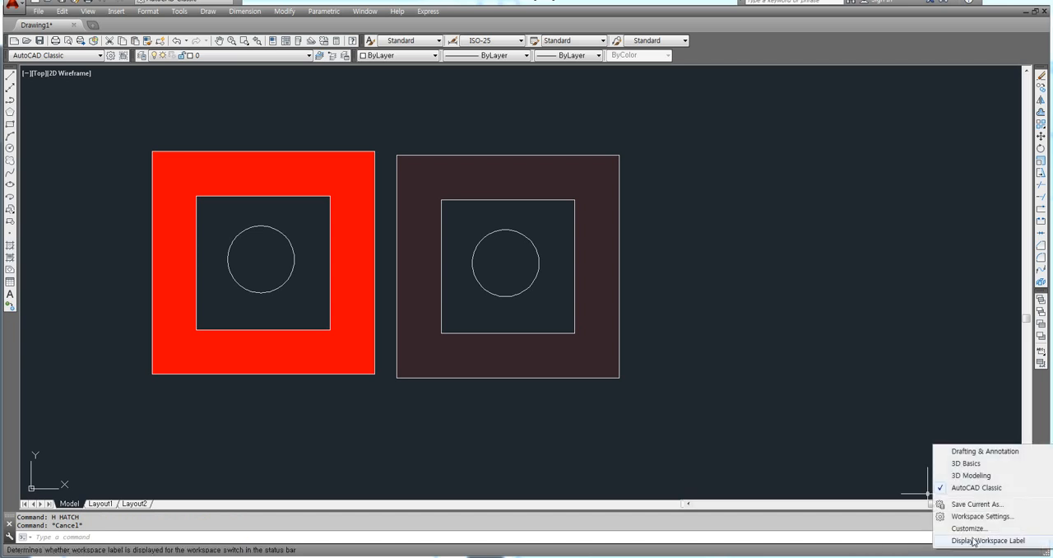
click(984, 450)
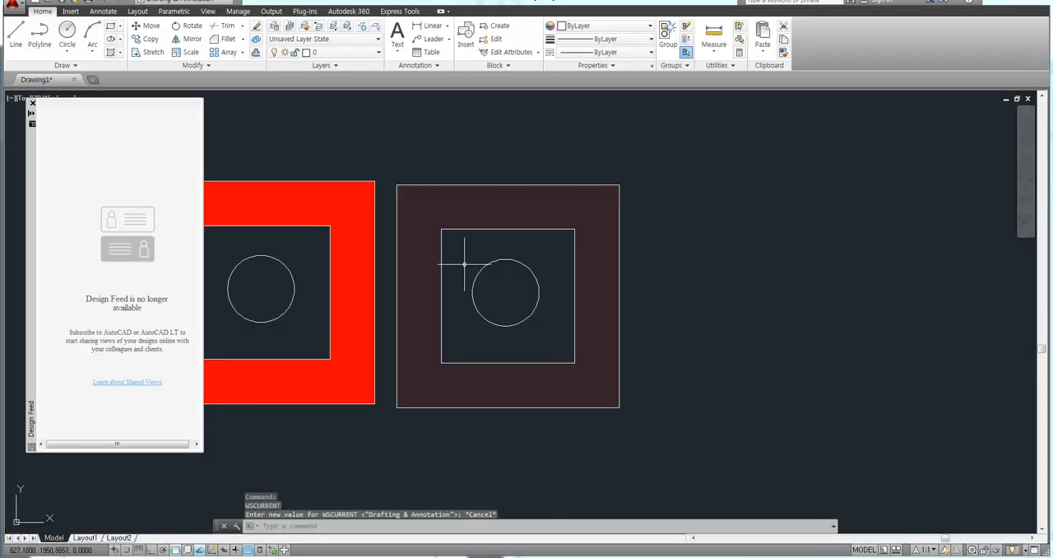
click(33, 103)
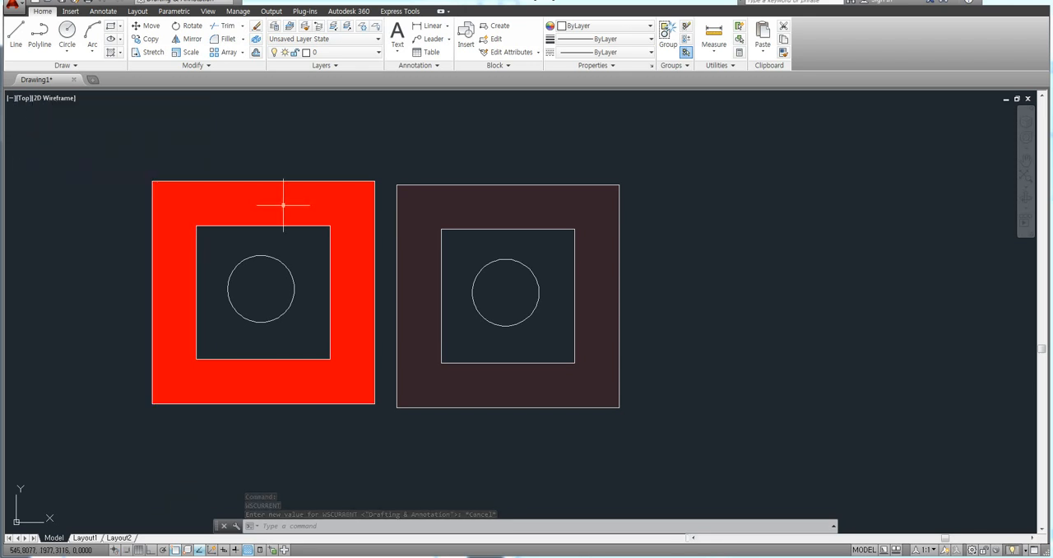
Step: Erase the transparent red hatch from the copied figure
click(475, 201)
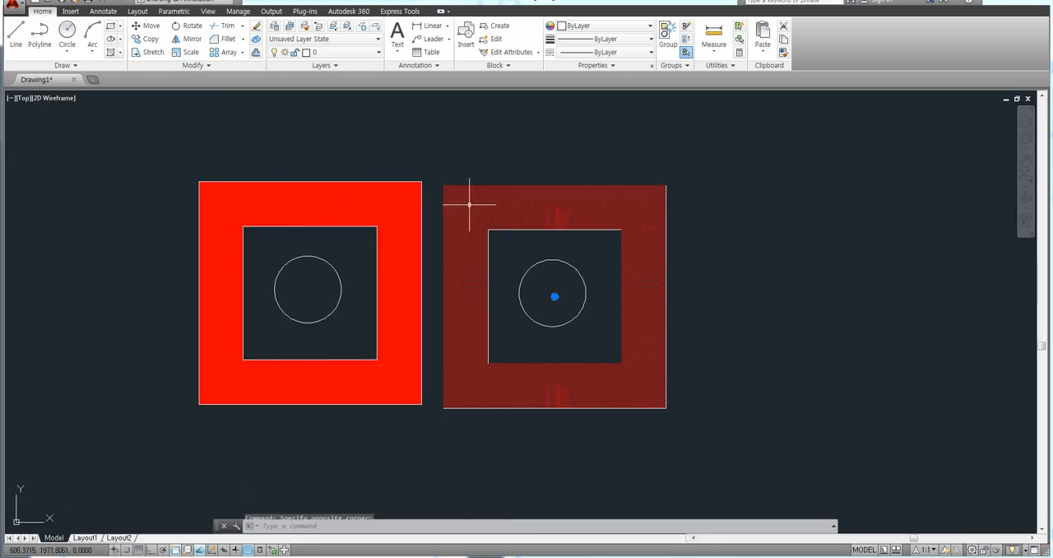
key(Delete)
Step: Set the transparency of the original figure's red solid hatch to 90 and end the hatch editing
click(352, 205)
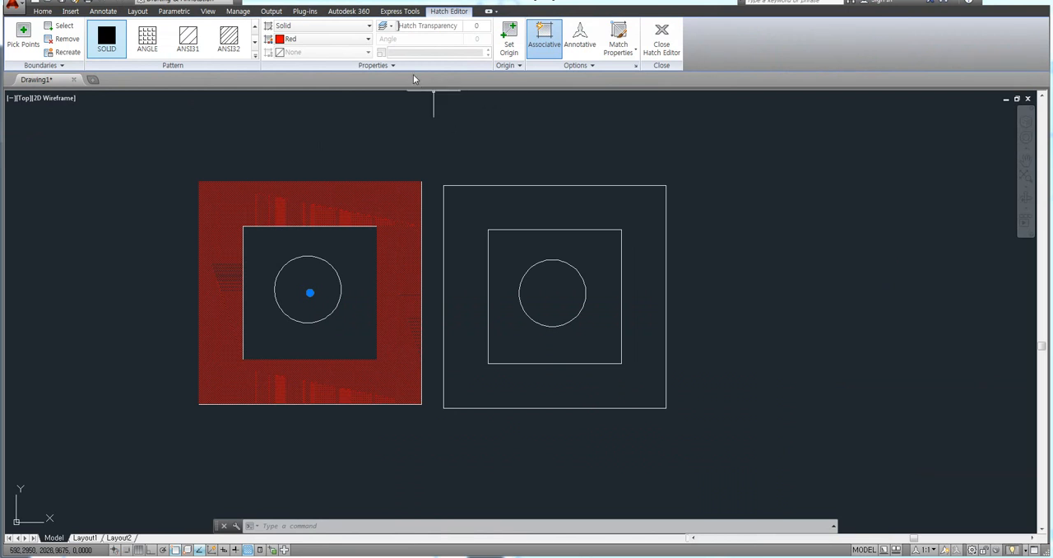
key(F8)
key(F8)
key(Return)
key(Escape)
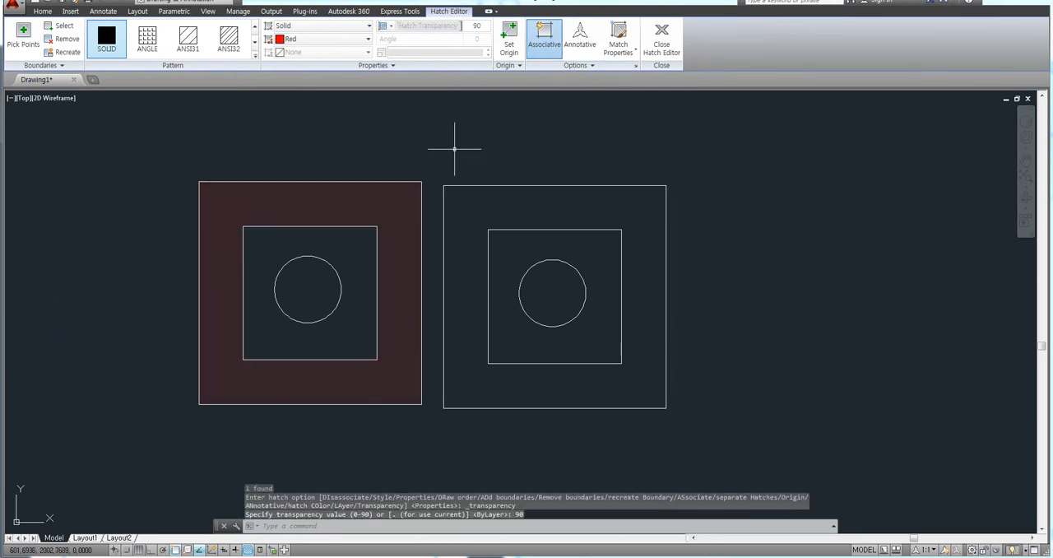
scroll(409, 202, up, 3)
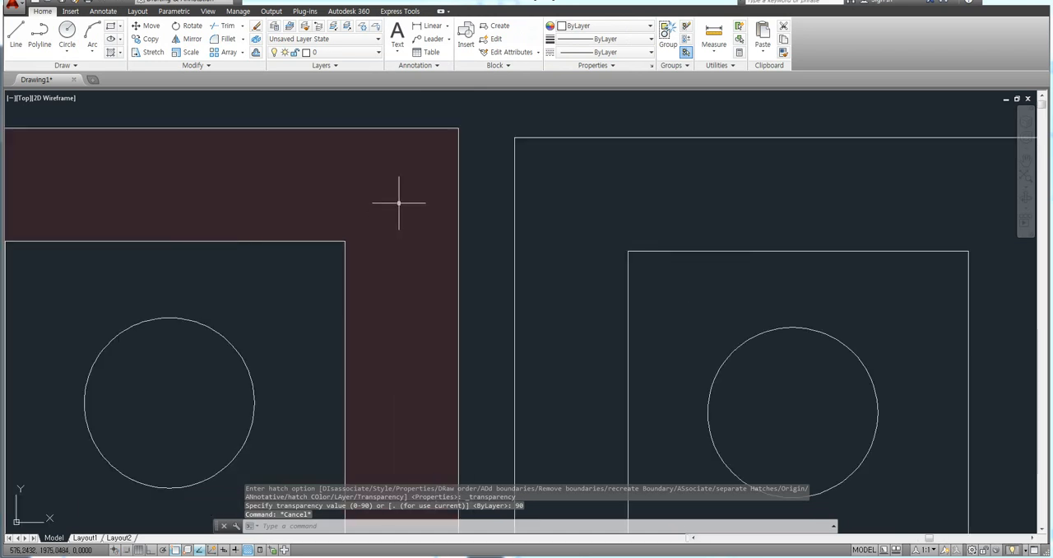
scroll(375, 209, down, 5)
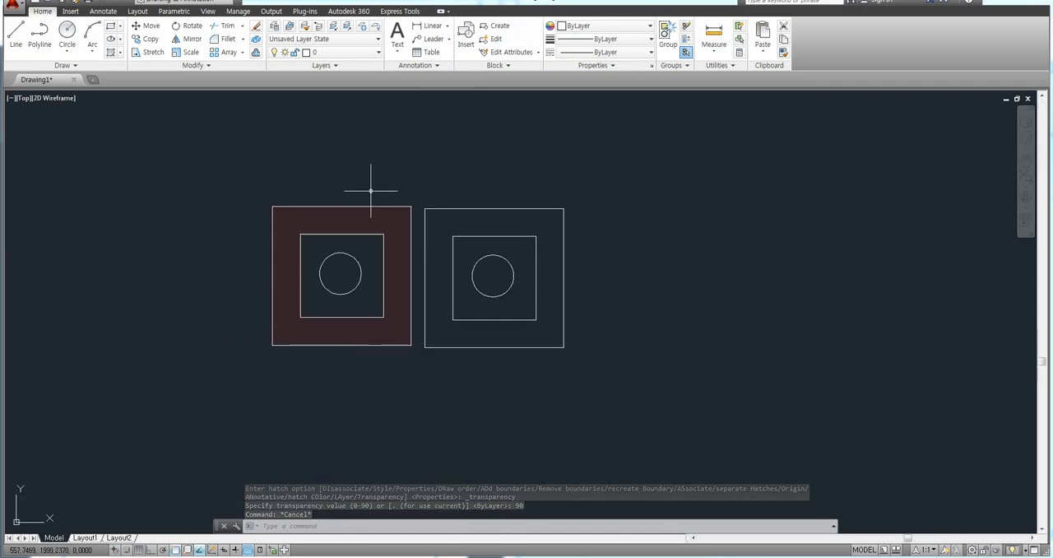
scroll(355, 190, up, 2)
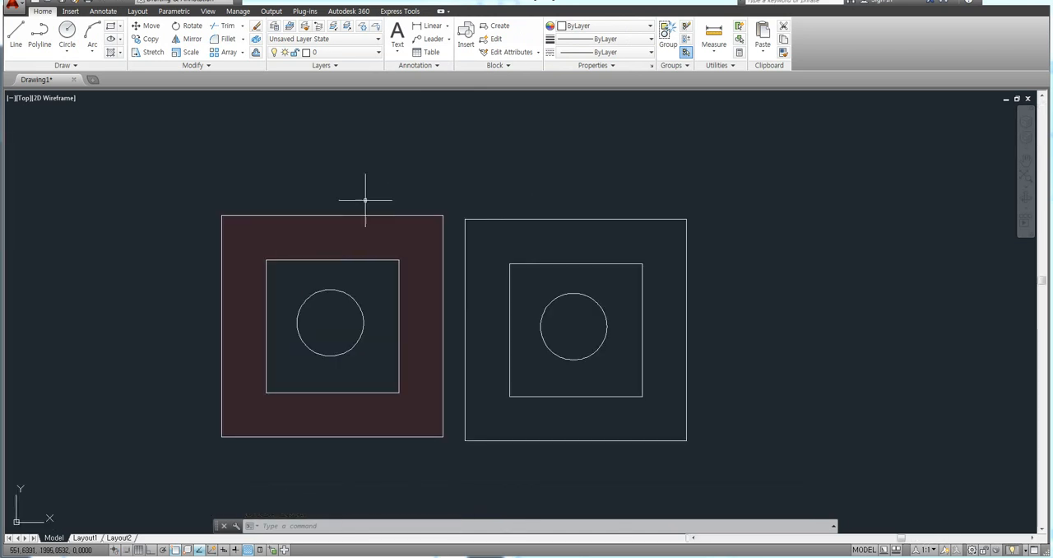
Step: Review the draw order options among the Modify commands, without reordering any object
click(412, 175)
key(Escape)
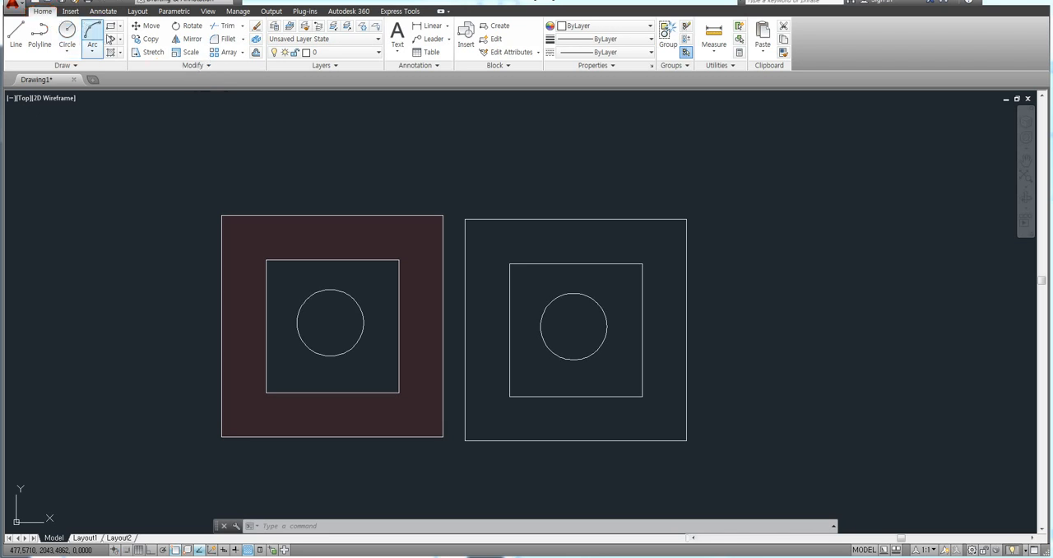
click(189, 66)
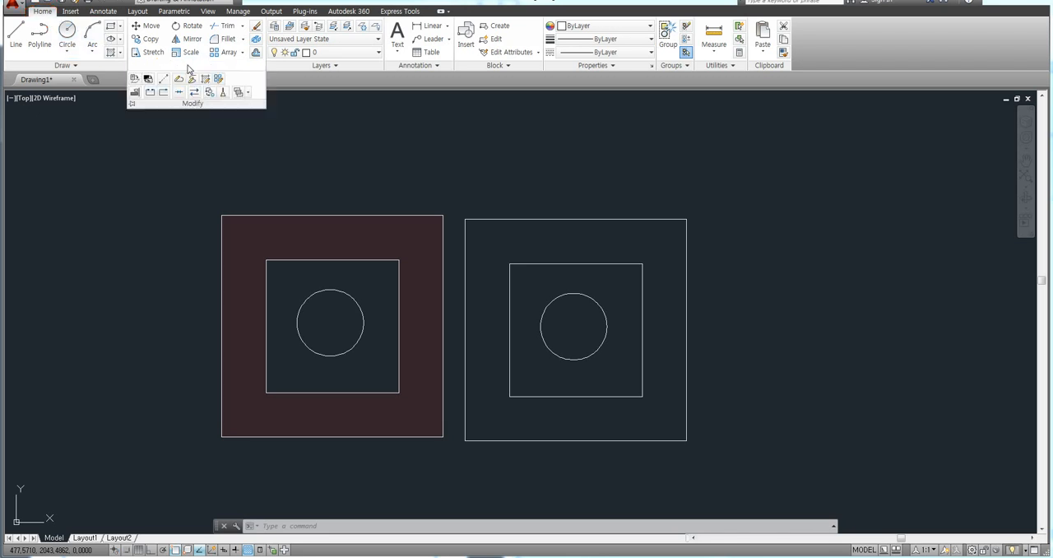
click(248, 96)
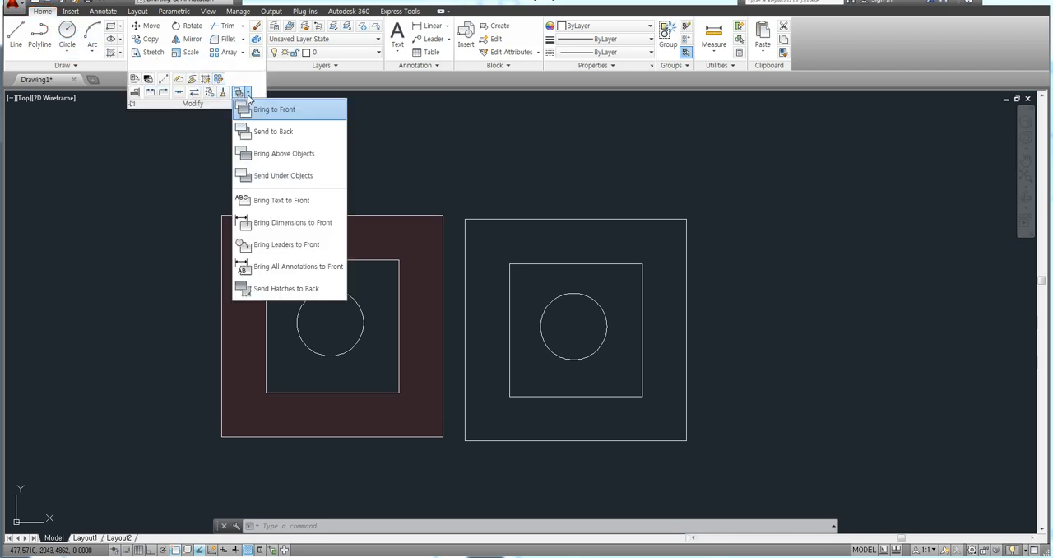
click(319, 131)
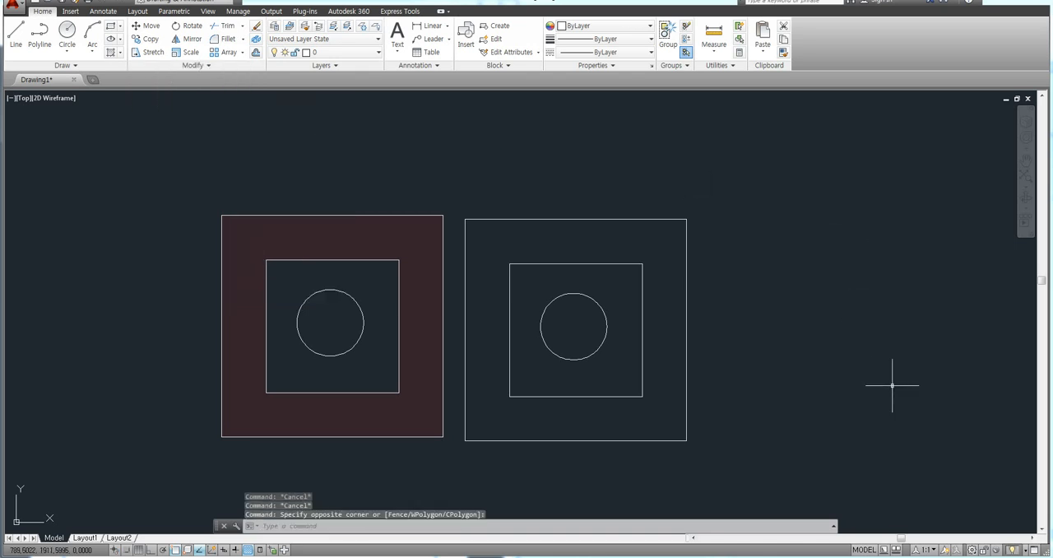
Step: Switch the workspace to AutoCAD Classic and close the Tool Palettes
click(972, 549)
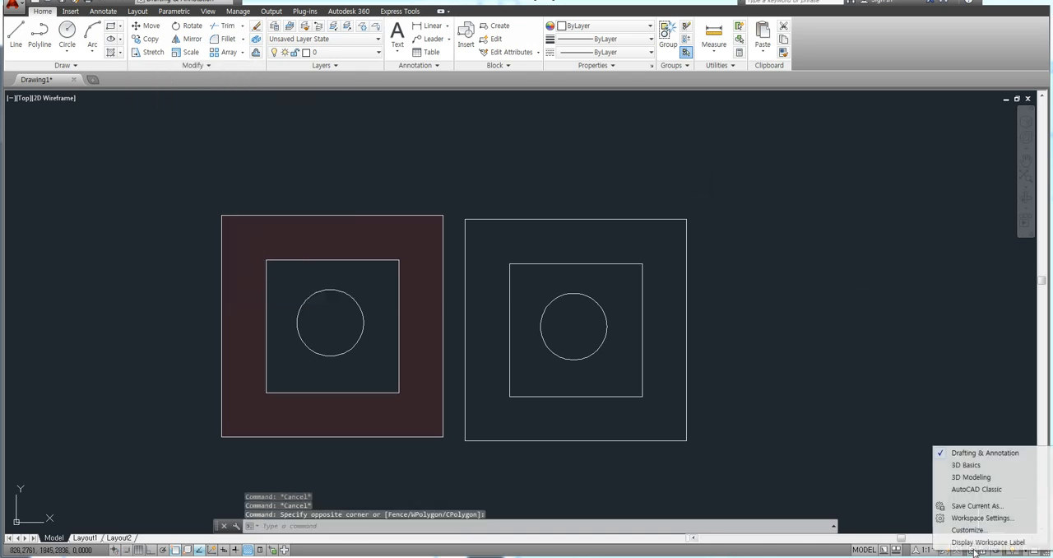
click(954, 502)
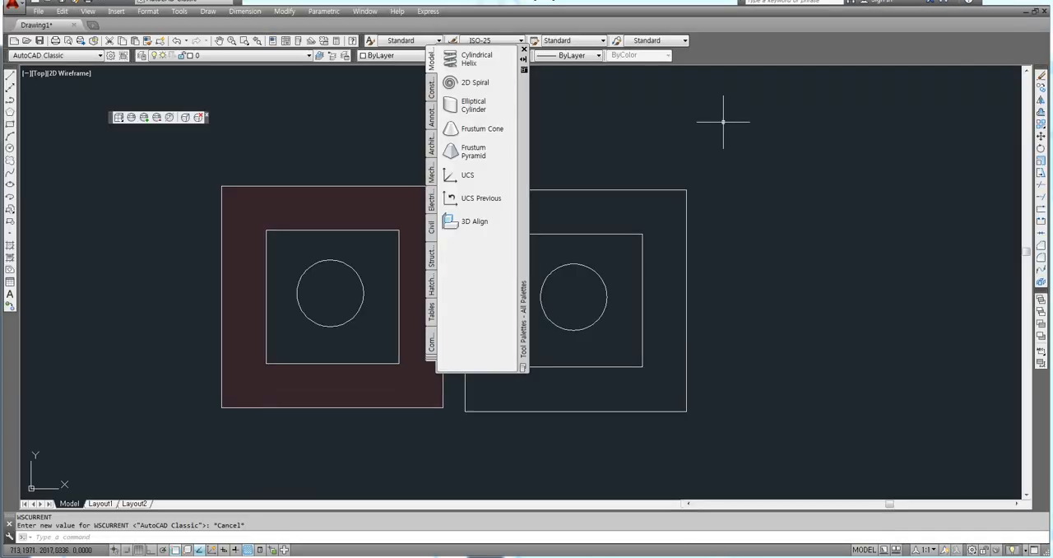
click(523, 50)
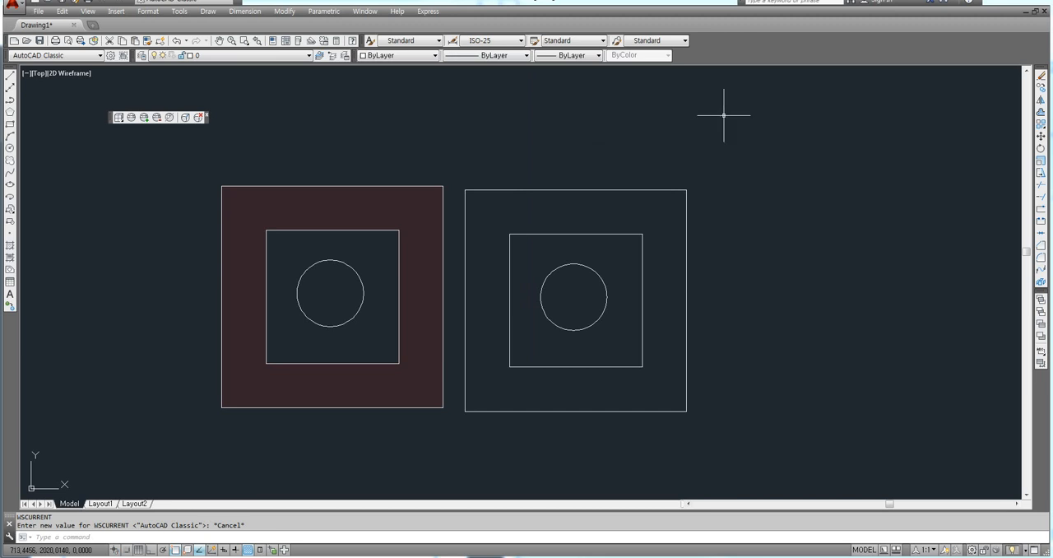
Step: Turn Ortho mode off and leave nothing selected
click(800, 271)
key(F8)
click(782, 318)
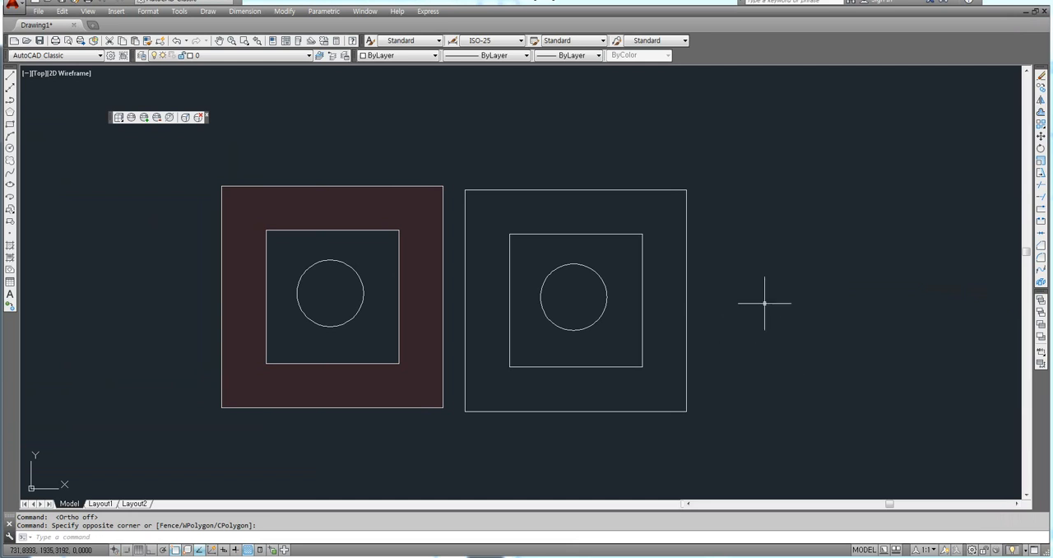
text(mt)
key(Return)
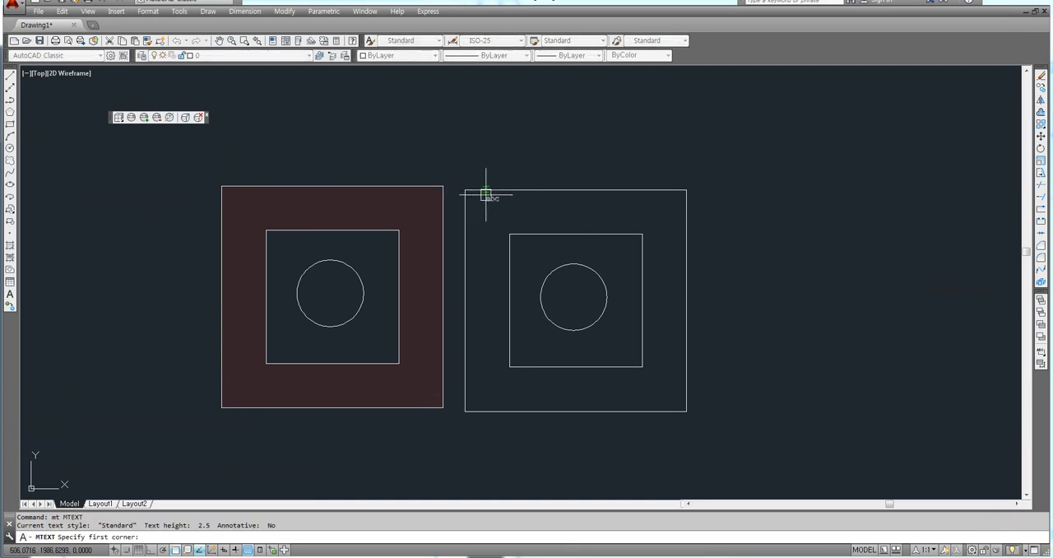
key(Escape)
click(390, 208)
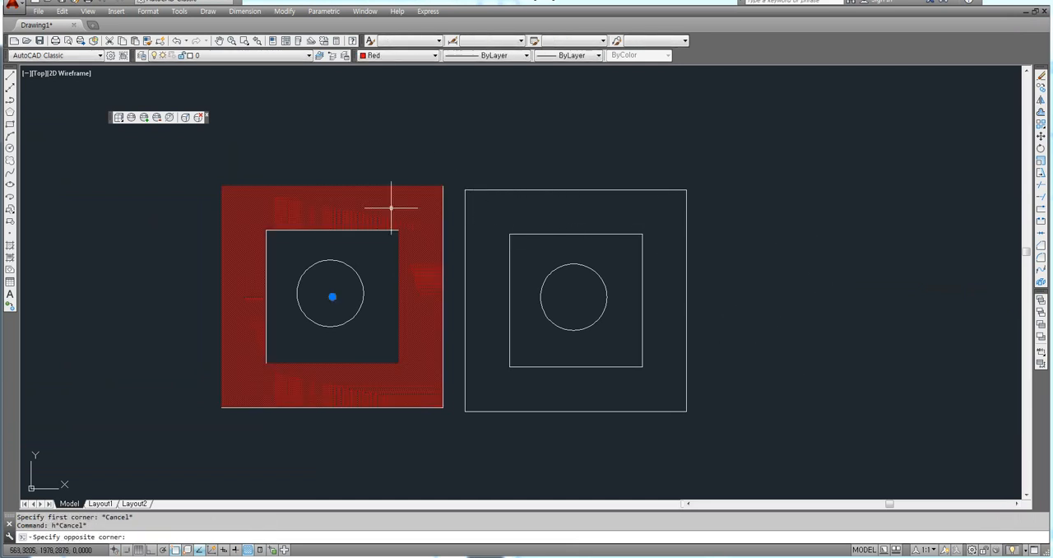
key(Escape)
click(393, 210)
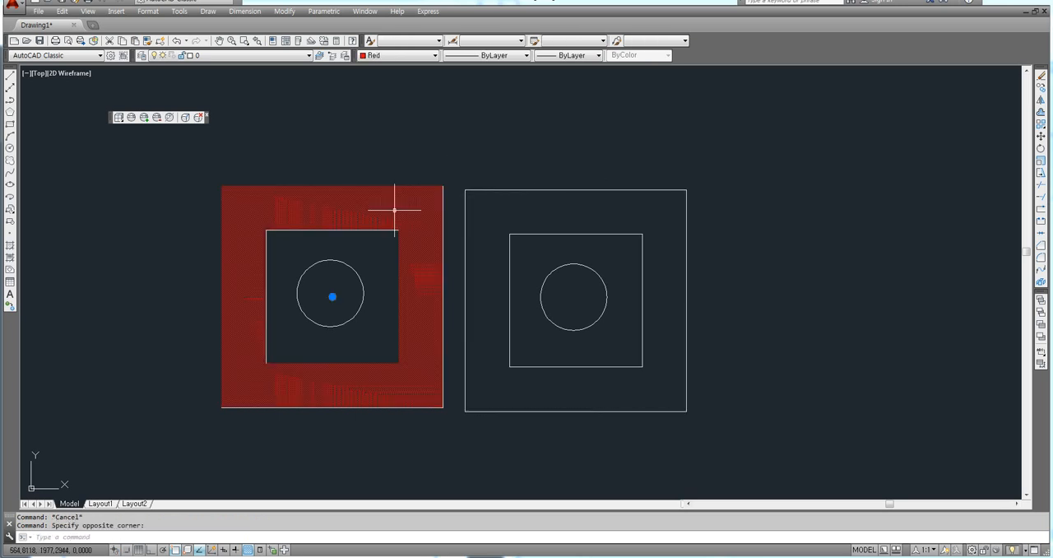
key(Escape)
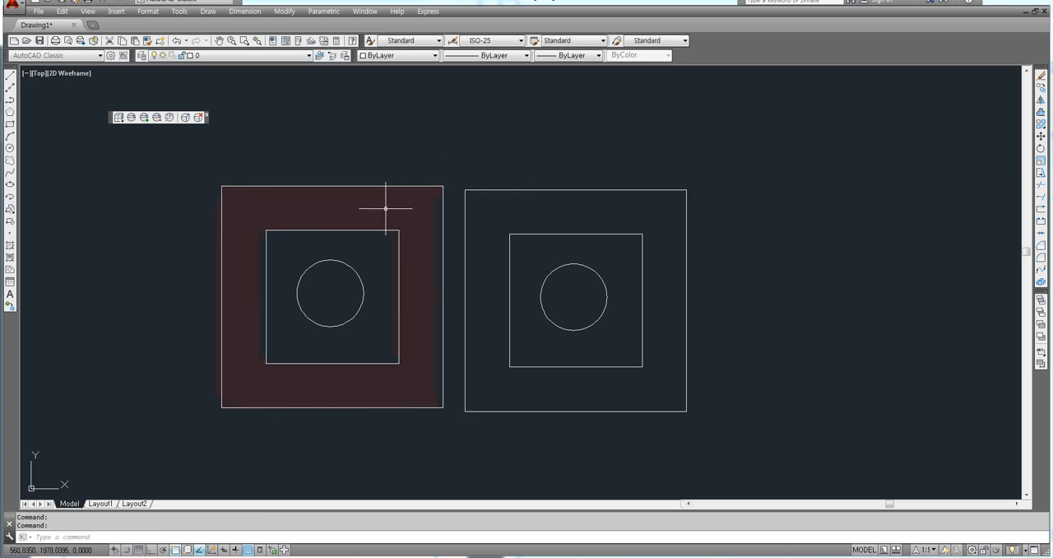
click(386, 208)
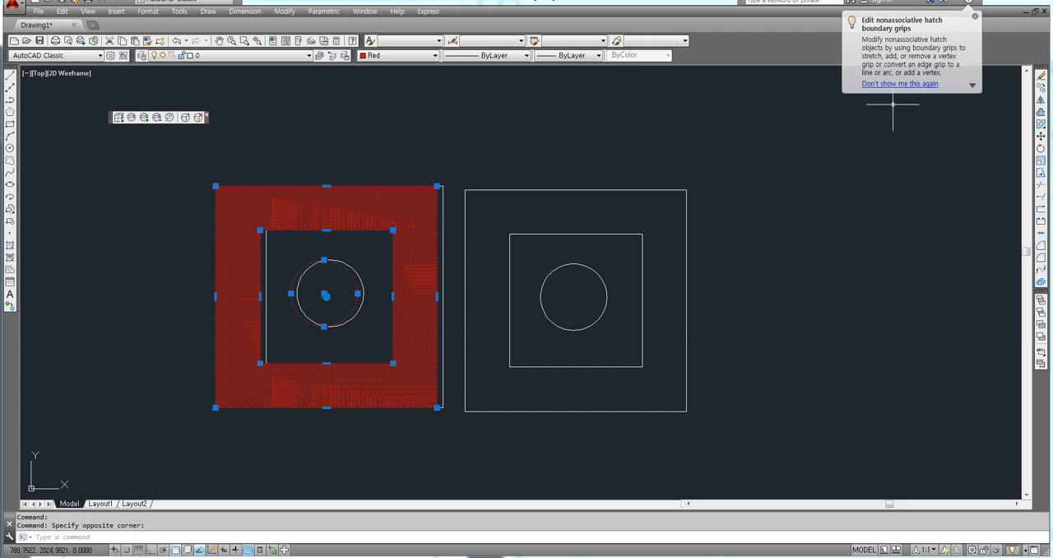
click(974, 18)
key(ctrl+z)
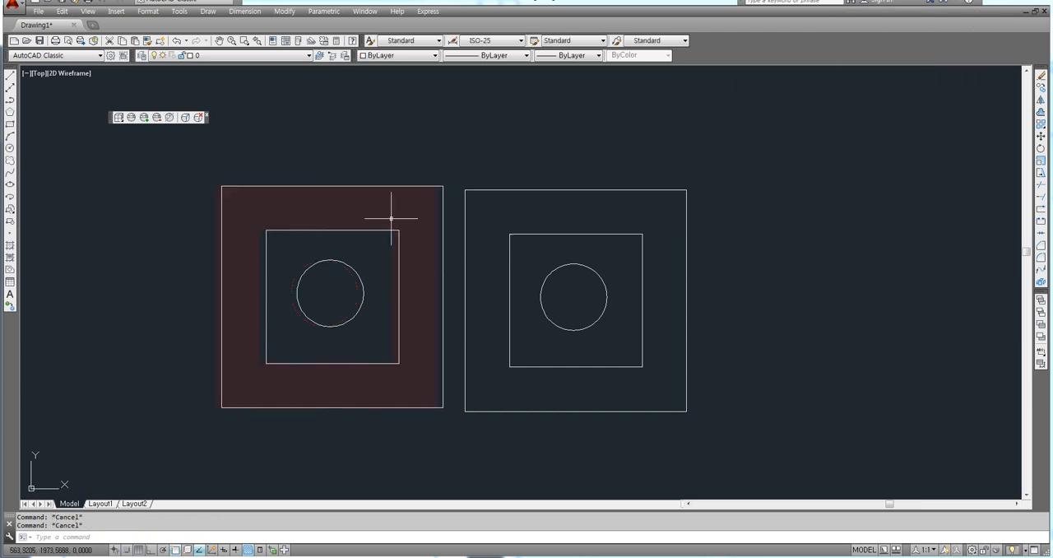
Step: Change the pattern of the original figure's red solid hatch to ANSI31 and deselect the hatch
click(380, 217)
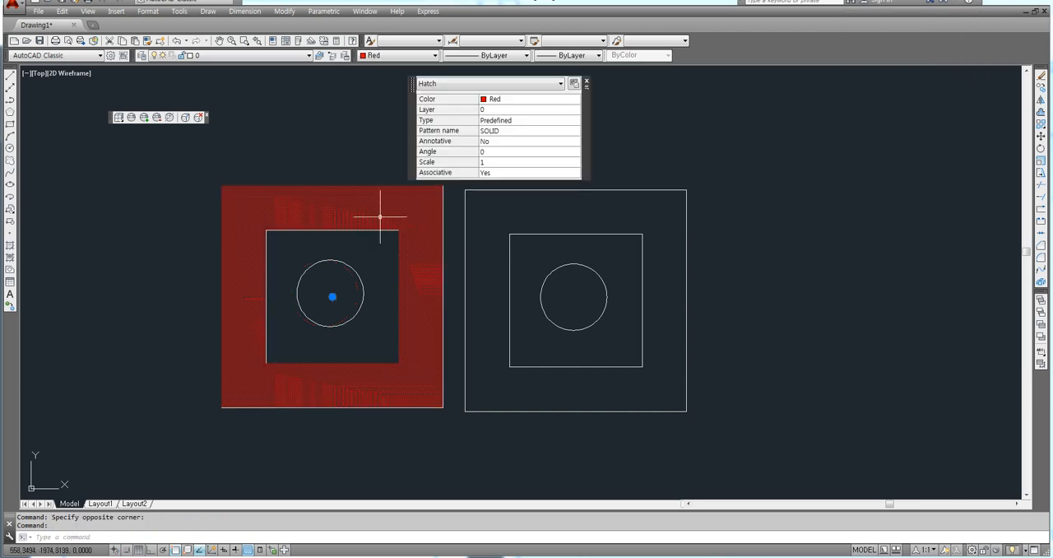
click(514, 134)
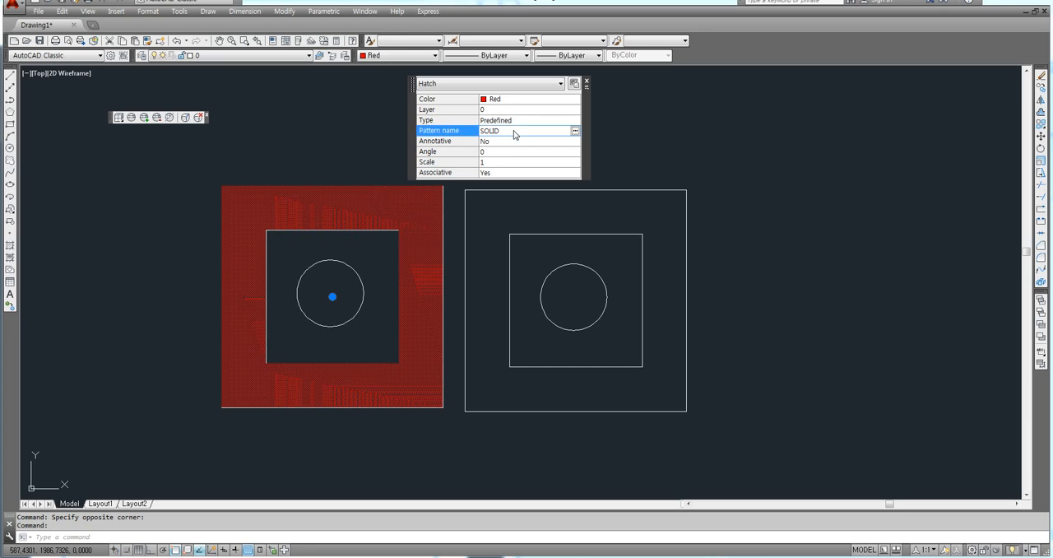
click(576, 131)
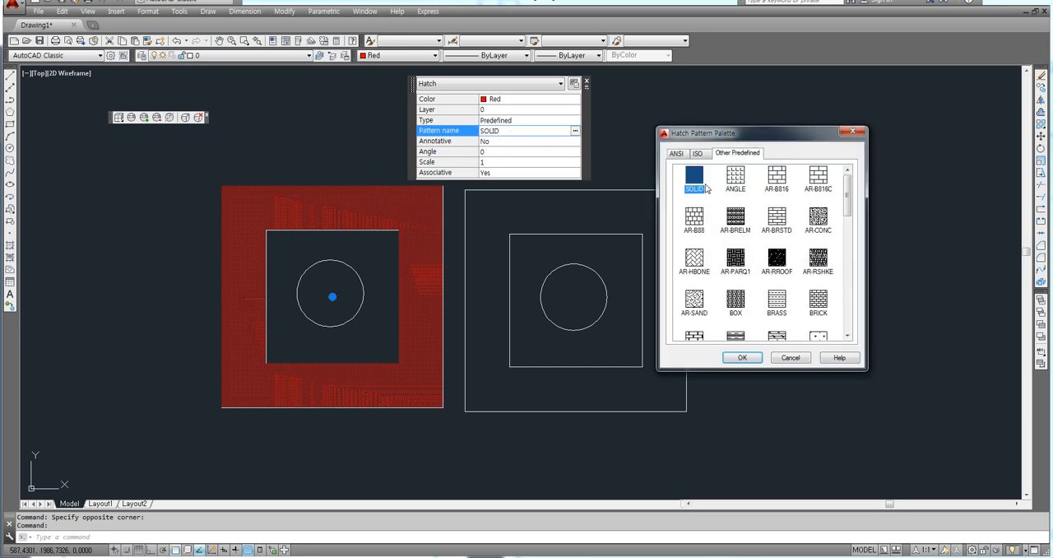
click(697, 153)
click(677, 154)
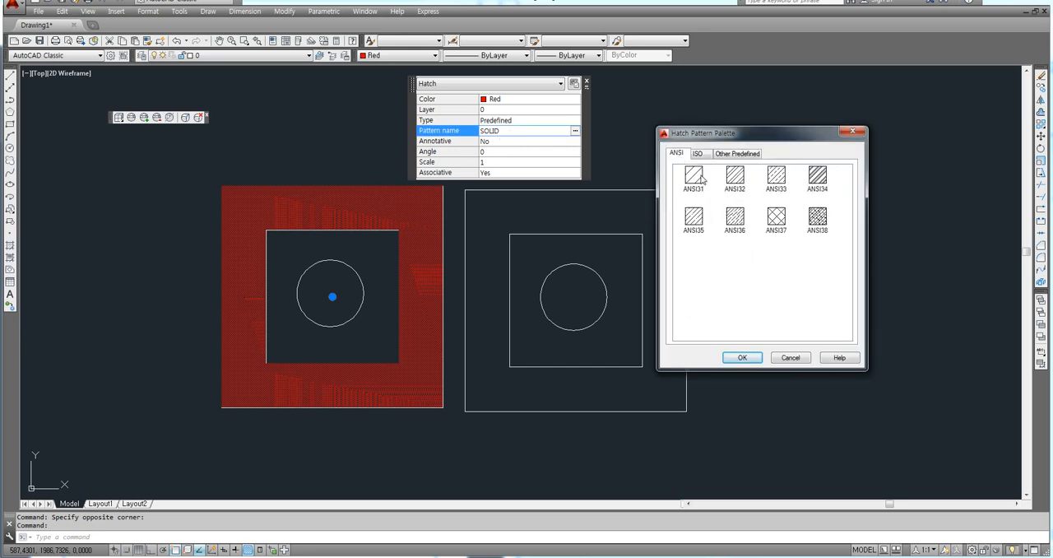
click(693, 176)
click(741, 357)
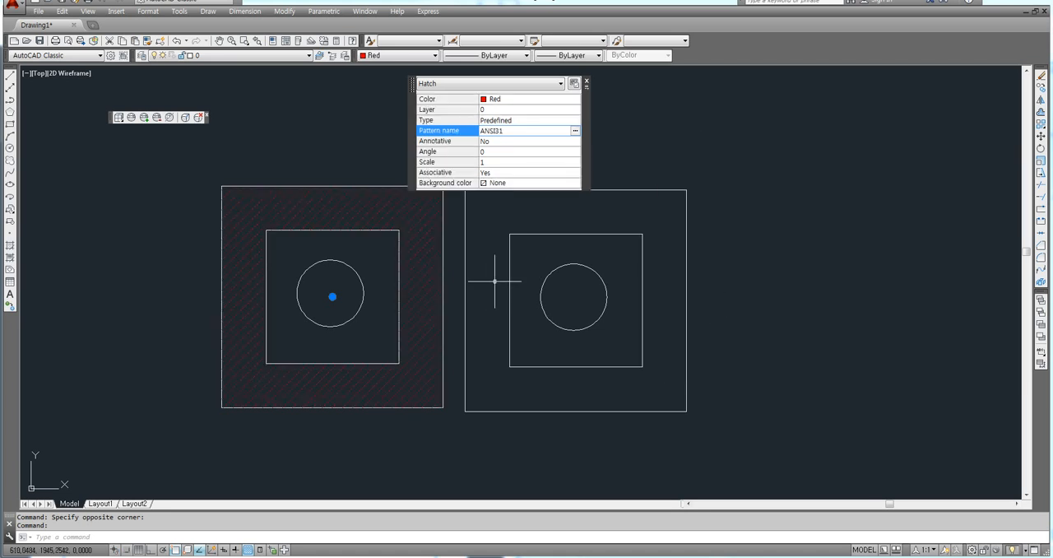
key(Escape)
key(Escape)
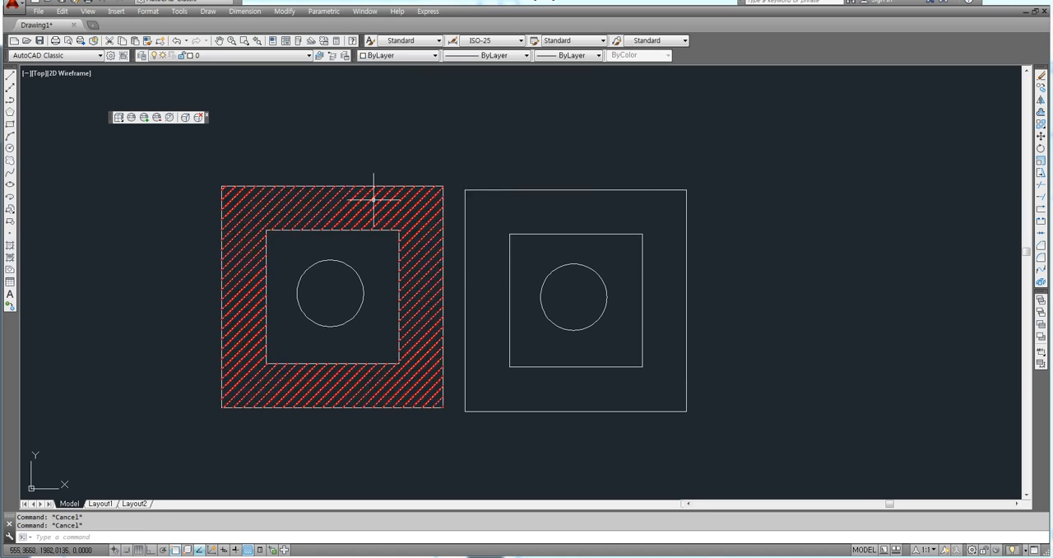
Step: Erase the transparent red hatch from the band between the original figure's two squares
click(374, 199)
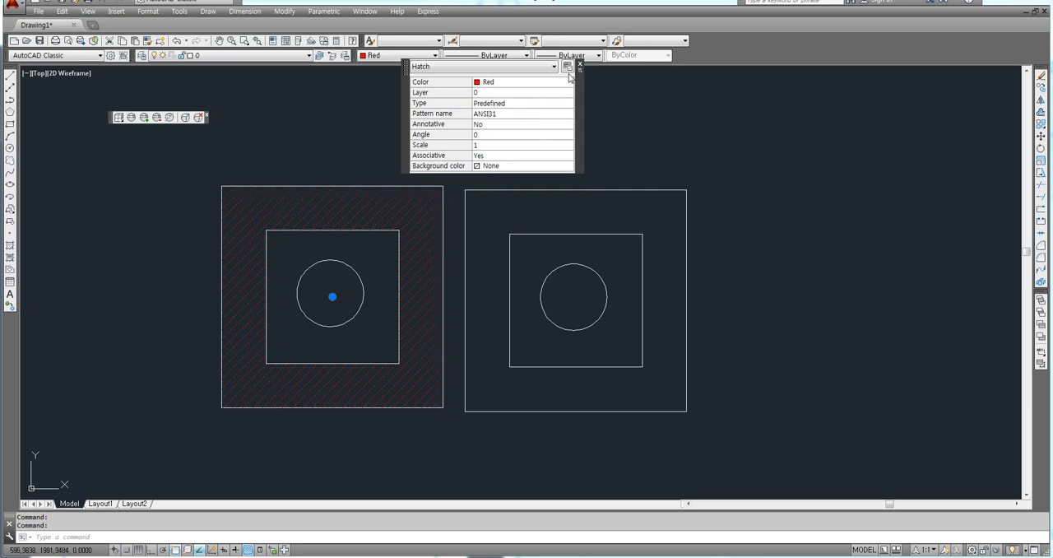
click(579, 66)
scroll(408, 191, up, 6)
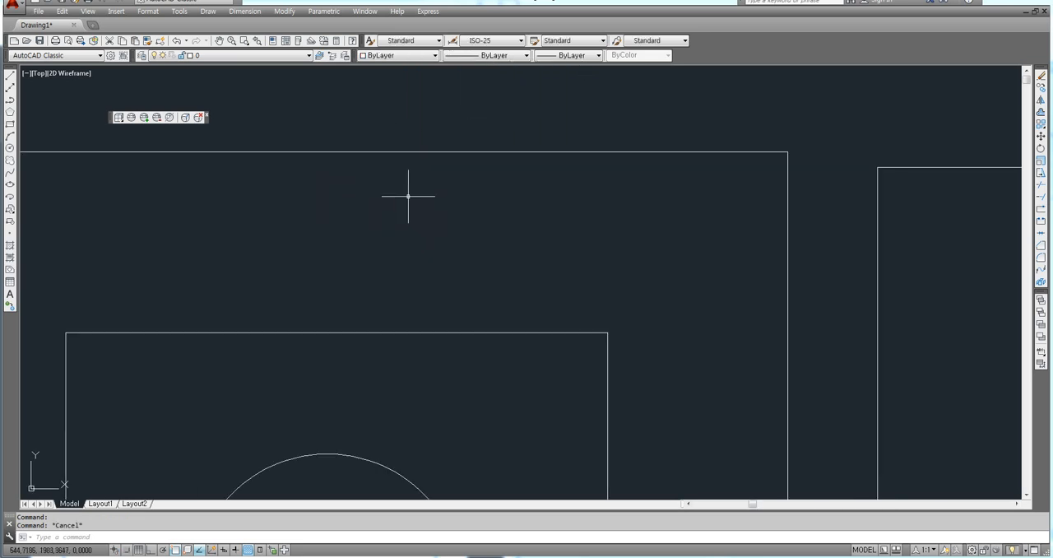
click(409, 197)
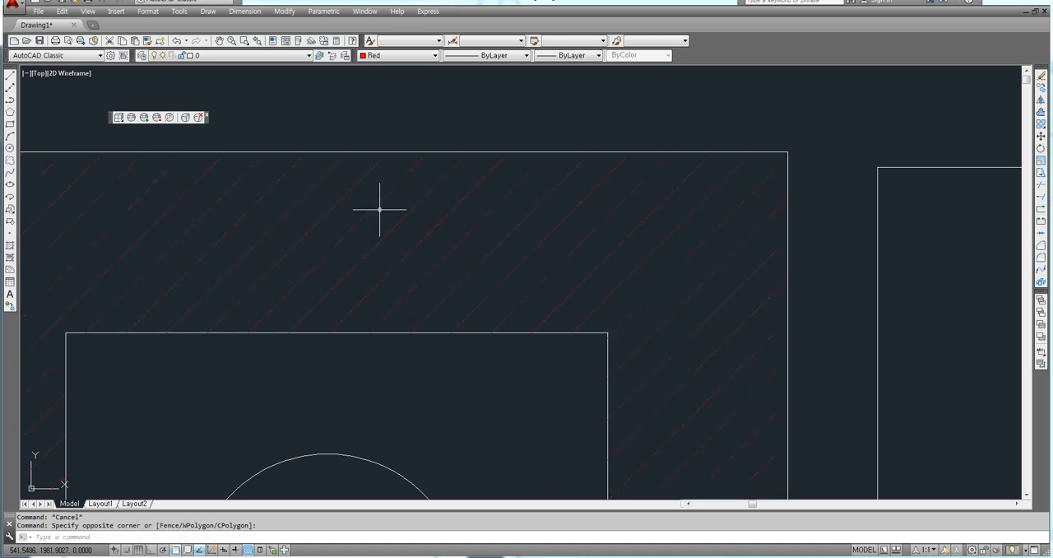
key(Delete)
Step: Hatch the band between the original figure's two squares with the ANSI31 pattern in red, picking a point inside it
text(h)
key(Return)
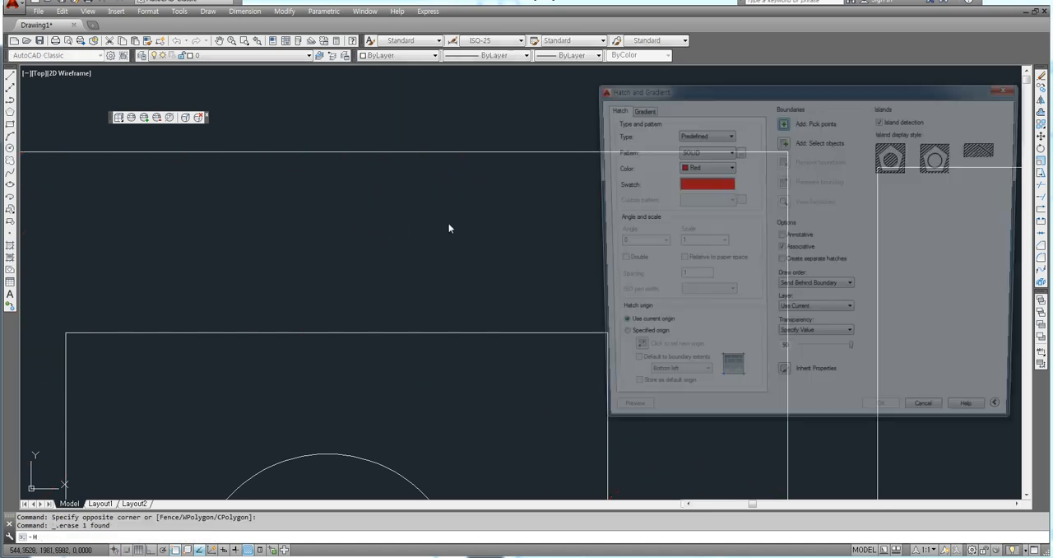
click(738, 151)
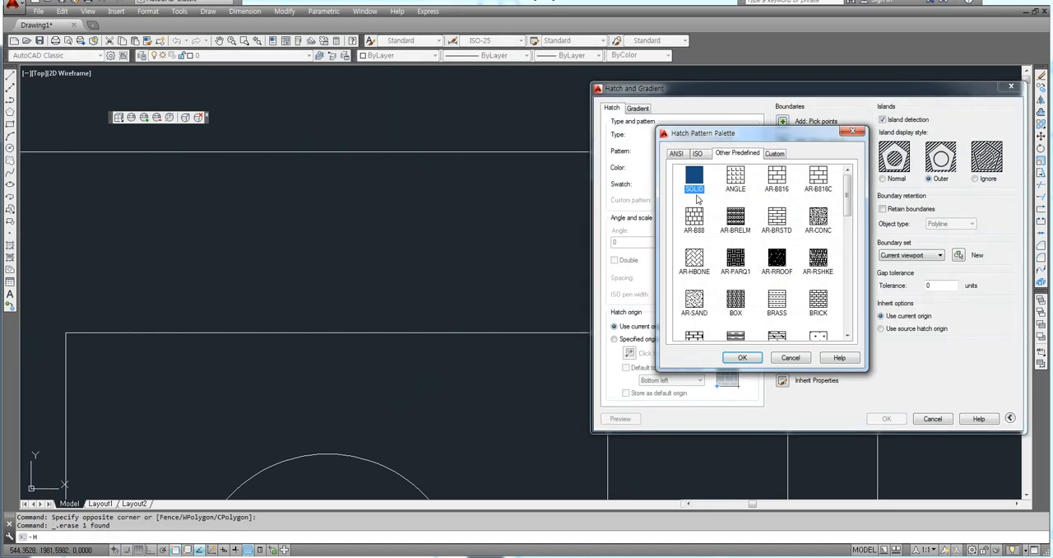
click(674, 154)
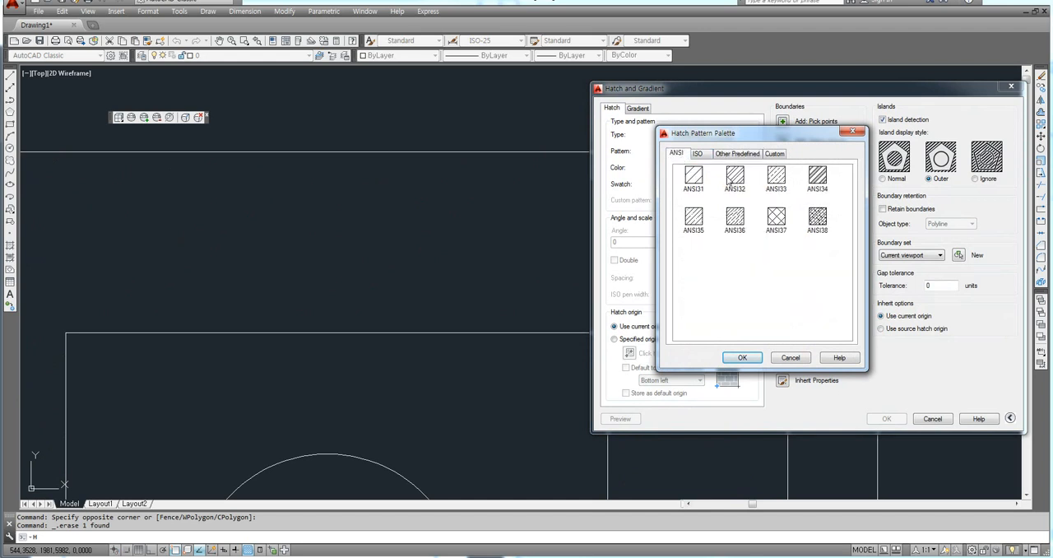
click(742, 357)
click(782, 121)
scroll(653, 218, up, 3)
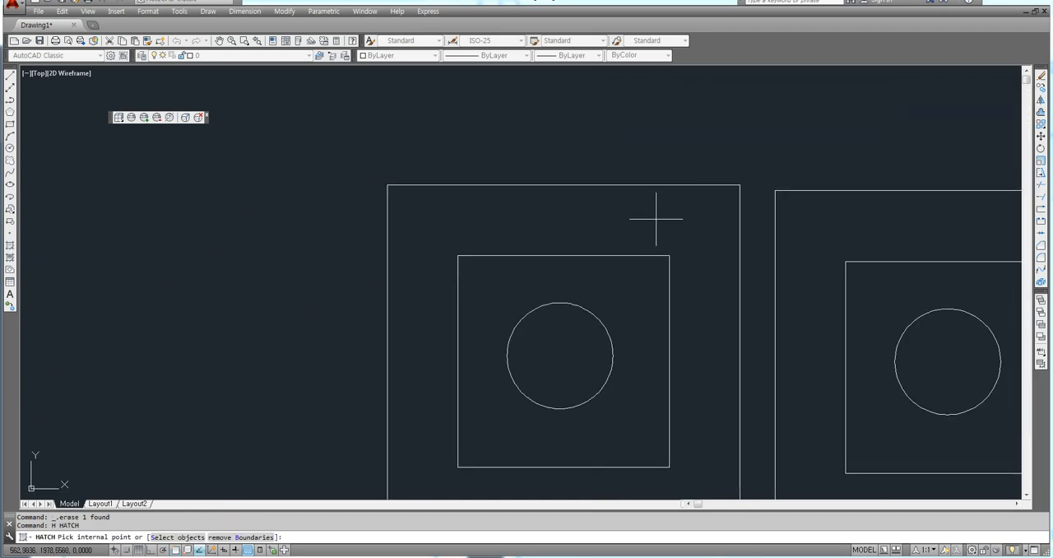
click(636, 222)
key(Return)
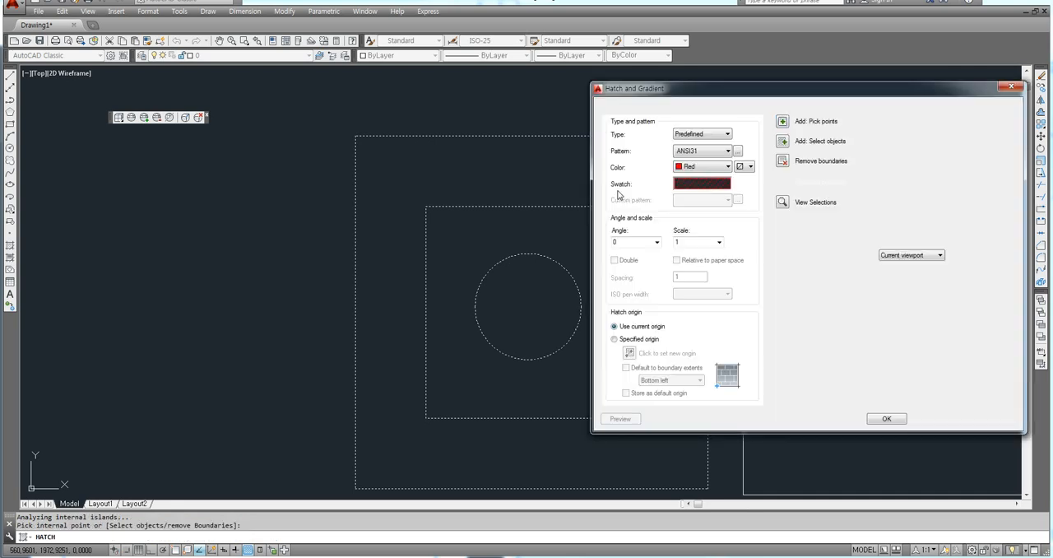
click(880, 420)
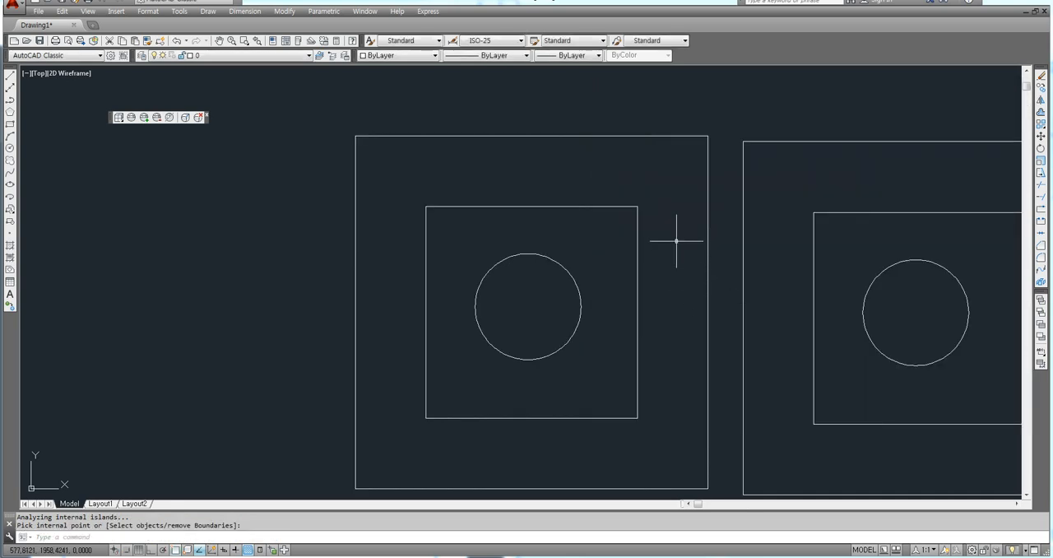
Step: Erase the new, barely visible ANSI31 hatch from the original figure
click(629, 167)
click(614, 157)
click(559, 160)
key(Delete)
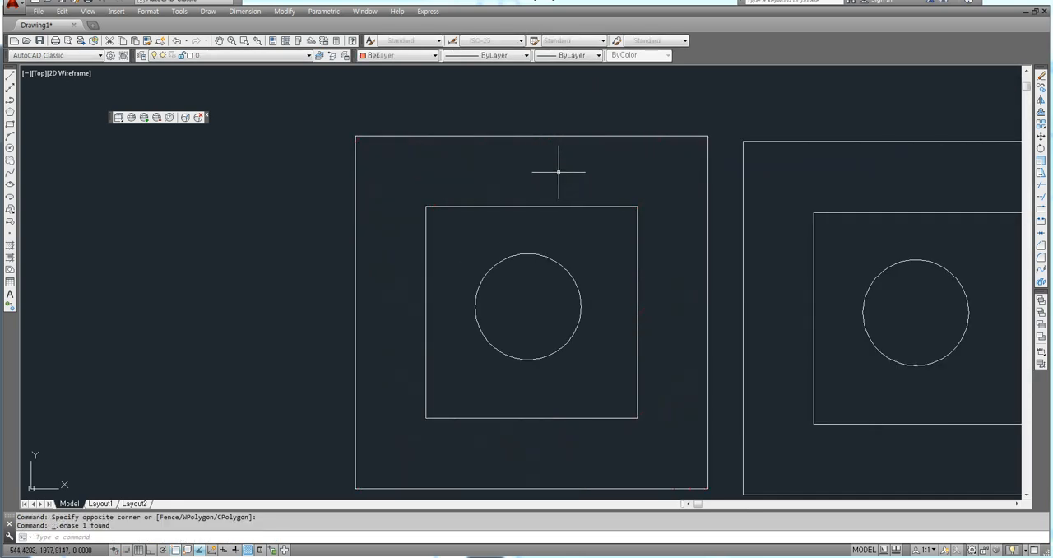
Step: Hatch the band between the original figure's squares with red ANSI31 at transparency 0
text(h)
key(Return)
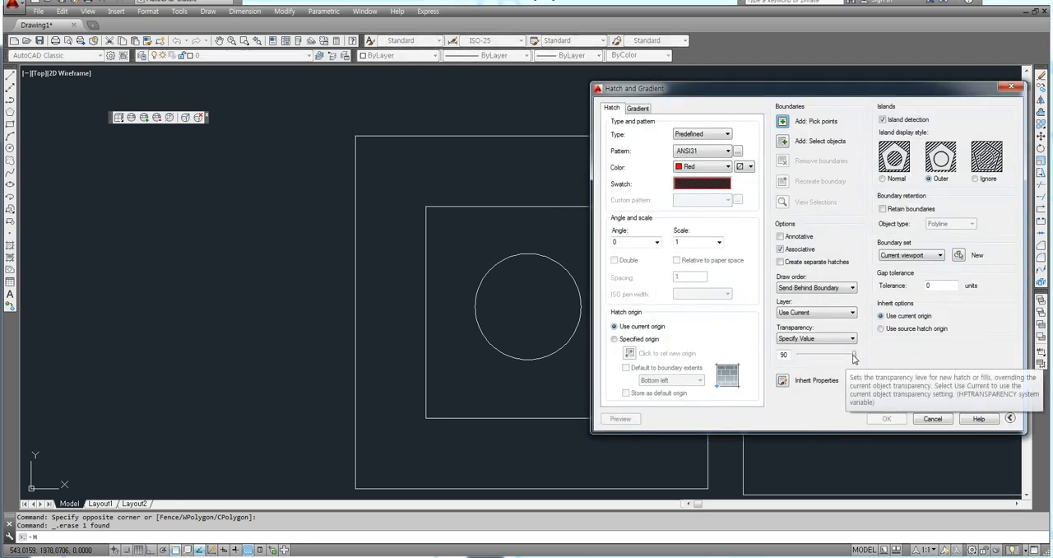
drag(852, 356, 797, 355)
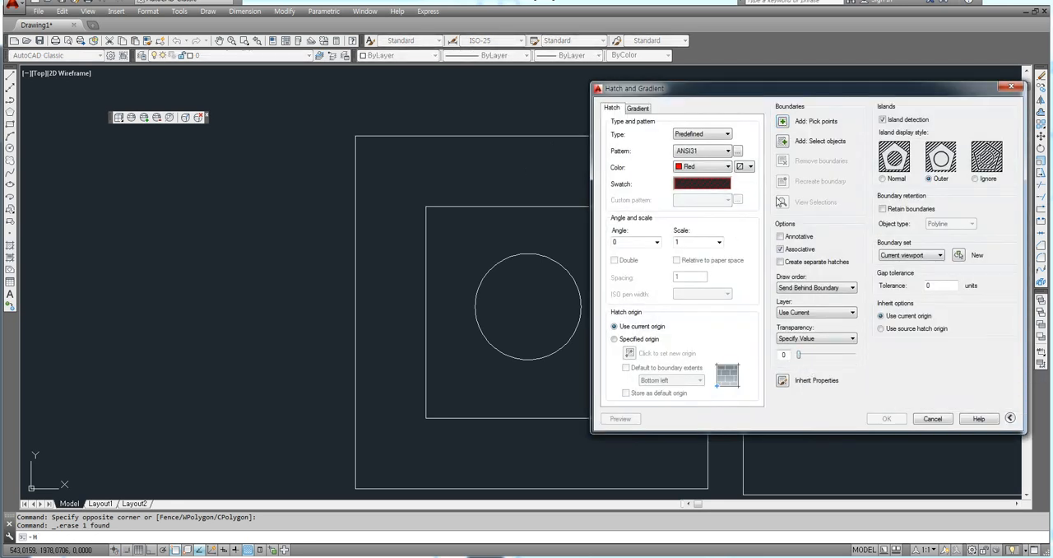
click(782, 121)
click(596, 181)
key(Return)
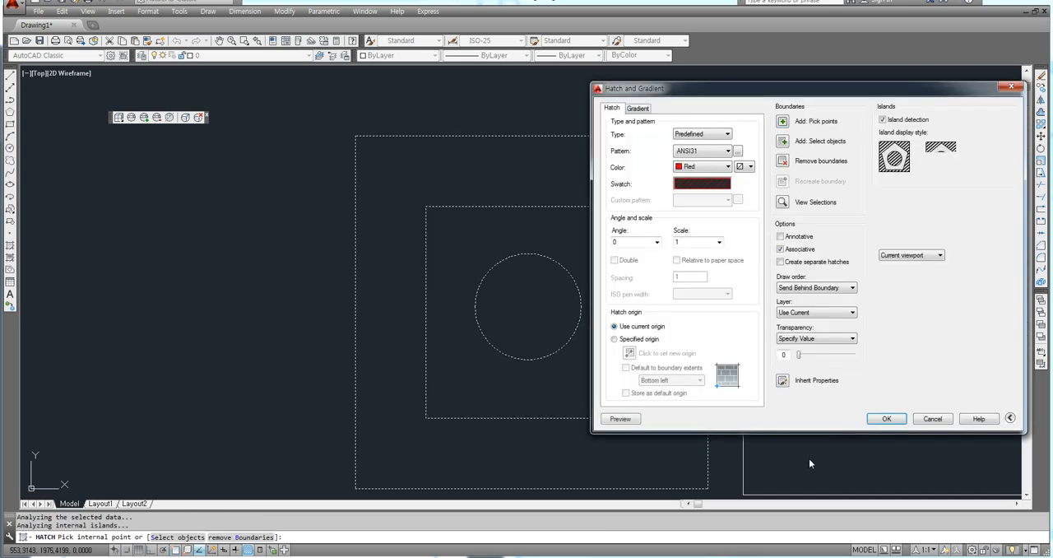
click(884, 421)
Step: Add multiline text "가나다라" and "ABC" on two lines, height 5, over the hatched band above the original figure's inner square
middle_drag(645, 271, 535, 256)
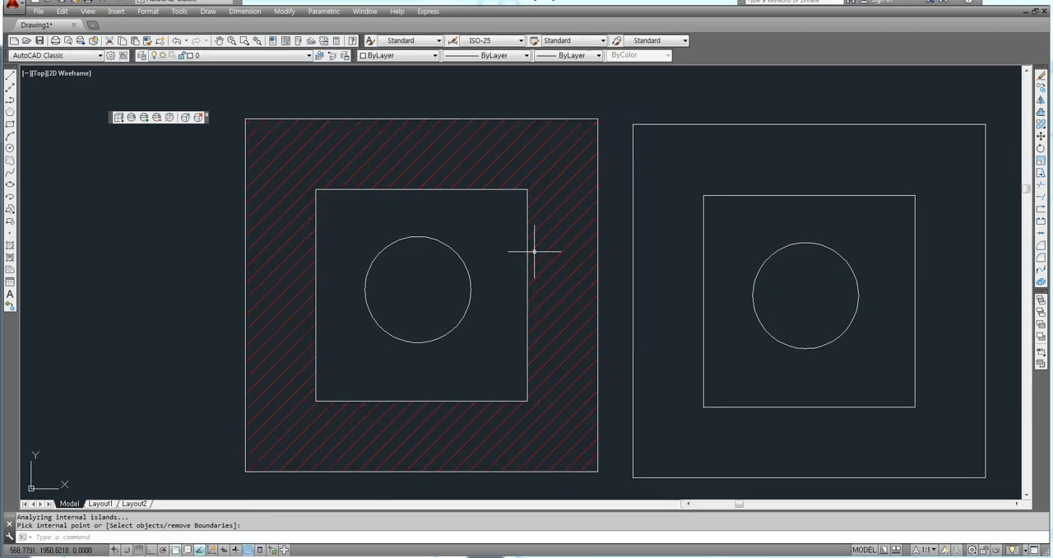
text(t)
key(Return)
scroll(403, 124, up, 4)
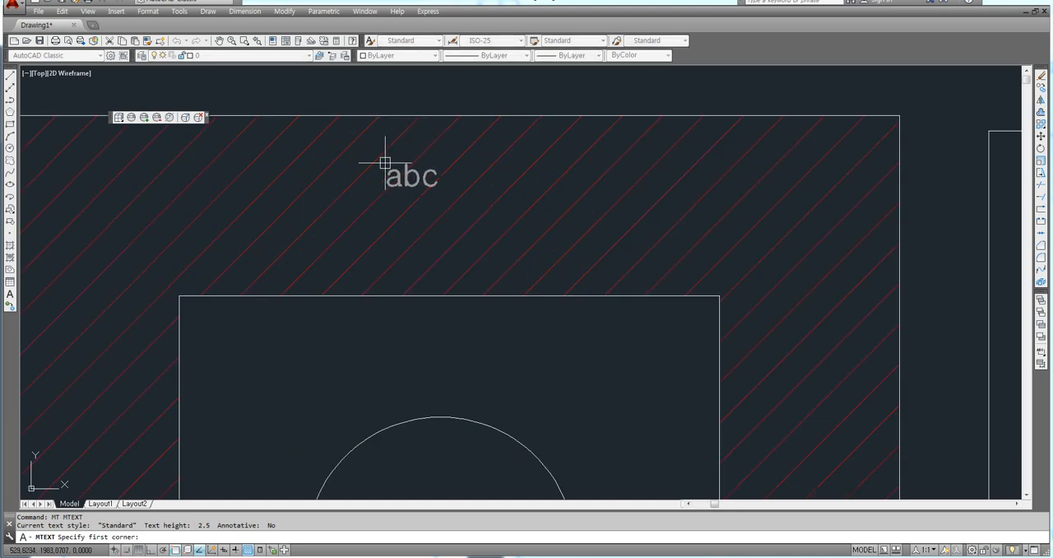
click(369, 175)
click(592, 255)
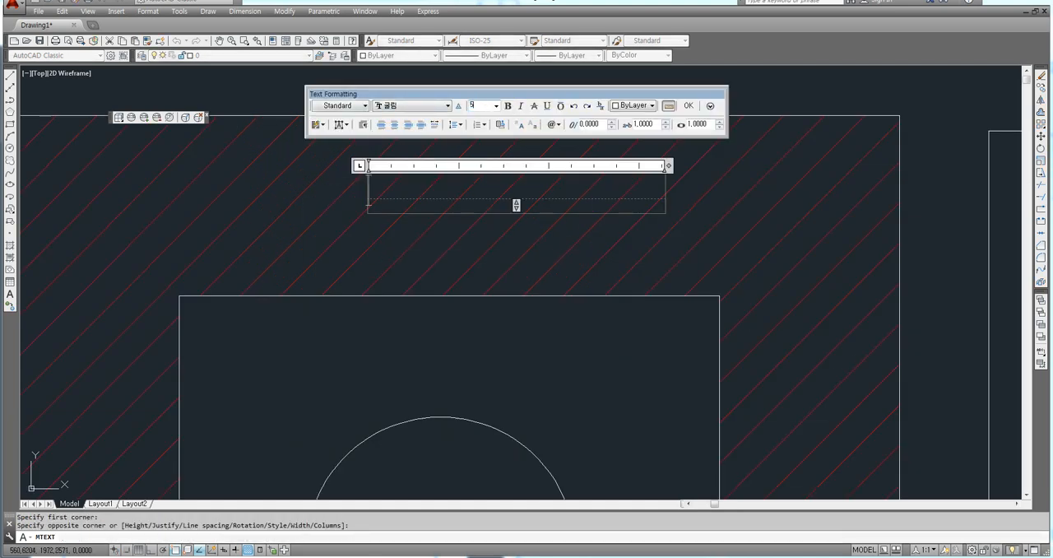
key(Return)
text(가나다라)
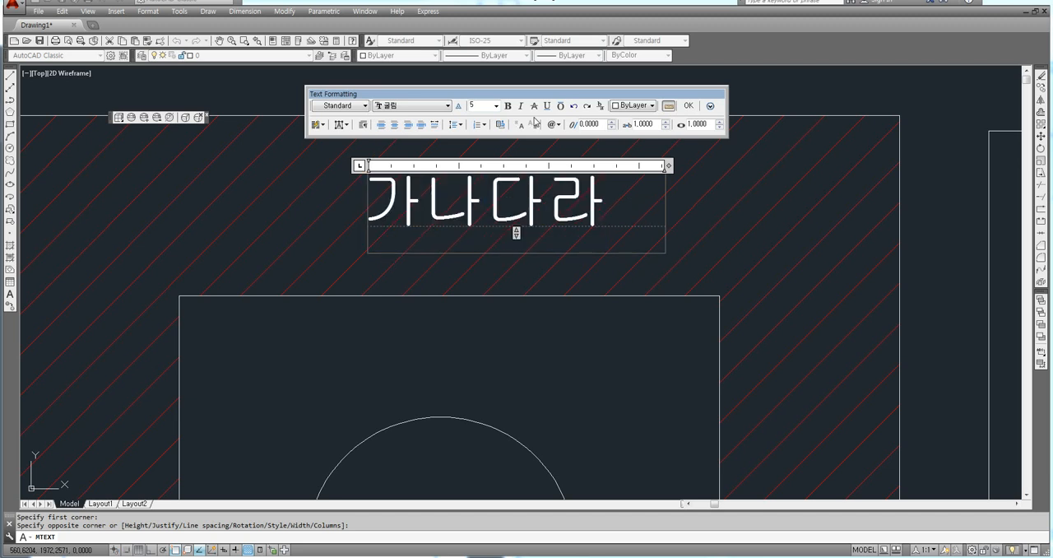
key(Return)
text(ABC)
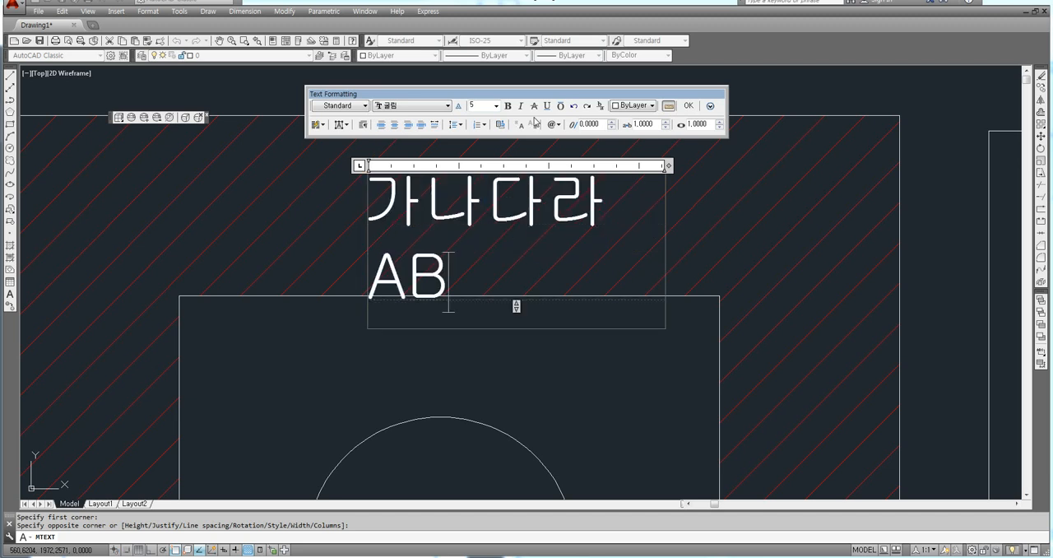
click(689, 106)
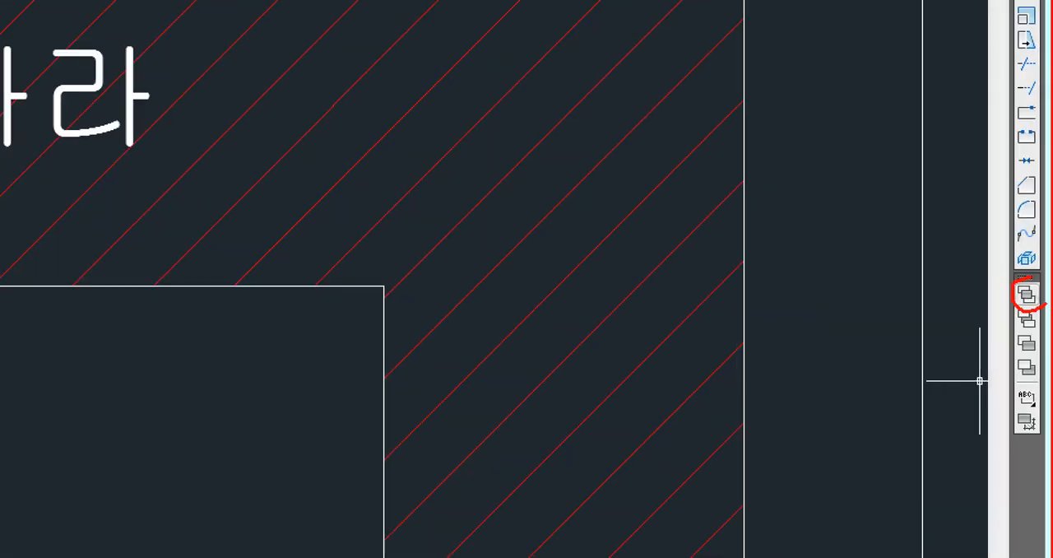
Step: Bring the red ANSI31 hatch to the front of the draw order so it overlaps the text
click(1025, 294)
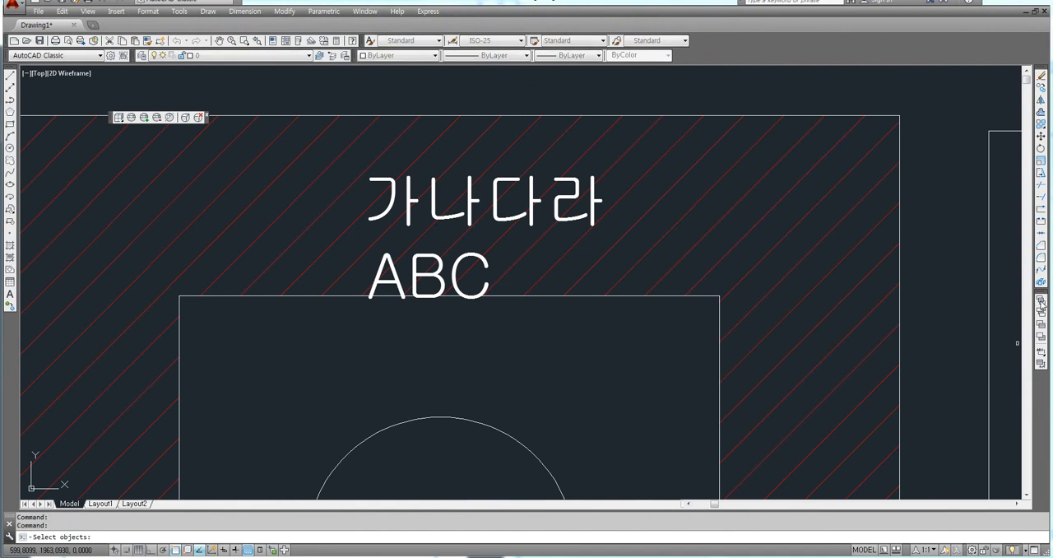
scroll(567, 234, up, 2)
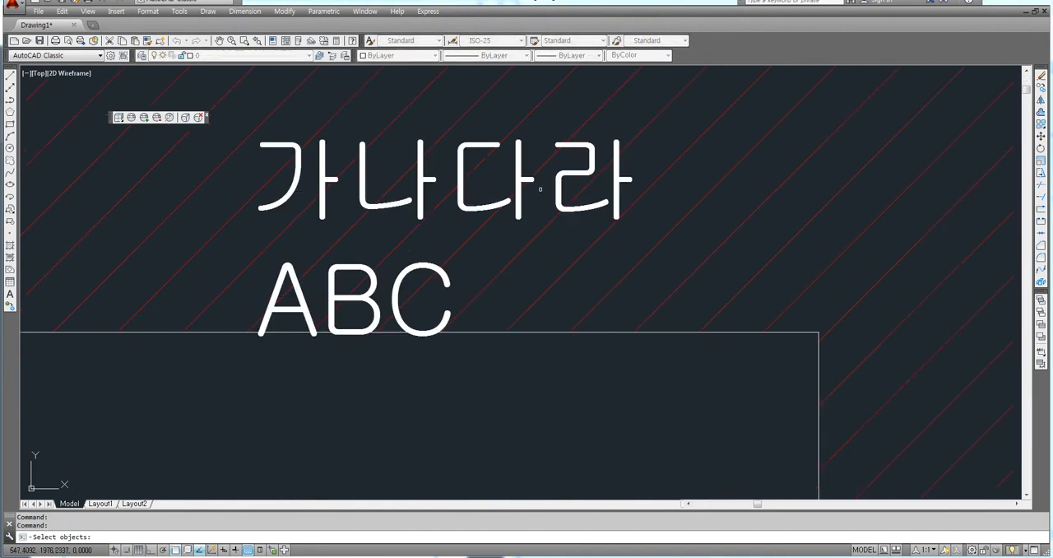
scroll(540, 189, up, 5)
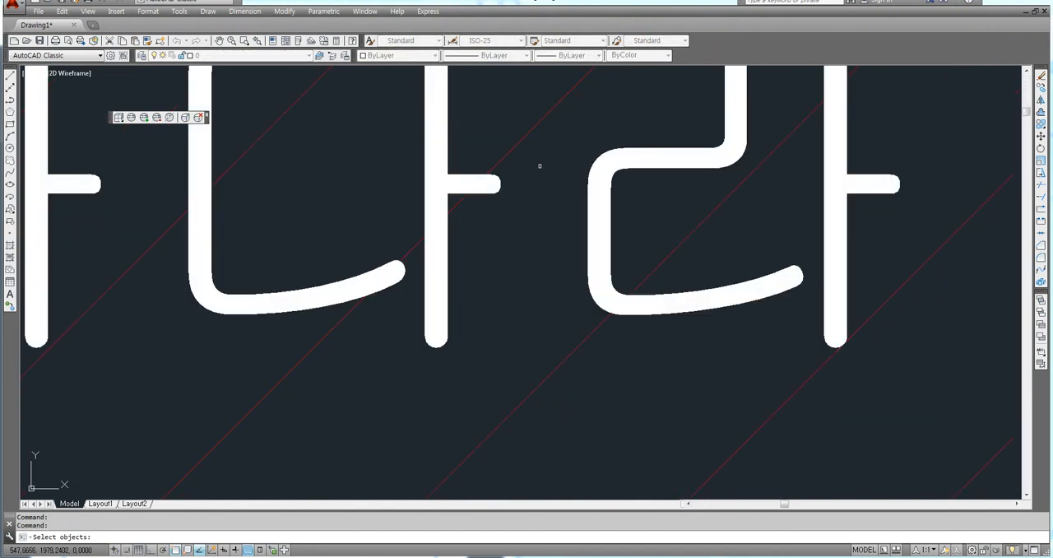
click(506, 156)
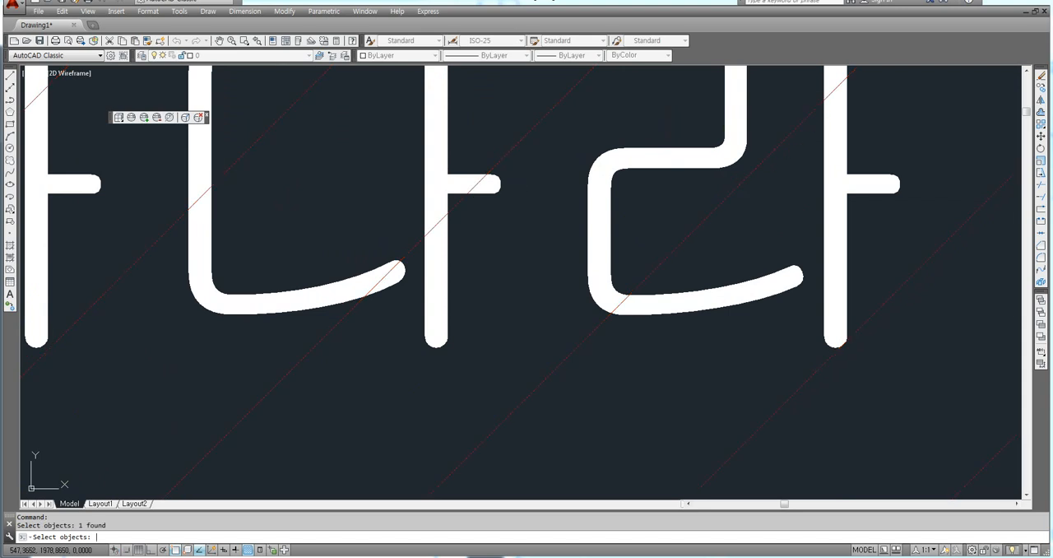
key(Return)
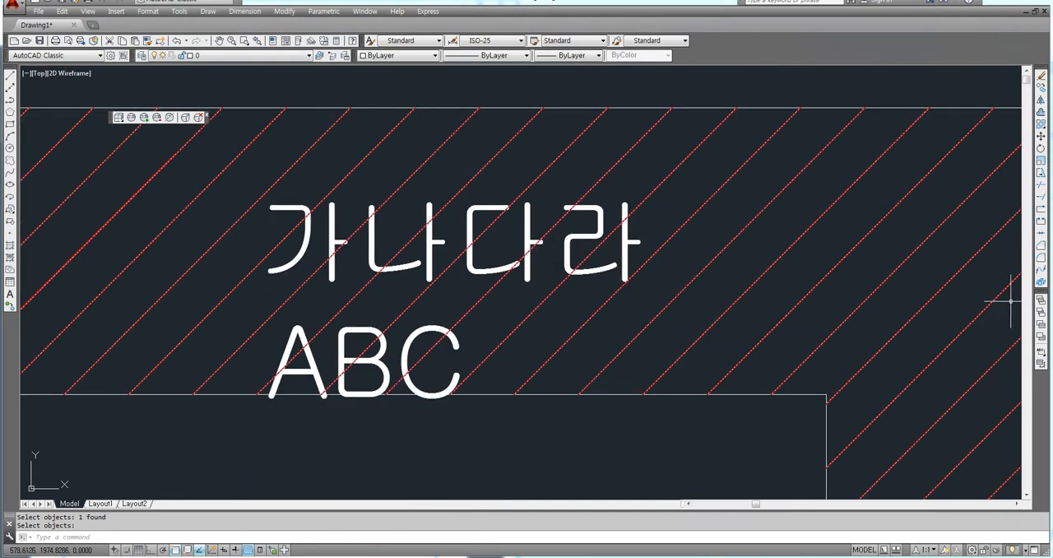
Step: Undock the Draw Order toolbar into the drawing area and dock it back below the Modify toolbar
drag(1039, 294, 814, 301)
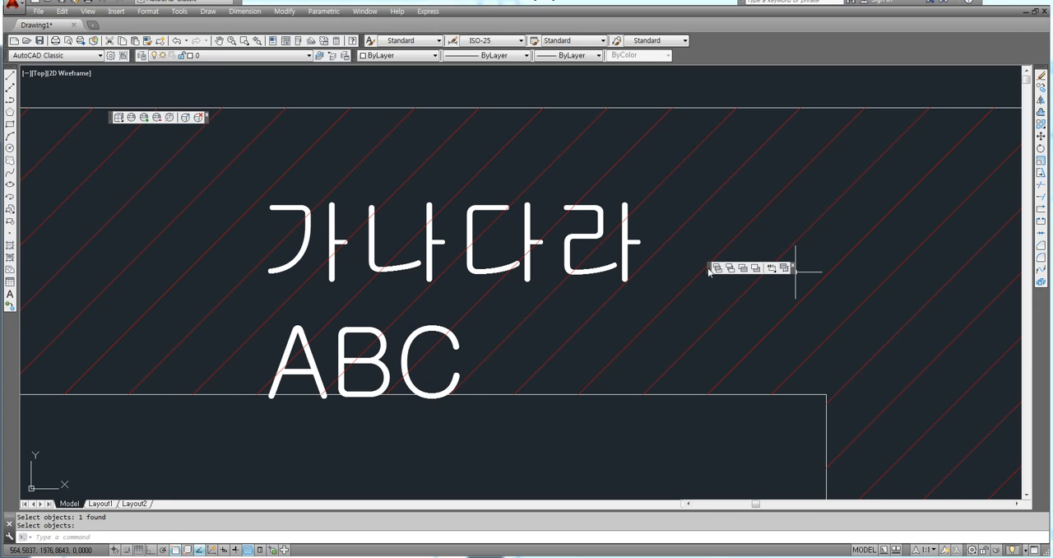
drag(709, 272, 1041, 313)
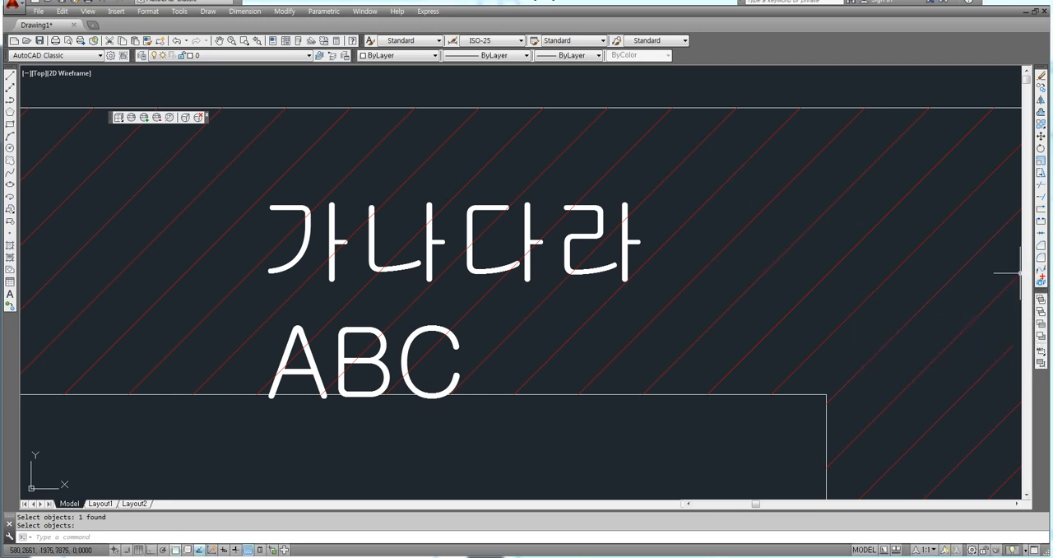
drag(1045, 272, 921, 77)
drag(609, 54, 408, 52)
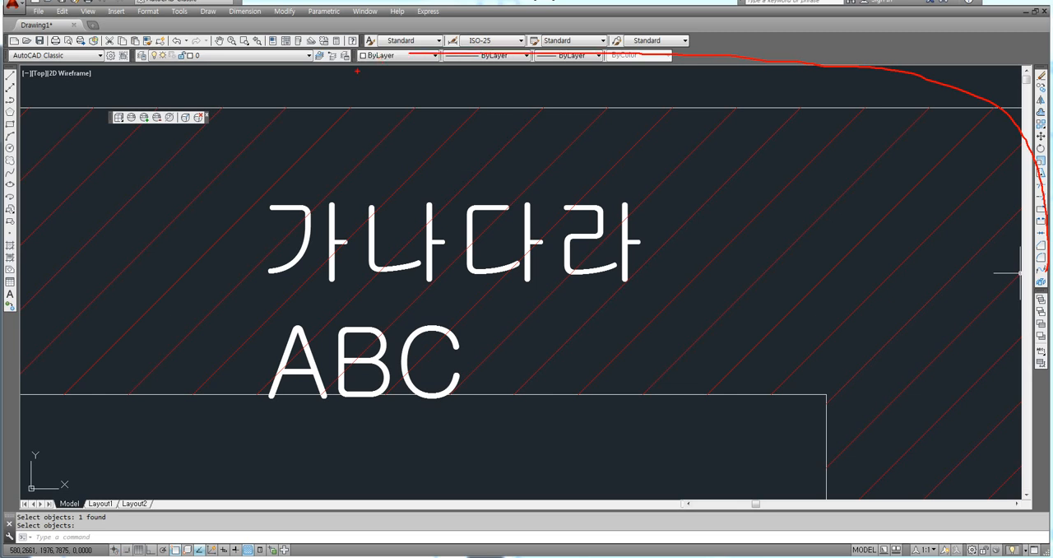
key(Escape)
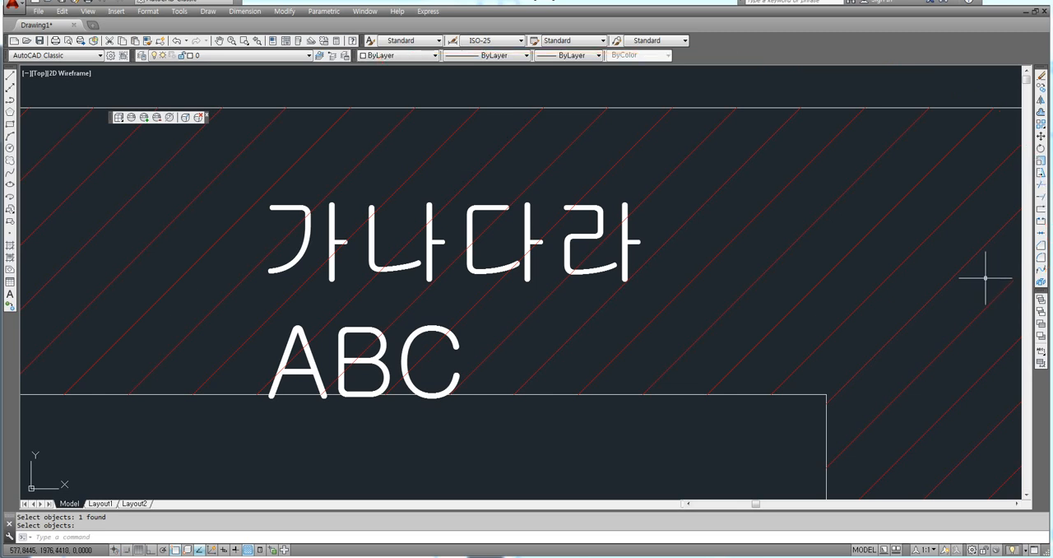
Step: Turn the display of the Draw Order toolbar off and back on
right_click(289, 46)
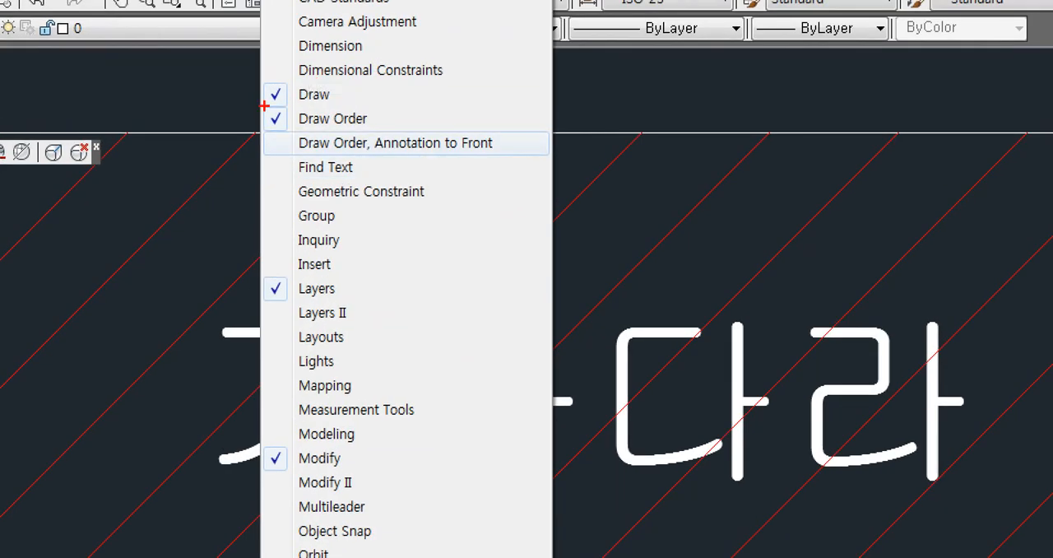
drag(264, 105, 359, 129)
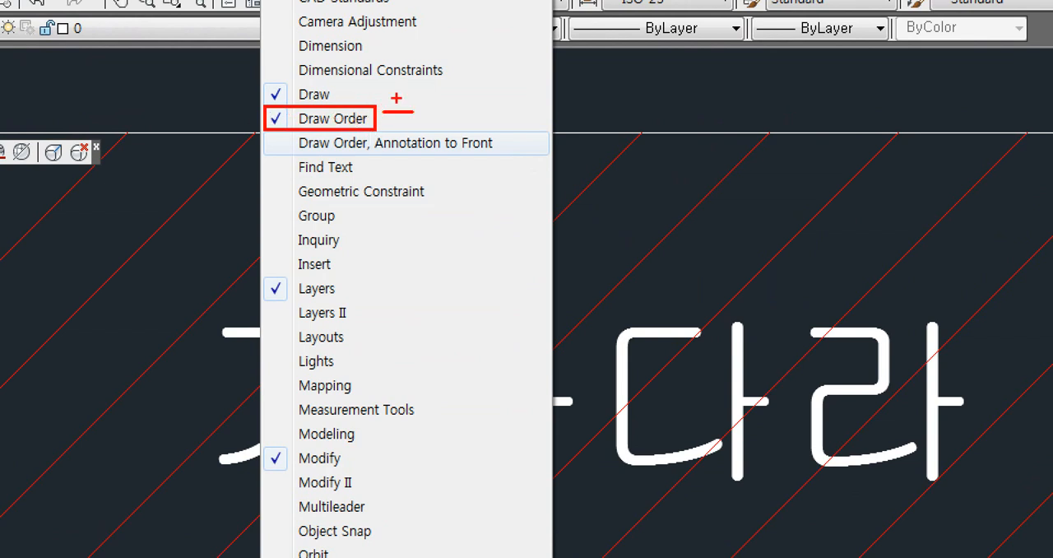
key(Escape)
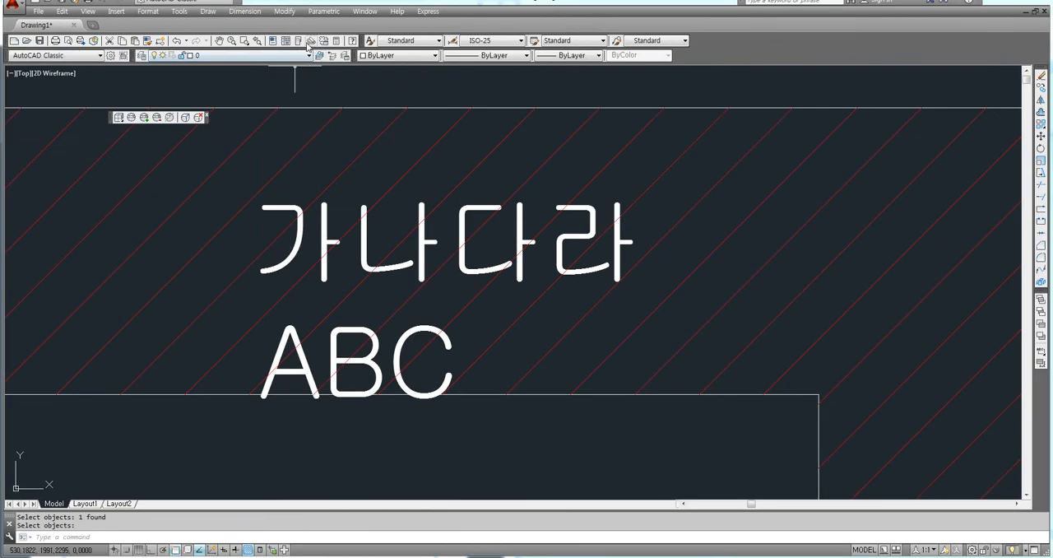
right_click(307, 47)
click(332, 103)
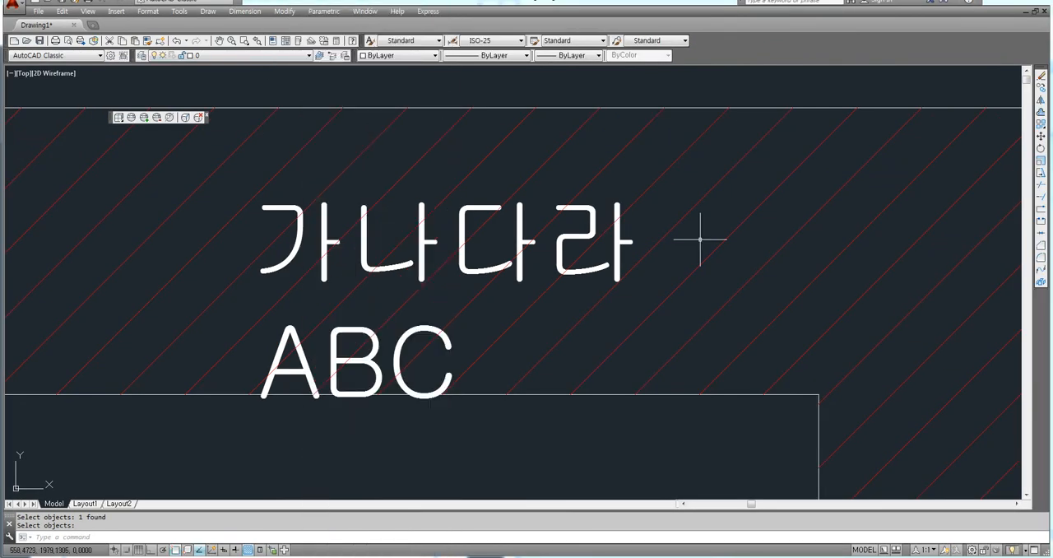
right_click(331, 54)
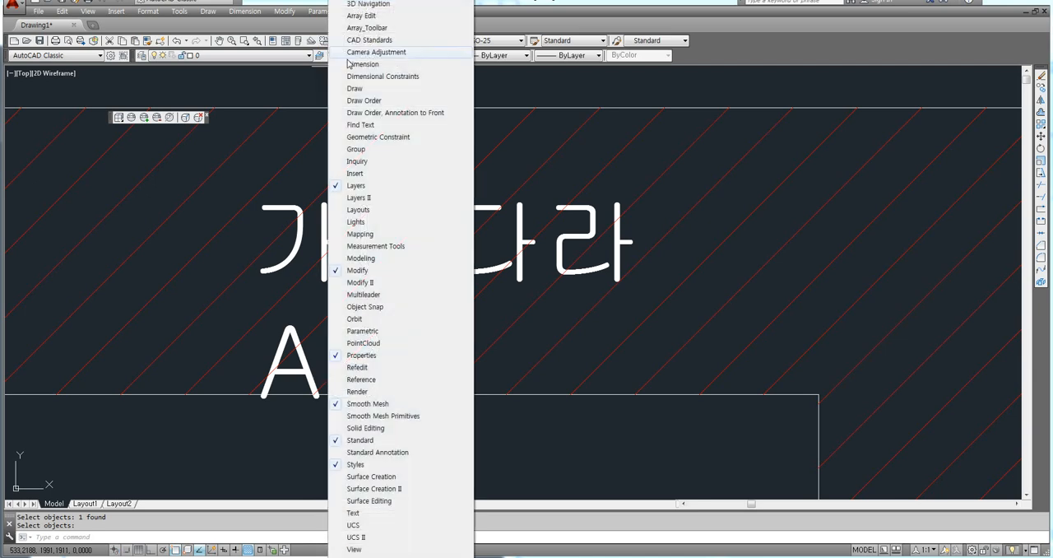
click(369, 102)
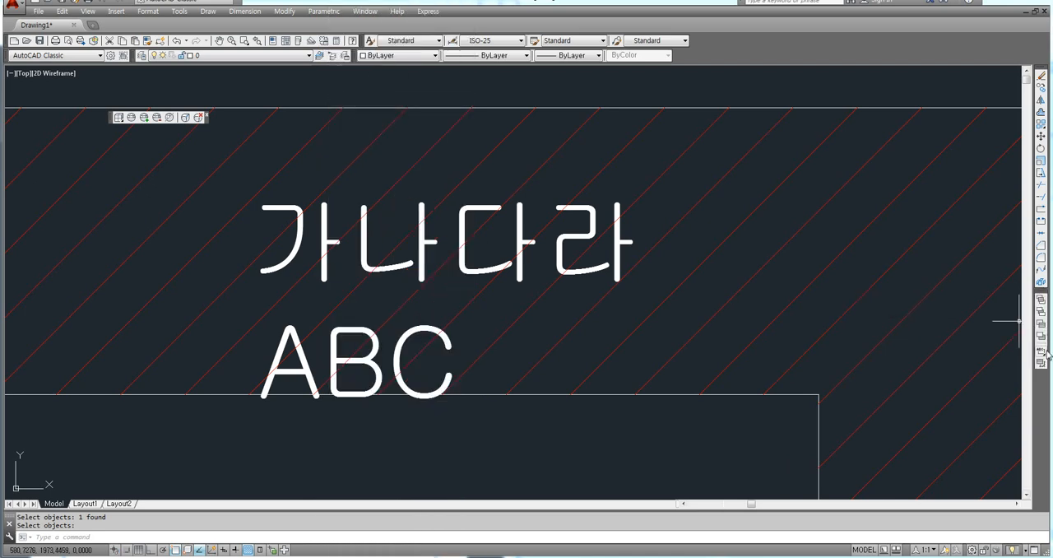
Step: Erase the "가나다라 ABC" text from the hatched band of the original figure
scroll(564, 296, down, 8)
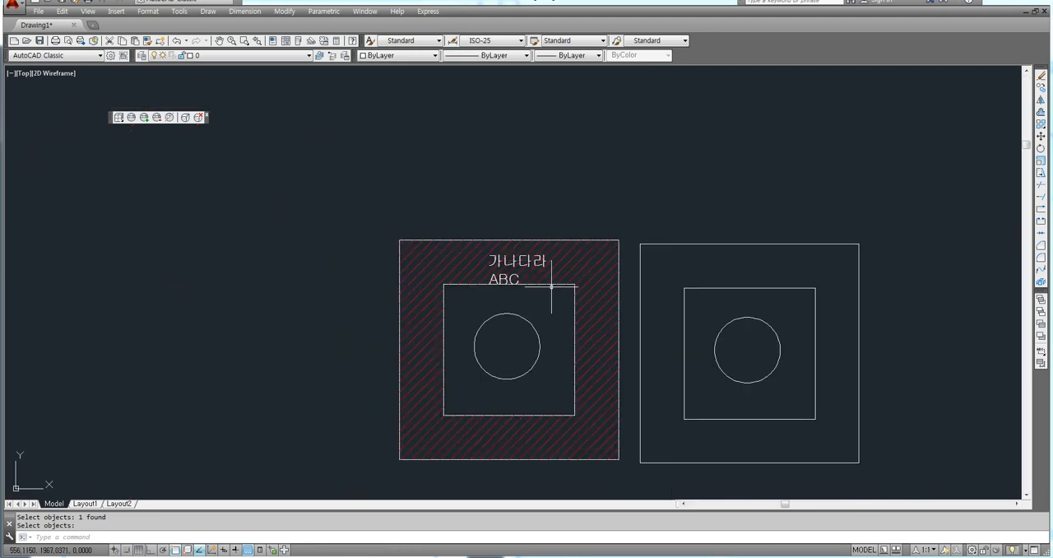
middle_drag(554, 287, 448, 233)
scroll(482, 275, up, 2)
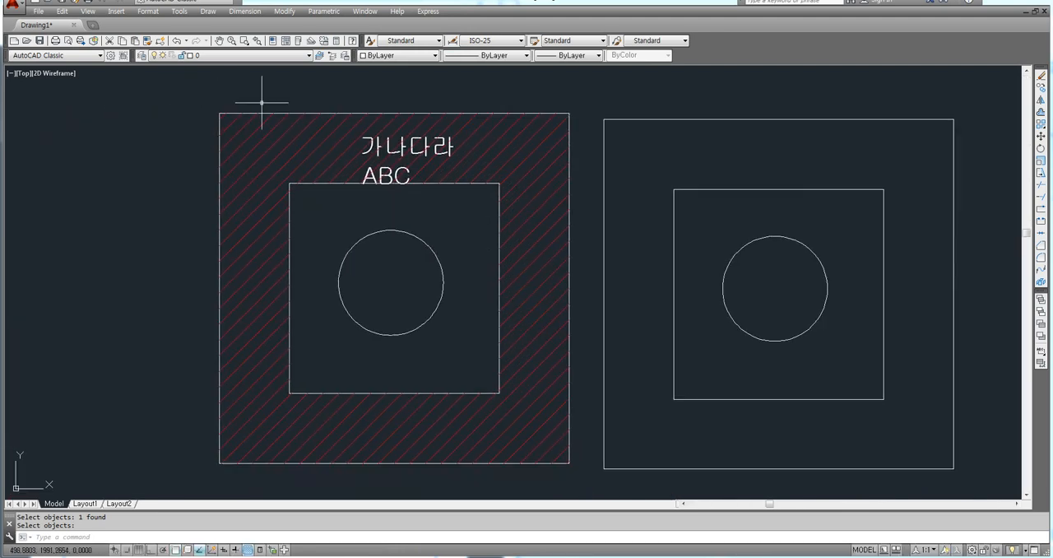
middle_drag(454, 173, 407, 165)
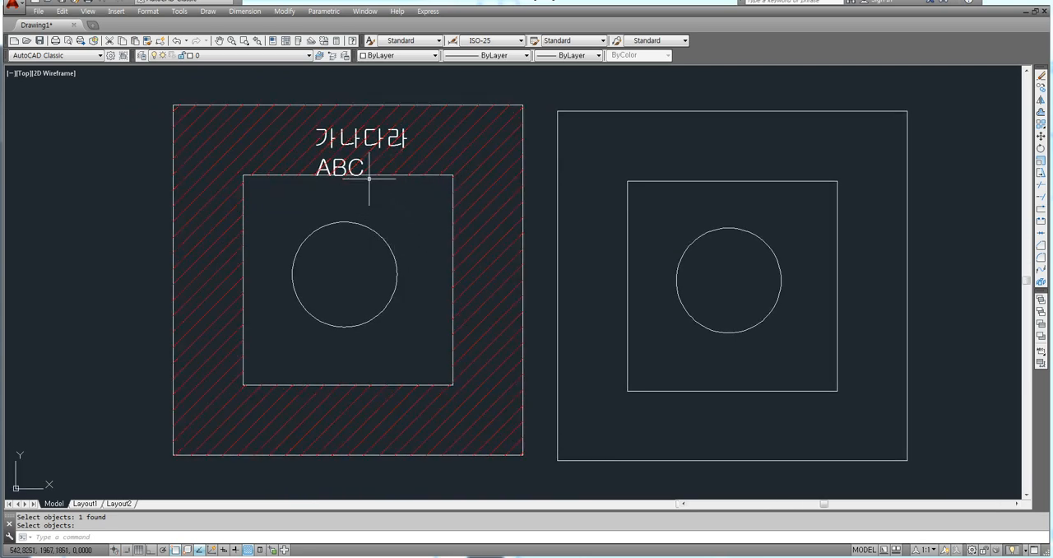
click(396, 145)
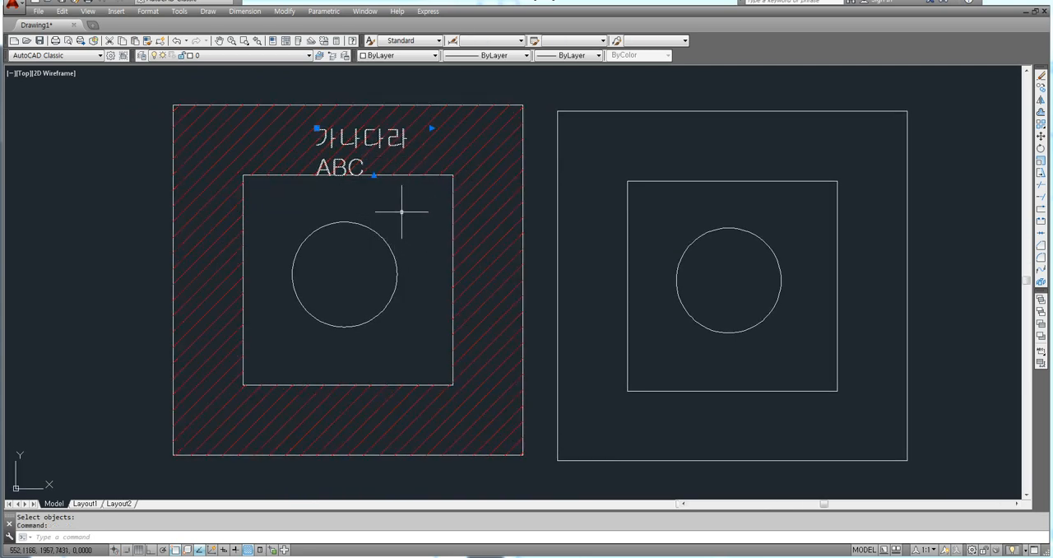
key(Delete)
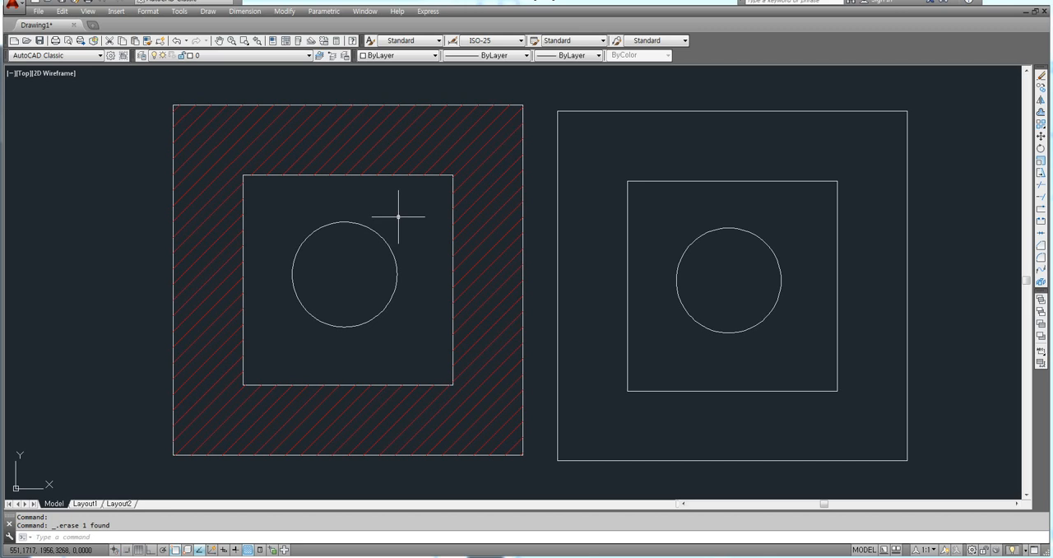
middle_drag(403, 216, 393, 213)
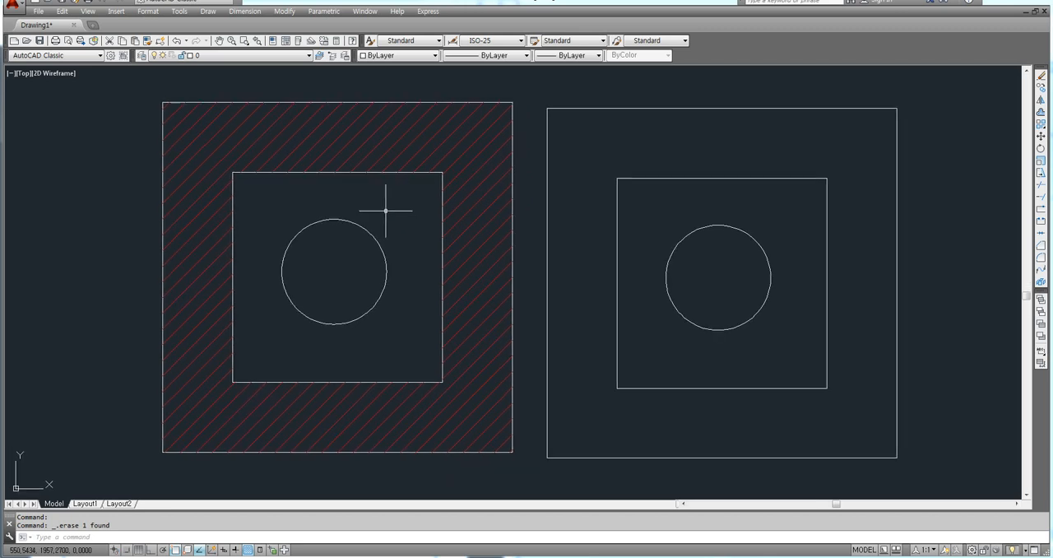